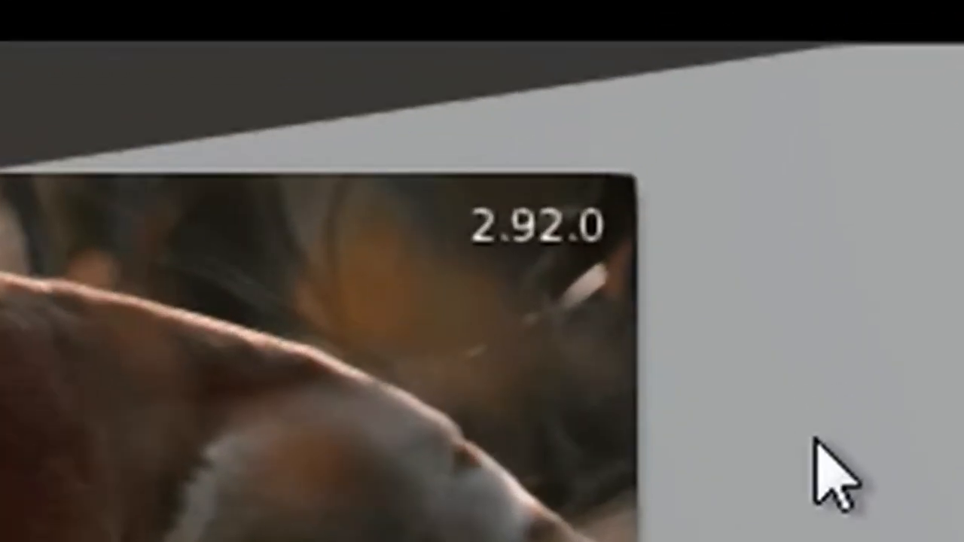
# Preview the WELCOME sign in rendered shading and play its flicker animation from the first frame.
pyautogui.click(669, 175)
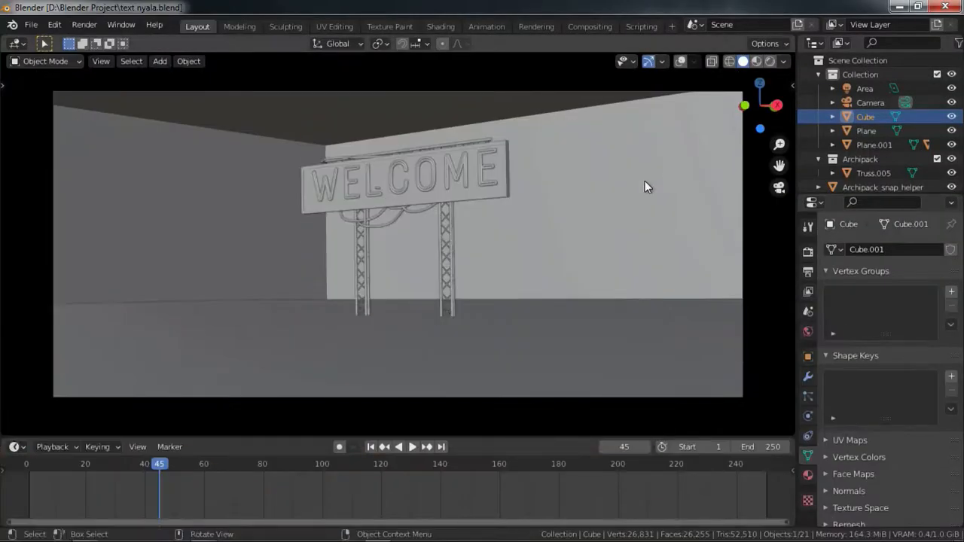
pyautogui.press('z')
pyautogui.click(494, 193)
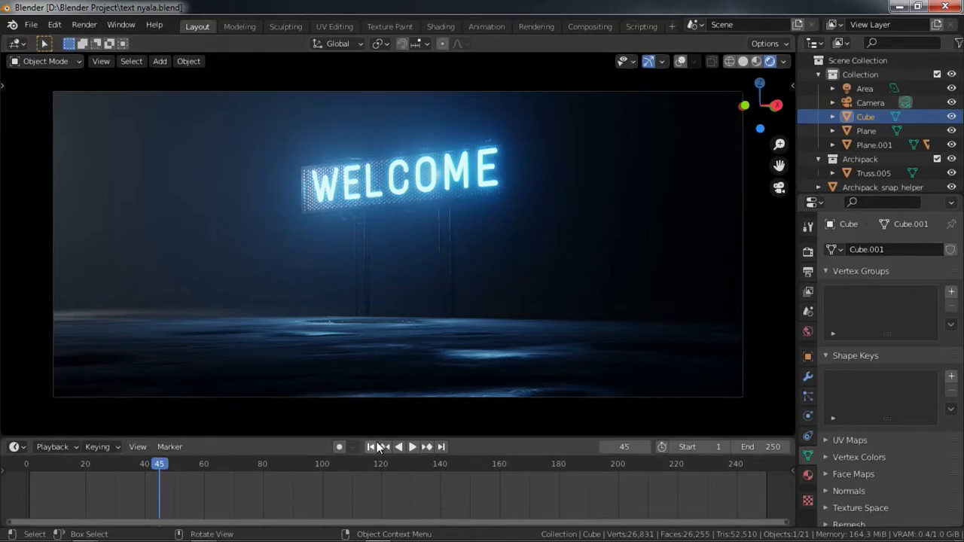
pyautogui.click(371, 447)
pyautogui.press('space')
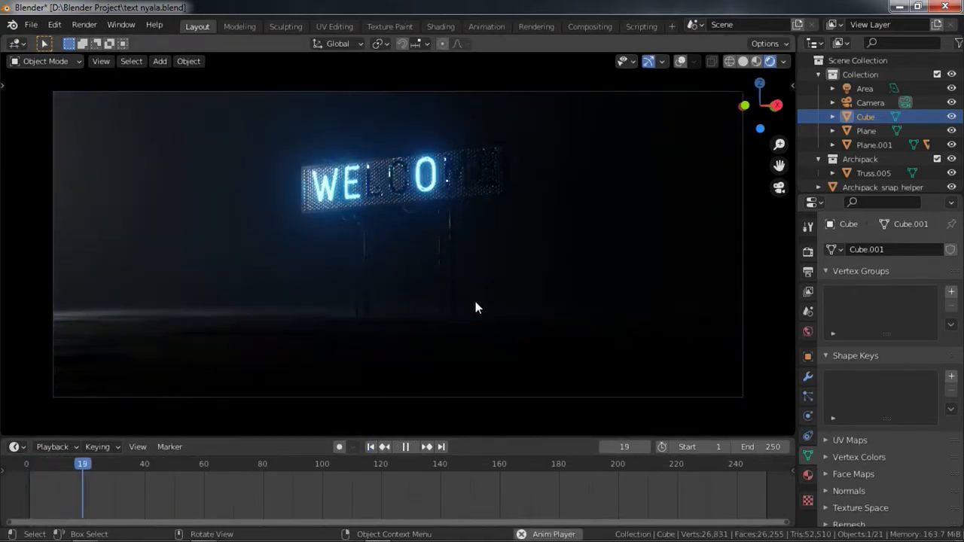
pyautogui.press('space')
# Examine the WELCOME sign in solid shading with overlays shown, checking its individual letters as separate objects.
pyautogui.moveTo(453, 210)
pyautogui.mouseDown(button='middle')
pyautogui.moveTo(478, 256)
pyautogui.moveTo(327, 248)
pyautogui.moveTo(340, 262)
pyautogui.moveTo(477, 257)
pyautogui.moveTo(426, 256)
pyautogui.moveTo(414, 317)
pyautogui.moveTo(261, 242)
pyautogui.mouseUp(button='middle')
pyautogui.press('z')
pyautogui.click(357, 243)
pyautogui.moveTo(452, 238)
pyautogui.mouseDown(button='middle')
pyautogui.moveTo(643, 228)
pyautogui.moveTo(499, 236)
pyautogui.mouseUp(button='middle')
pyautogui.scroll(3, 643, 229)
pyautogui.scroll(1, 499, 237)
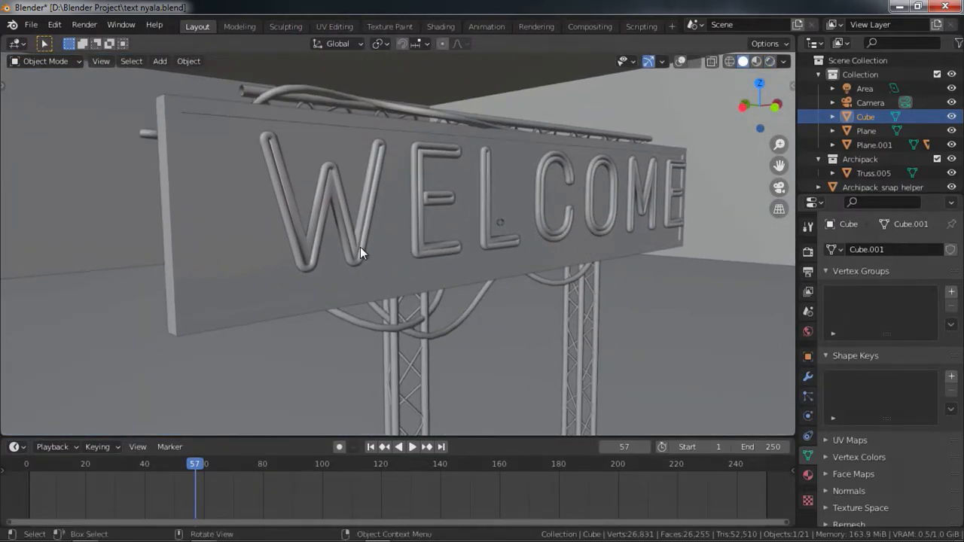
pyautogui.click(416, 254)
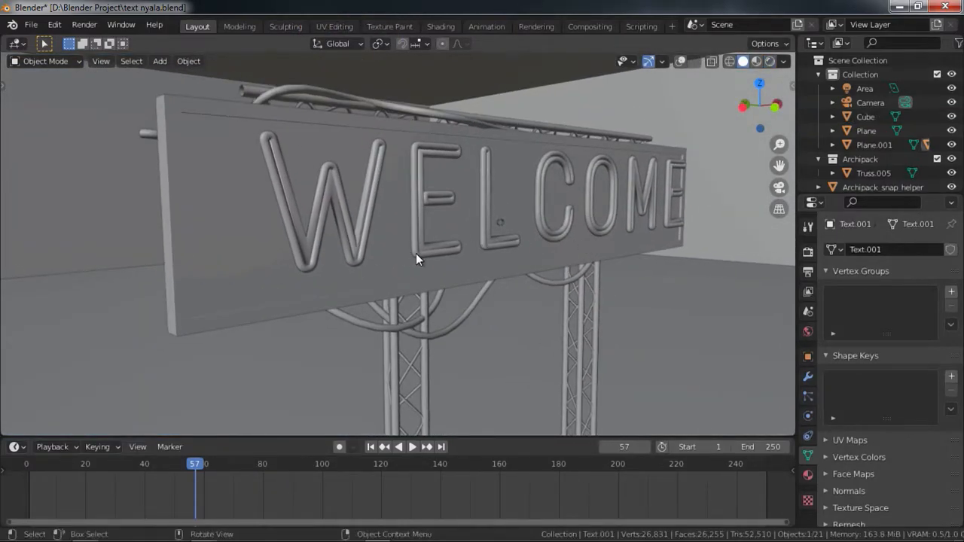
pyautogui.click(681, 62)
pyautogui.click(421, 192)
pyautogui.click(488, 184)
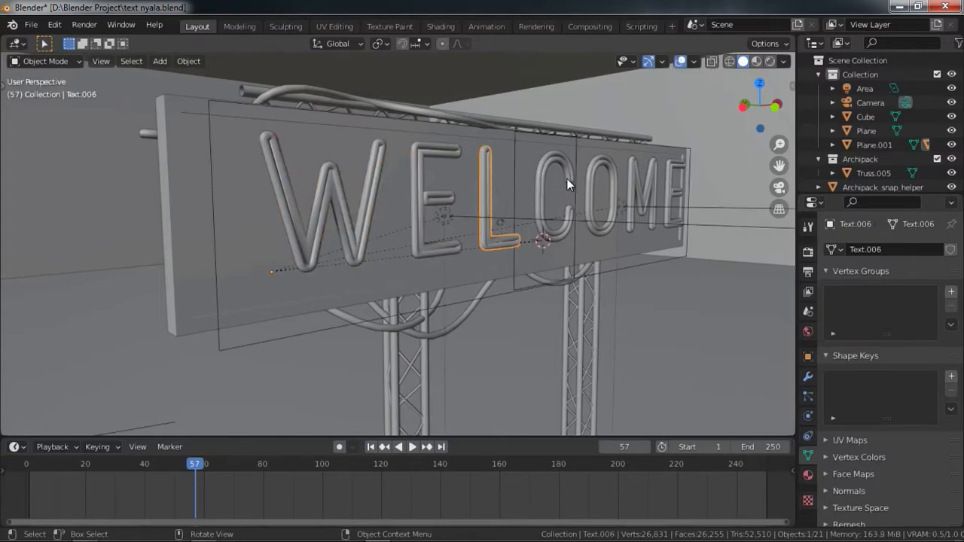
pyautogui.click(546, 161)
pyautogui.click(617, 168)
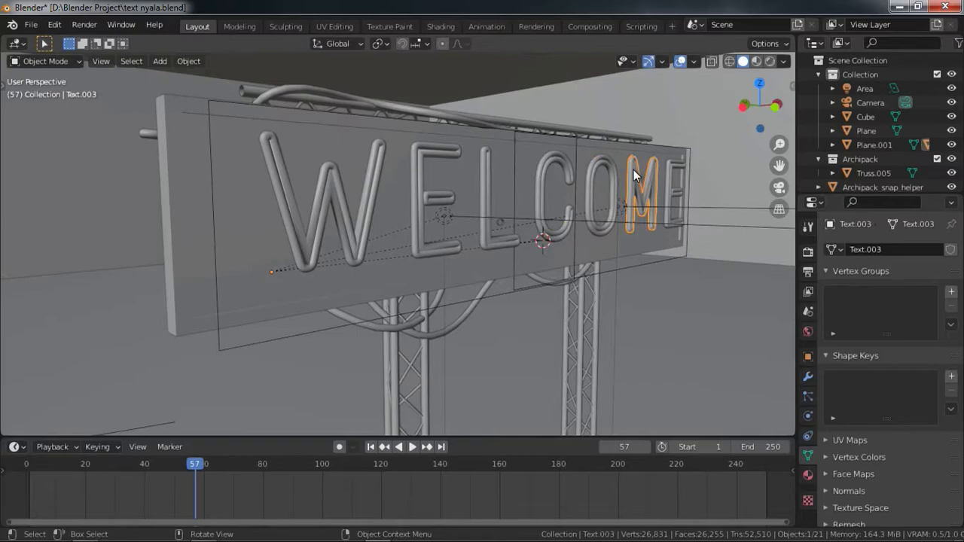
pyautogui.scroll(-3, 633, 175)
pyautogui.moveTo(573, 199); pyautogui.dragTo(425, 230, button='middle')
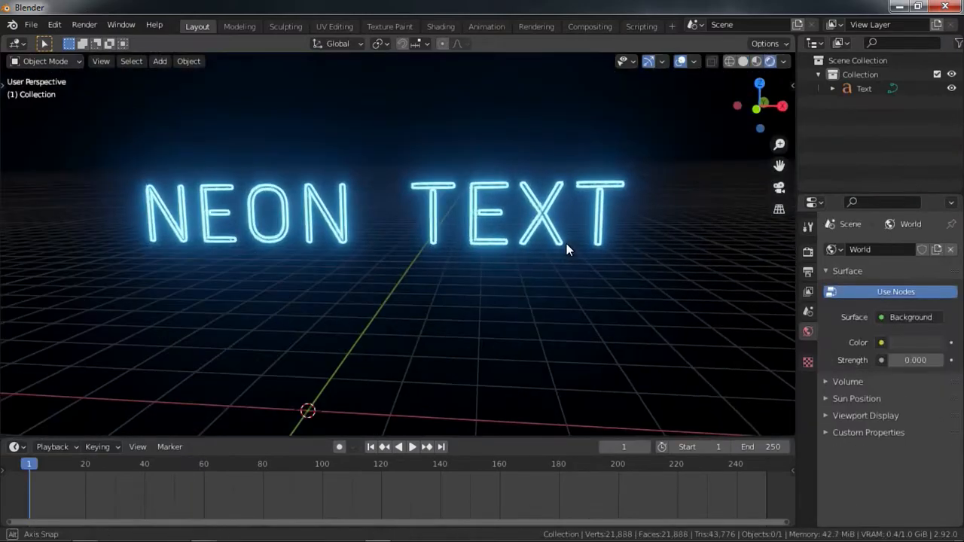
# Replace the text object's content with "NEON" and return to Object Mode.
pyautogui.moveTo(487, 260); pyautogui.dragTo(450, 273, button='middle')
pyautogui.scroll(3, 522, 245)
pyautogui.scroll(-4, 499, 291)
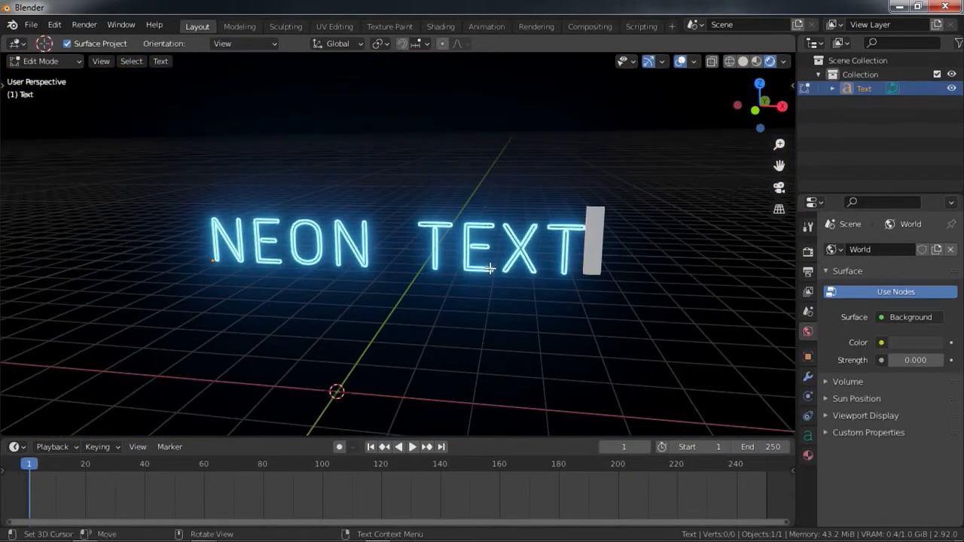
pyautogui.press('BackSpace')
pyautogui.press('BackSpace')
pyautogui.press('BackSpace')
pyautogui.press('BackSpace')
pyautogui.press('BackSpace')
pyautogui.press('BackSpace')
pyautogui.press('BackSpace')
pyautogui.press('BackSpace')
pyautogui.press('BackSpace')
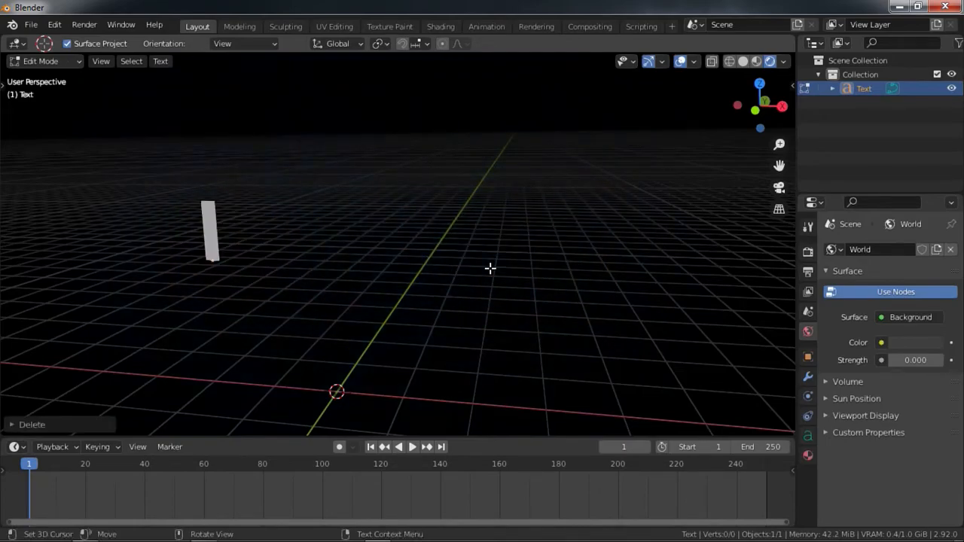
pyautogui.write('NE')
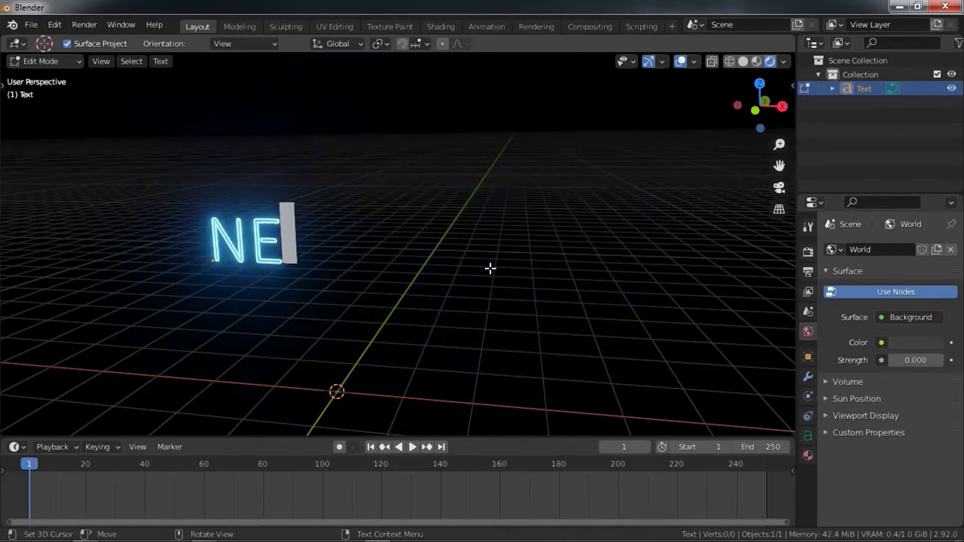
pyautogui.write('ON')
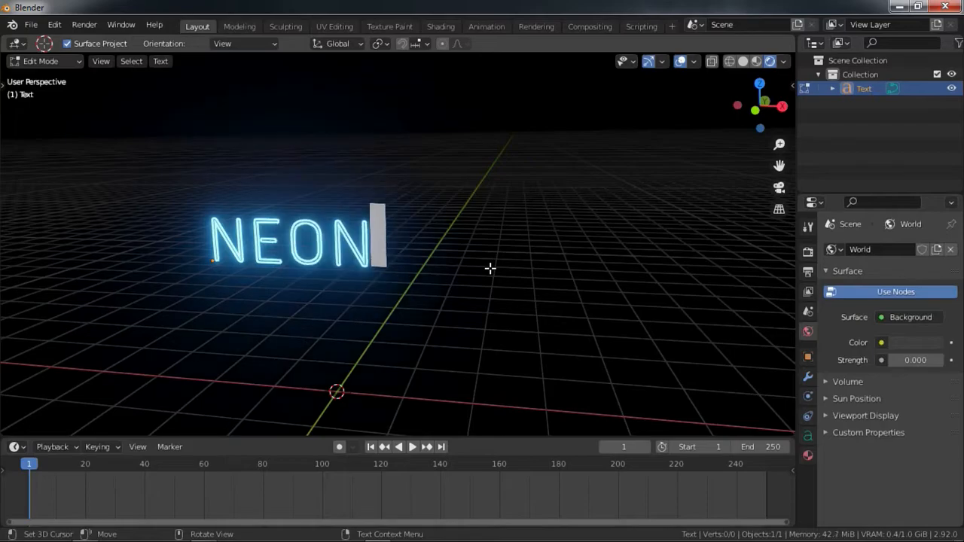
pyautogui.press('Tab')
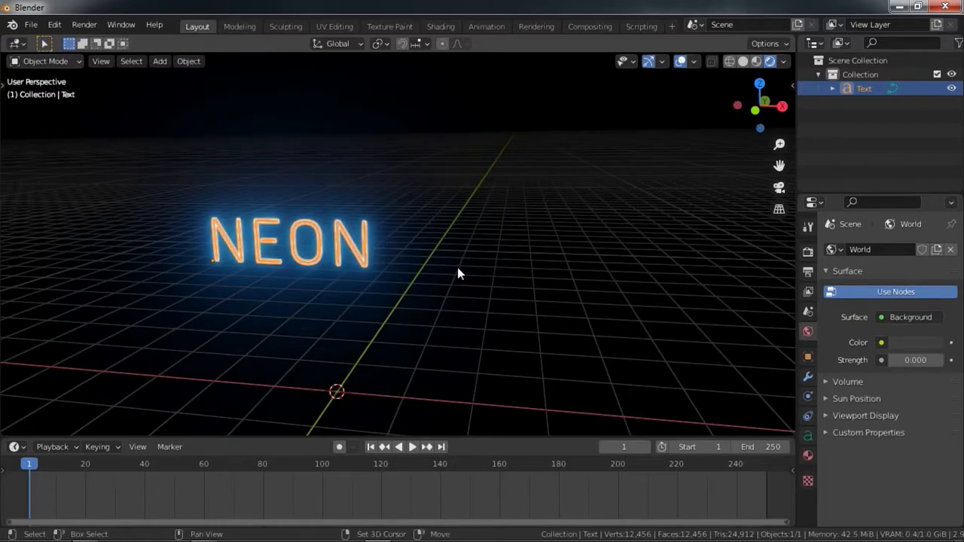
# Show the NEON text in solid shading and deselect it.
pyautogui.scroll(3, 486, 258)
pyautogui.moveTo(486, 258)
pyautogui.mouseDown(button='middle')
pyautogui.moveTo(507, 280)
pyautogui.moveTo(526, 243)
pyautogui.moveTo(584, 262)
pyautogui.mouseUp(button='middle')
pyautogui.scroll(2, 511, 278)
pyautogui.scroll(-2, 526, 243)
pyautogui.scroll(-2, 534, 254)
pyautogui.press('z')
pyautogui.moveTo(521, 260); pyautogui.dragTo(578, 265, button='middle')
pyautogui.click(585, 309)
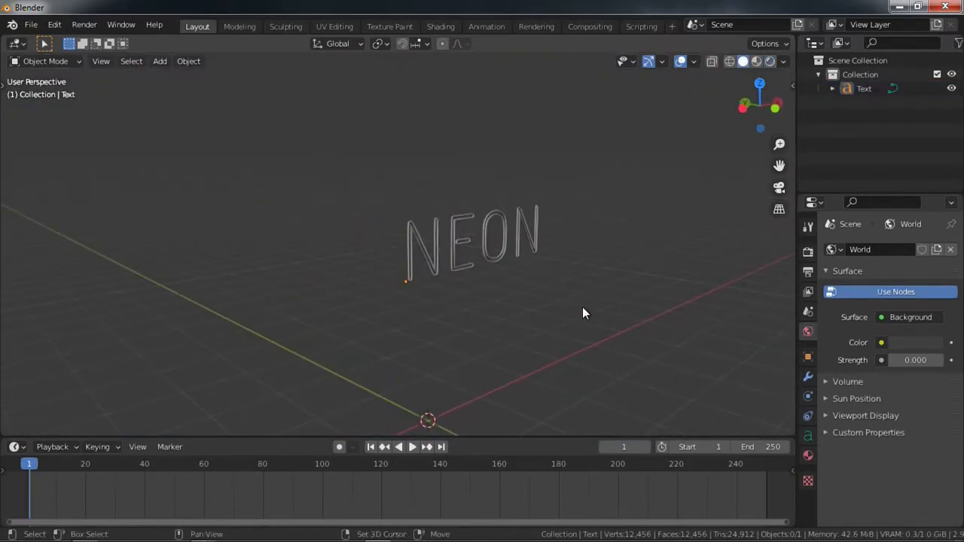
# Add a plane and raise it about 2.43 m along Z to the height of the text.
pyautogui.keyDown('shift'); pyautogui.moveTo(585, 310); pyautogui.dragTo(543, 283, button='middle'); pyautogui.keyUp('shift')
pyautogui.hotkey('shift', 'a')
pyautogui.moveTo(558, 239)
pyautogui.click(588, 239)
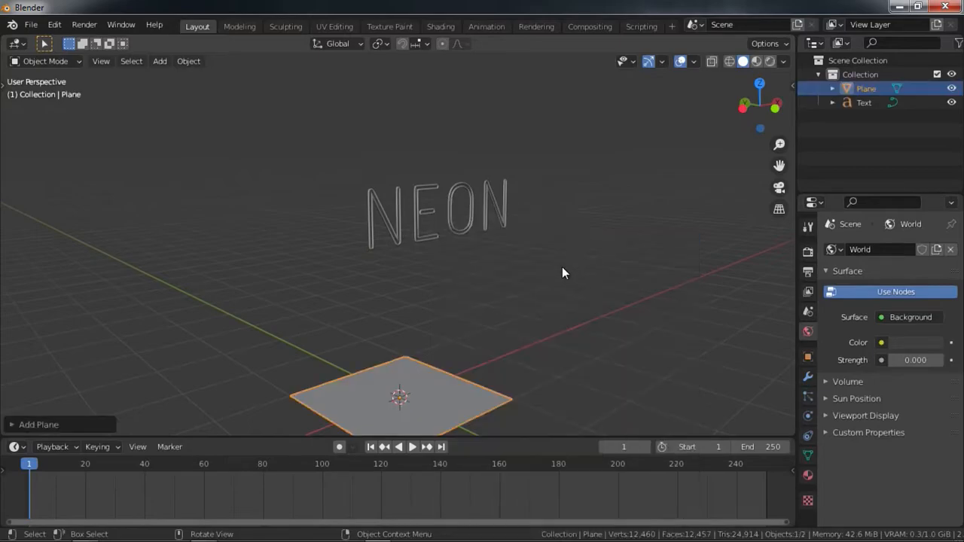
pyautogui.press('g')
pyautogui.press('z')
pyautogui.click(556, 87)
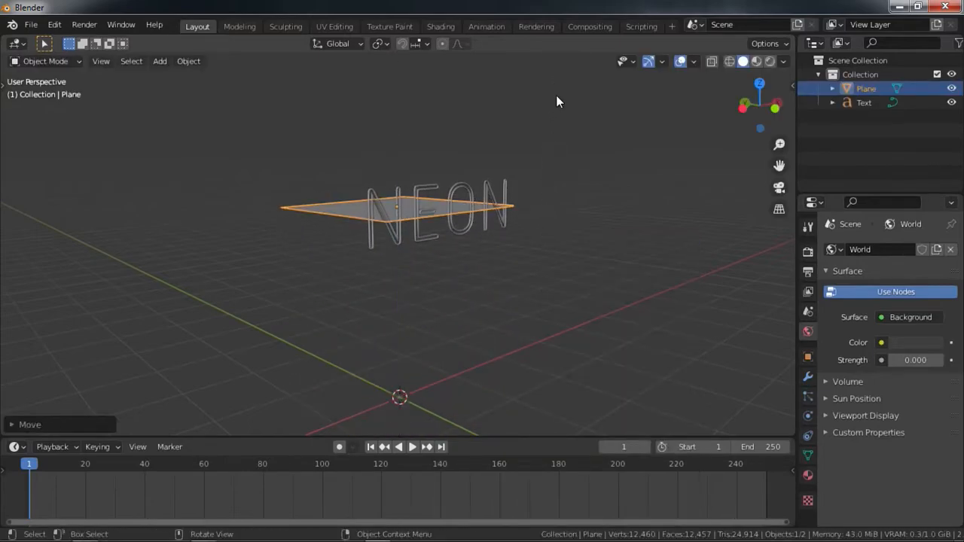
# Rotate the plane 90° about the global X axis so it stands upright.
pyautogui.press('r')
pyautogui.write('y')
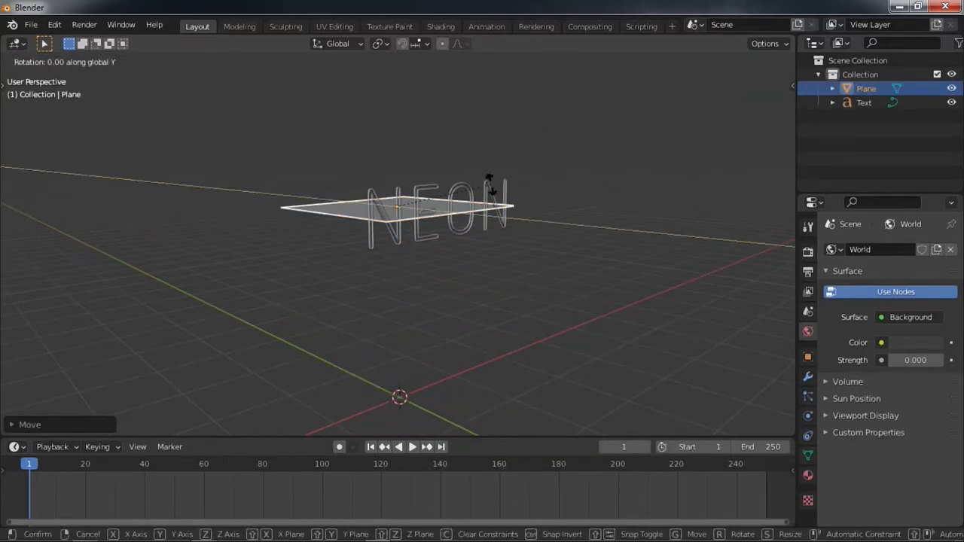
pyautogui.write('90')
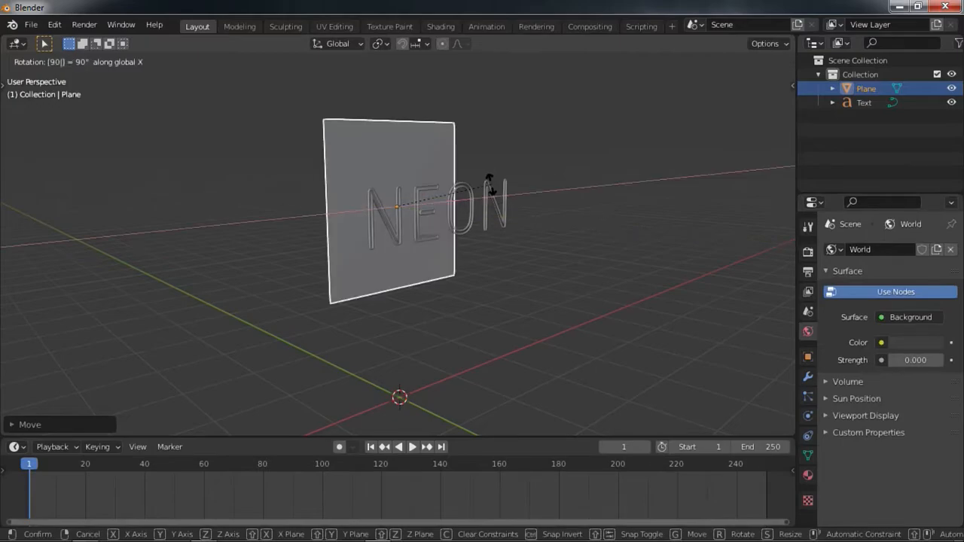
pyautogui.press('Return')
# Turn on the Screencast Keys display for the viewport.
pyautogui.press('n')
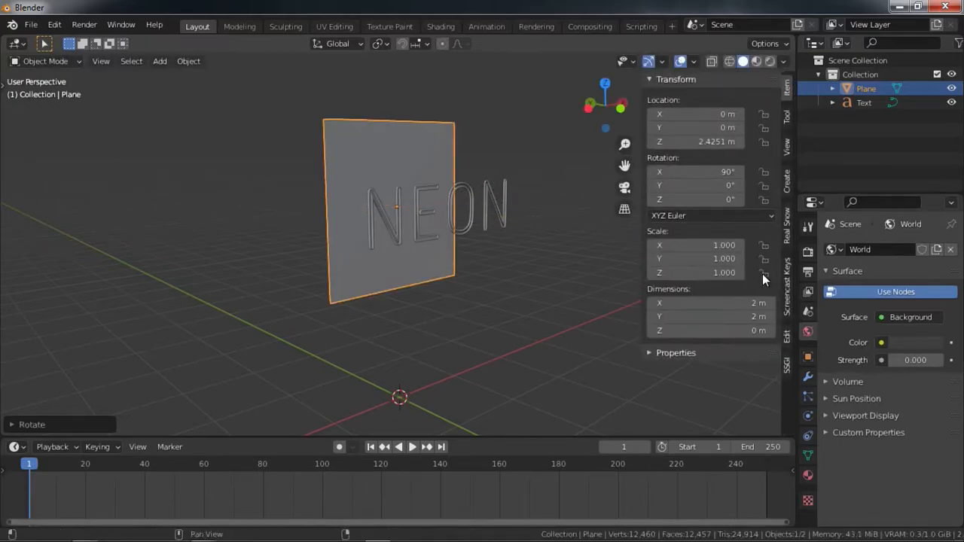
pyautogui.click(785, 282)
pyautogui.press('n')
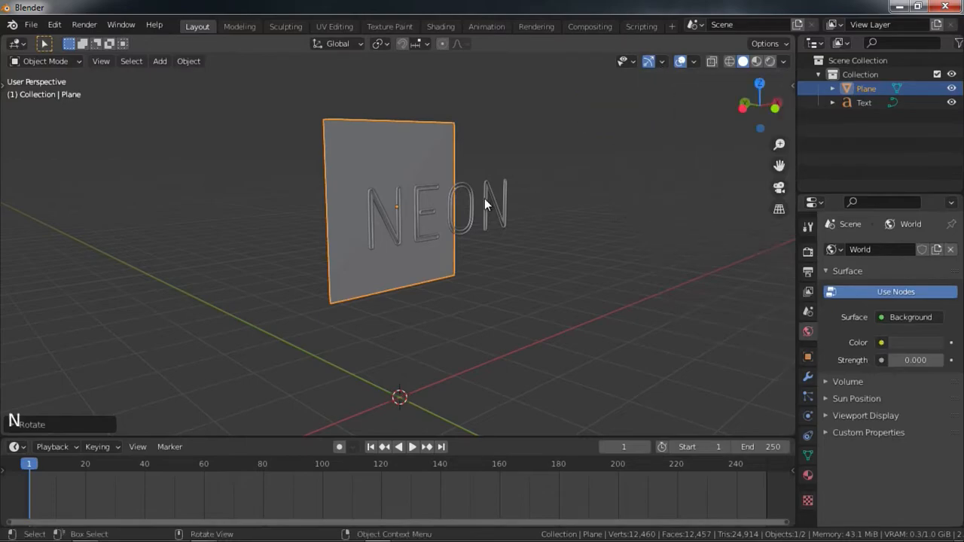
# Position the upright plane directly behind the NEON letters and centre it on them along the X axis.
pyautogui.moveTo(438, 254); pyautogui.dragTo(469, 241, button='middle')
pyautogui.press('g')
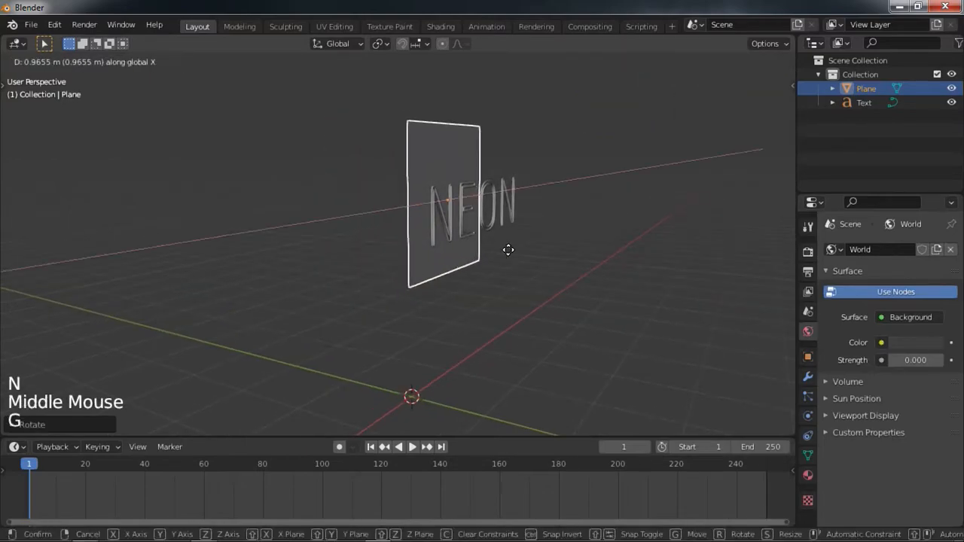
pyautogui.click(628, 261)
pyautogui.moveTo(512, 237); pyautogui.dragTo(471, 237, button='middle')
pyautogui.scroll(3, 547, 249)
pyautogui.scroll(1, 545, 251)
pyautogui.press('g')
pyautogui.click(585, 252)
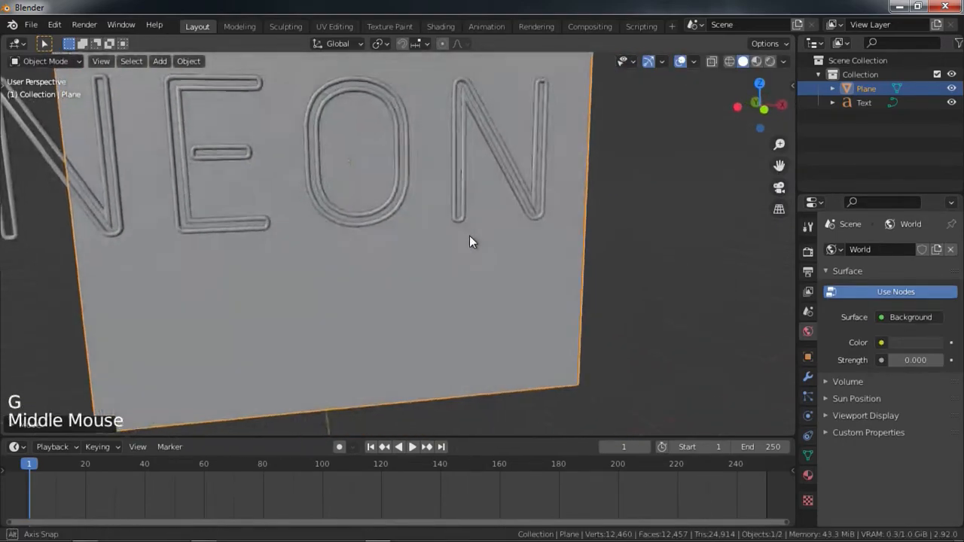
pyautogui.scroll(-4, 515, 231)
pyautogui.press('g')
pyautogui.press('x')
pyautogui.click(422, 304)
# Scale the plane's mesh down along Z in Edit Mode to slightly more than the letter height.
pyautogui.press('Tab')
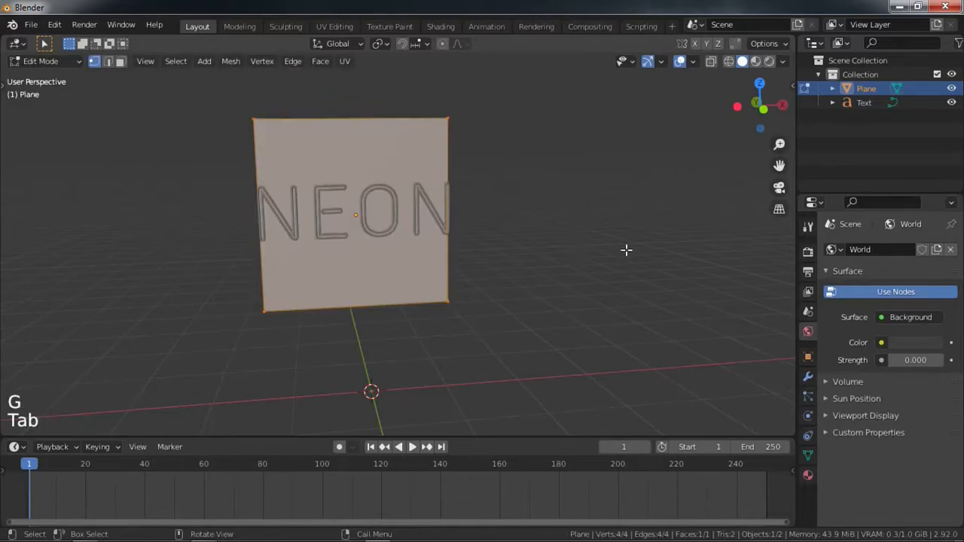
pyautogui.press('s')
pyautogui.press('z')
pyautogui.click(470, 214)
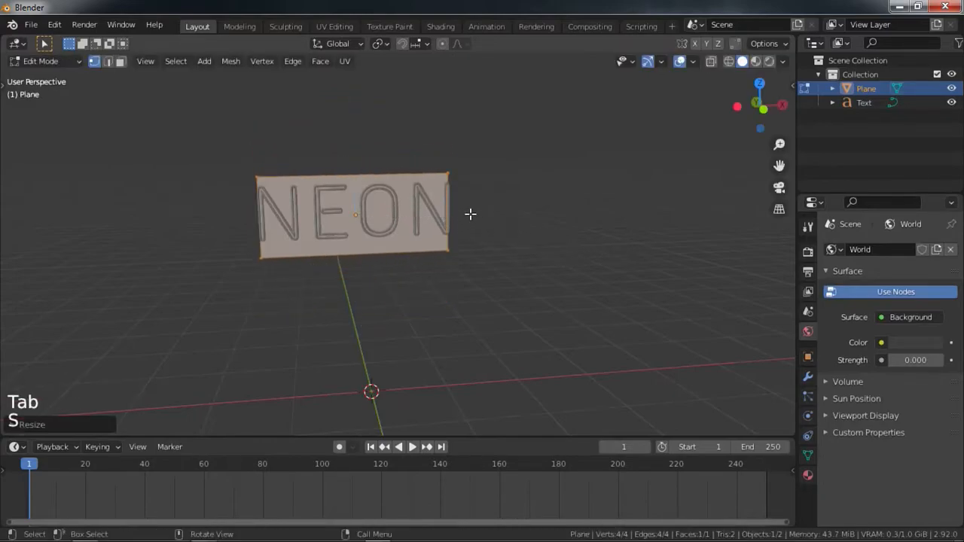
# Extrude the whole plane about 0.023 m away from the text to make a thin sign board.
pyautogui.keyDown('shift'); pyautogui.moveTo(470, 215); pyautogui.dragTo(490, 227, button='middle'); pyautogui.keyUp('shift')
pyautogui.moveTo(490, 226); pyautogui.dragTo(520, 249, button='middle')
pyautogui.scroll(2, 520, 248)
pyautogui.keyDown('shift'); pyautogui.moveTo(520, 248); pyautogui.dragTo(532, 268, button='middle'); pyautogui.keyUp('shift')
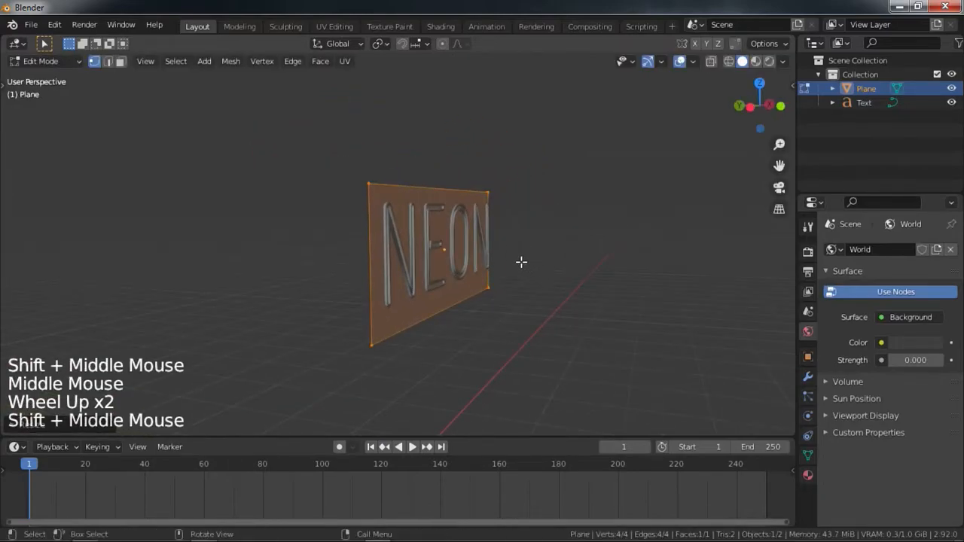
pyautogui.press('2')
pyautogui.keyDown('alt'); pyautogui.click(368, 201); pyautogui.keyUp('alt')
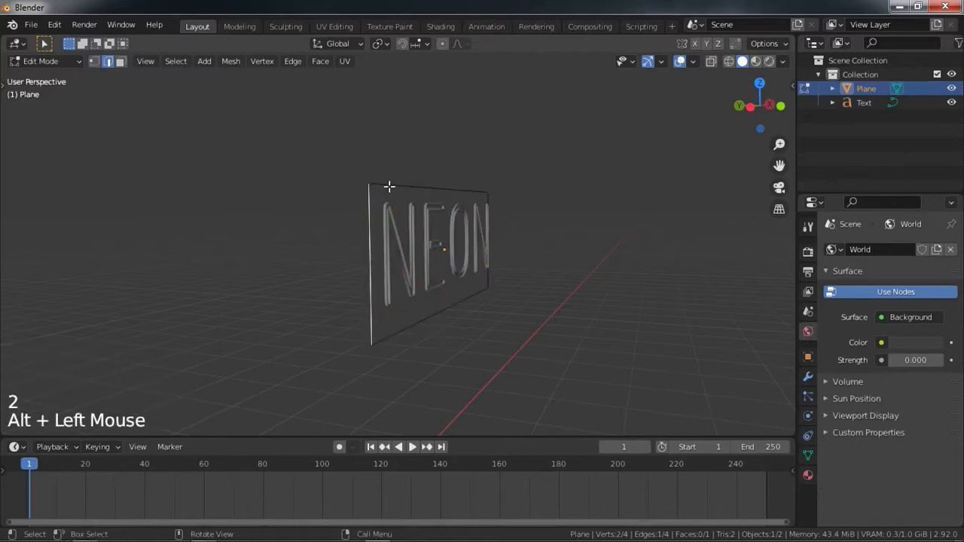
pyautogui.press('a')
pyautogui.keyDown('shift'); pyautogui.moveTo(390, 187); pyautogui.dragTo(410, 211, button='middle'); pyautogui.keyUp('shift')
pyautogui.moveTo(411, 211); pyautogui.dragTo(440, 239, button='middle')
pyautogui.scroll(1, 432, 230)
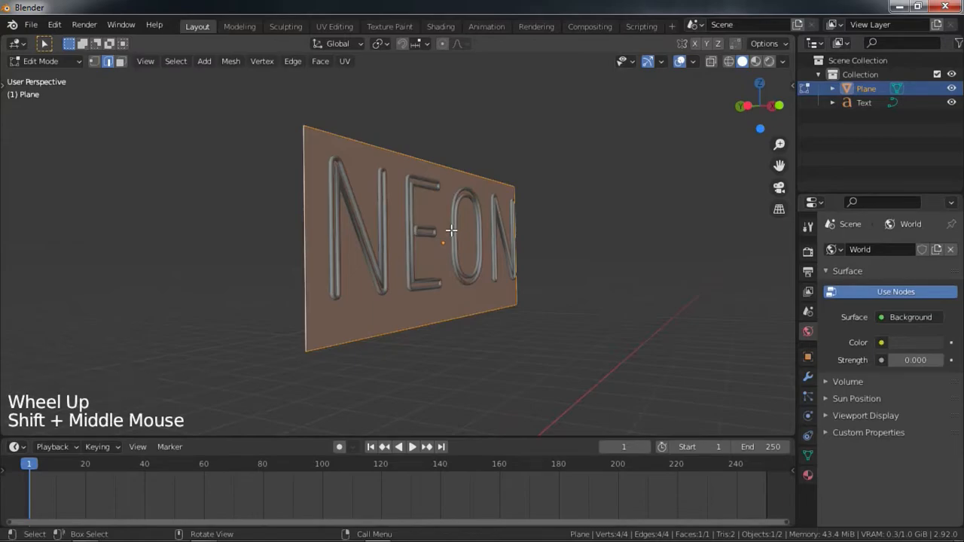
pyautogui.moveTo(451, 229); pyautogui.dragTo(477, 237, button='middle')
pyautogui.scroll(1, 478, 237)
pyautogui.press('e')
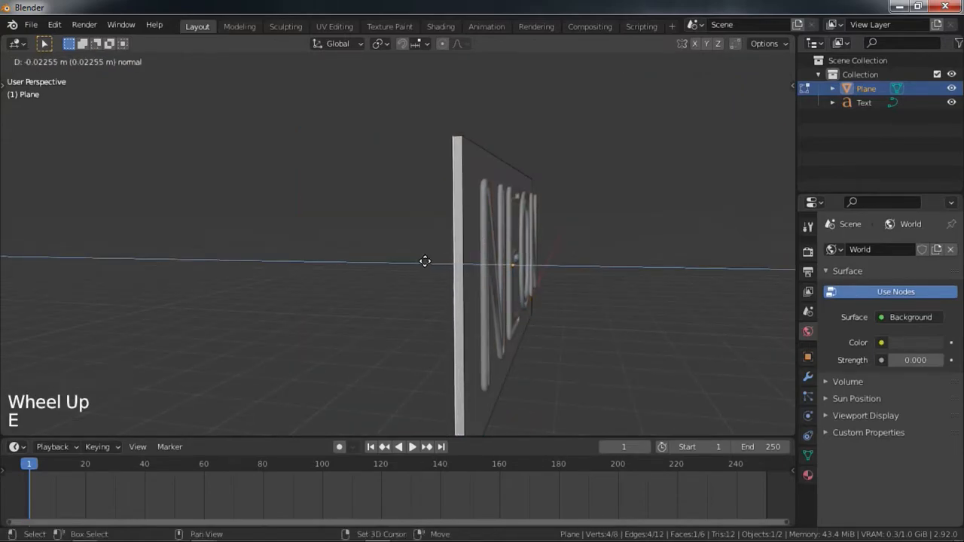
pyautogui.click(425, 261)
# Duplicate the loop of four narrow side faces around the board, leaving the copy in place.
pyautogui.press('3')
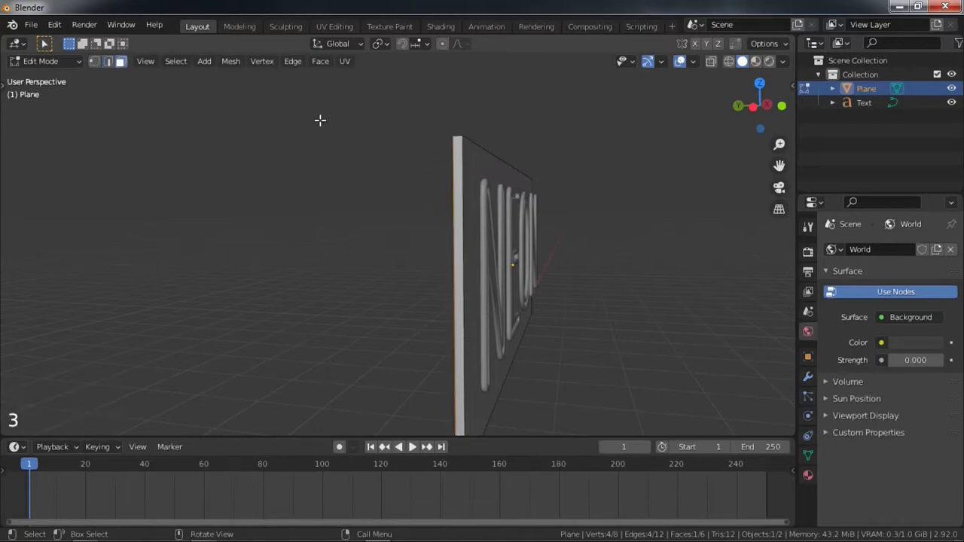
pyautogui.keyDown('alt'); pyautogui.click(463, 138); pyautogui.keyUp('alt')
pyautogui.click(460, 139)
pyautogui.keyDown('alt'); pyautogui.click(458, 140); pyautogui.keyUp('alt')
pyautogui.moveTo(458, 140); pyautogui.dragTo(565, 173, button='middle')
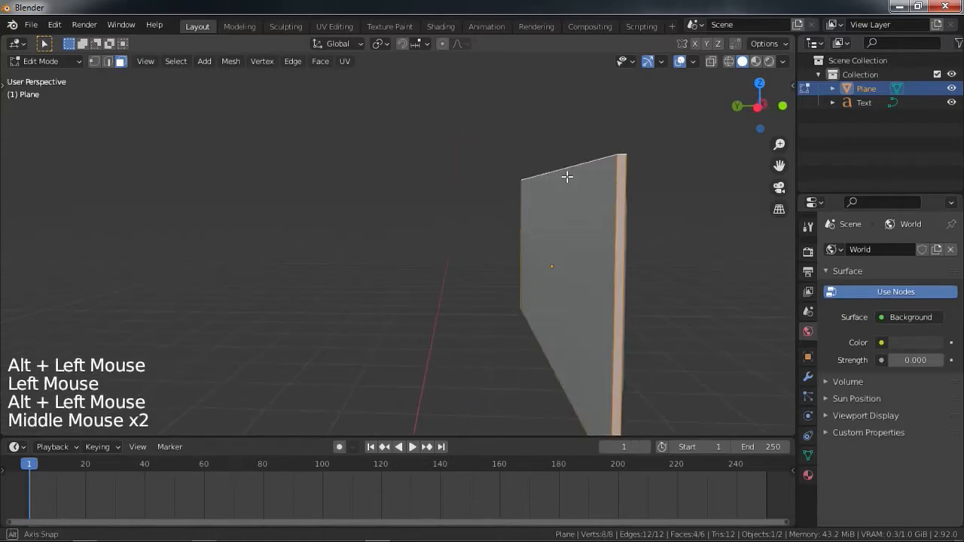
pyautogui.click(658, 165)
pyautogui.keyDown('alt'); pyautogui.click(658, 165); pyautogui.keyUp('alt')
pyautogui.keyDown('shift'); pyautogui.moveTo(657, 165); pyautogui.dragTo(603, 187, button='middle'); pyautogui.keyUp('shift')
pyautogui.keyDown('shift'); pyautogui.moveTo(518, 298); pyautogui.dragTo(306, 220, button='middle'); pyautogui.keyUp('shift')
pyautogui.keyDown('shift'); pyautogui.moveTo(405, 279); pyautogui.dragTo(527, 286, button='middle'); pyautogui.keyUp('shift')
pyautogui.moveTo(336, 264); pyautogui.dragTo(370, 259, button='middle')
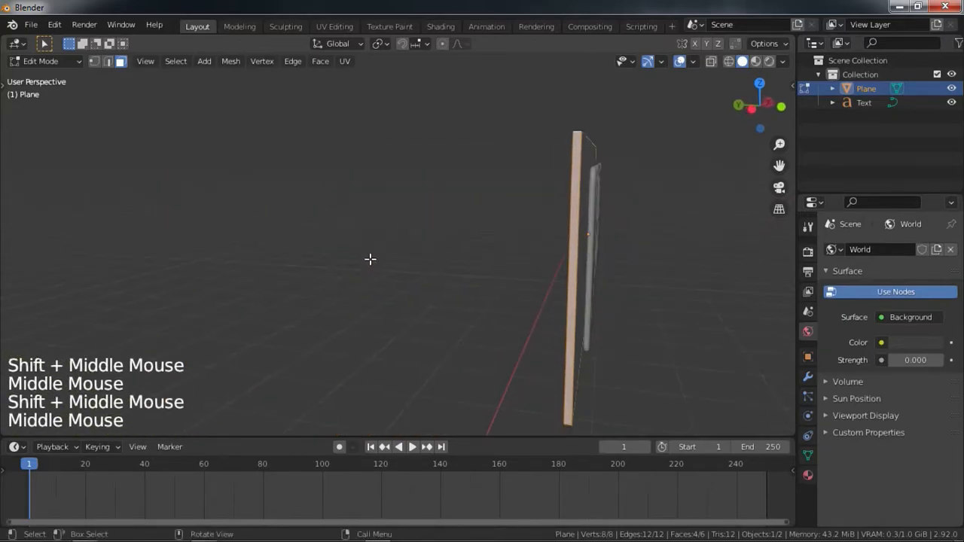
pyautogui.hotkey('shift', 'd')
pyautogui.rightClick(407, 202)
# Extrude the duplicated side faces along their normals by about 0.03 m to form a frame around the board.
pyautogui.keyDown('shift'); pyautogui.moveTo(555, 237); pyautogui.dragTo(447, 252, button='middle'); pyautogui.keyUp('shift')
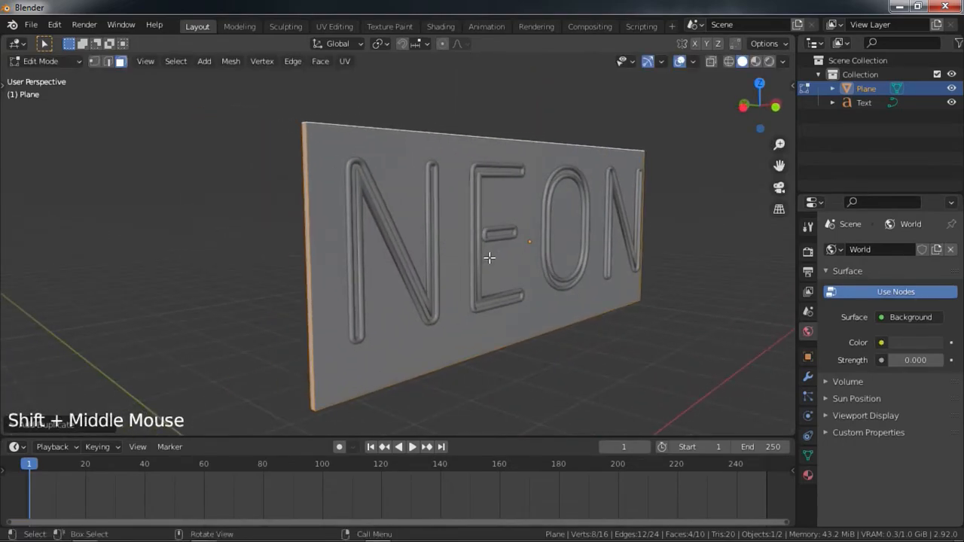
pyautogui.hotkey('alt', 'e')
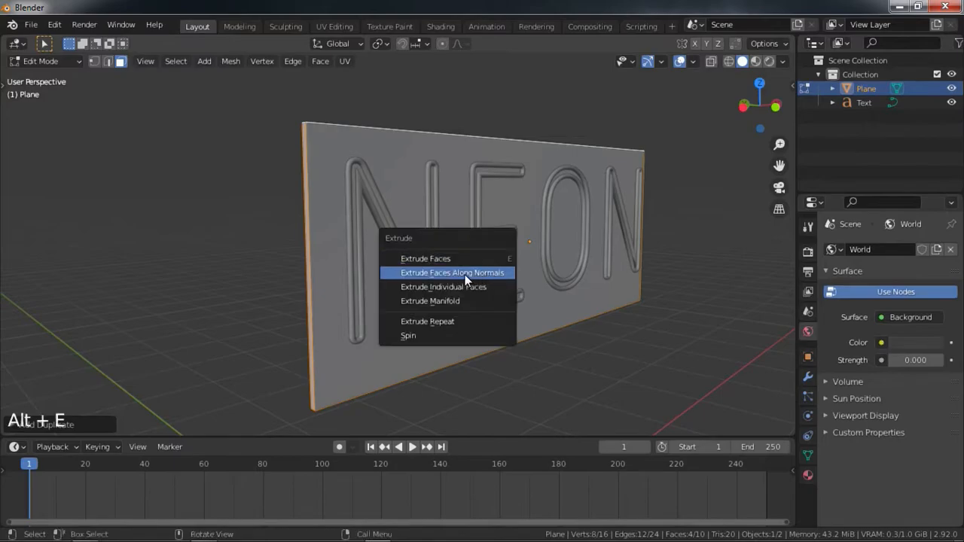
pyautogui.click(473, 274)
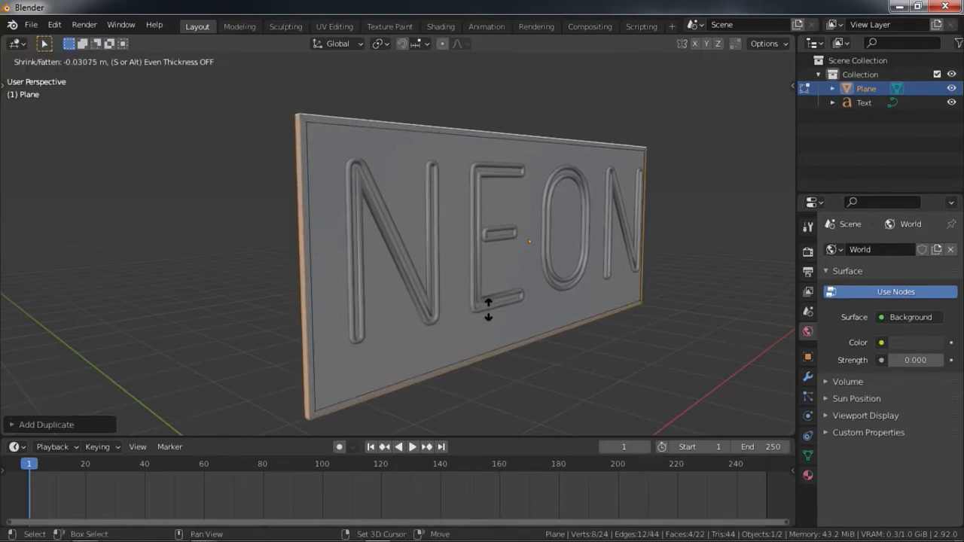
pyautogui.click(486, 315)
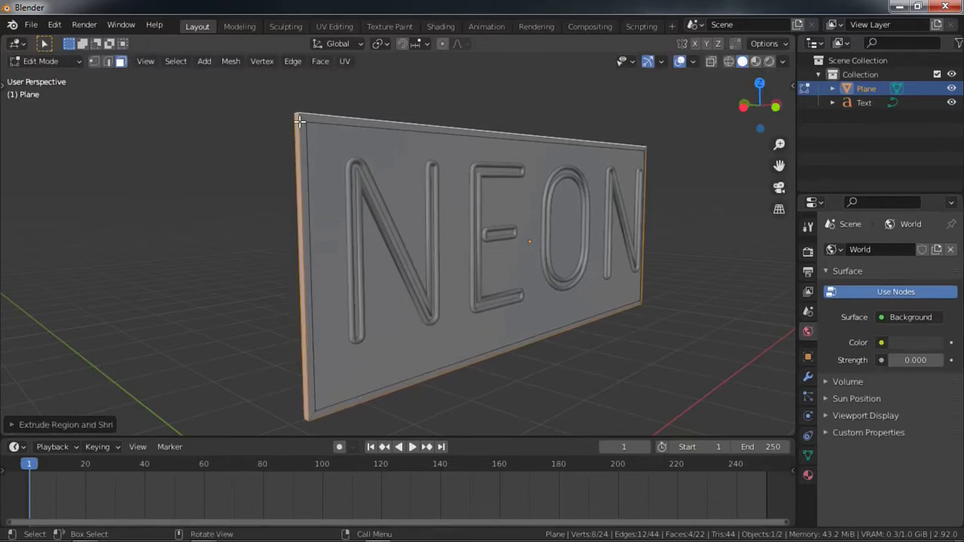
# Select the whole frame, scale it along Y so it is deeper than the board, and return to Object Mode with nothing selected.
pyautogui.press('l')
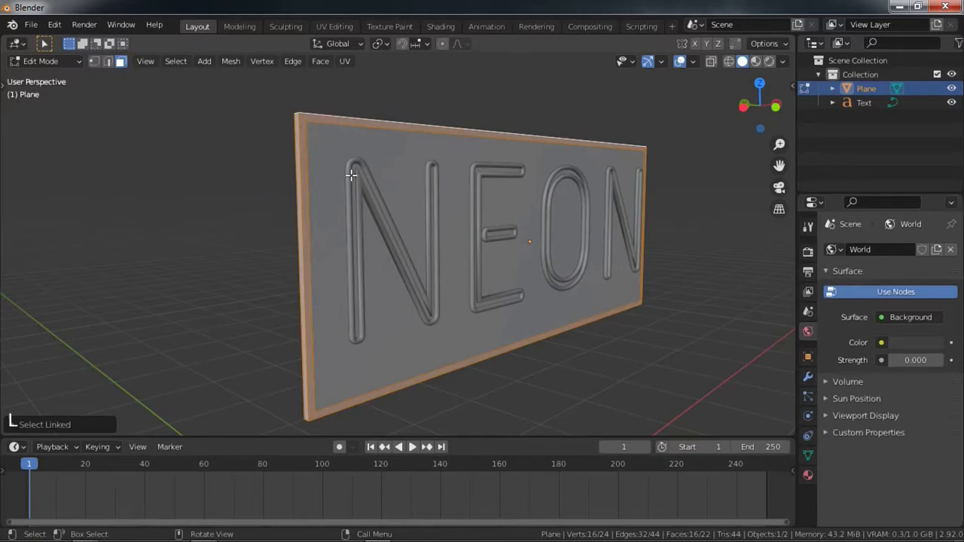
pyautogui.moveTo(351, 175); pyautogui.dragTo(485, 194, button='middle')
pyautogui.scroll(2, 485, 193)
pyautogui.press('s')
pyautogui.press('y')
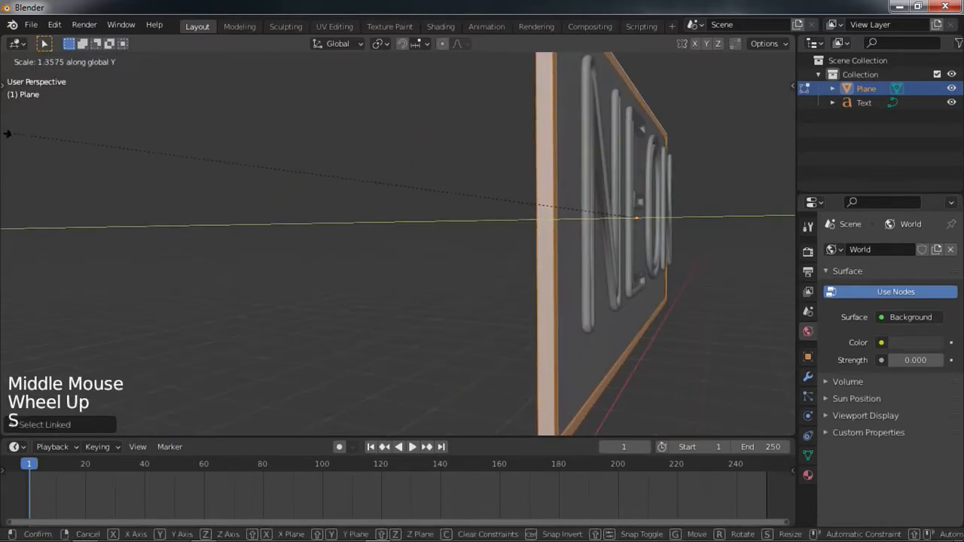
pyautogui.click(337, 363)
pyautogui.scroll(-3, 414, 288)
pyautogui.keyDown('shift'); pyautogui.moveTo(413, 288); pyautogui.dragTo(426, 275, button='middle'); pyautogui.keyUp('shift')
pyautogui.moveTo(426, 275); pyautogui.dragTo(416, 364, button='middle')
pyautogui.press('Tab')
pyautogui.scroll(1, 424, 316)
pyautogui.scroll(-2, 417, 359)
pyautogui.click(531, 378)
pyautogui.keyDown('shift'); pyautogui.scroll(-1, 531, 379); pyautogui.keyUp('shift')
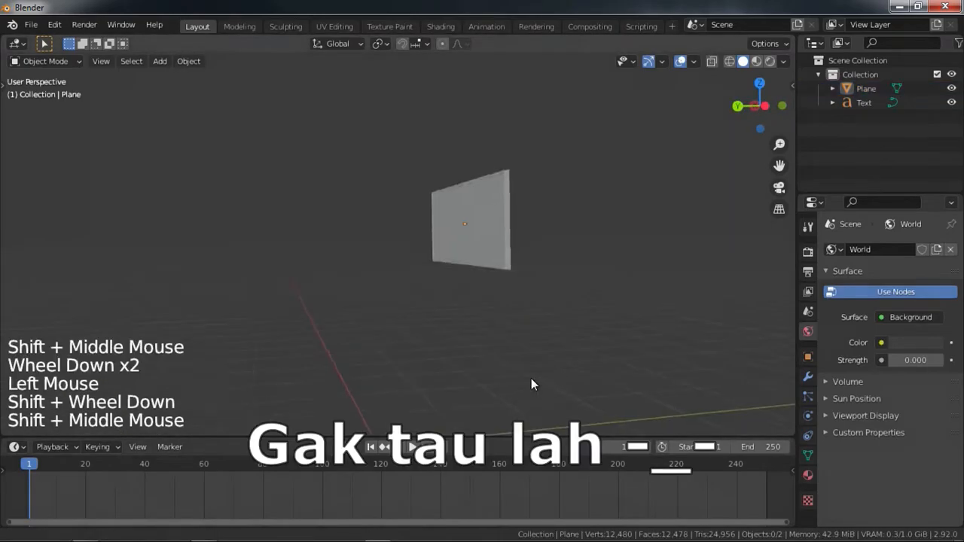
pyautogui.keyDown('shift'); pyautogui.moveTo(531, 378); pyautogui.dragTo(434, 238, button='middle'); pyautogui.keyUp('shift')
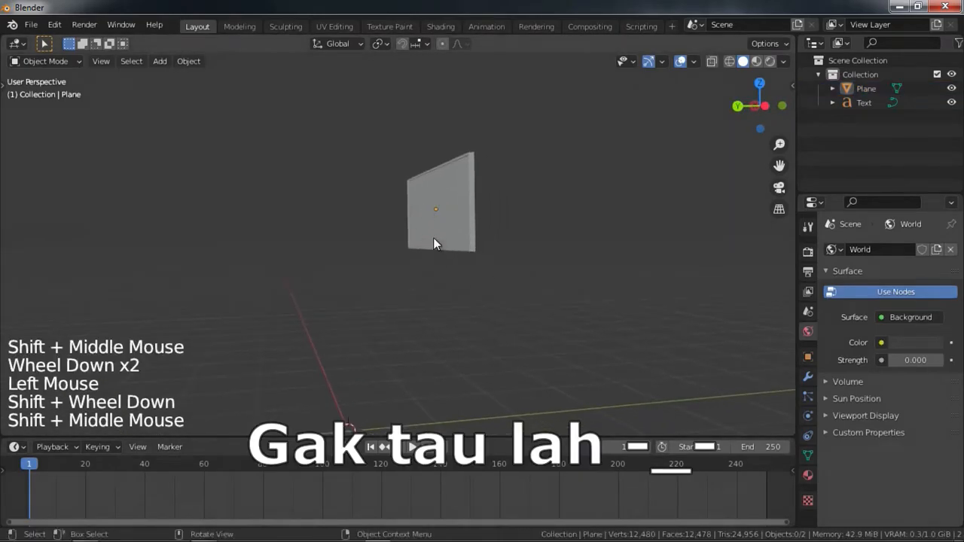
pyautogui.keyDown('shift'); pyautogui.moveTo(445, 281); pyautogui.dragTo(422, 351, button='middle'); pyautogui.keyUp('shift')
pyautogui.moveTo(422, 351); pyautogui.dragTo(414, 309, button='middle')
pyautogui.scroll(1, 415, 333)
pyautogui.scroll(-3, 415, 337)
pyautogui.moveTo(415, 309); pyautogui.dragTo(414, 278, button='middle')
pyautogui.scroll(3, 414, 279)
pyautogui.keyDown('shift'); pyautogui.moveTo(503, 359); pyautogui.dragTo(443, 306, button='middle'); pyautogui.keyUp('shift')
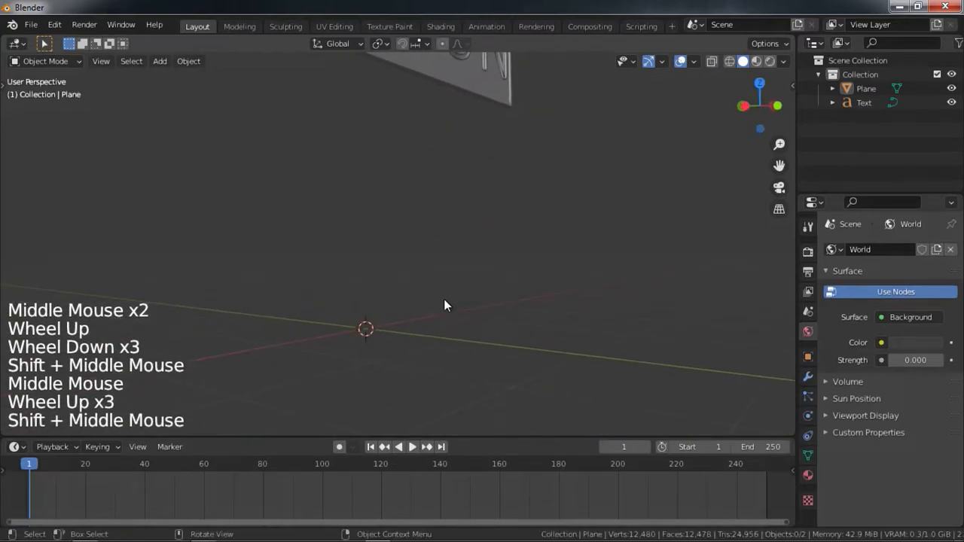
pyautogui.hotkey('shift', 'a')
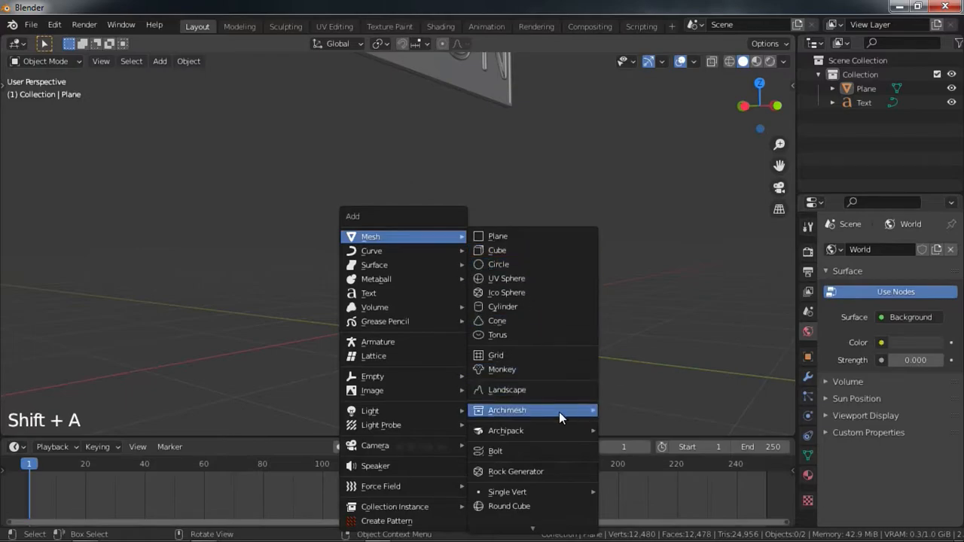
pyautogui.moveTo(559, 412)
pyautogui.moveTo(549, 430)
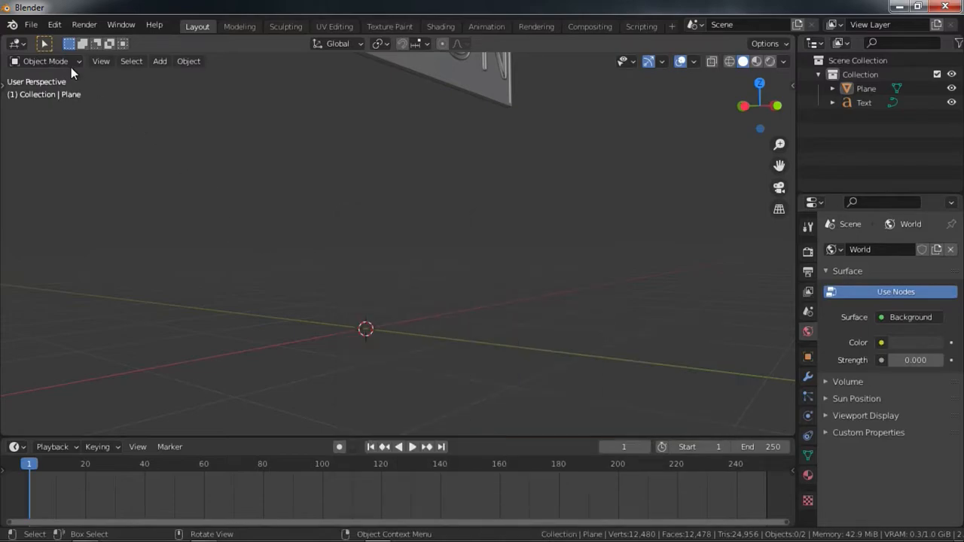
# Search the add-on preferences for ARC to check the Archimesh and Archipack add-ons, and return to the 3D viewport.
pyautogui.click(17, 45)
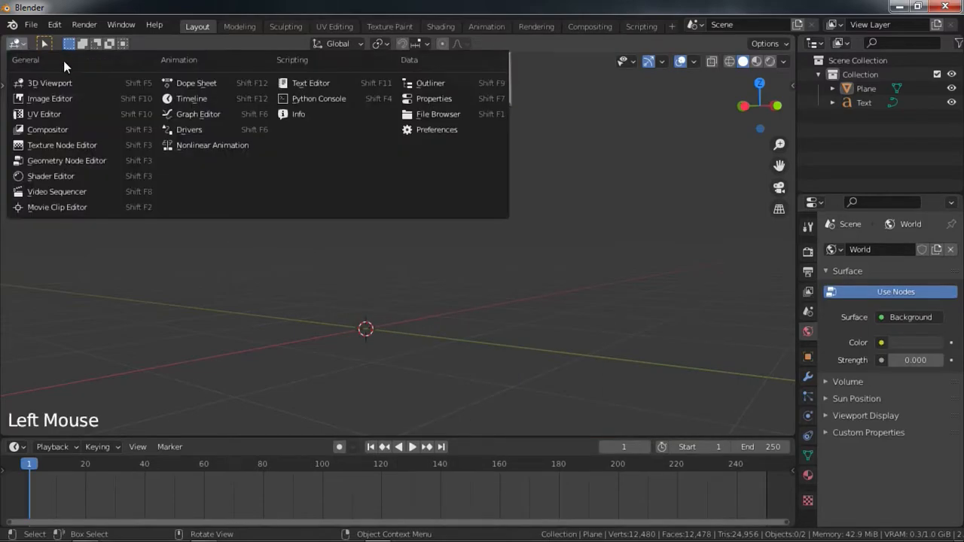
pyautogui.click(427, 131)
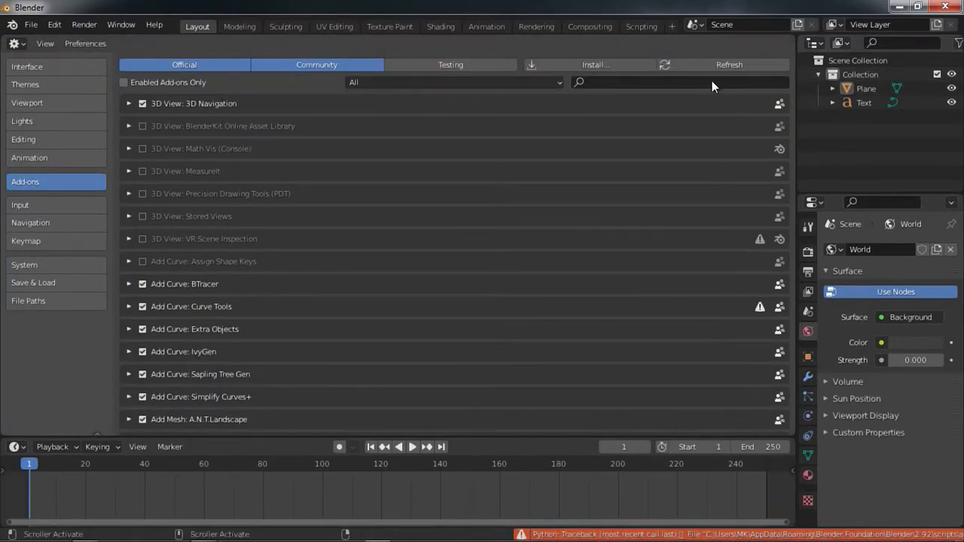
pyautogui.click(709, 81)
pyautogui.write('A')
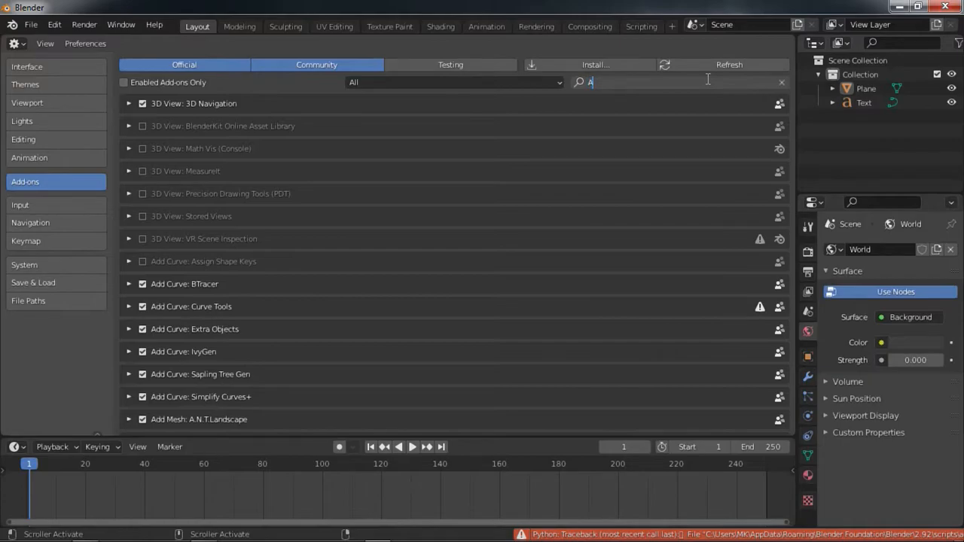
pyautogui.write('RC')
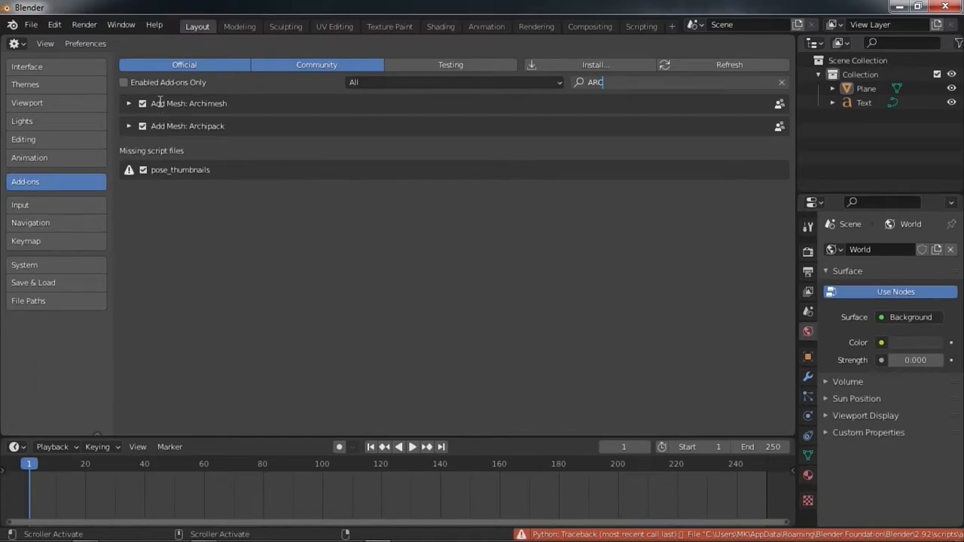
pyautogui.click(23, 45)
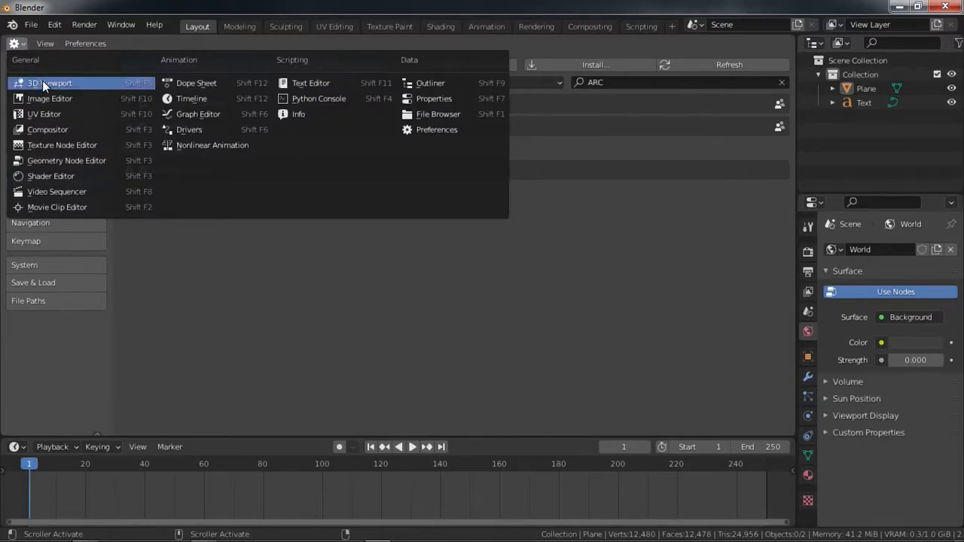
pyautogui.click(39, 83)
# Add an Archipack truss at the world origin and extend its height to about 2.64 m.
pyautogui.hotkey('shift', 'a')
pyautogui.moveTo(391, 241)
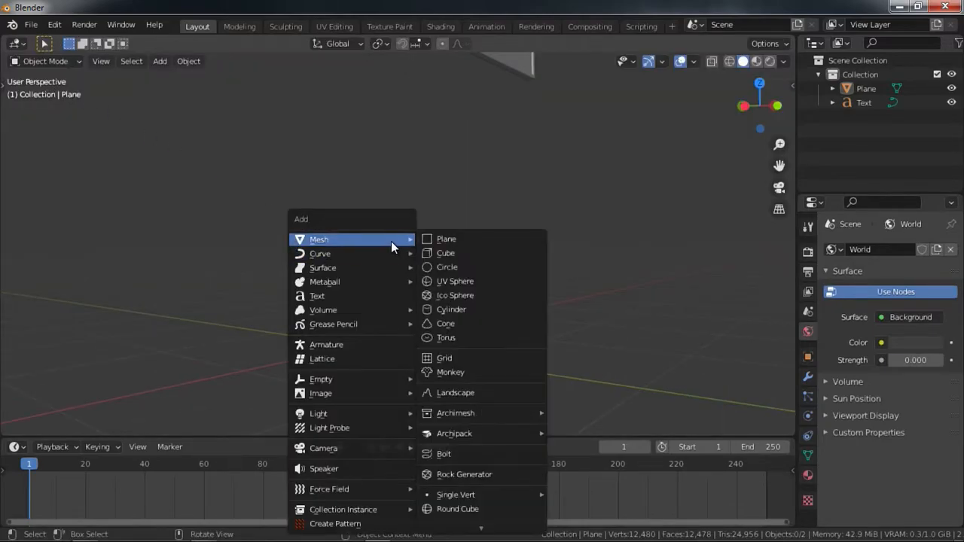
pyautogui.moveTo(517, 435)
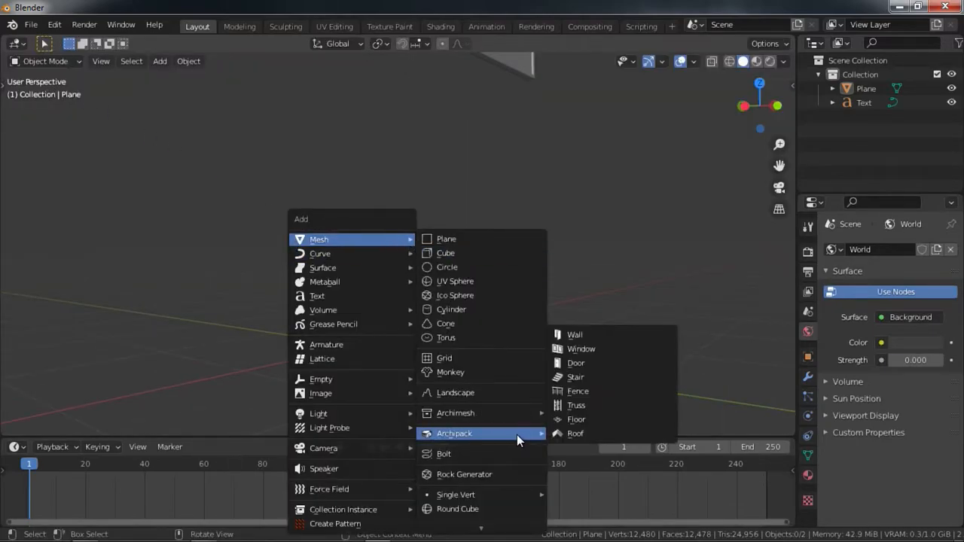
pyautogui.click(585, 406)
pyautogui.moveTo(585, 406); pyautogui.dragTo(599, 305, button='middle')
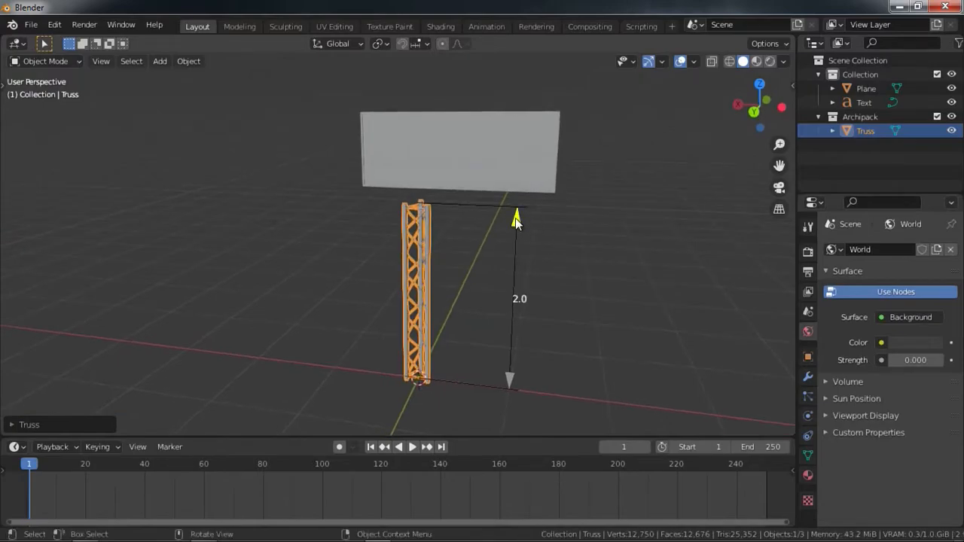
pyautogui.moveTo(515, 217); pyautogui.dragTo(514, 159)
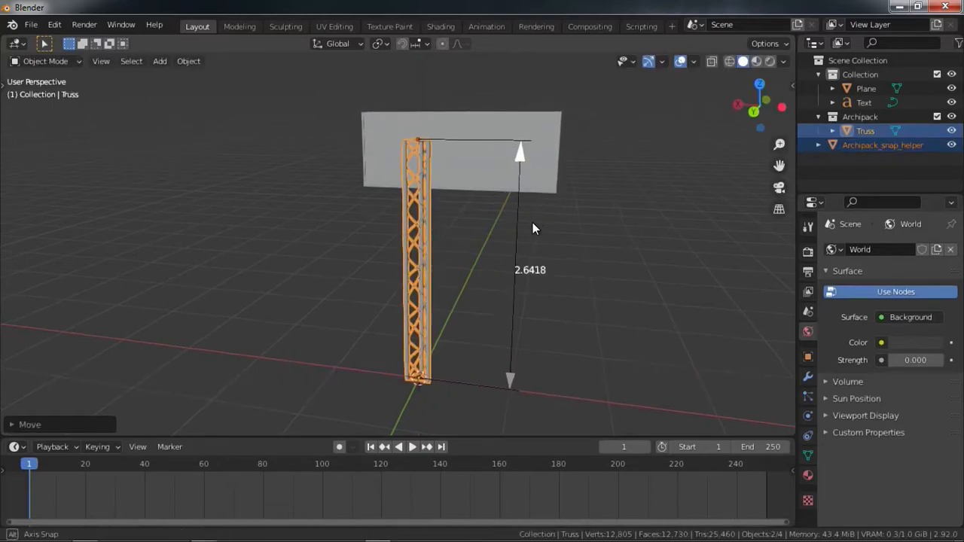
# Move the truss along Y close behind the board, rotate it 180° about Z, and shift it along X near one end.
pyautogui.moveTo(540, 224); pyautogui.dragTo(456, 229, button='middle')
pyautogui.press('g')
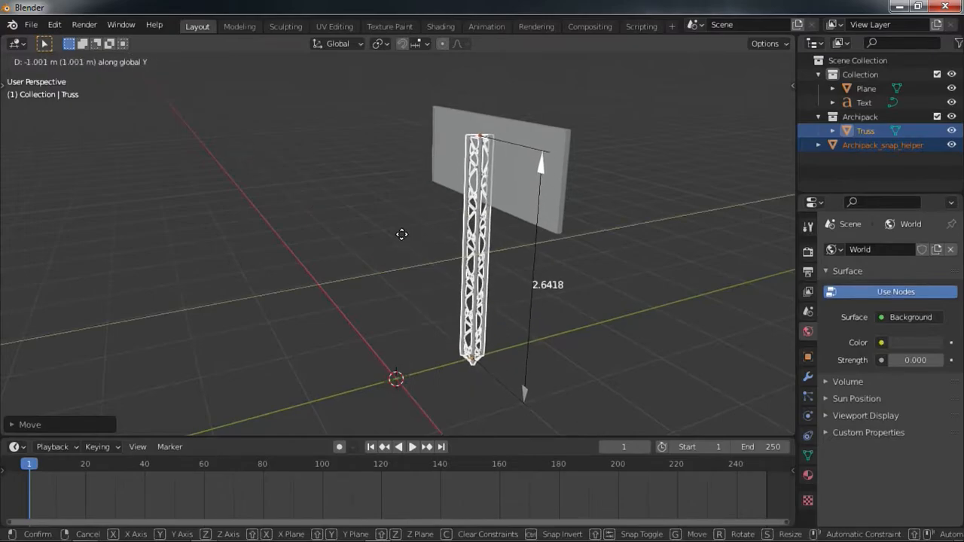
pyautogui.click(365, 247)
pyautogui.write('rz180')
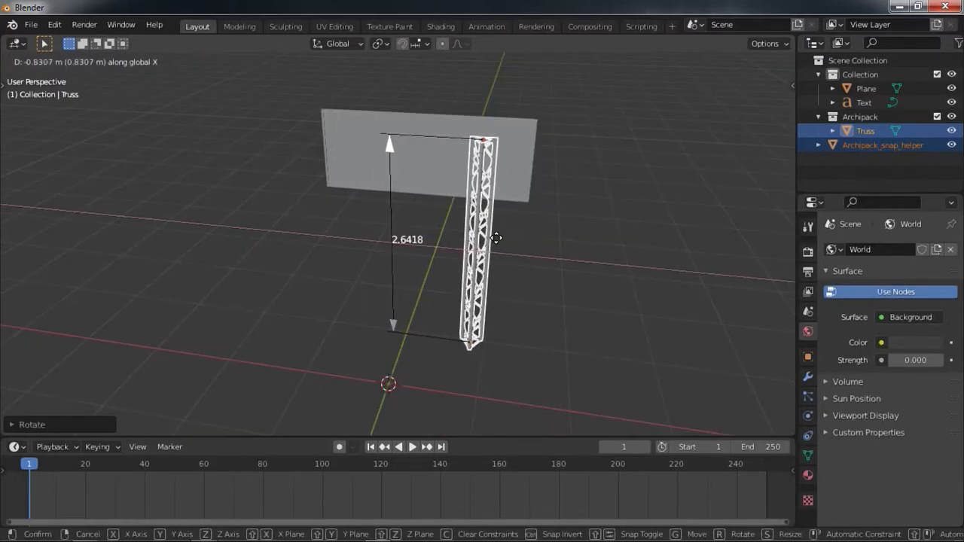
pyautogui.click(514, 237)
# Duplicate the truss along X for the board's other end, and adjust the height of both trusses along Z.
pyautogui.hotkey('shift', 'd')
pyautogui.press('x')
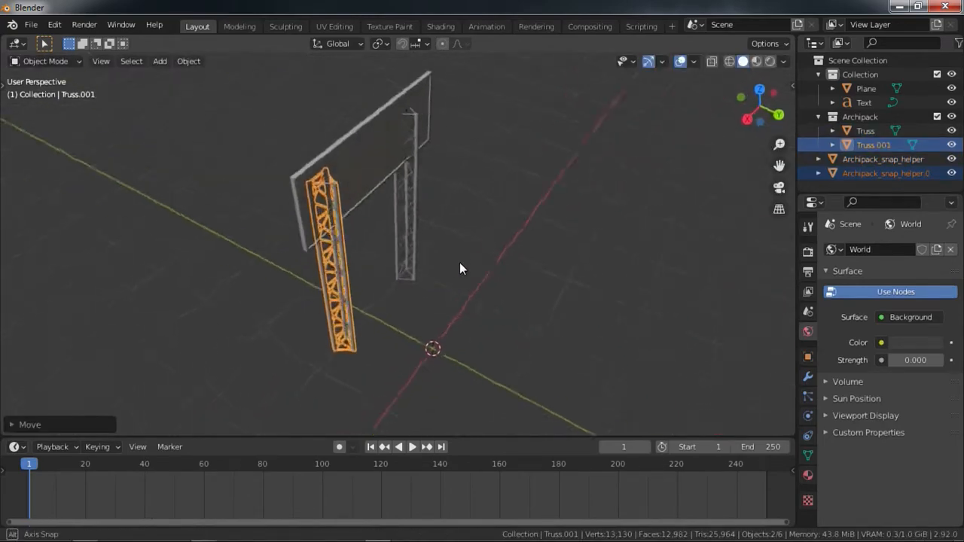
pyautogui.moveTo(459, 262); pyautogui.dragTo(371, 250, button='middle')
pyautogui.keyDown('shift'); pyautogui.click(371, 249); pyautogui.keyUp('shift')
pyautogui.press('g')
pyautogui.press('z')
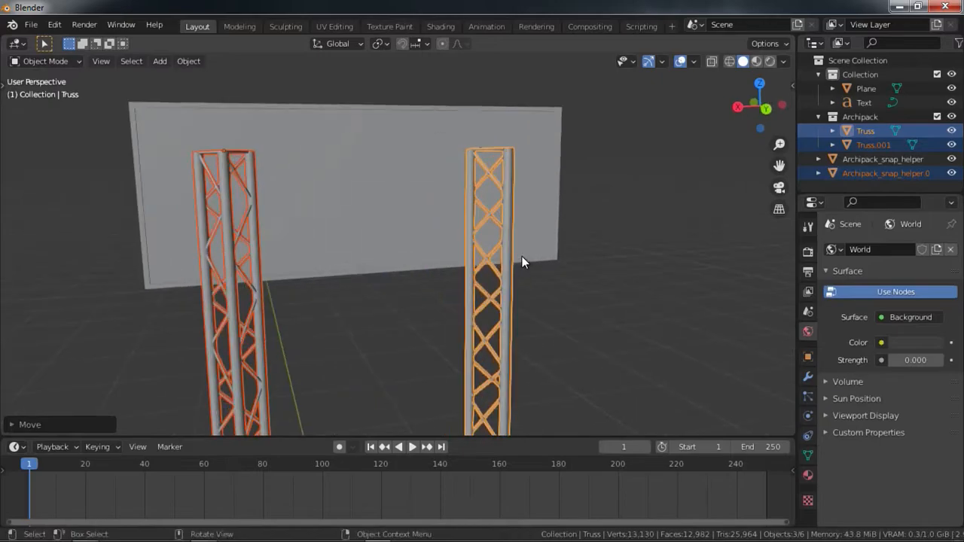
# Snap the 3D cursor to the selected trusses.
pyautogui.scroll(-5, 522, 256)
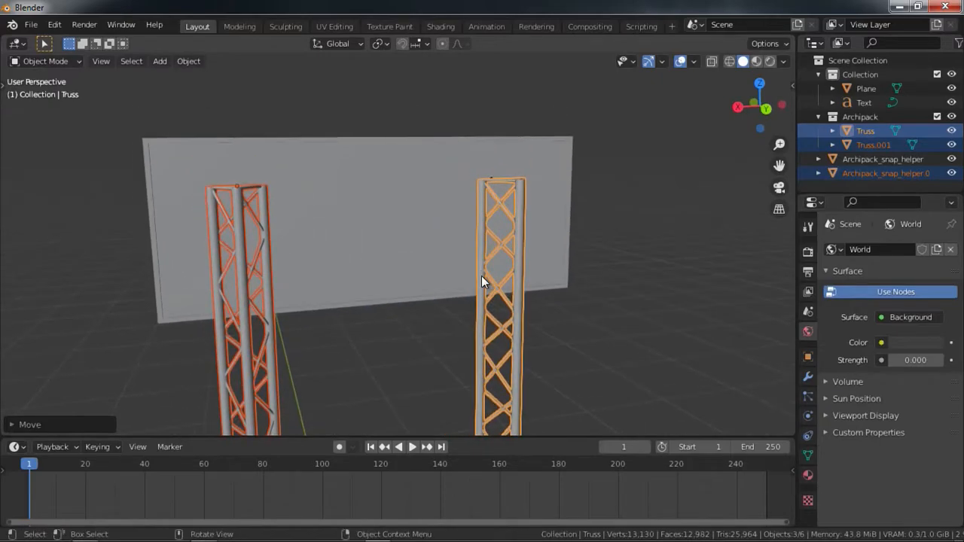
pyautogui.hotkey('shift', 's')
pyautogui.click(440, 279)
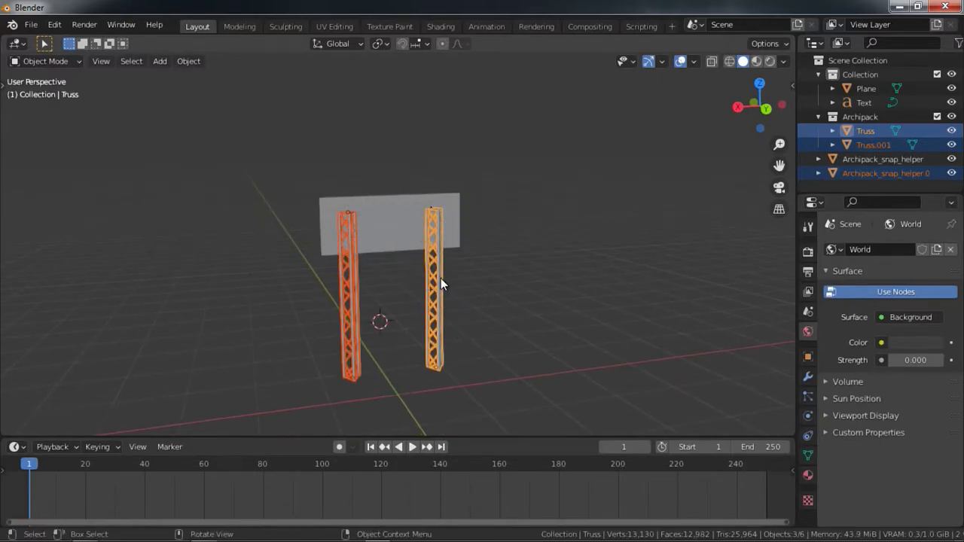
# Select the sign board and snap the 3D cursor to it.
pyautogui.moveTo(432, 284); pyautogui.dragTo(381, 238, button='middle')
pyautogui.scroll(4, 385, 243)
pyautogui.keyDown('shift'); pyautogui.moveTo(421, 330); pyautogui.dragTo(420, 302, button='middle'); pyautogui.keyUp('shift')
pyautogui.click(400, 218)
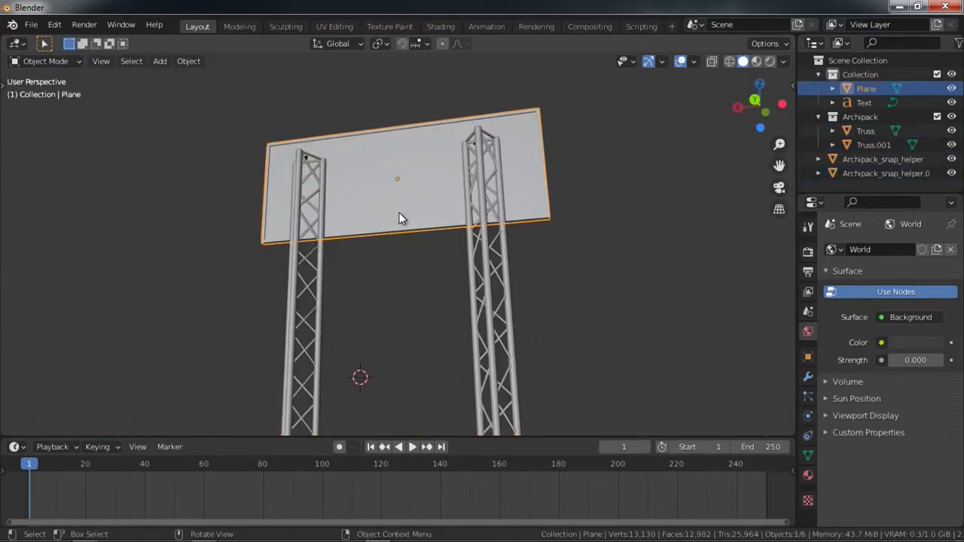
pyautogui.moveTo(370, 217); pyautogui.dragTo(408, 251, button='middle')
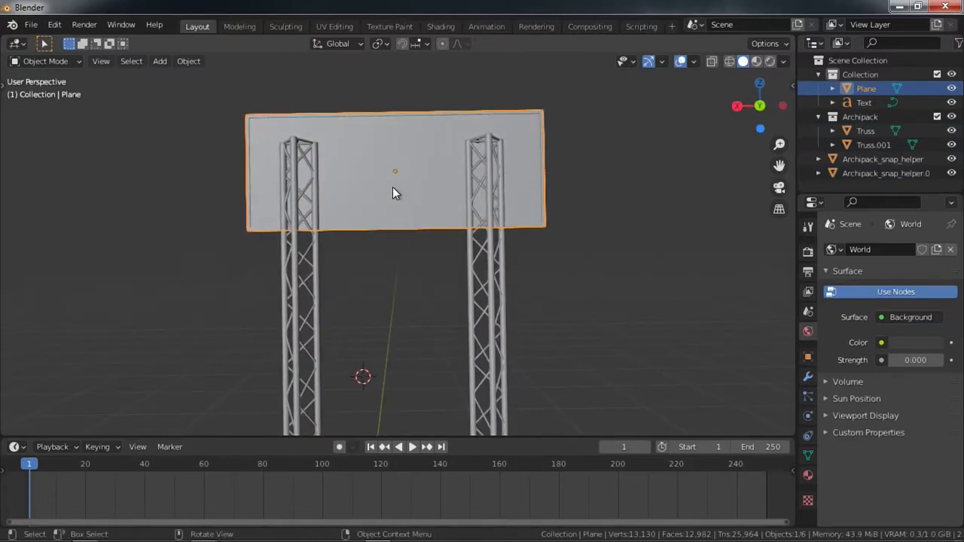
pyautogui.hotkey('shift', 's')
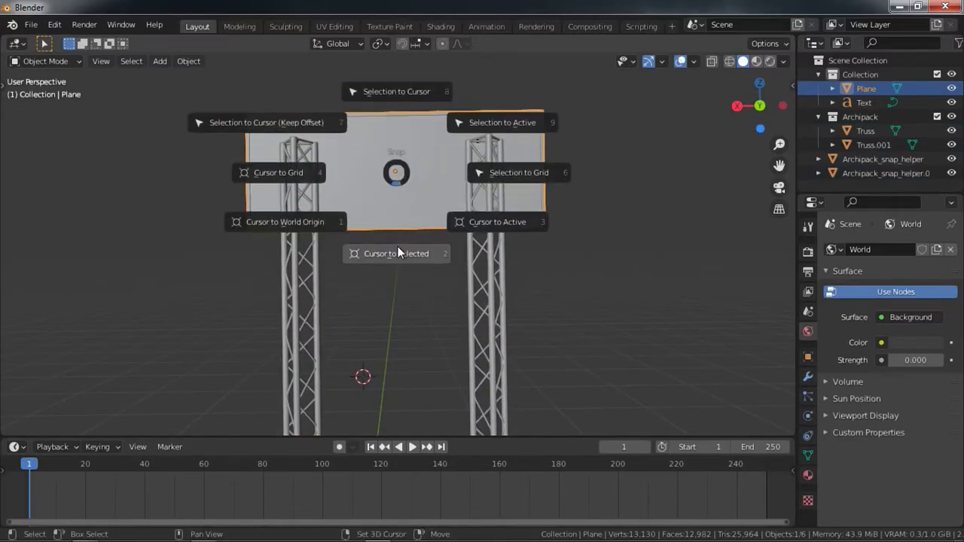
pyautogui.click(398, 247)
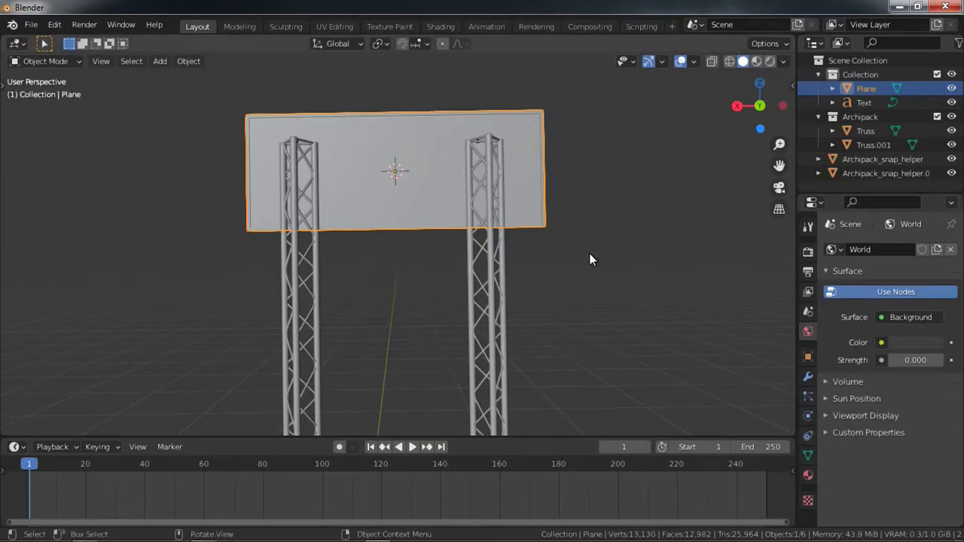
# Add a third Archipack truss at the 3D cursor on the board.
pyautogui.press('n')
pyautogui.press('n')
pyautogui.moveTo(529, 111); pyautogui.dragTo(495, 251, button='middle')
pyautogui.scroll(2, 477, 206)
pyautogui.scroll(1, 489, 267)
pyautogui.scroll(1, 490, 267)
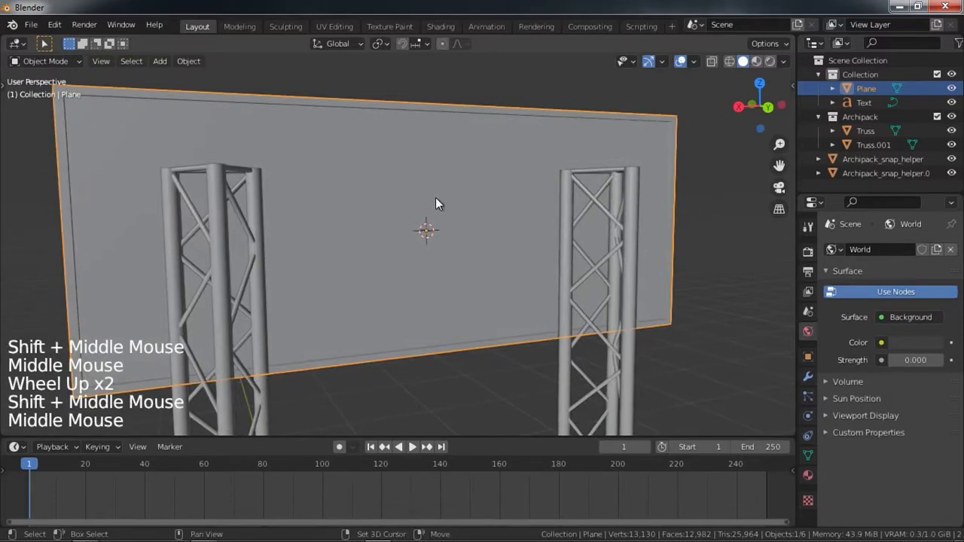
pyautogui.hotkey('shift', 'a')
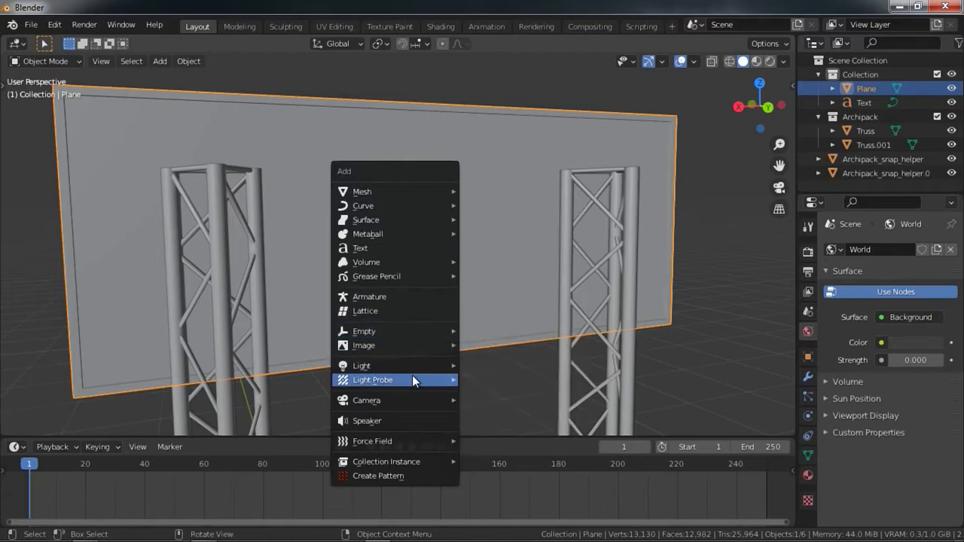
pyautogui.moveTo(401, 236)
pyautogui.moveTo(409, 188)
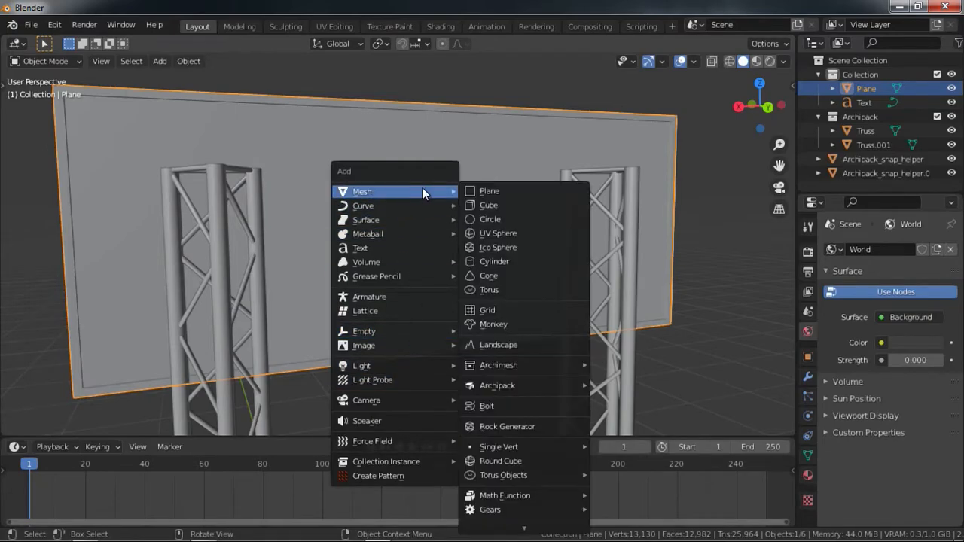
pyautogui.moveTo(557, 383)
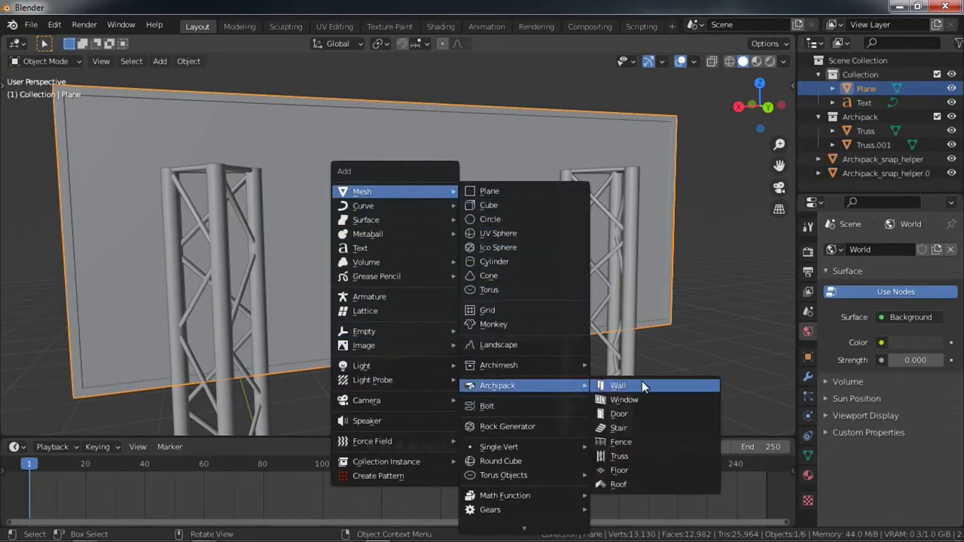
pyautogui.click(628, 456)
pyautogui.scroll(-5, 504, 219)
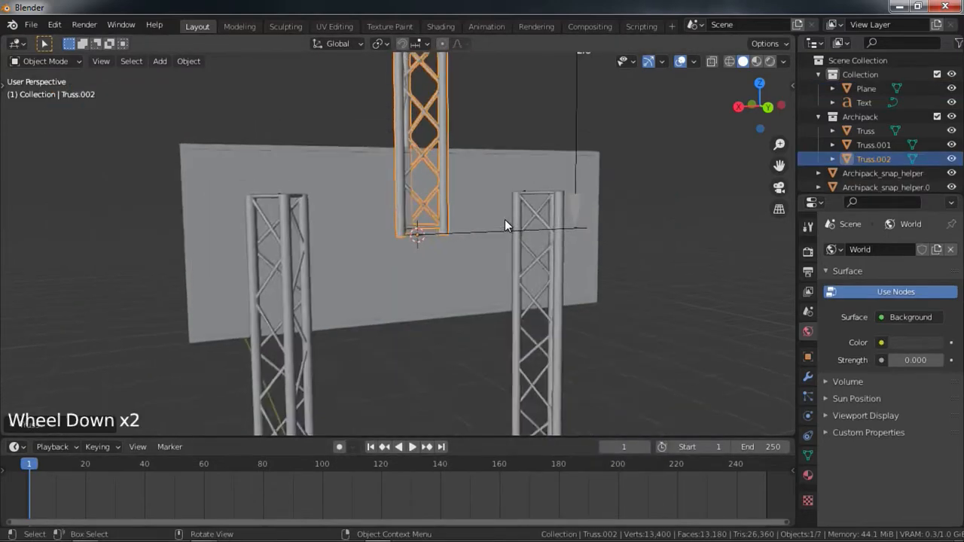
pyautogui.scroll(-3, 505, 219)
# Rotate the new truss 90° about Y, and move it about -0.9 m along X and 0.35 m up Z onto the two posts.
pyautogui.write('ry')
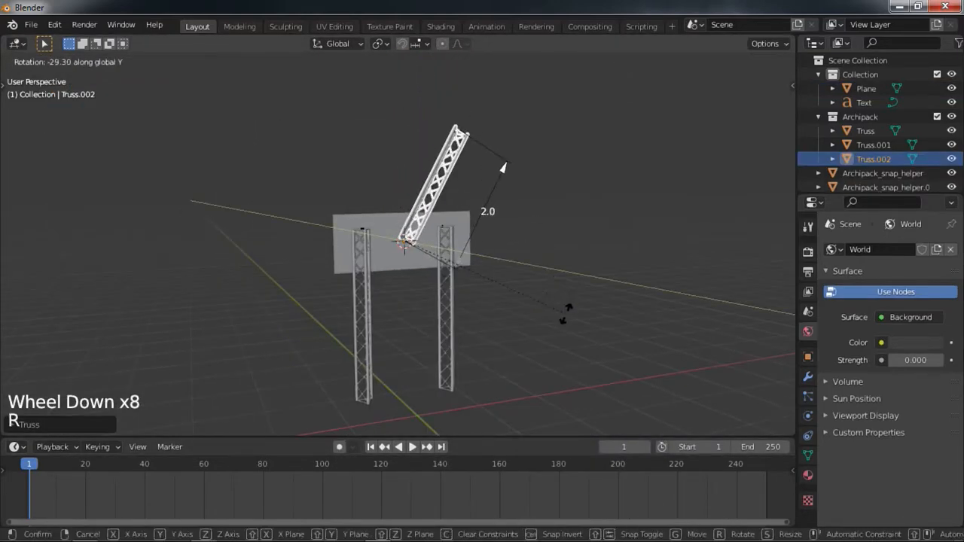
pyautogui.write('90')
pyautogui.press('Return')
pyautogui.moveTo(567, 314); pyautogui.dragTo(461, 313, button='middle')
pyautogui.press('g')
pyautogui.press('x')
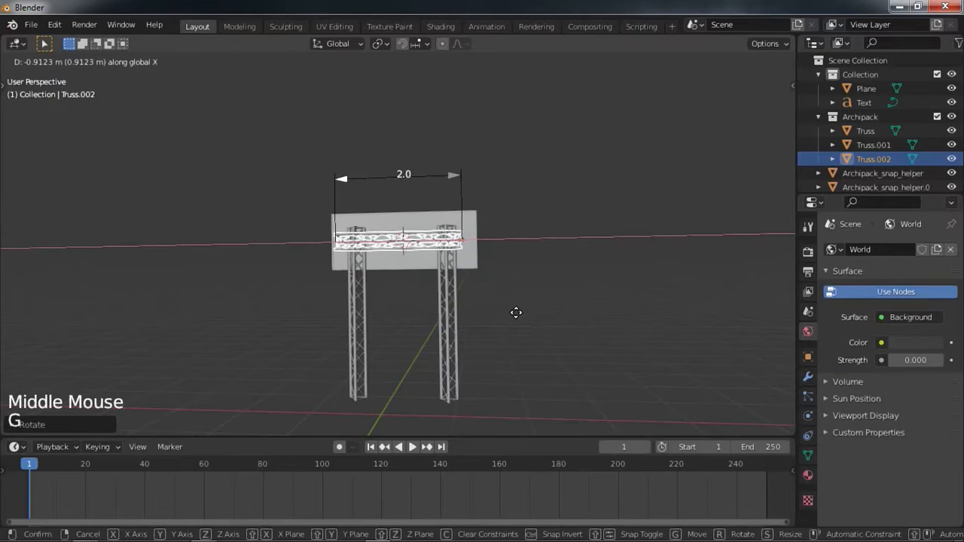
pyautogui.press('g')
pyautogui.press('z')
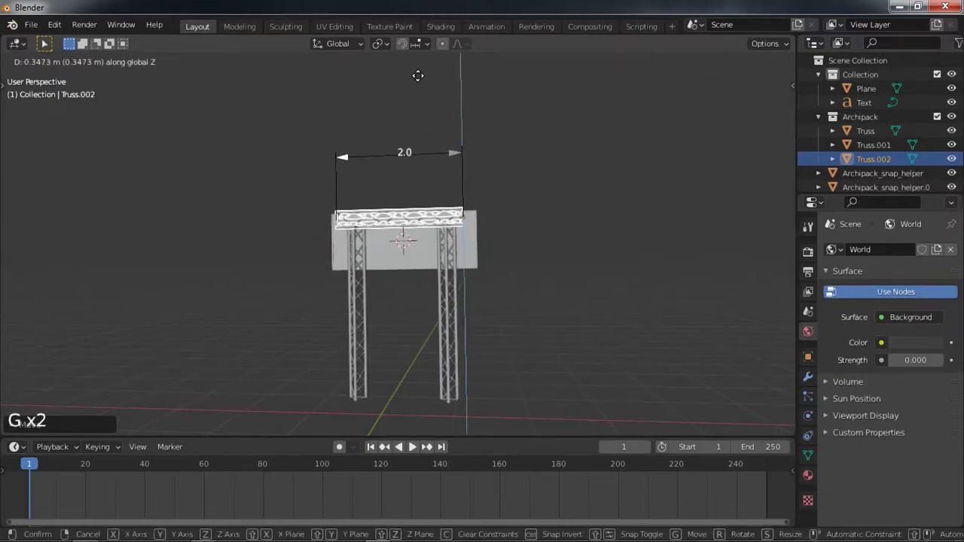
pyautogui.click(414, 79)
# Rotate the crossbeam truss so its flat side rests on the two posts, and reposition it over them.
pyautogui.scroll(2, 434, 203)
pyautogui.moveTo(405, 118); pyautogui.dragTo(601, 246, button='middle')
pyautogui.scroll(1, 433, 202)
pyautogui.scroll(1, 446, 225)
pyautogui.press('r')
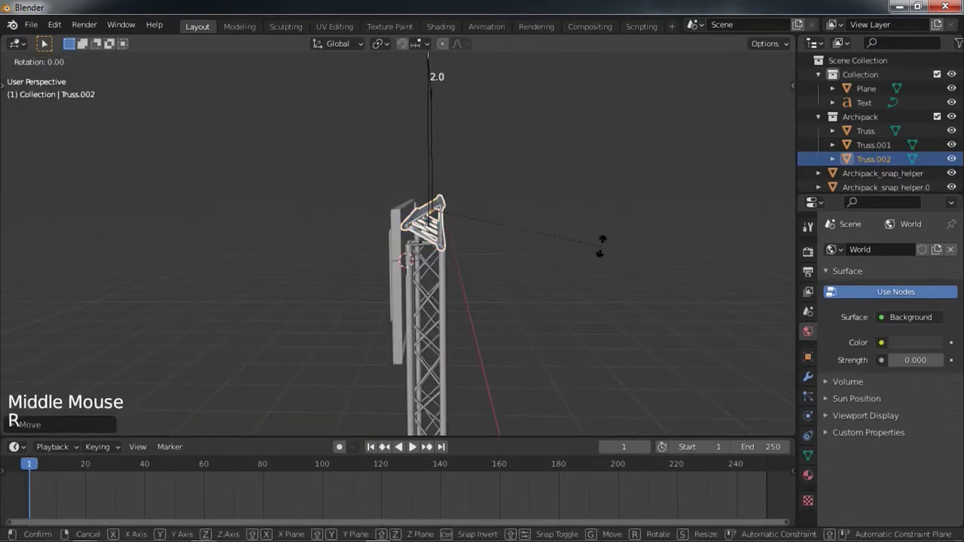
pyautogui.press('g')
pyautogui.click(346, 234)
pyautogui.scroll(1, 418, 256)
pyautogui.moveTo(517, 279); pyautogui.dragTo(388, 291, button='middle')
pyautogui.scroll(1, 418, 256)
# Add a fourth Archipack truss at the 3D cursor, lay it horizontally about 1.09 m long, and shift it along X between the posts.
pyautogui.hotkey('shift', 'a')
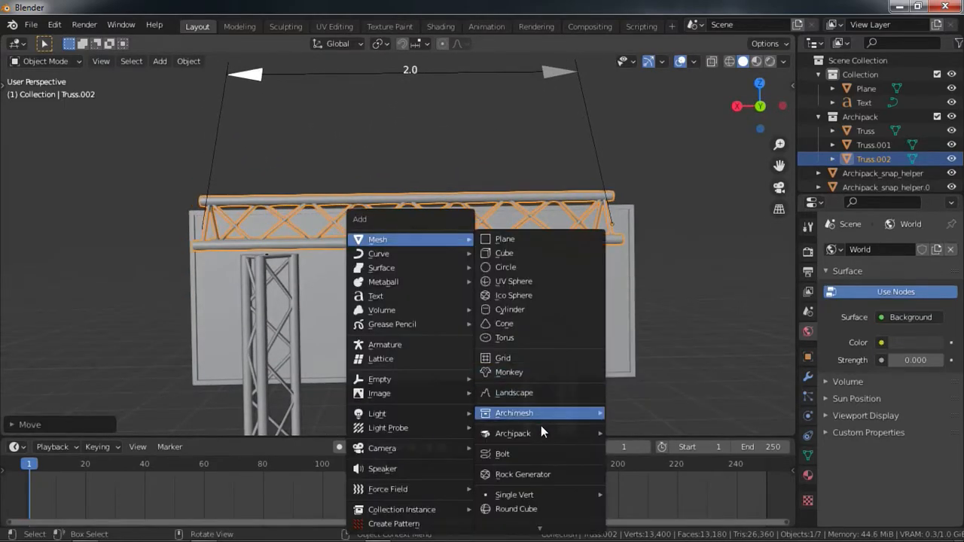
pyautogui.moveTo(542, 433)
pyautogui.click(635, 405)
pyautogui.scroll(-3, 556, 328)
pyautogui.press('g')
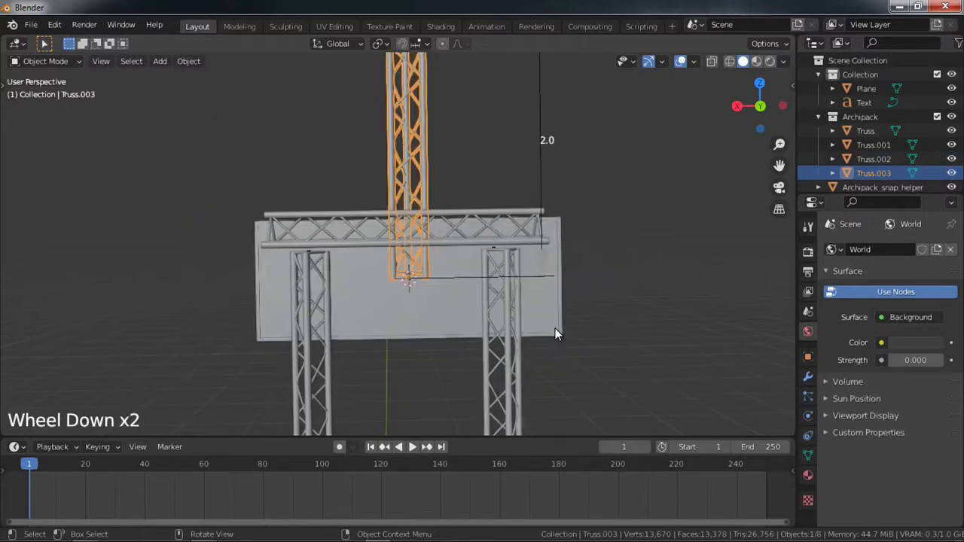
pyautogui.press('s')
pyautogui.press('g')
pyautogui.press('x')
pyautogui.click(571, 337)
# Adjust the short truss along Z and Y so it sits between the two posts behind the board.
pyautogui.press('g')
pyautogui.press('z')
pyautogui.click(565, 286)
pyautogui.moveTo(467, 310)
pyautogui.mouseDown(button='middle')
pyautogui.moveTo(580, 293)
pyautogui.moveTo(478, 306)
pyautogui.mouseUp(button='middle')
pyautogui.press('g')
pyautogui.press('y')
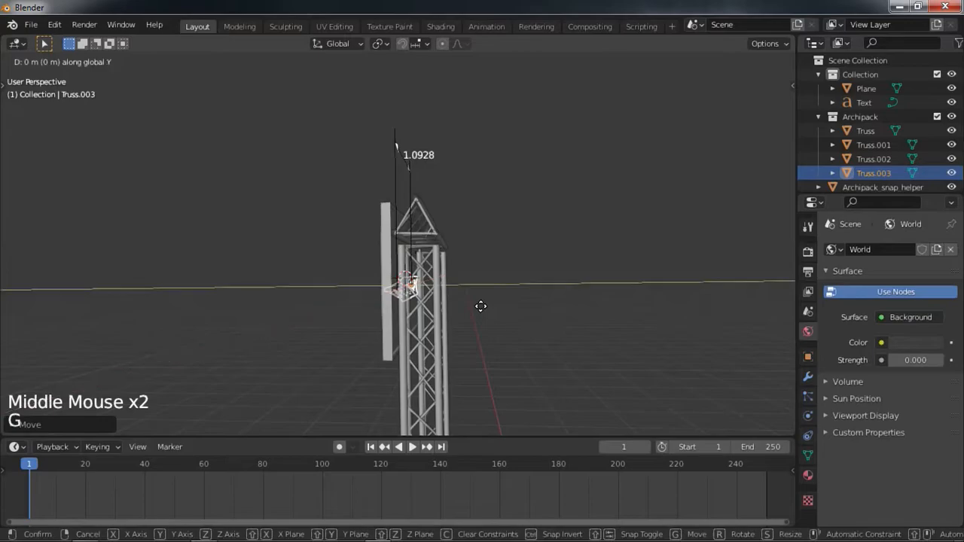
pyautogui.click(609, 331)
# Add a Bezier curve at the 3D cursor and lower it along Z to just beneath the sign board.
pyautogui.scroll(-2, 587, 328)
pyautogui.keyDown('shift'); pyautogui.moveTo(573, 324); pyautogui.dragTo(525, 330, button='middle'); pyautogui.keyUp('shift')
pyautogui.keyDown('shift'); pyautogui.moveTo(375, 245); pyautogui.dragTo(469, 276, button='middle'); pyautogui.keyUp('shift')
pyautogui.scroll(2, 502, 266)
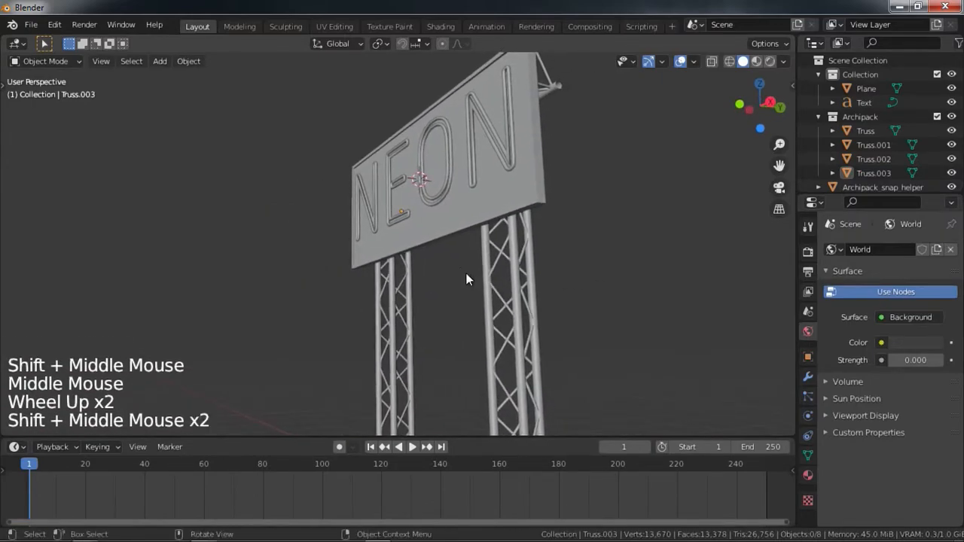
pyautogui.keyDown('shift'); pyautogui.moveTo(435, 241); pyautogui.dragTo(431, 250, button='middle'); pyautogui.keyUp('shift')
pyautogui.moveTo(405, 211); pyautogui.dragTo(375, 207, button='middle')
pyautogui.hotkey('shift', 'a')
pyautogui.moveTo(340, 202)
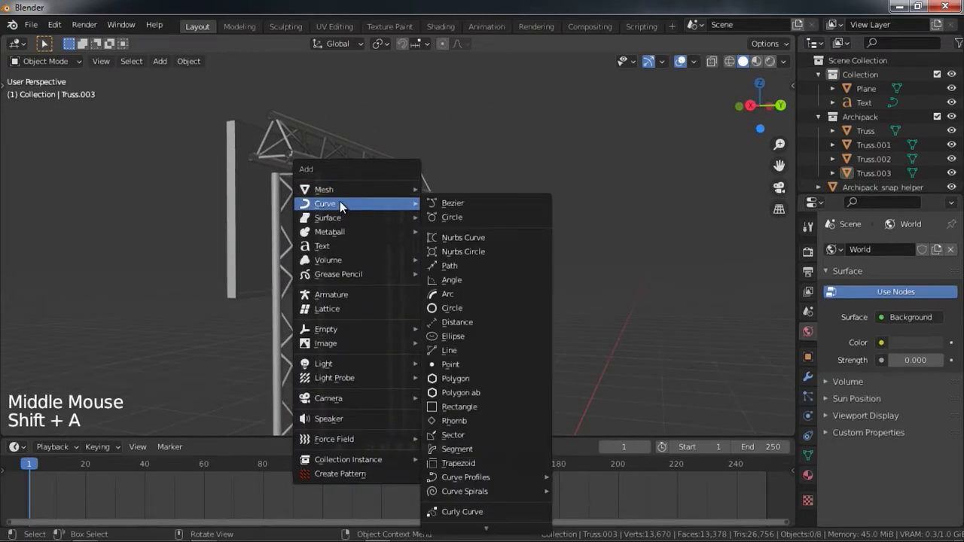
pyautogui.click(451, 205)
pyautogui.moveTo(421, 261); pyautogui.dragTo(723, 313, button='middle')
pyautogui.moveTo(807, 419); pyautogui.dragTo(525, 276, button='middle')
pyautogui.press('g')
pyautogui.press('z')
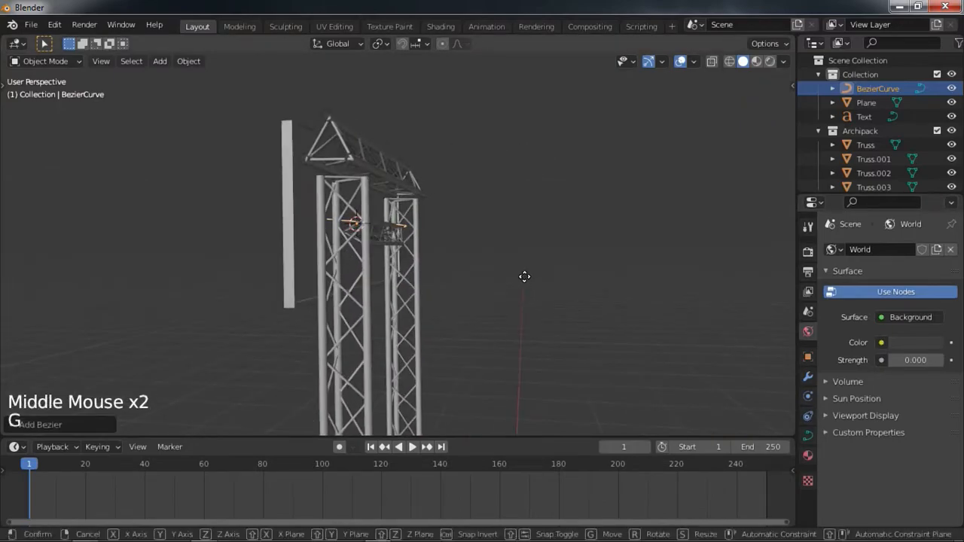
pyautogui.click(513, 369)
# Give the Bezier curve a round bevel with a depth of 0.01 m.
pyautogui.keyDown('shift'); pyautogui.moveTo(389, 336); pyautogui.dragTo(389, 291, button='middle'); pyautogui.keyUp('shift')
pyautogui.moveTo(390, 291); pyautogui.dragTo(603, 290, button='middle')
pyautogui.scroll(2, 493, 311)
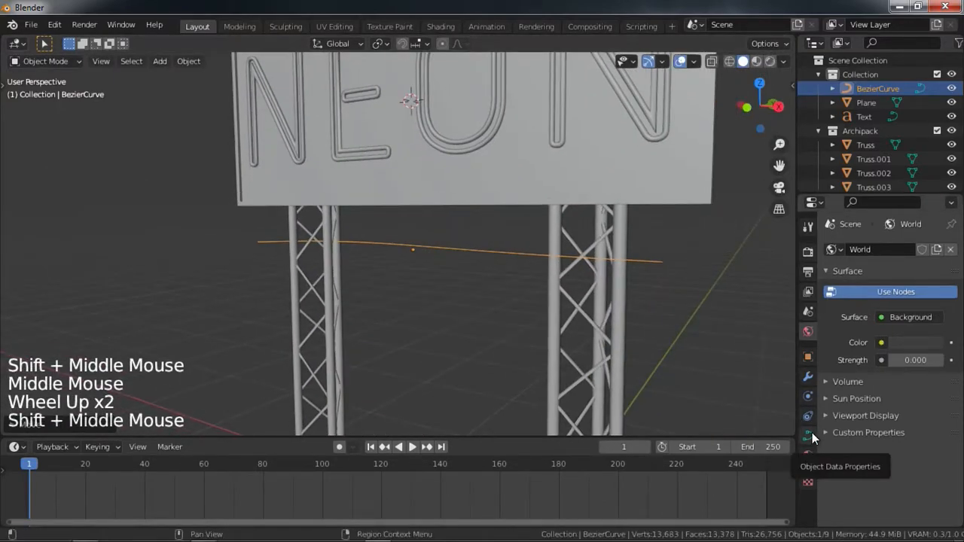
pyautogui.click(811, 437)
pyautogui.scroll(-5, 880, 403)
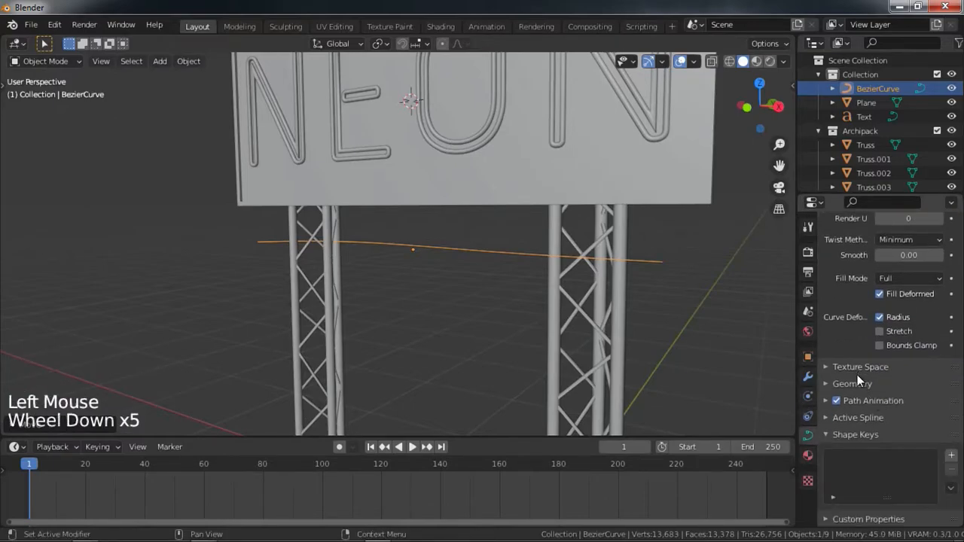
pyautogui.click(855, 383)
pyautogui.scroll(-3, 840, 384)
pyautogui.click(939, 427)
pyautogui.click(940, 426)
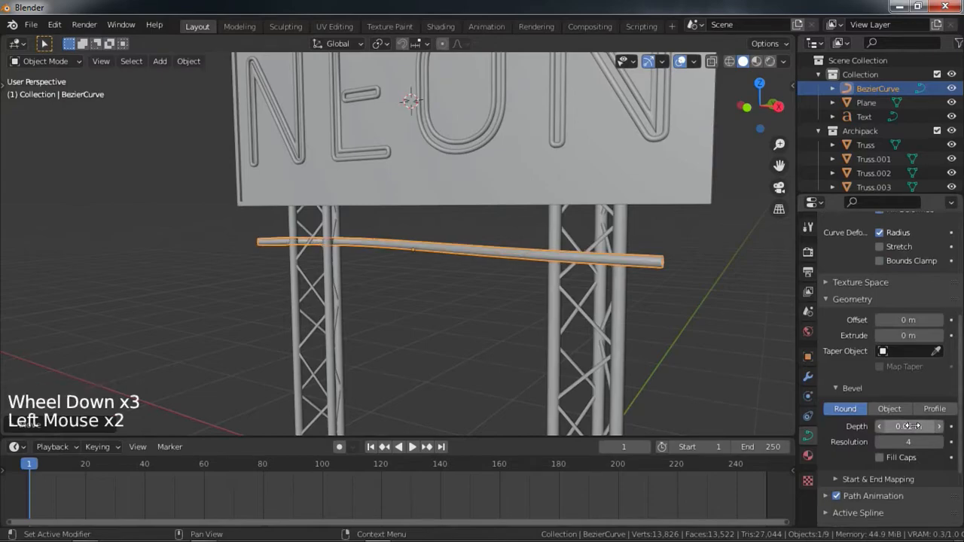
pyautogui.click(880, 426)
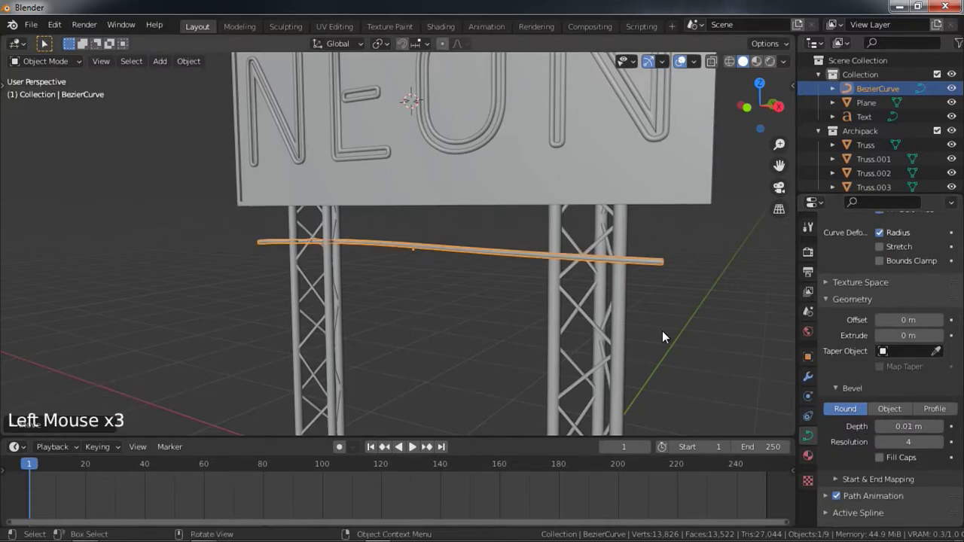
# Edit the curve, moving its end point up under the board by the post and rotating its handle so the cable sags.
pyautogui.press('Tab')
pyautogui.click(653, 269)
pyautogui.keyDown('shift'); pyautogui.moveTo(653, 269); pyautogui.dragTo(641, 302, button='middle'); pyautogui.keyUp('shift')
pyautogui.moveTo(640, 301); pyautogui.dragTo(686, 366, button='middle')
pyautogui.press('g')
pyautogui.click(583, 318)
pyautogui.press('r')
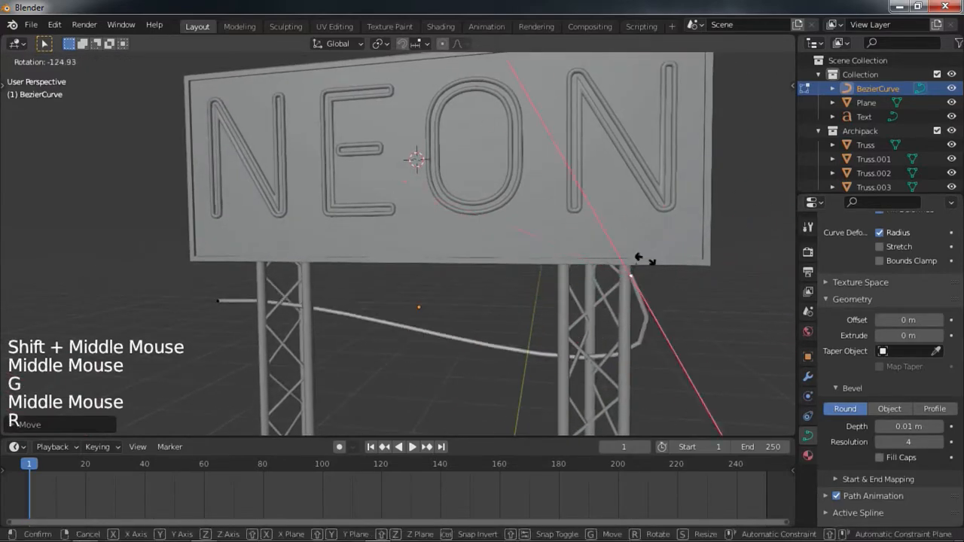
pyautogui.click(620, 232)
# Extend the cable from its end point, and duplicate a control point to extrude a second cable from it.
pyautogui.press('e')
pyautogui.press('e')
pyautogui.press('g')
pyautogui.moveTo(169, 224); pyautogui.dragTo(551, 236, button='middle')
pyautogui.hotkey('shift', 'd')
pyautogui.click(565, 242)
pyautogui.press('e')
pyautogui.click(536, 234)
# Move the second cable's end point to mid-span and extrude it across to the opposite post.
pyautogui.moveTo(491, 238); pyautogui.dragTo(463, 268, button='middle')
pyautogui.moveTo(394, 262); pyautogui.dragTo(407, 263, button='middle')
pyautogui.press('g')
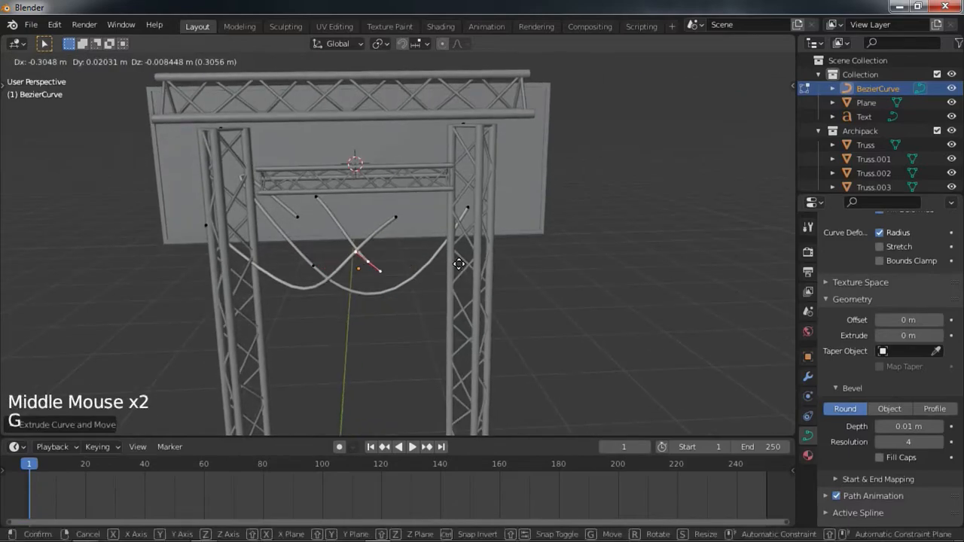
pyautogui.click(500, 266)
pyautogui.press('e')
pyautogui.click(560, 256)
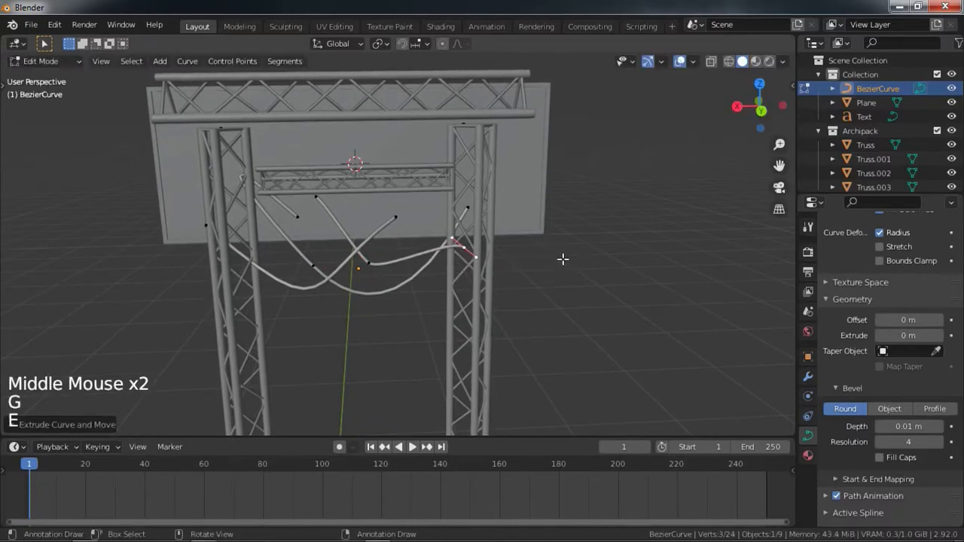
# Rotate and move the second cable's control points so it hangs from the post, scale the mid-span handles, and leave Edit Mode.
pyautogui.press('r')
pyautogui.click(538, 114)
pyautogui.press('g')
pyautogui.click(535, 88)
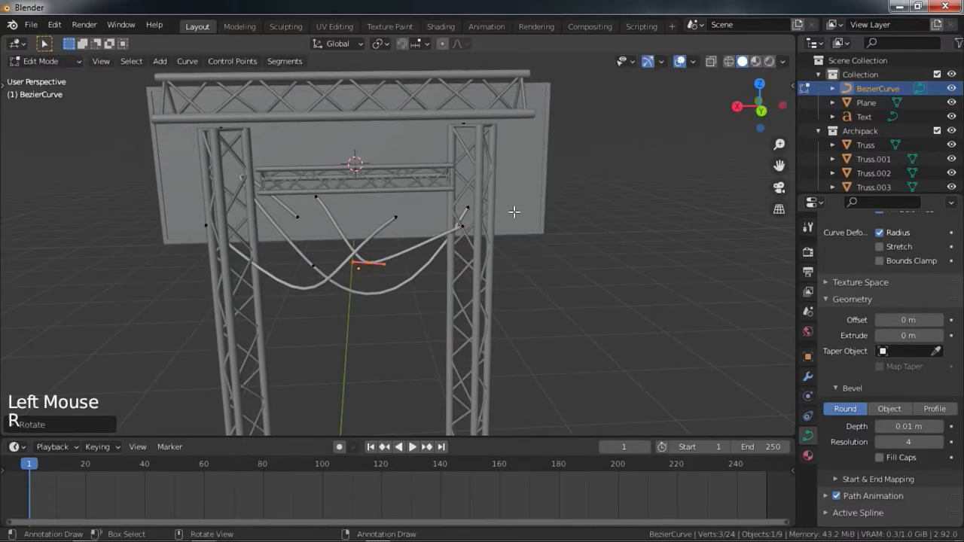
pyautogui.press('s')
pyautogui.click(638, 263)
pyautogui.moveTo(638, 262)
pyautogui.mouseDown(button='middle')
pyautogui.moveTo(616, 293)
pyautogui.moveTo(459, 331)
pyautogui.moveTo(482, 339)
pyautogui.mouseUp(button='middle')
pyautogui.press('Tab')
# Switch the viewport to material preview and select the sign board.
pyautogui.scroll(-3, 616, 292)
pyautogui.click(595, 294)
pyautogui.press('z')
pyautogui.press('z')
pyautogui.moveTo(482, 339)
pyautogui.mouseDown(button='middle')
pyautogui.moveTo(499, 343)
pyautogui.moveTo(473, 330)
pyautogui.moveTo(416, 336)
pyautogui.moveTo(538, 361)
pyautogui.moveTo(513, 351)
pyautogui.mouseUp(button='middle')
pyautogui.scroll(2, 475, 339)
pyautogui.moveTo(513, 350); pyautogui.dragTo(490, 346, button='middle')
pyautogui.scroll(1, 482, 336)
pyautogui.click(450, 278)
pyautogui.keyDown('shift'); pyautogui.moveTo(373, 271); pyautogui.dragTo(360, 311, button='middle'); pyautogui.keyUp('shift')
pyautogui.scroll(1, 345, 257)
pyautogui.scroll(1, 344, 258)
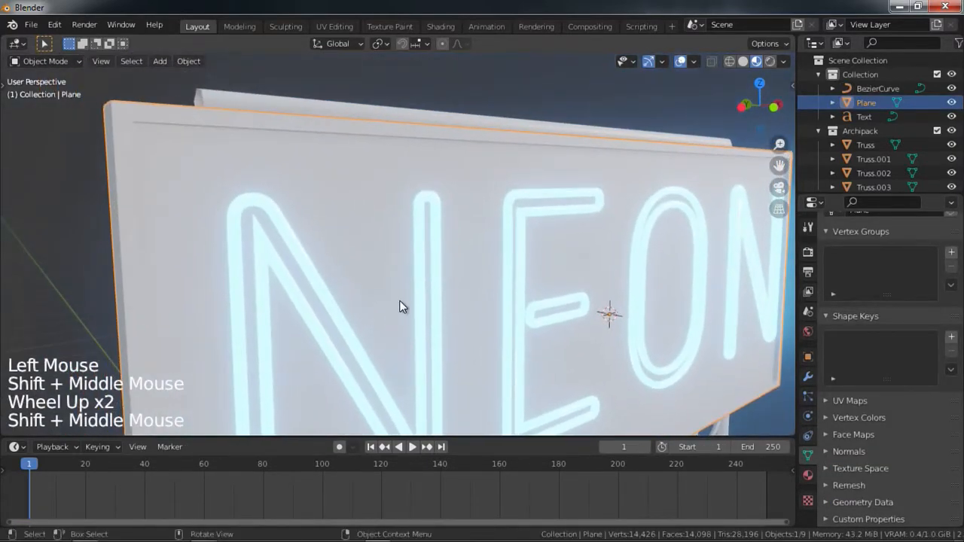
pyautogui.scroll(-3, 433, 295)
pyautogui.moveTo(434, 296)
pyautogui.keyDown('shift'); pyautogui.mouseDown(button='middle')
pyautogui.moveTo(456, 313)
pyautogui.moveTo(437, 298)
pyautogui.mouseUp(button='middle'); pyautogui.keyUp('shift')
pyautogui.press('z')
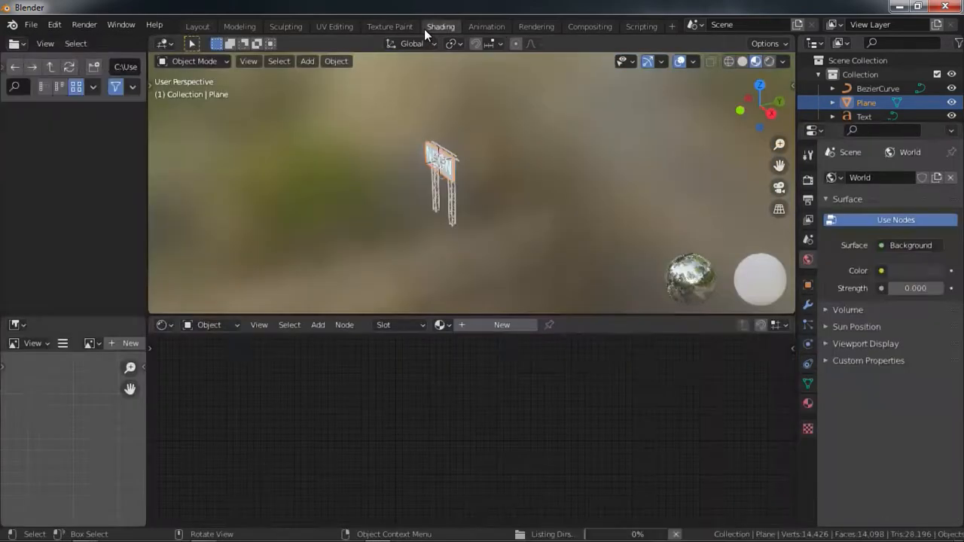
# Open the Shading workspace and create a new material for the sign board.
pyautogui.click(424, 29)
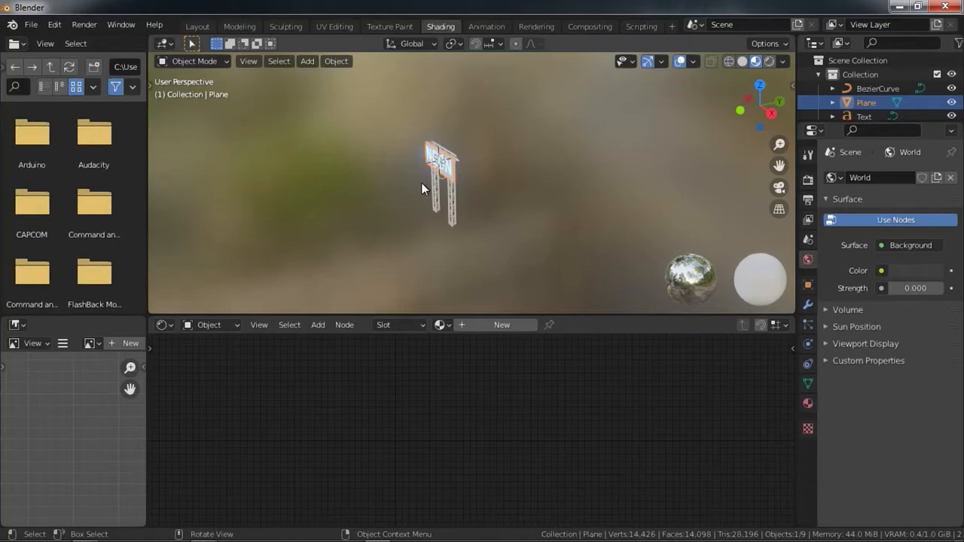
pyautogui.scroll(10, 428, 184)
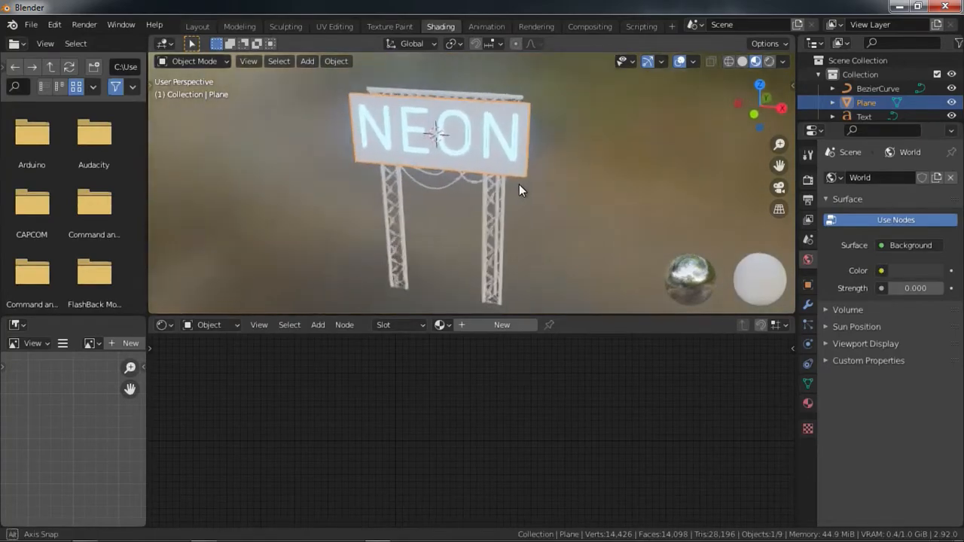
pyautogui.moveTo(543, 154); pyautogui.dragTo(506, 221, button='middle')
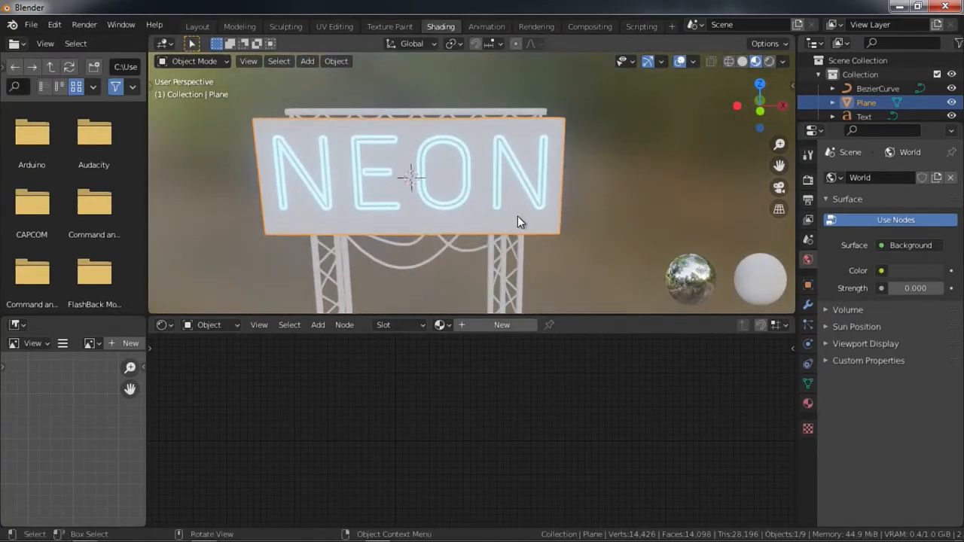
pyautogui.click(527, 234)
pyautogui.click(546, 220)
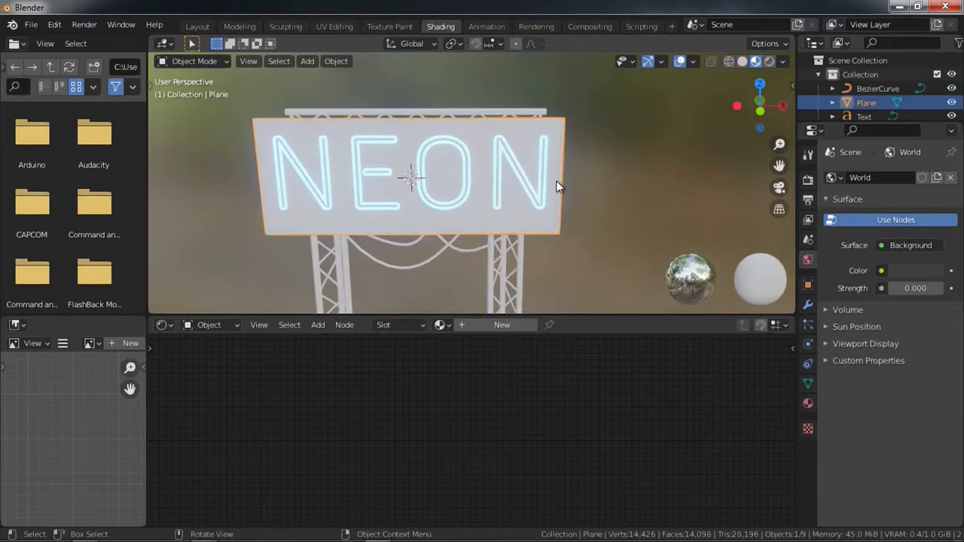
pyautogui.click(499, 325)
pyautogui.scroll(-3, 473, 430)
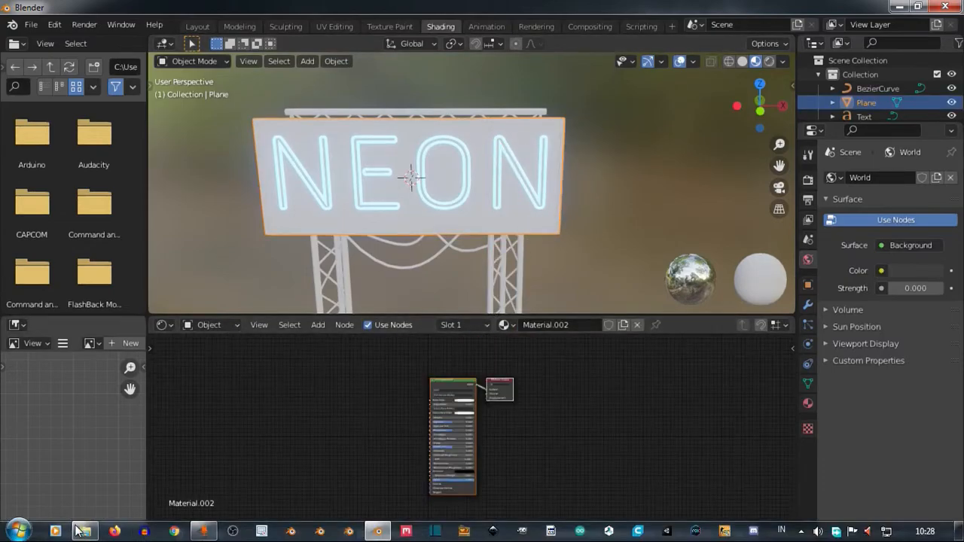
# From the TexturesCom_Metal_Grid folder in the file explorer, bring the albedo, alpha, metallic, normal and roughness images into the board's node tree.
pyautogui.click(78, 533)
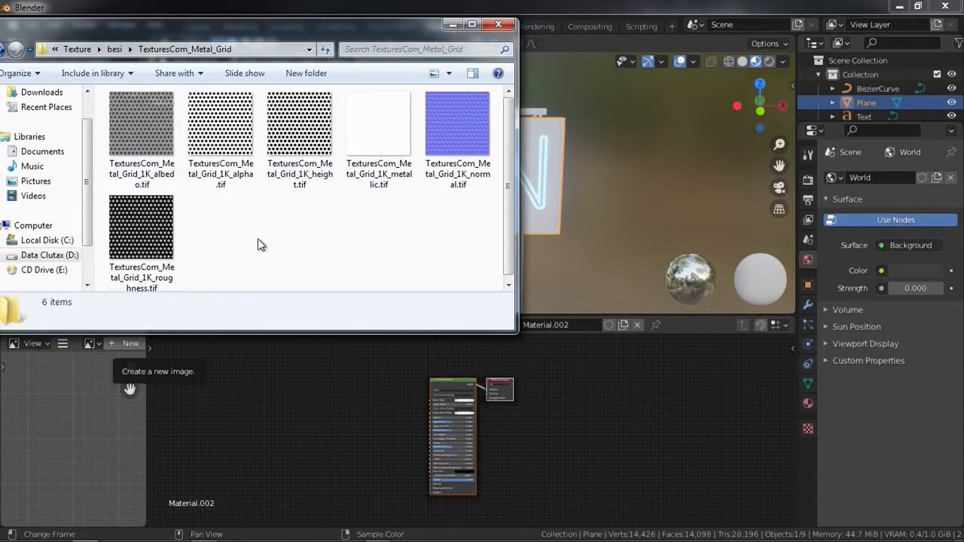
pyautogui.moveTo(133, 127); pyautogui.dragTo(350, 350)
pyautogui.click(327, 359)
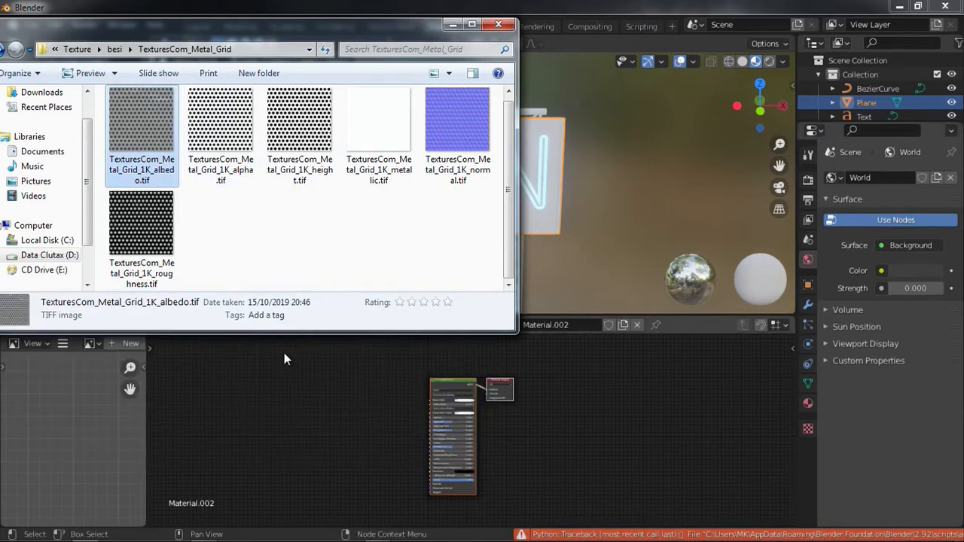
pyautogui.moveTo(102, 144); pyautogui.dragTo(333, 358)
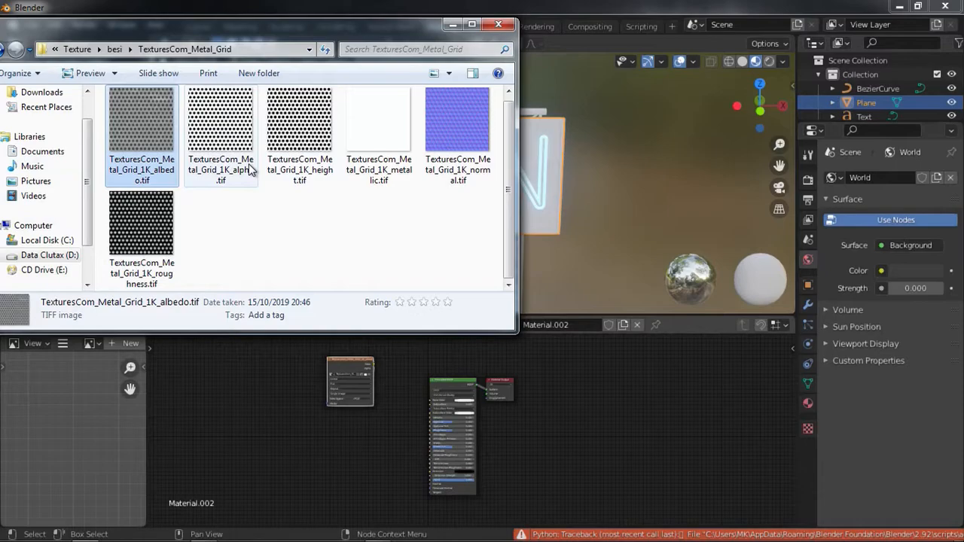
pyautogui.moveTo(250, 167); pyautogui.dragTo(456, 354)
pyautogui.click(384, 163)
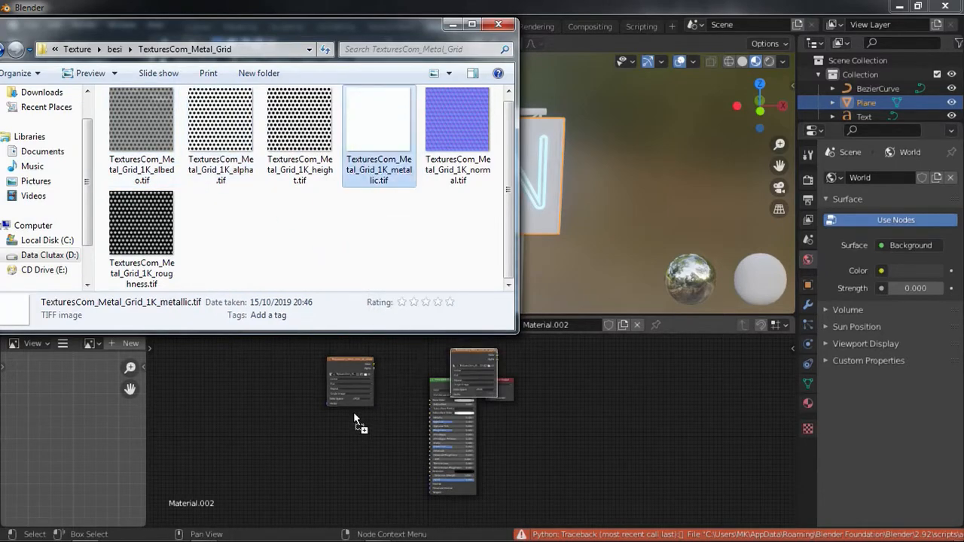
pyautogui.moveTo(445, 180); pyautogui.dragTo(394, 500)
pyautogui.moveTo(153, 227); pyautogui.dragTo(348, 463)
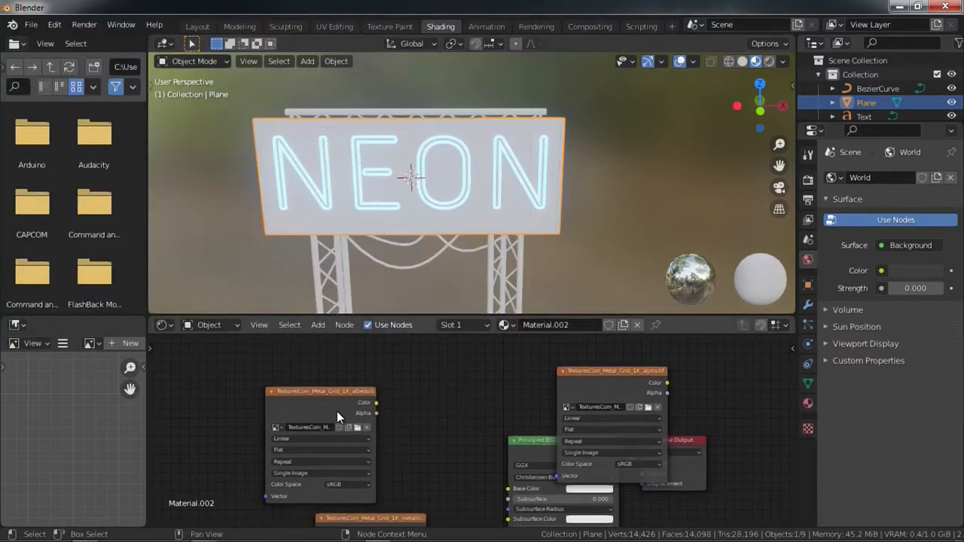
# Connect the albedo, metallic and roughness textures to the Principled BSDF's Base Color, Metallic and Roughness inputs.
pyautogui.moveTo(336, 411); pyautogui.dragTo(488, 451)
pyautogui.moveTo(507, 492); pyautogui.dragTo(507, 490)
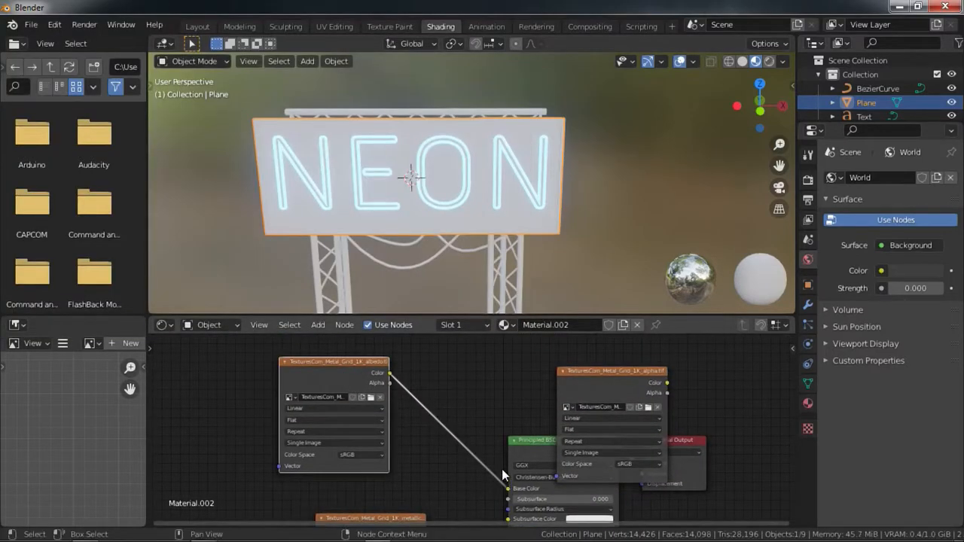
pyautogui.moveTo(501, 472); pyautogui.dragTo(499, 426, button='middle')
pyautogui.scroll(3, 440, 431)
pyautogui.moveTo(439, 431); pyautogui.dragTo(425, 354, button='middle')
pyautogui.moveTo(369, 406); pyautogui.dragTo(505, 418)
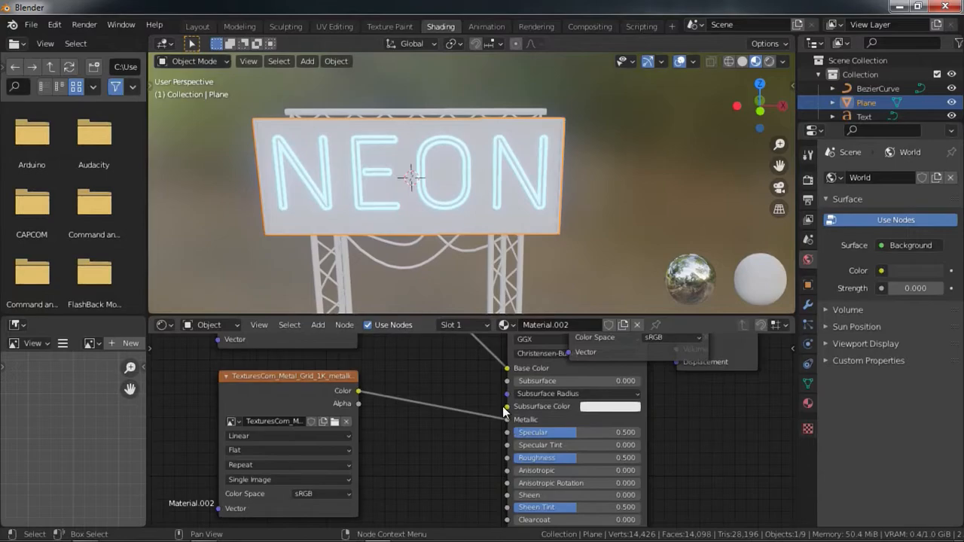
pyautogui.moveTo(503, 469); pyautogui.dragTo(496, 413, button='middle')
pyautogui.moveTo(380, 511); pyautogui.dragTo(502, 403)
# Connect the normal texture to the Principled BSDF's Normal input through a Normal Map node.
pyautogui.moveTo(472, 464); pyautogui.dragTo(492, 288, button='middle')
pyautogui.moveTo(396, 483); pyautogui.dragTo(520, 386)
pyautogui.hotkey('shift', 'a')
pyautogui.moveTo(452, 453)
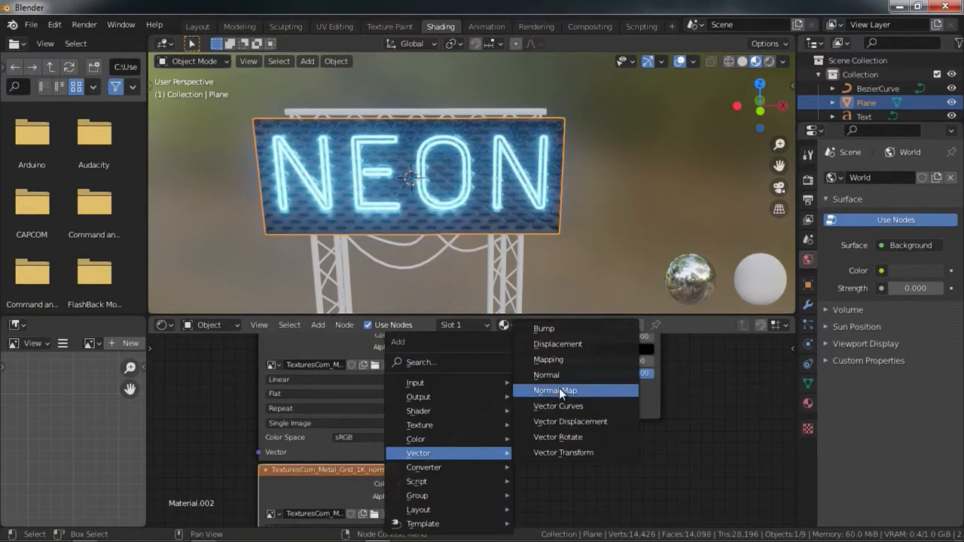
pyautogui.click(559, 389)
pyautogui.click(401, 442)
# Set the color space of the normal, roughness, metallic and alpha textures to Non-Color.
pyautogui.scroll(-3, 433, 416)
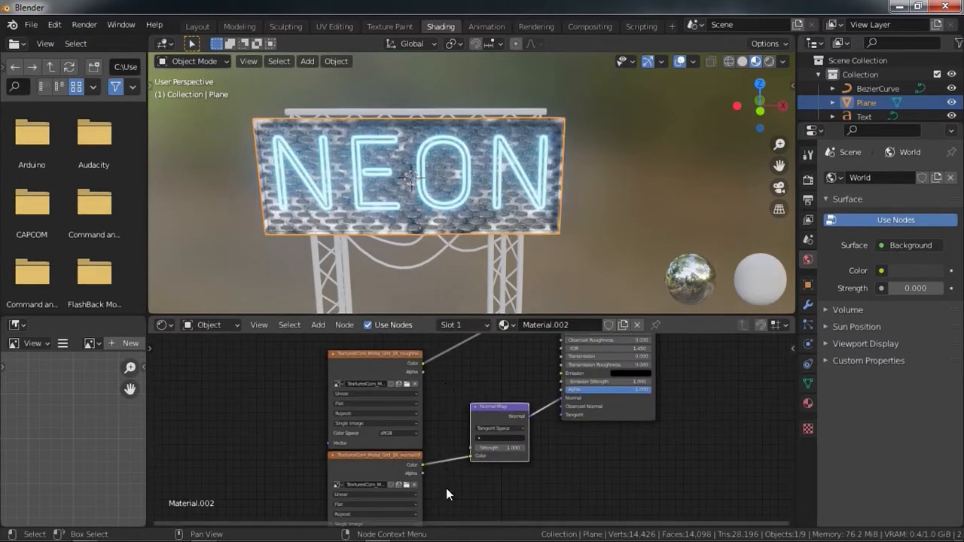
pyautogui.moveTo(446, 489); pyautogui.dragTo(456, 421, button='middle')
pyautogui.click(421, 470)
pyautogui.click(412, 435)
pyautogui.click(409, 369)
pyautogui.click(409, 402)
pyautogui.moveTo(412, 381); pyautogui.dragTo(413, 518, button='middle')
pyautogui.click(401, 392)
pyautogui.click(405, 425)
pyautogui.moveTo(458, 396); pyautogui.dragTo(348, 537, button='middle')
pyautogui.click(514, 450)
pyautogui.click(518, 487)
# Move the alpha texture node below the Normal Map node, beside the normal texture.
pyautogui.moveTo(501, 372); pyautogui.dragTo(720, 441)
pyautogui.moveTo(673, 436); pyautogui.dragTo(640, 333, button='middle')
pyautogui.scroll(-5, 656, 391)
pyautogui.moveTo(622, 368); pyautogui.dragTo(633, 352, button='middle')
pyautogui.moveTo(621, 357); pyautogui.dragTo(491, 535)
pyautogui.moveTo(525, 420); pyautogui.dragTo(564, 305, button='middle')
pyautogui.scroll(3, 520, 418)
pyautogui.moveTo(521, 417); pyautogui.dragTo(412, 439)
# Connect the alpha texture's Color output to the Principled BSDF's Alpha input, and check the board in the viewport.
pyautogui.scroll(3, 478, 434)
pyautogui.moveTo(477, 442); pyautogui.dragTo(451, 487, button='middle')
pyautogui.moveTo(491, 403); pyautogui.dragTo(491, 435, button='middle')
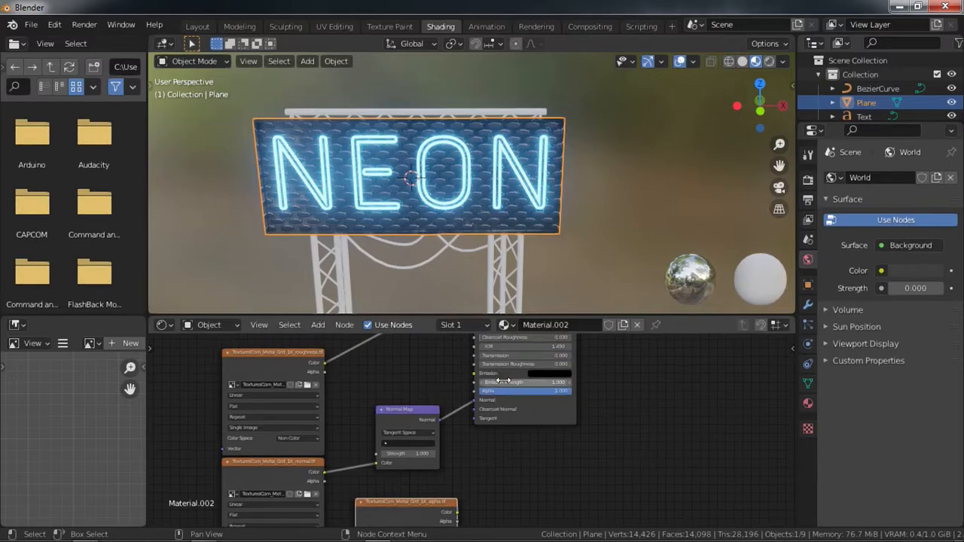
pyautogui.scroll(2, 495, 380)
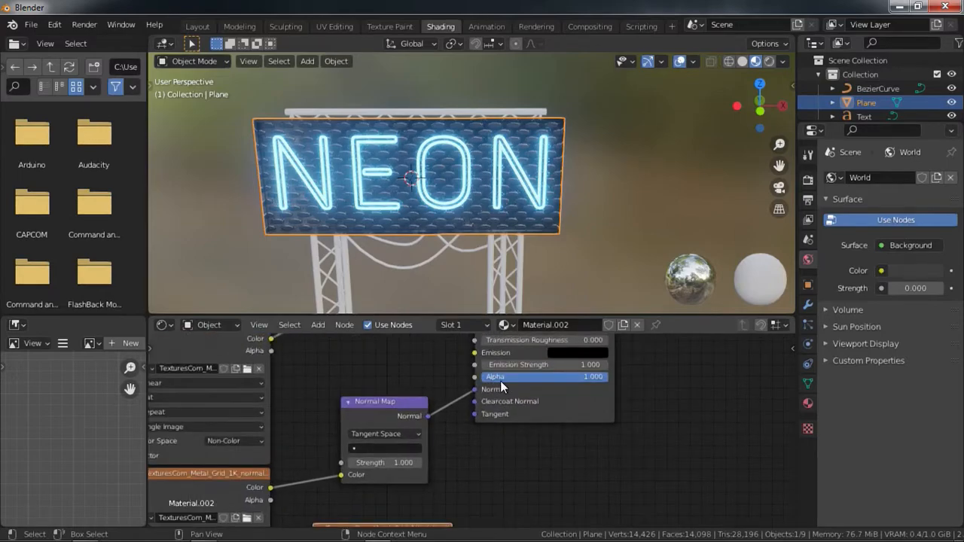
pyautogui.scroll(-2, 485, 382)
pyautogui.moveTo(450, 472)
pyautogui.mouseDown()
pyautogui.moveTo(489, 404)
pyautogui.moveTo(476, 361)
pyautogui.moveTo(464, 359)
pyautogui.mouseUp()
pyautogui.scroll(-1, 468, 431)
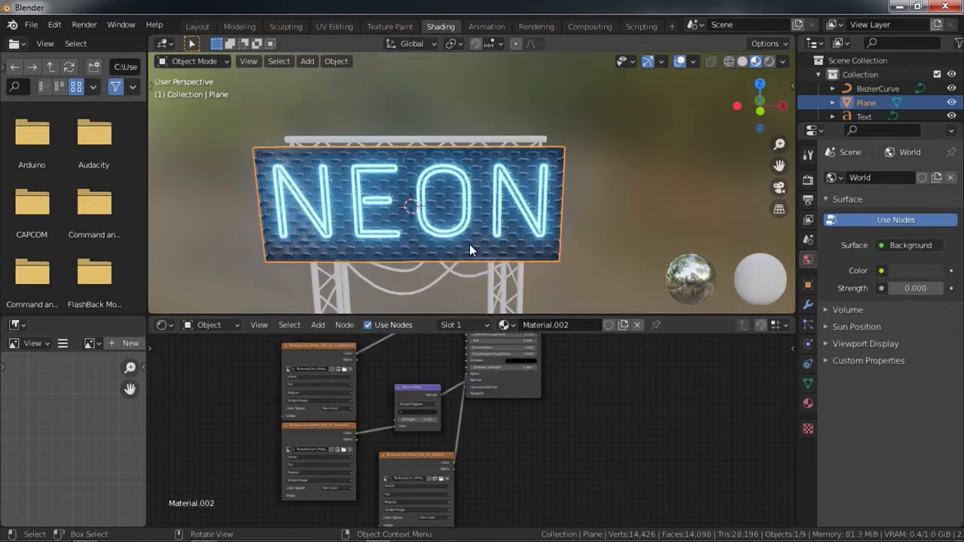
pyautogui.scroll(5, 466, 244)
pyautogui.moveTo(450, 239); pyautogui.dragTo(565, 262, button='middle')
pyautogui.scroll(-2, 513, 258)
pyautogui.scroll(-3, 512, 257)
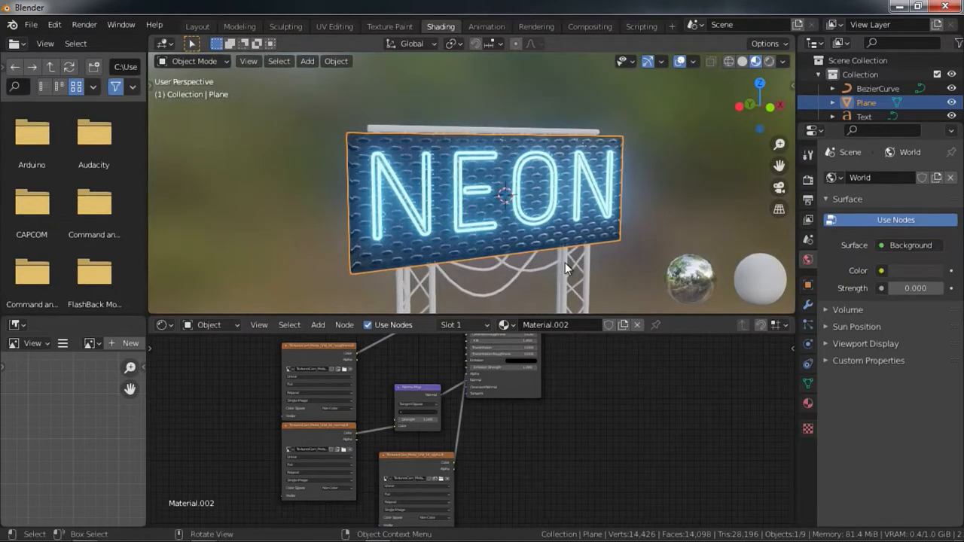
# Set the sign board material's blend mode to Alpha Blend and its shadow mode to Alpha Clip.
pyautogui.click(811, 404)
pyautogui.scroll(-5, 900, 398)
pyautogui.scroll(-6, 902, 398)
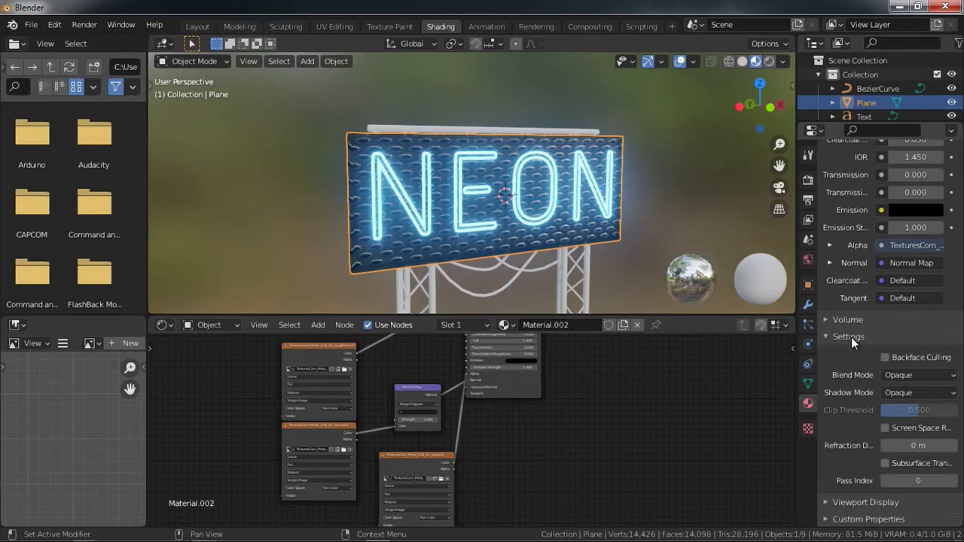
pyautogui.click(915, 380)
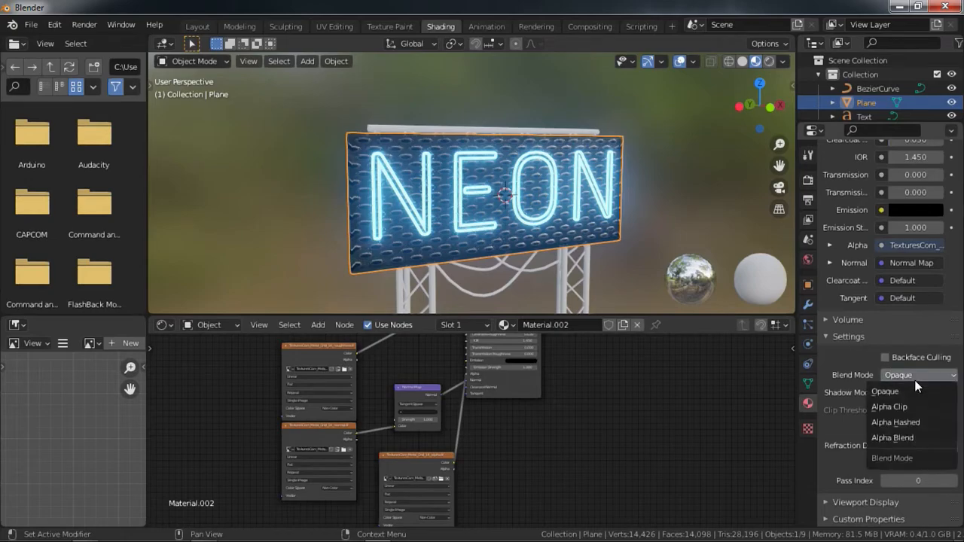
pyautogui.click(894, 434)
pyautogui.scroll(4, 528, 246)
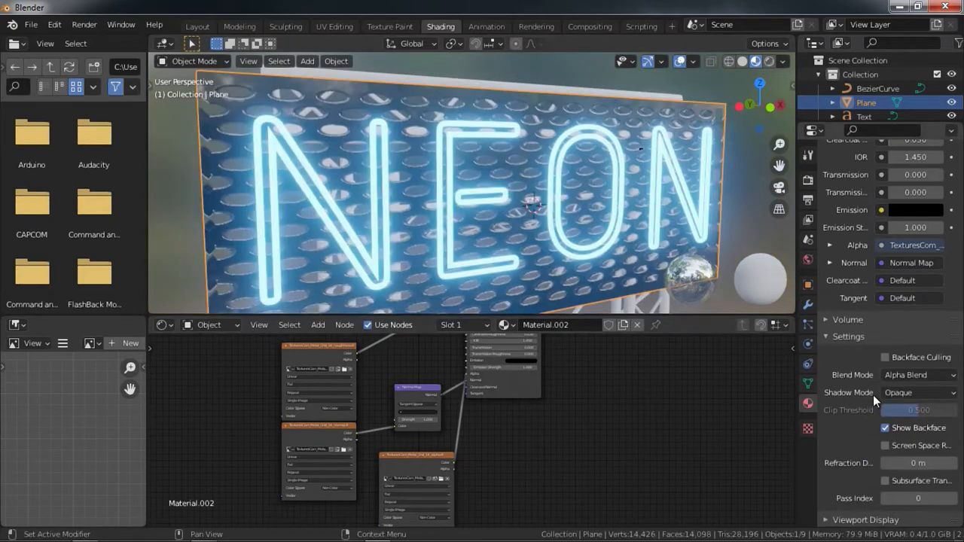
pyautogui.click(893, 393)
pyautogui.click(892, 436)
pyautogui.moveTo(528, 226); pyautogui.dragTo(507, 202, button='middle')
pyautogui.scroll(-4, 507, 203)
# Unwrap all faces of the sign board mesh with Smart UV Project, then return to Object Mode.
pyautogui.press('Tab')
pyautogui.press('Tab')
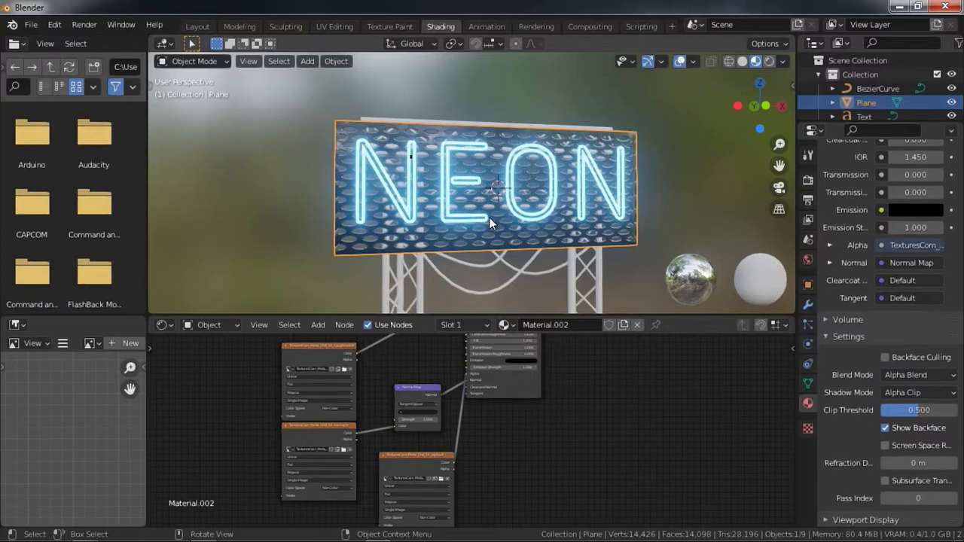
pyautogui.press('Tab')
pyautogui.press('a')
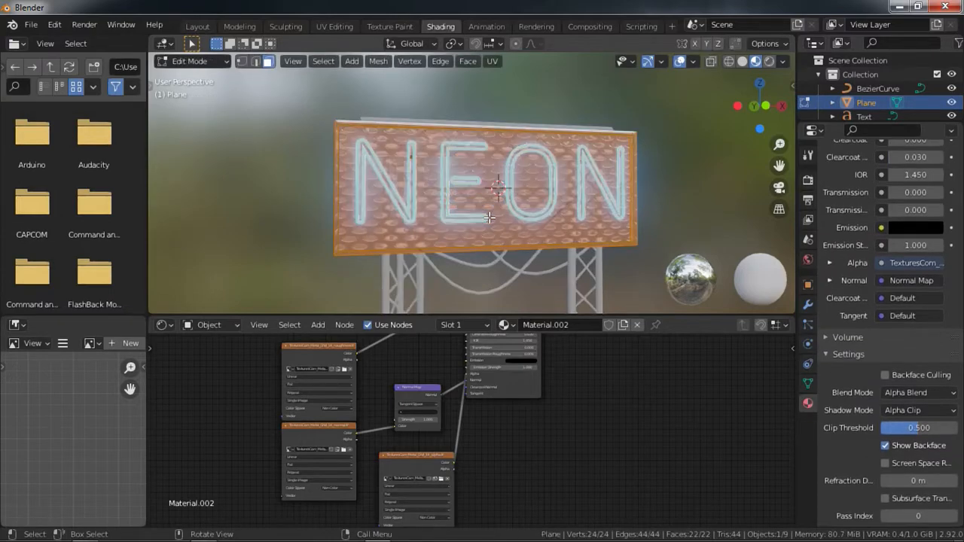
pyautogui.press('u')
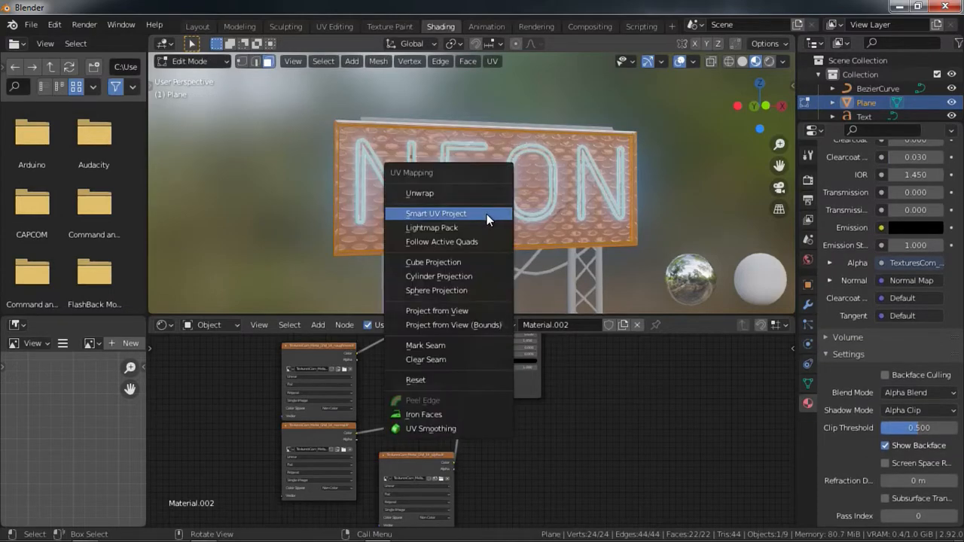
pyautogui.click(487, 214)
pyautogui.click(488, 322)
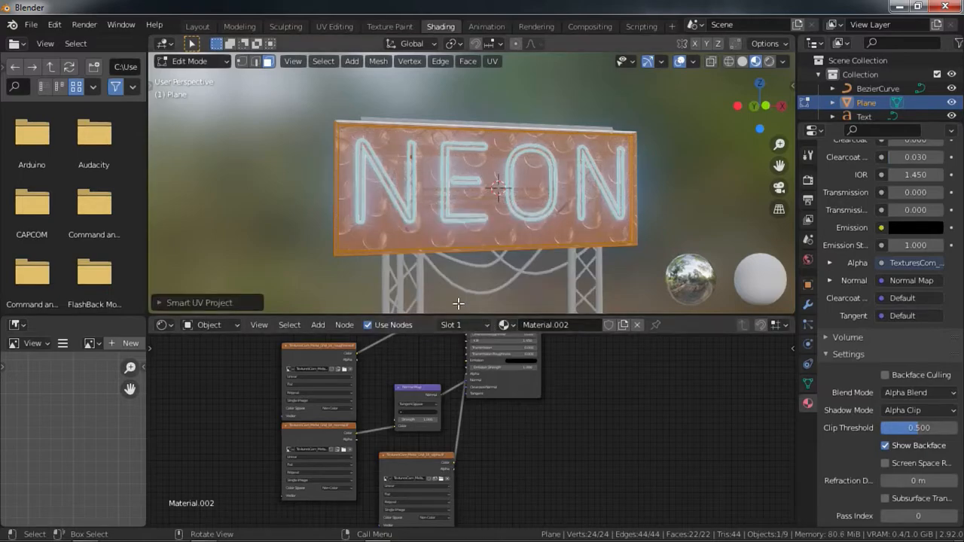
pyautogui.press('Tab')
pyautogui.scroll(3, 517, 470)
pyautogui.scroll(-2, 509, 429)
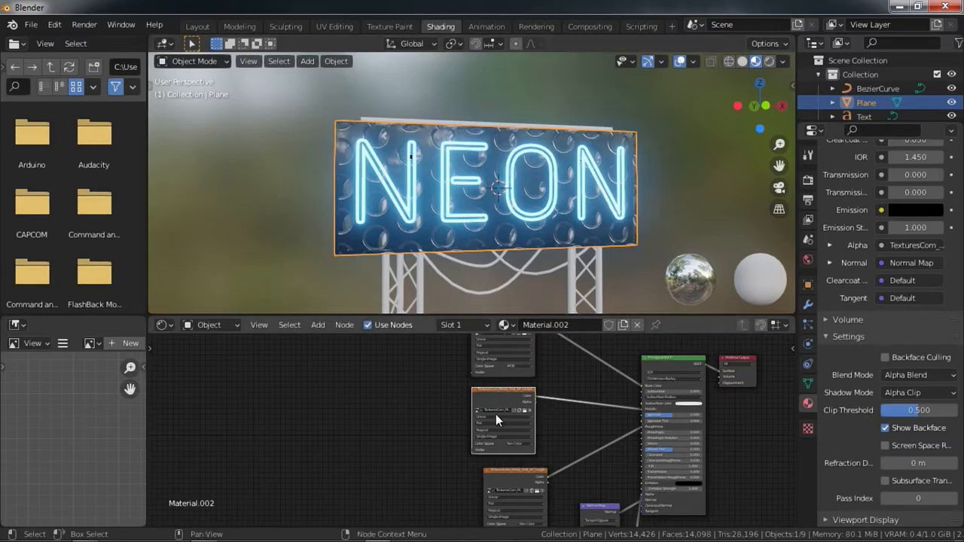
# Add Texture Coordinate and Mapping nodes to the metallic texture, and move them away from the image textures.
pyautogui.scroll(2, 474, 414)
pyautogui.scroll(2, 475, 414)
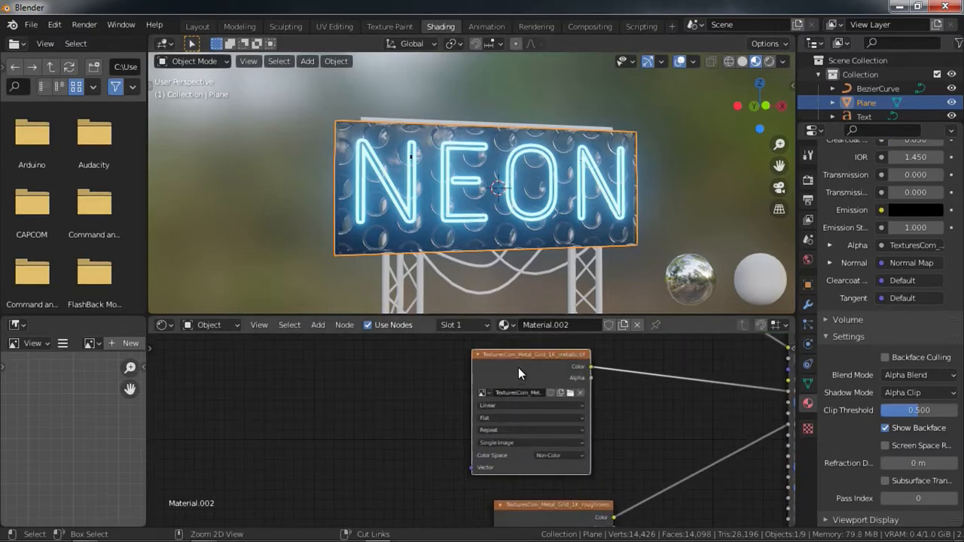
pyautogui.hotkey('ctrl', 't')
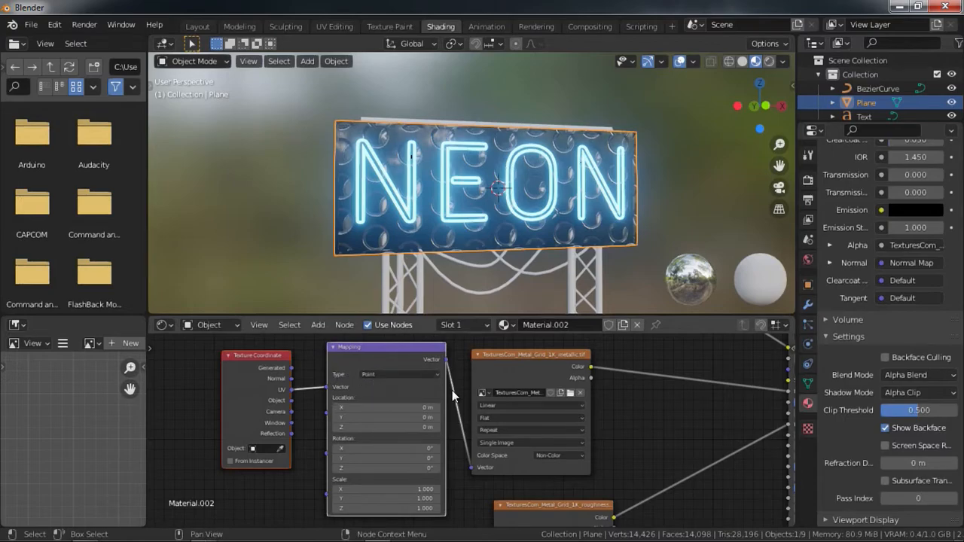
pyautogui.moveTo(392, 387); pyautogui.dragTo(362, 420, button='middle')
pyautogui.scroll(-1, 449, 445)
pyautogui.press('g')
pyautogui.click(327, 425)
# Connect the Mapping node's Vector output to the Vector inputs of the albedo, roughness and normal textures.
pyautogui.scroll(-5, 444, 427)
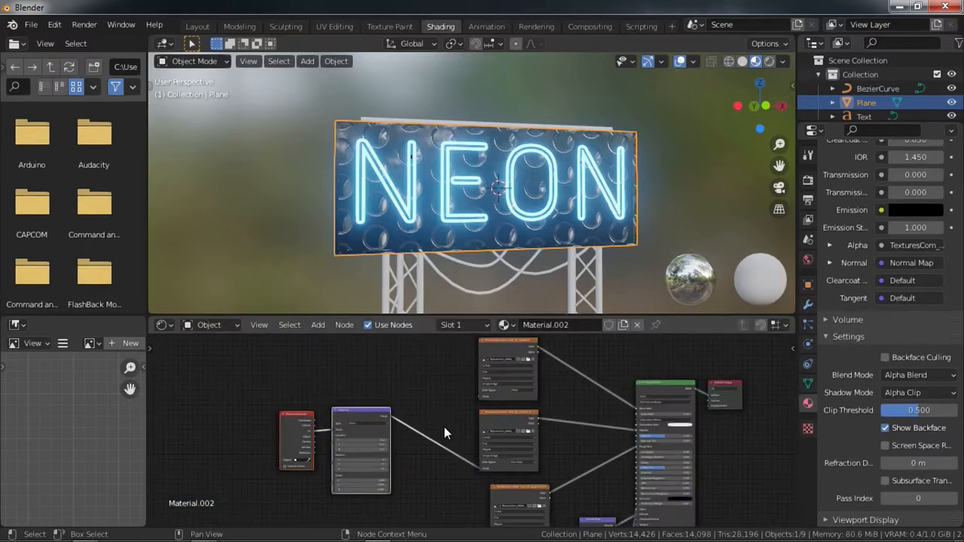
pyautogui.scroll(-6, 444, 426)
pyautogui.moveTo(478, 453); pyautogui.dragTo(397, 445, button='middle')
pyautogui.scroll(6, 417, 463)
pyautogui.scroll(1, 417, 463)
pyautogui.moveTo(362, 426); pyautogui.dragTo(461, 403)
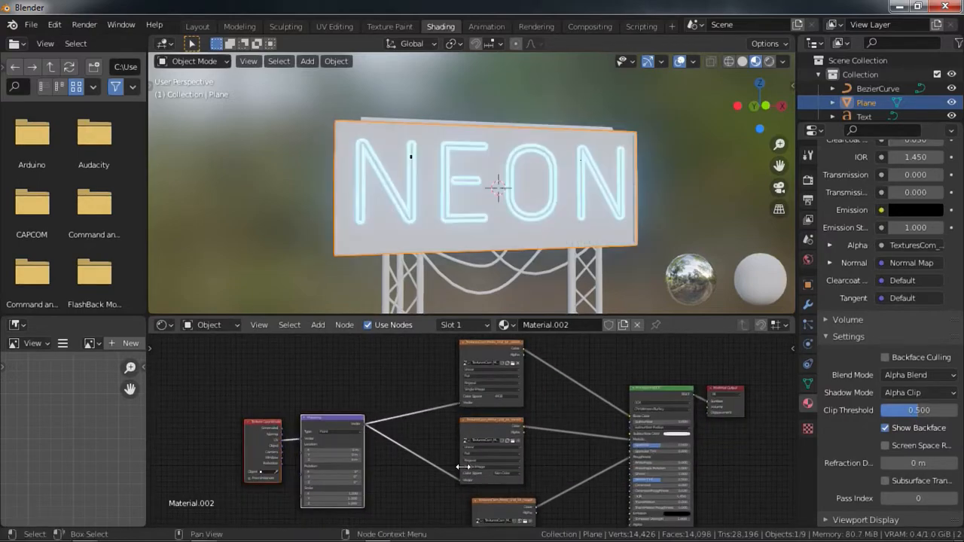
pyautogui.moveTo(461, 460); pyautogui.dragTo(422, 371, button='middle')
pyautogui.scroll(-2, 332, 341)
pyautogui.moveTo(360, 359); pyautogui.dragTo(444, 511)
pyautogui.moveTo(360, 364); pyautogui.dragTo(444, 456)
# Connect the Mapping node's Vector output to the alpha texture, and merge all the mapping links through a reroute.
pyautogui.scroll(-2, 354, 347)
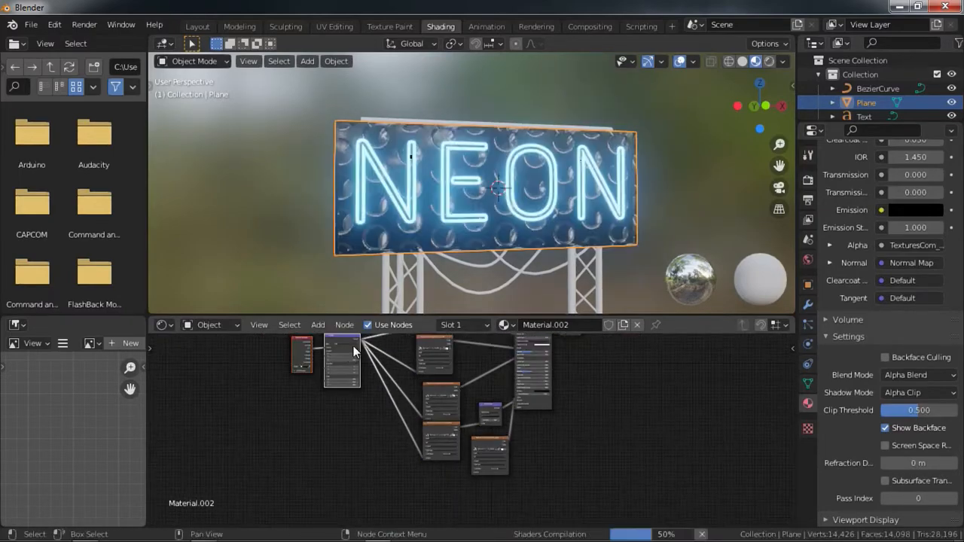
pyautogui.moveTo(360, 340); pyautogui.dragTo(470, 471)
pyautogui.moveTo(424, 406); pyautogui.dragTo(464, 459, button='middle')
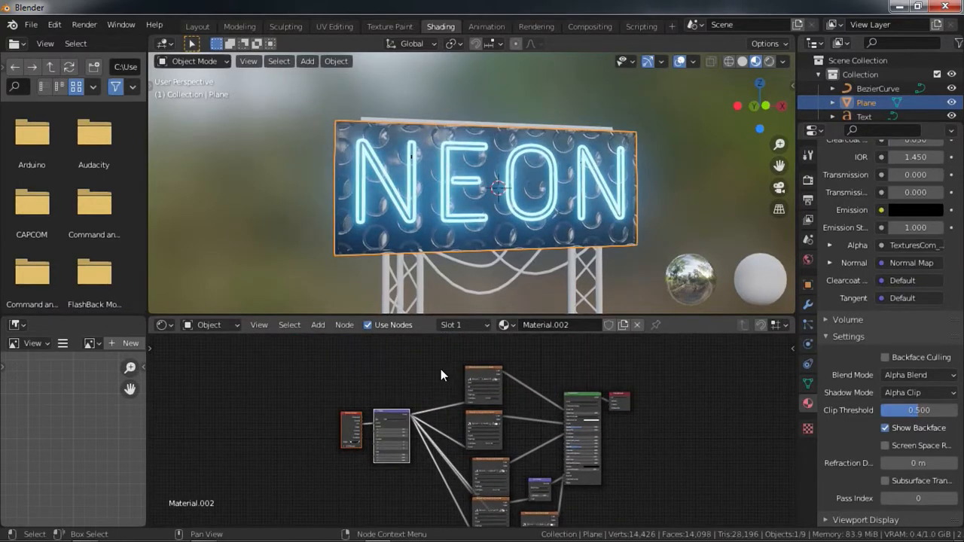
pyautogui.keyDown('shift'); pyautogui.moveTo(433, 365); pyautogui.dragTo(429, 474, button='right'); pyautogui.keyUp('shift')
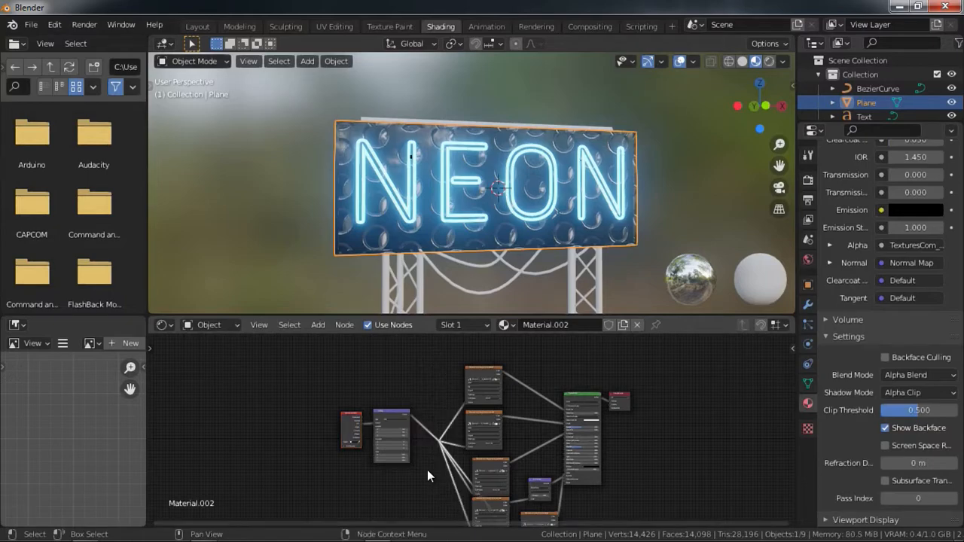
# Set the Mapping node's scale to 5 on X, Y and Z.
pyautogui.scroll(1, 424, 482)
pyautogui.scroll(5, 423, 480)
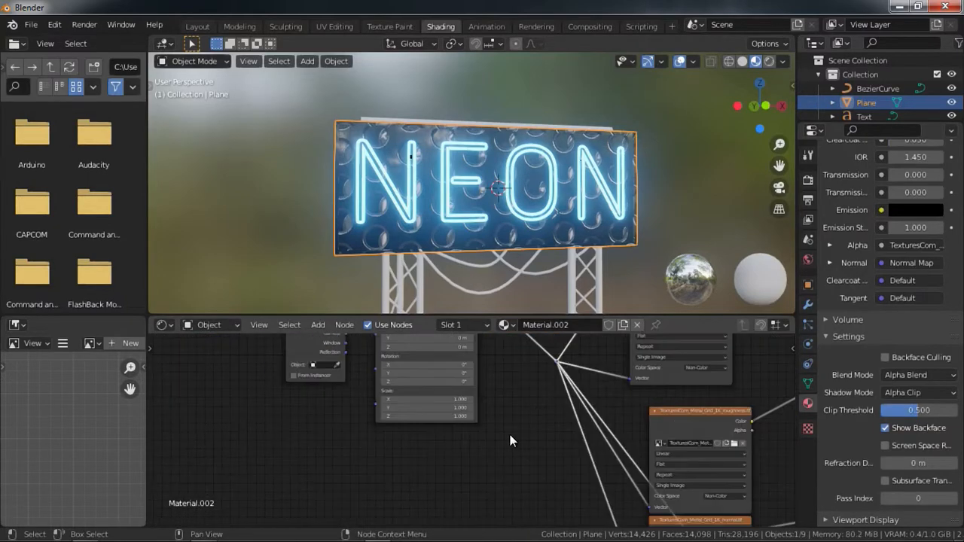
pyautogui.moveTo(446, 385); pyautogui.dragTo(444, 409)
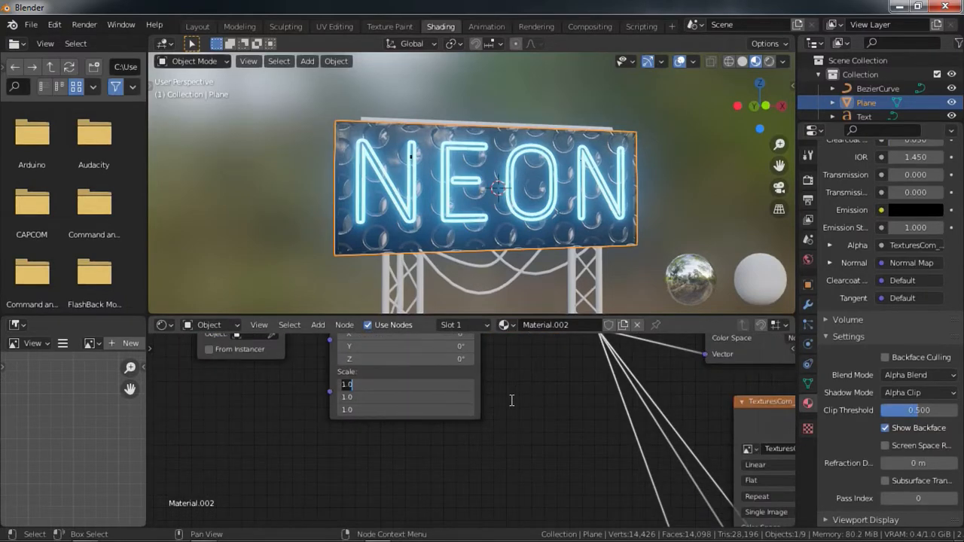
pyautogui.click(459, 372)
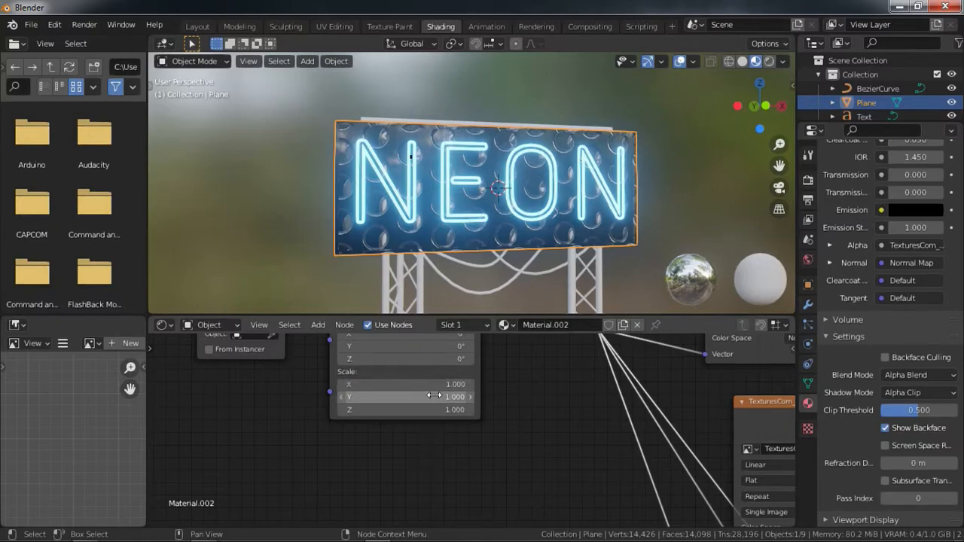
pyautogui.click(441, 385)
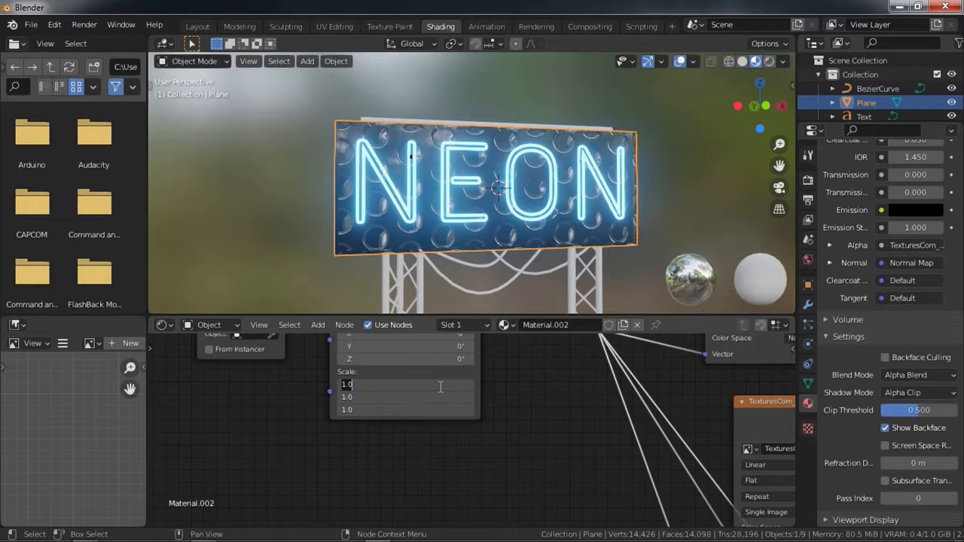
pyautogui.write('5')
pyautogui.press('Return')
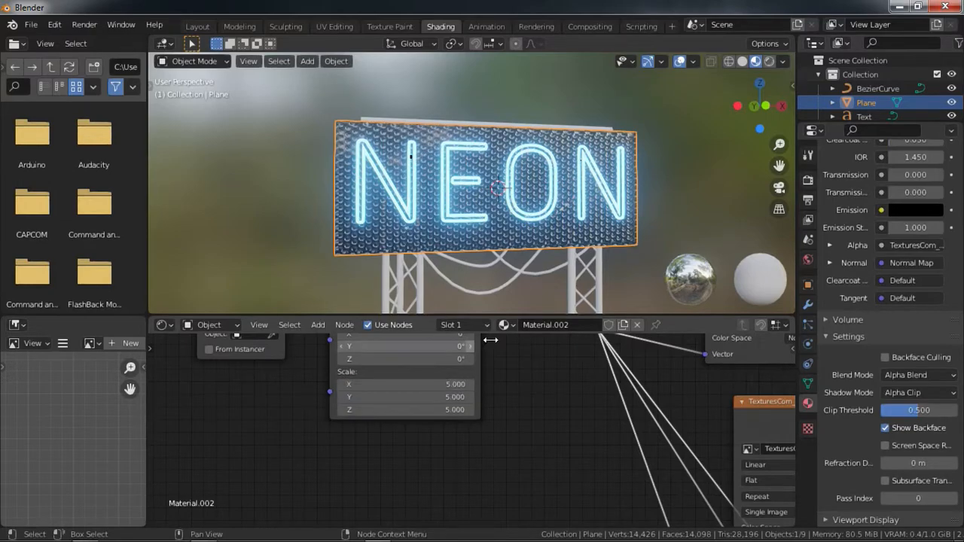
# Set the Mapping node's scale to 10 on X, Y and Z.
pyautogui.scroll(3, 609, 207)
pyautogui.moveTo(610, 207); pyautogui.dragTo(504, 175, button='middle')
pyautogui.moveTo(431, 385); pyautogui.dragTo(431, 410)
pyautogui.write('10')
pyautogui.press('Return')
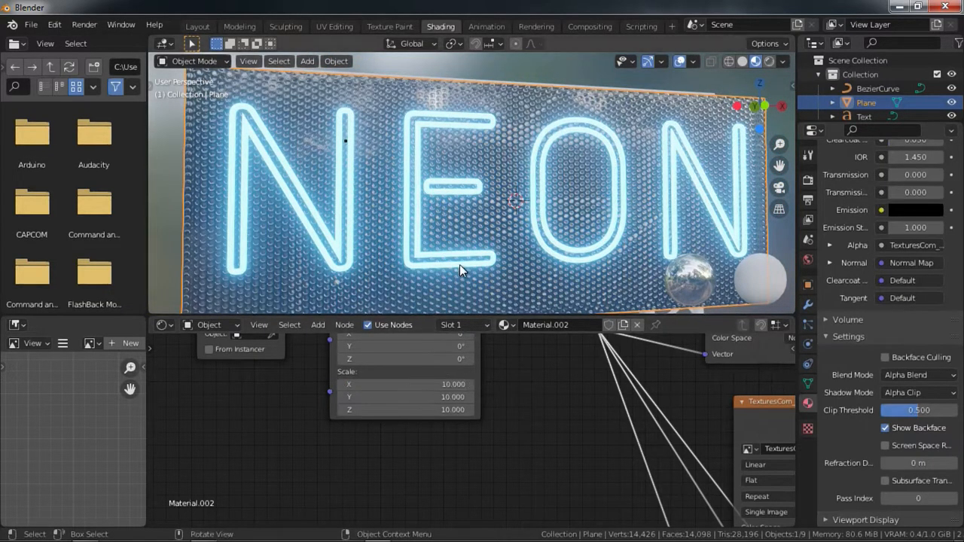
# Deselect the board mesh in Edit Mode and select only the linked faces of its outer frame.
pyautogui.press('Tab')
pyautogui.moveTo(379, 81); pyautogui.dragTo(387, 101, button='middle')
pyautogui.keyDown('shift'); pyautogui.moveTo(330, 170); pyautogui.dragTo(363, 172, button='middle'); pyautogui.keyUp('shift')
pyautogui.scroll(3, 281, 147)
pyautogui.moveTo(280, 147); pyautogui.dragTo(264, 149, button='middle')
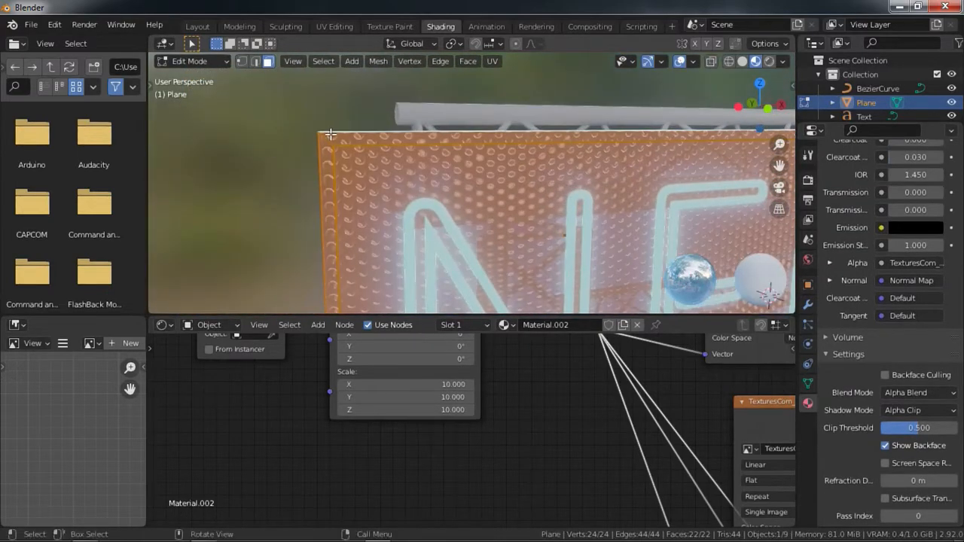
pyautogui.click(328, 139)
pyautogui.click(276, 145)
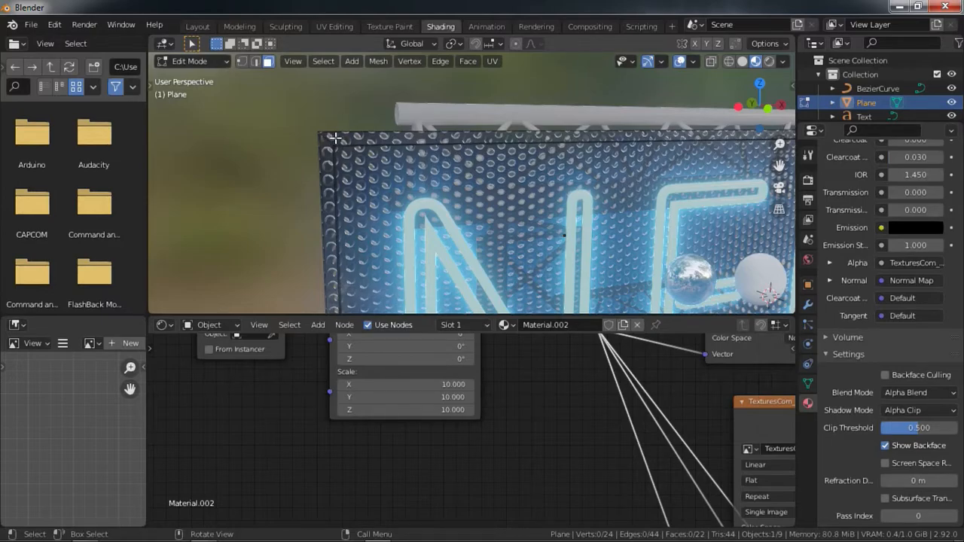
pyautogui.press('l')
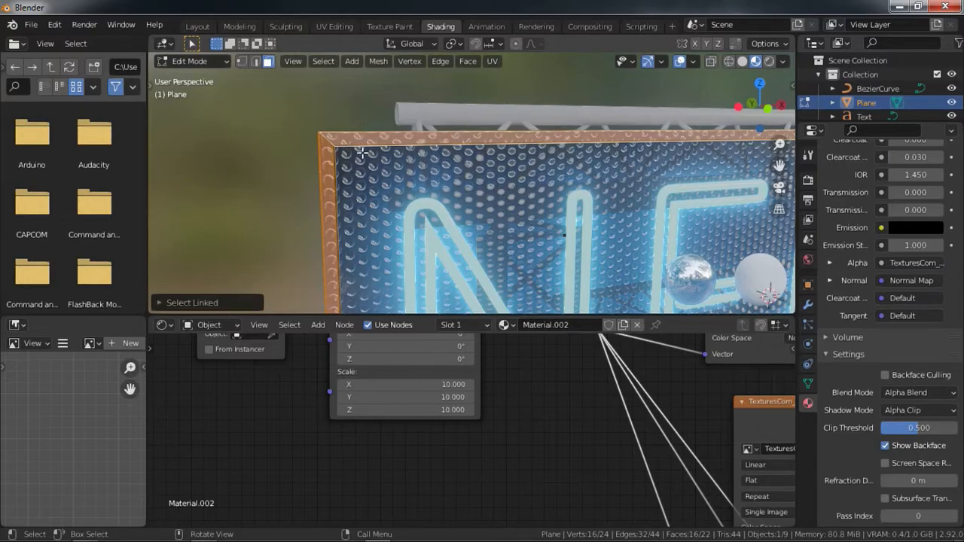
pyautogui.press('g')
pyautogui.rightClick(328, 74)
pyautogui.scroll(-8, 388, 144)
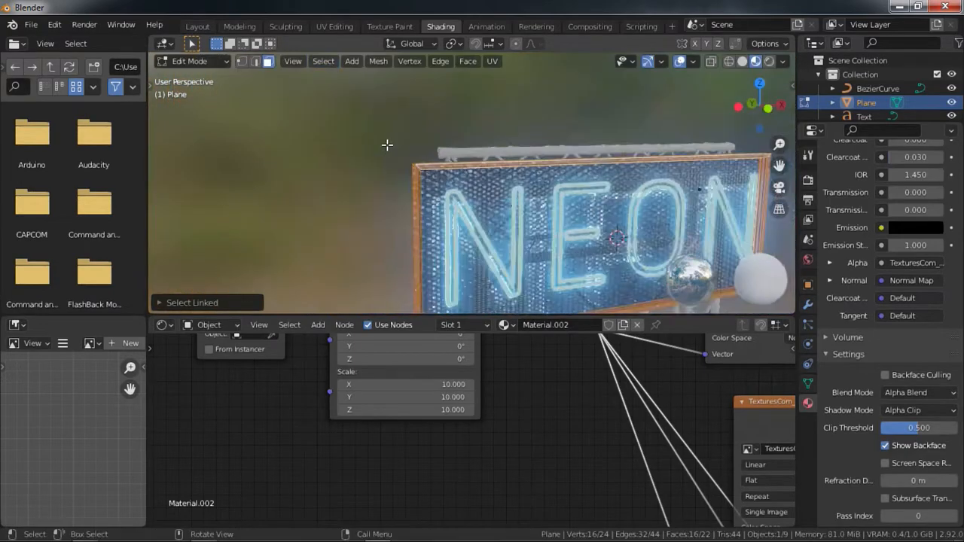
pyautogui.press('g')
pyautogui.rightClick(484, 227)
pyautogui.scroll(8, 483, 239)
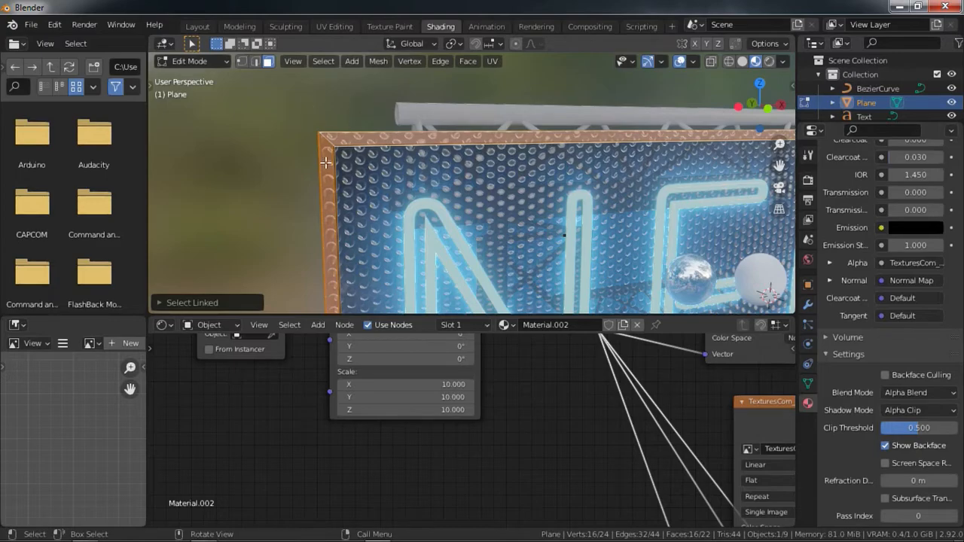
# Add a second material slot with a new material and assign it to the selected frame faces.
pyautogui.scroll(-6, 325, 162)
pyautogui.scroll(5, 555, 211)
pyautogui.scroll(5, 841, 349)
pyautogui.scroll(6, 841, 348)
pyautogui.click(951, 179)
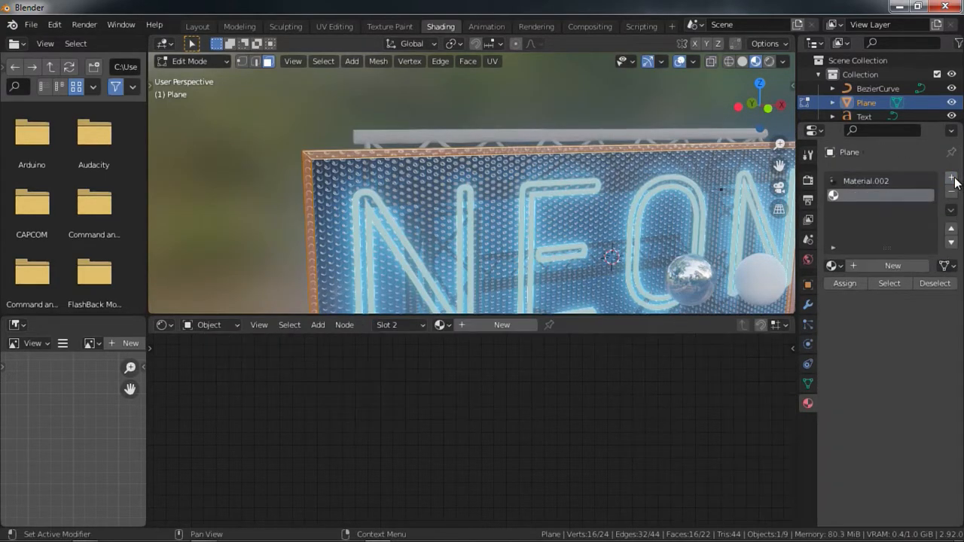
pyautogui.click(889, 266)
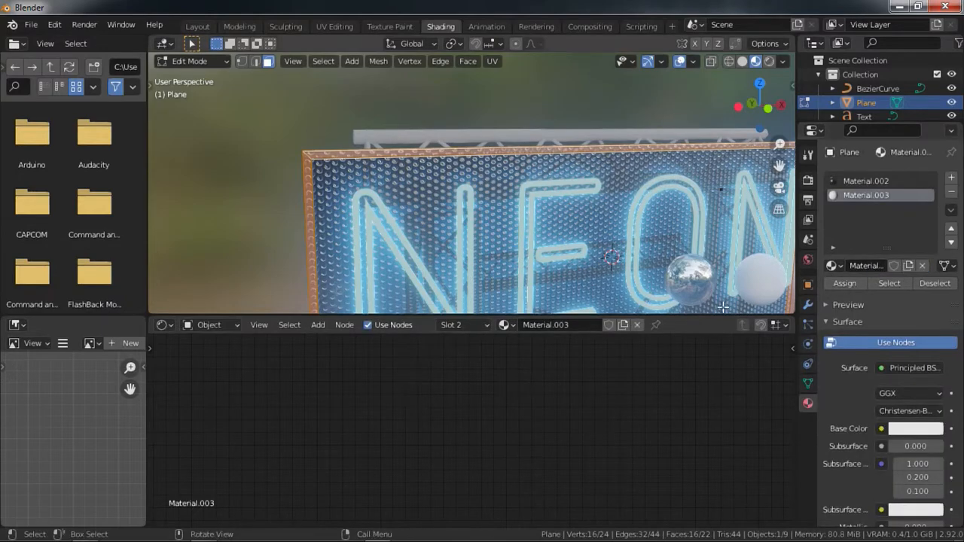
pyautogui.click(841, 284)
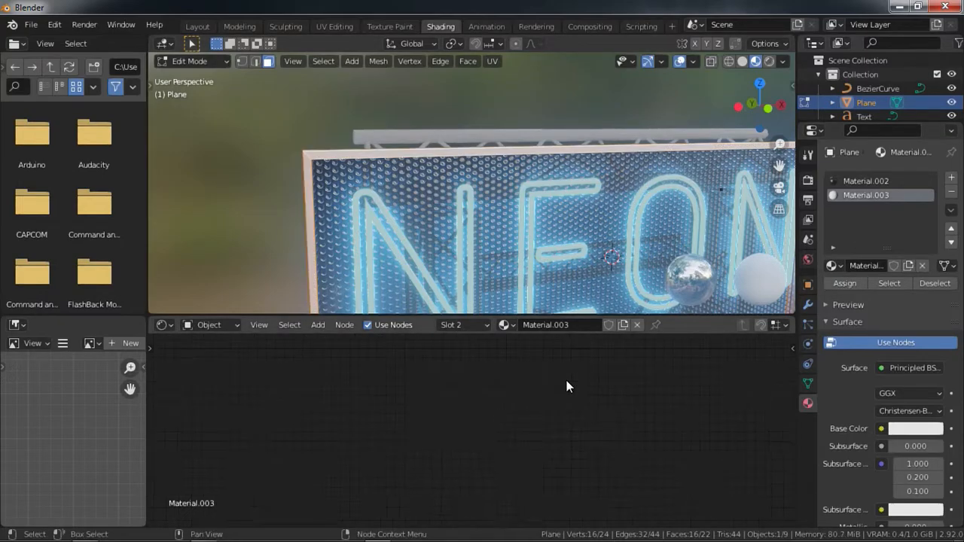
# Import the brushed-metal albedo, metallic and roughness images from the texture library into the frame material's node tree.
pyautogui.scroll(-5, 428, 354)
pyautogui.click(83, 532)
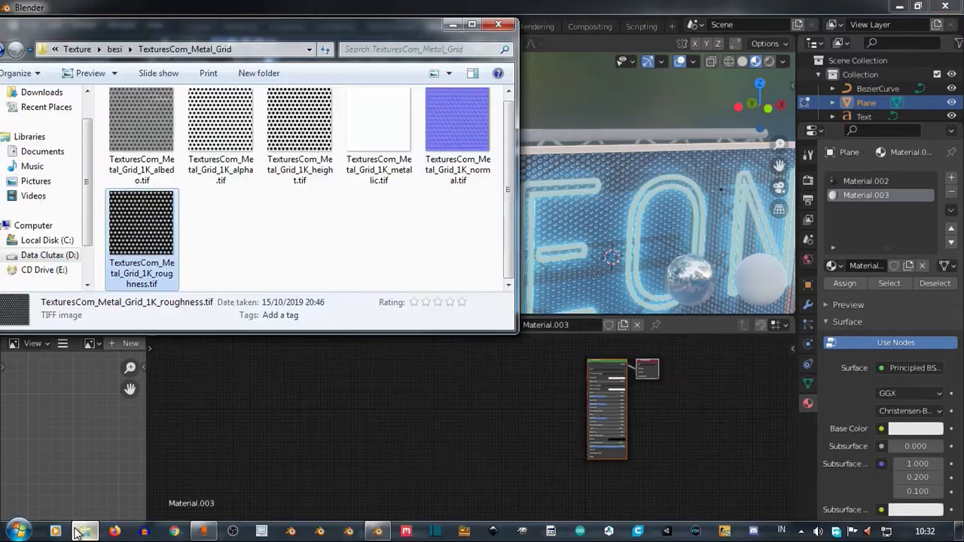
pyautogui.click(115, 54)
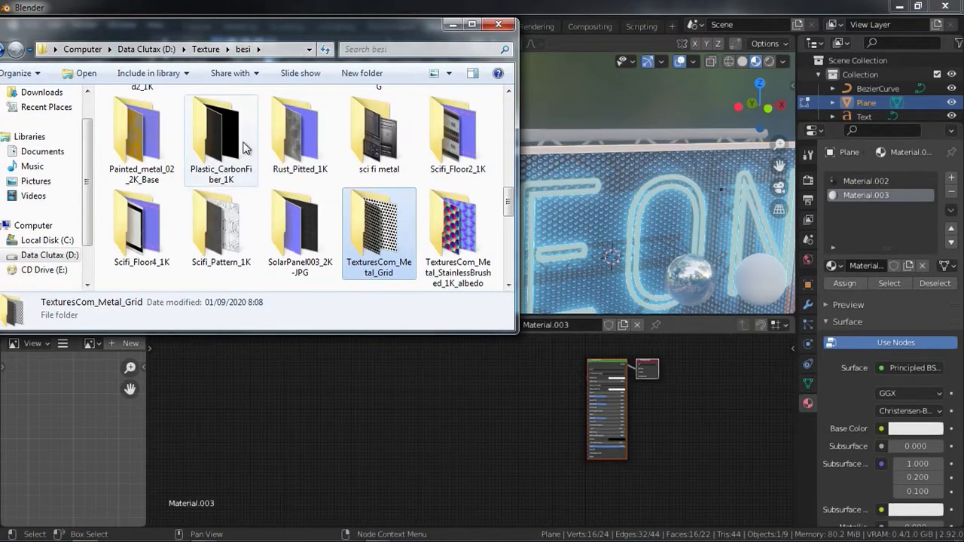
pyautogui.click(220, 136)
pyautogui.scroll(6, 435, 226)
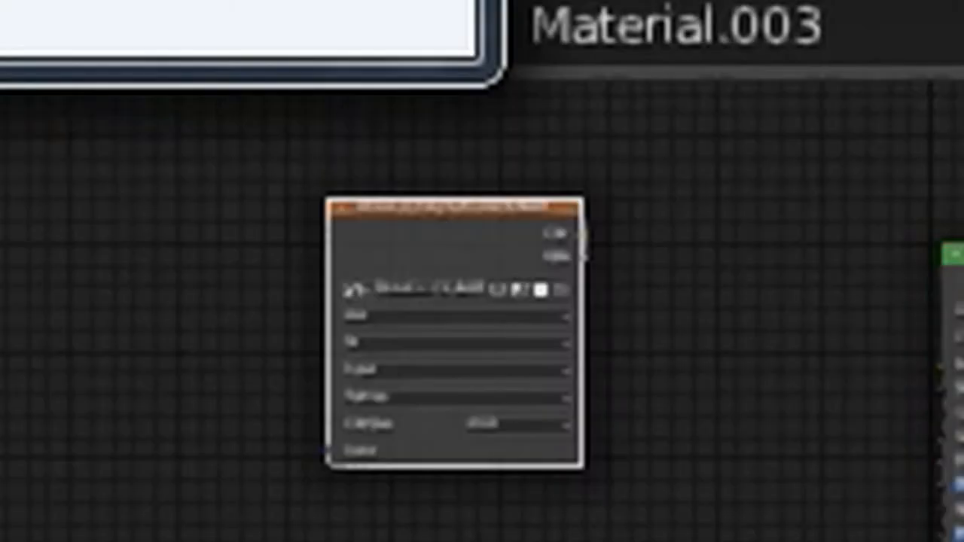
pyautogui.moveTo(222, 128); pyautogui.dragTo(454, 389)
pyautogui.moveTo(306, 128); pyautogui.dragTo(513, 428)
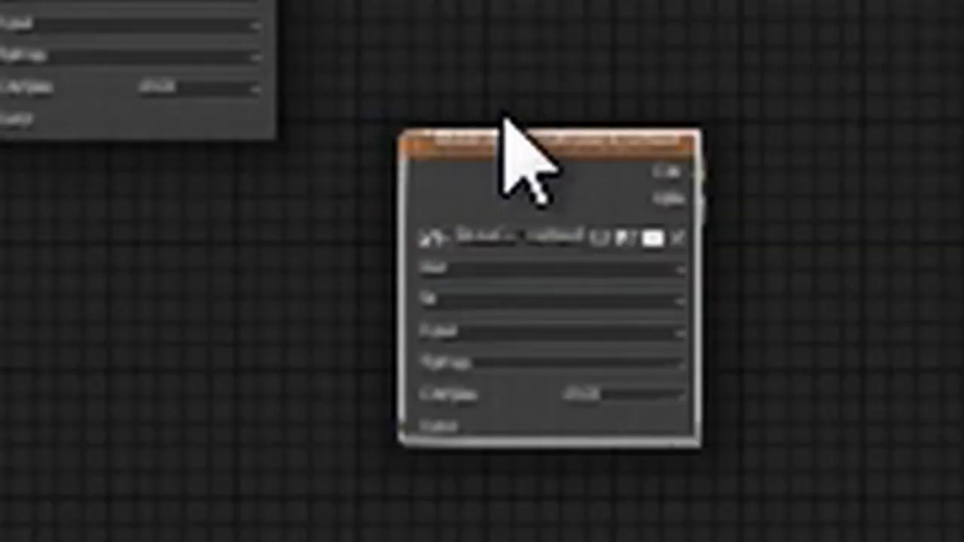
# Connect the brushed-metal albedo texture's Color output to the Principled BSDF's Base Color.
pyautogui.scroll(2, 521, 425)
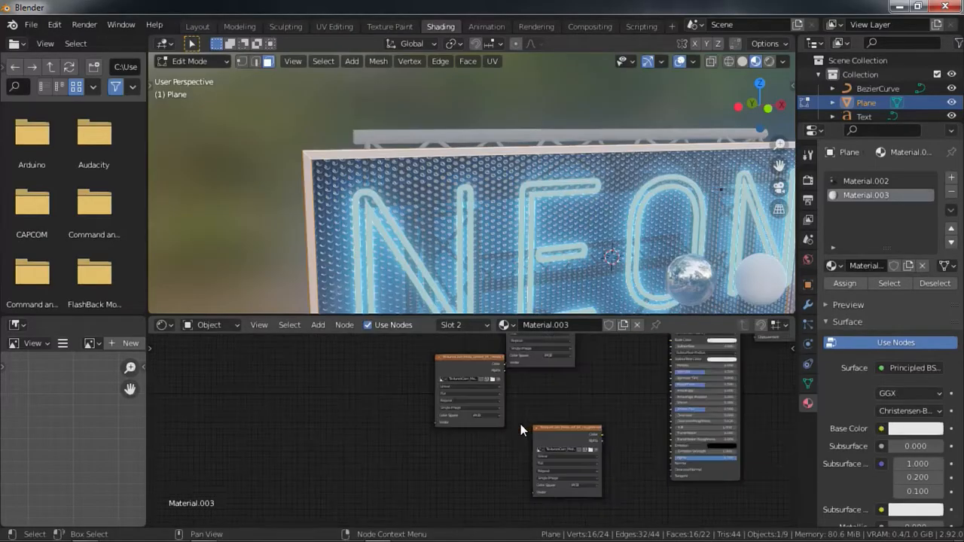
pyautogui.moveTo(521, 424); pyautogui.dragTo(377, 519, button='middle')
pyautogui.scroll(4, 377, 518)
pyautogui.moveTo(476, 363); pyautogui.dragTo(623, 418)
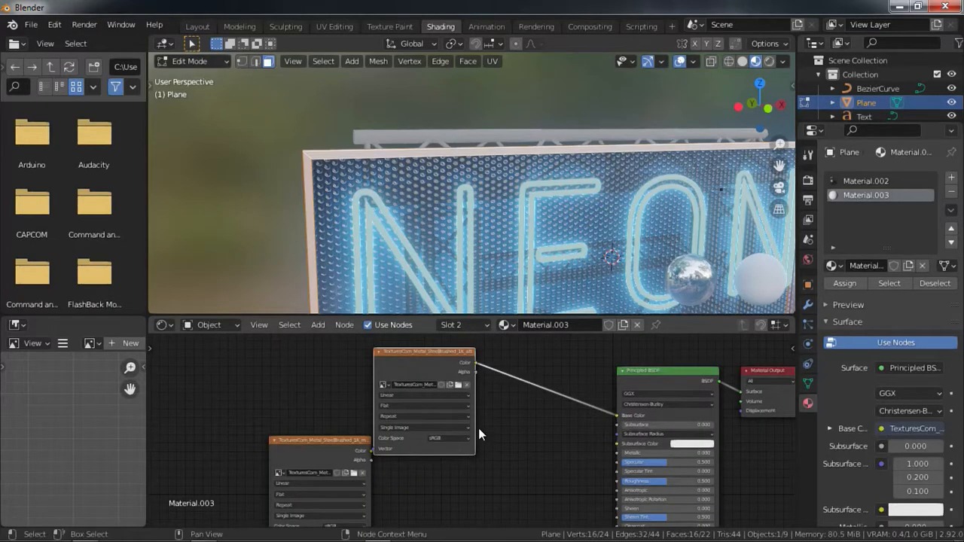
# Connect the brushed-metal metallic and roughness textures to the matching Principled BSDF inputs and set their color space to Non-Color.
pyautogui.moveTo(414, 453); pyautogui.dragTo(352, 388, button='middle')
pyautogui.moveTo(308, 387); pyautogui.dragTo(556, 388)
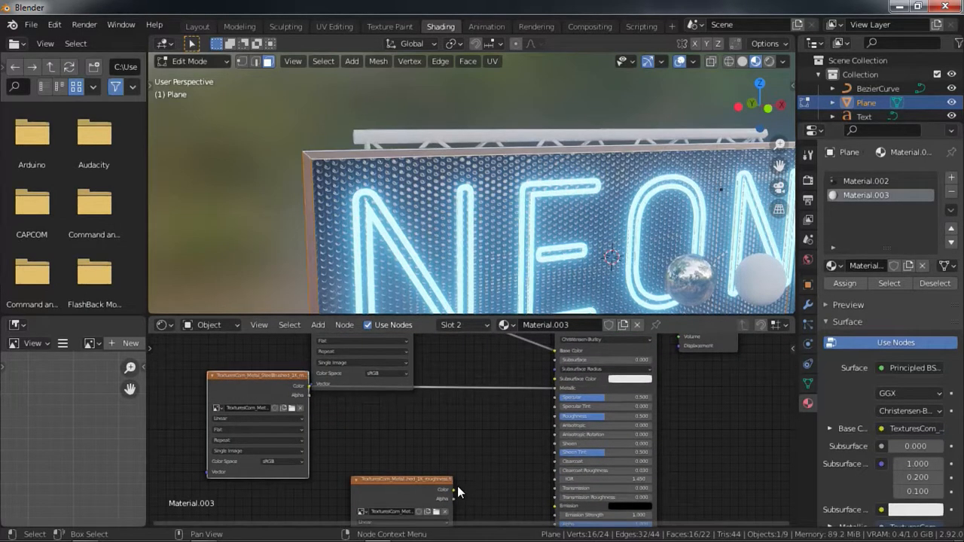
pyautogui.moveTo(289, 382); pyautogui.dragTo(375, 402)
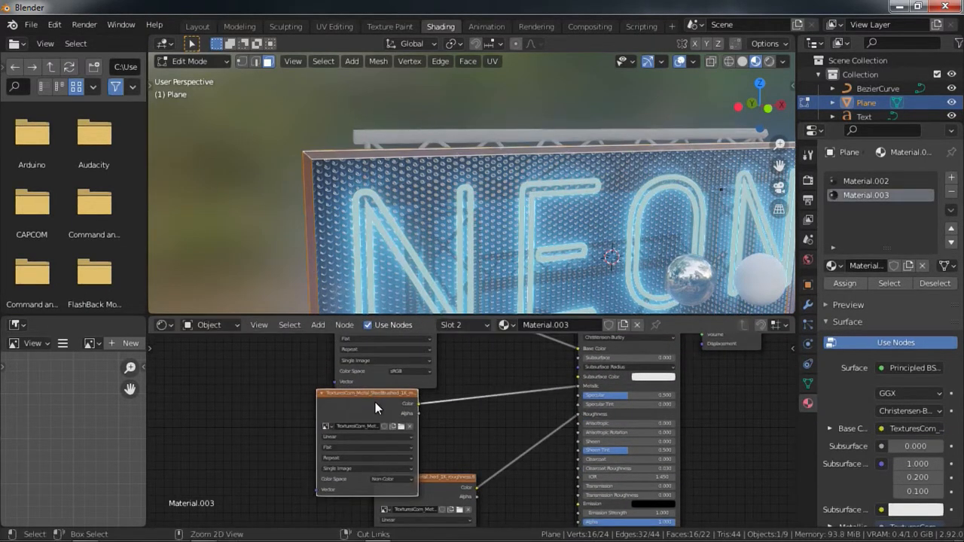
# Add Texture Coordinate and Mapping nodes and feed the mapping vector into all three brushed-metal textures through a reroute.
pyautogui.hotkey('ctrl', 't')
pyautogui.moveTo(342, 402); pyautogui.dragTo(404, 396, button='middle')
pyautogui.press('g')
pyautogui.click(302, 393)
pyautogui.moveTo(272, 386); pyautogui.dragTo(396, 373)
pyautogui.scroll(-2, 301, 403)
pyautogui.moveTo(336, 397); pyautogui.dragTo(451, 528)
pyautogui.scroll(1, 384, 465)
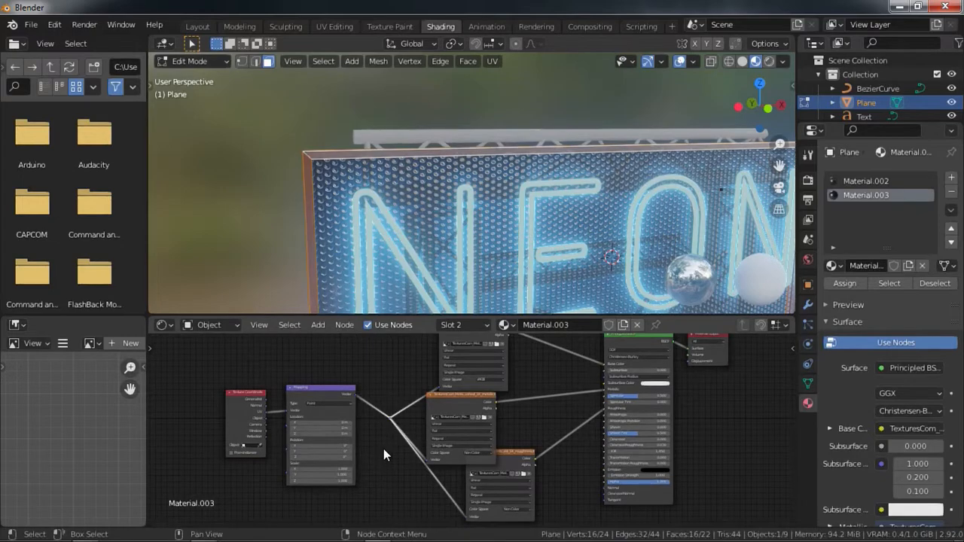
pyautogui.scroll(1, 407, 450)
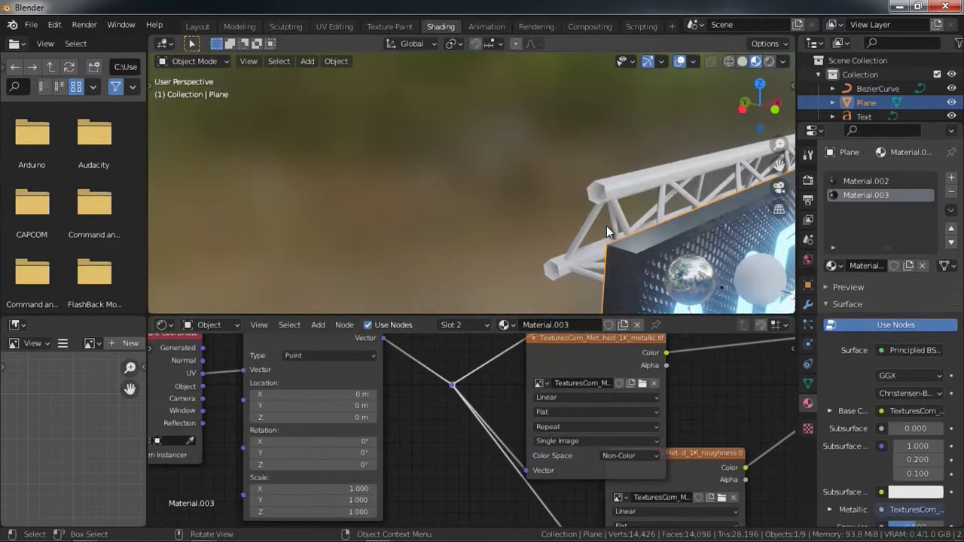
# Set the frame material's Mapping scale to 5 on X, Y and Z.
pyautogui.moveTo(607, 226); pyautogui.dragTo(574, 211, button='middle')
pyautogui.scroll(2, 574, 211)
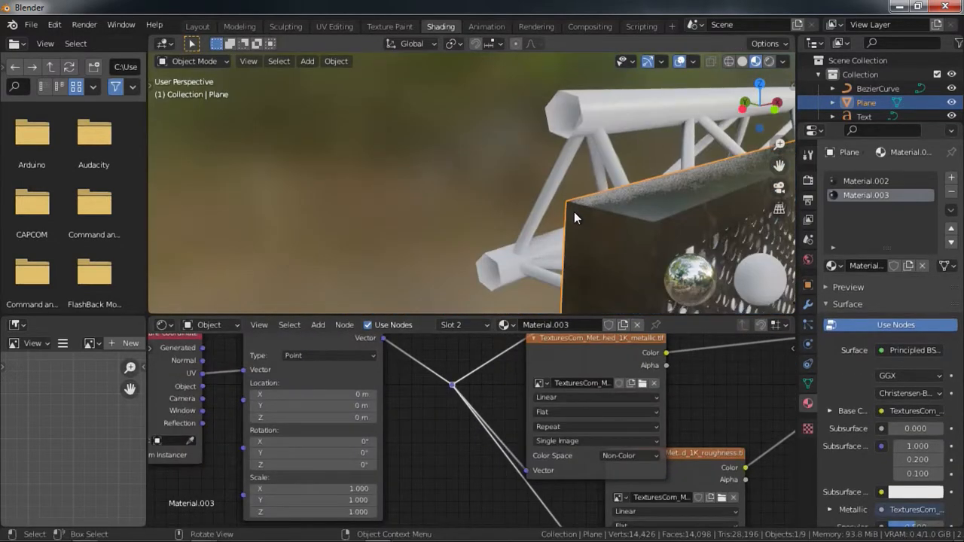
pyautogui.moveTo(359, 482); pyautogui.dragTo(405, 448, button='middle')
pyautogui.moveTo(405, 450); pyautogui.dragTo(384, 469)
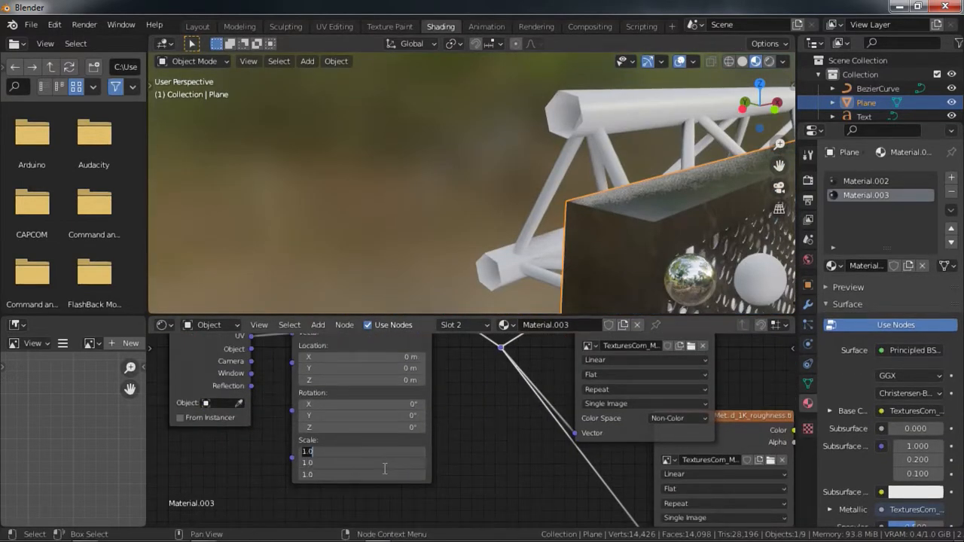
pyautogui.press('Return')
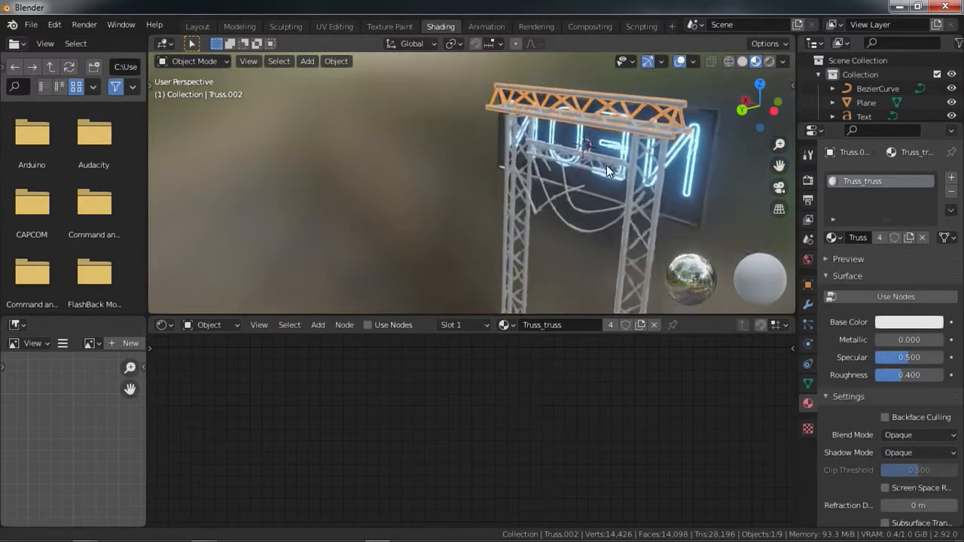
pyautogui.moveTo(607, 165); pyautogui.dragTo(591, 169, button='middle')
pyautogui.keyDown('shift'); pyautogui.click(592, 170); pyautogui.keyUp('shift')
pyautogui.keyDown('shift'); pyautogui.click(543, 145); pyautogui.keyUp('shift')
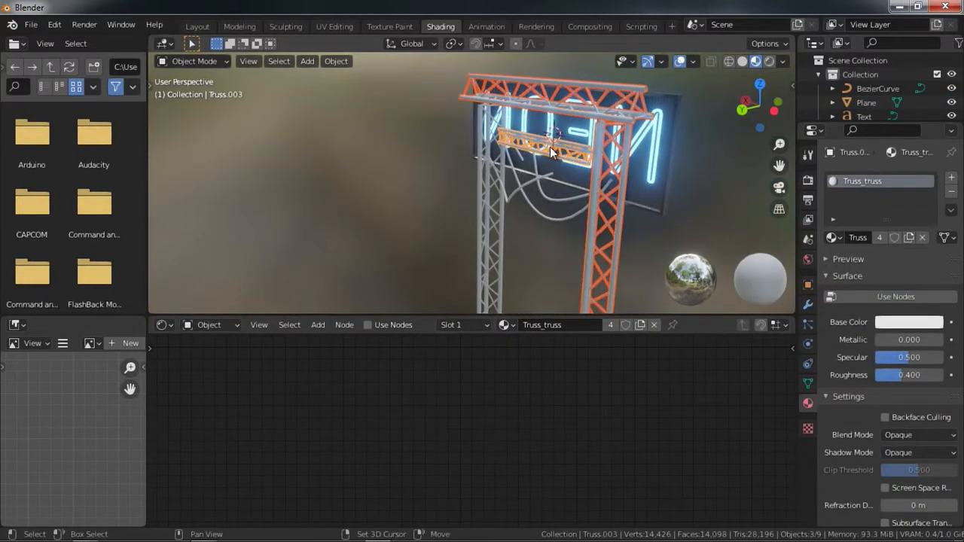
pyautogui.keyDown('shift'); pyautogui.click(483, 218); pyautogui.keyUp('shift')
pyautogui.moveTo(560, 200); pyautogui.dragTo(482, 219, button='middle')
pyautogui.scroll(4, 542, 211)
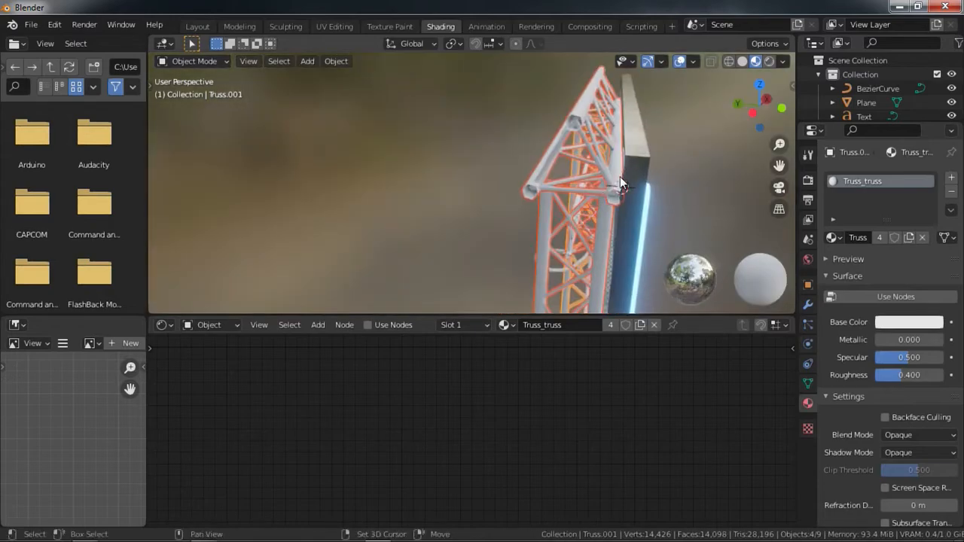
pyautogui.keyDown('shift'); pyautogui.click(637, 158); pyautogui.keyUp('shift')
pyautogui.moveTo(636, 158); pyautogui.dragTo(591, 159, button='middle')
# Replace the top horizontal truss's material with the brushed-metal Material.003.
pyautogui.click(522, 163)
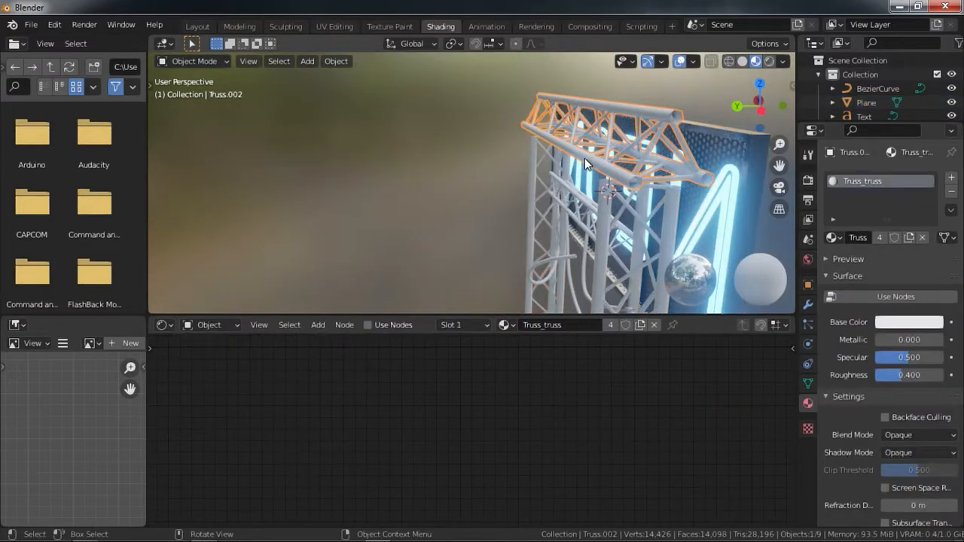
pyautogui.click(831, 239)
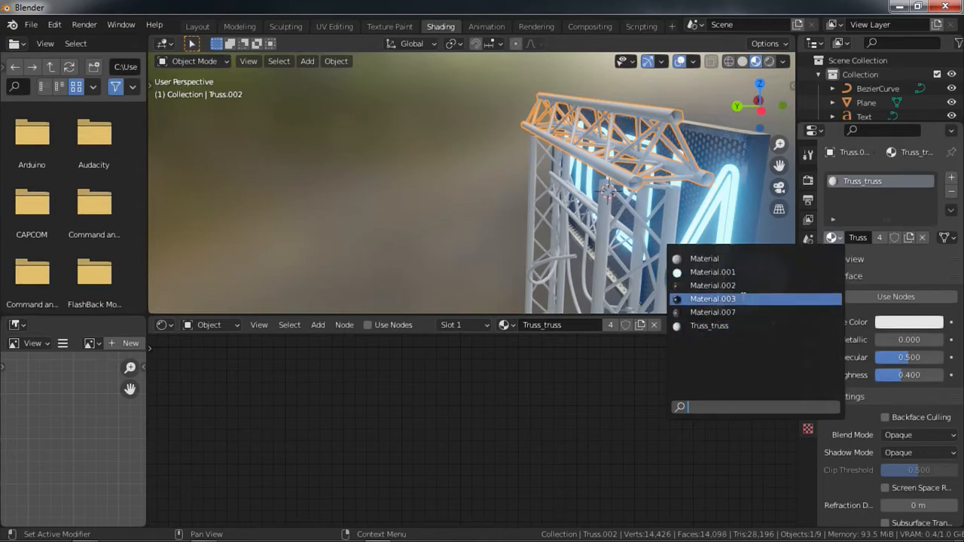
pyautogui.click(723, 298)
# Link the top truss's material to the two vertical trusses and the lower cross truss.
pyautogui.moveTo(727, 228); pyautogui.dragTo(566, 185, button='middle')
pyautogui.moveTo(501, 187); pyautogui.dragTo(614, 206, button='middle')
pyautogui.click(619, 210)
pyautogui.keyDown('shift'); pyautogui.click(591, 213); pyautogui.keyUp('shift')
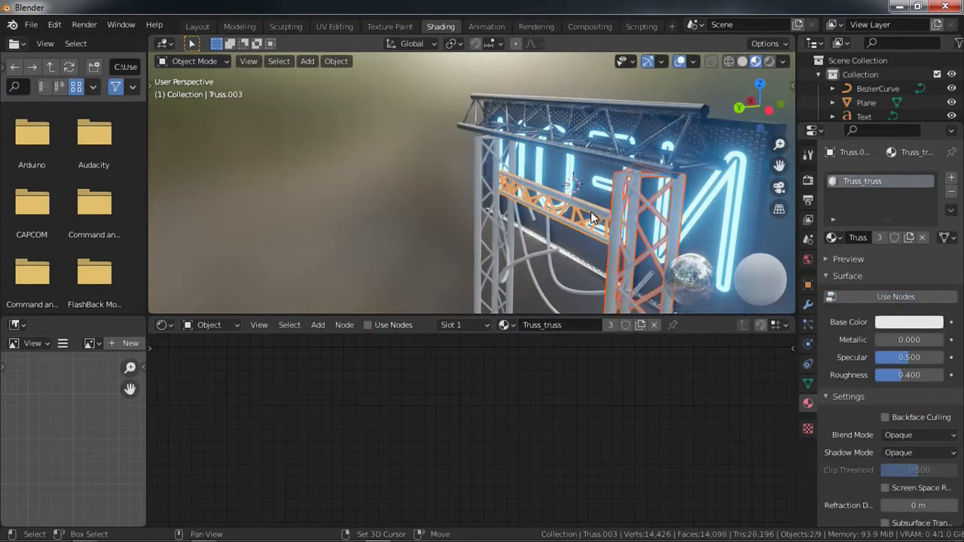
pyautogui.keyDown('shift'); pyautogui.click(496, 190); pyautogui.keyUp('shift')
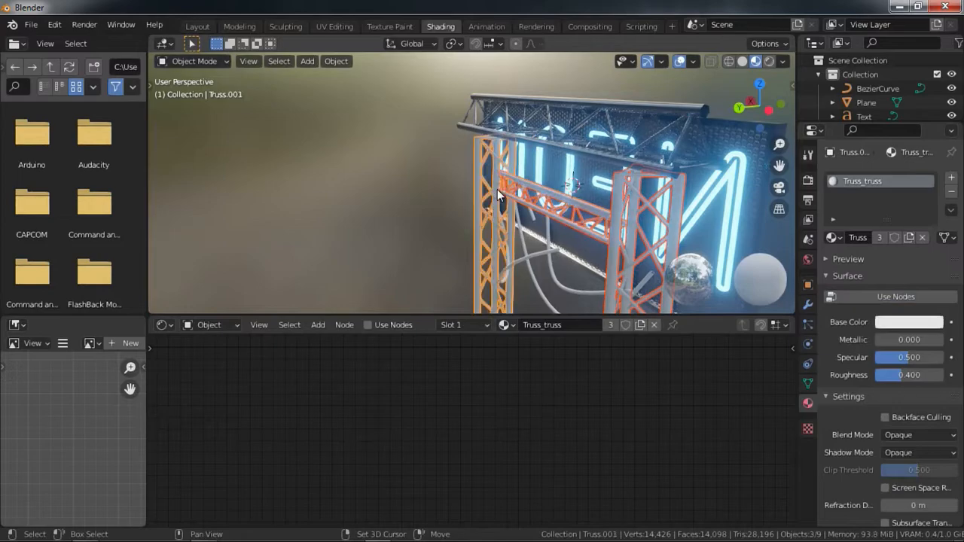
pyautogui.keyDown('shift'); pyautogui.click(561, 101); pyautogui.keyUp('shift')
pyautogui.moveTo(561, 101); pyautogui.dragTo(541, 144, button='middle')
pyautogui.hotkey('ctrl', 'l')
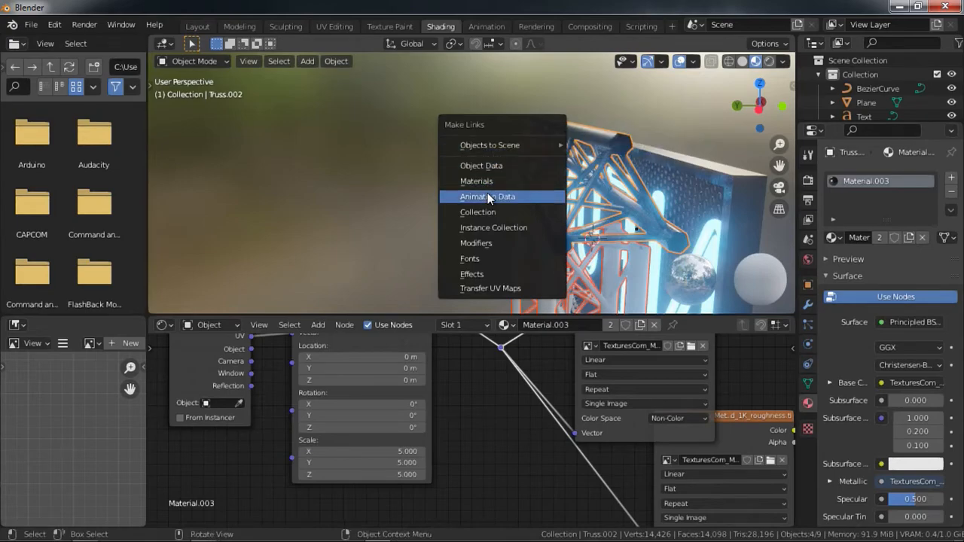
pyautogui.click(474, 185)
# Give the hanging cables a new material with a dark grey base color, HSV value about 0.053.
pyautogui.moveTo(474, 185); pyautogui.dragTo(542, 211, button='middle')
pyautogui.scroll(3, 538, 177)
pyautogui.scroll(-2, 506, 172)
pyautogui.keyDown('shift'); pyautogui.moveTo(543, 211); pyautogui.dragTo(518, 152, button='middle'); pyautogui.keyUp('shift')
pyautogui.click(474, 191)
pyautogui.scroll(3, 474, 192)
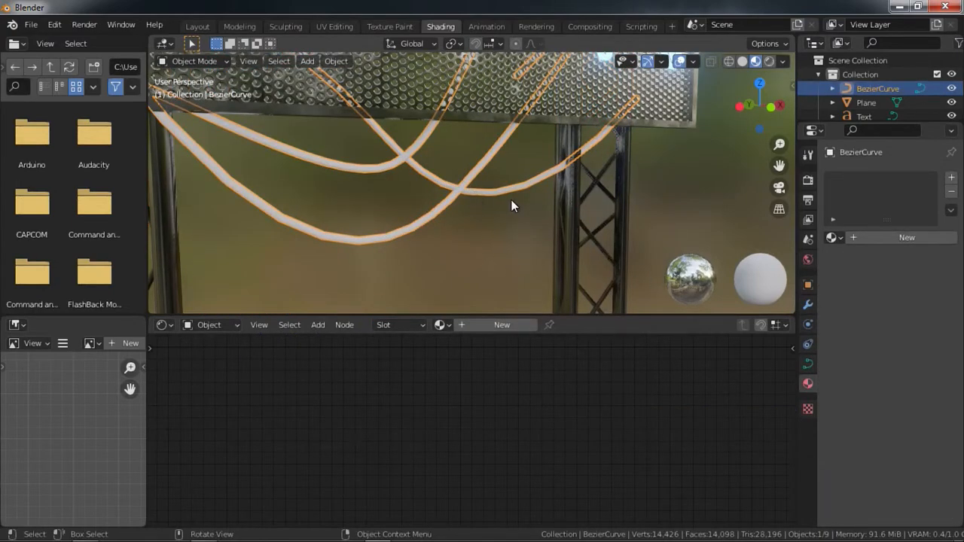
pyautogui.scroll(-2, 511, 200)
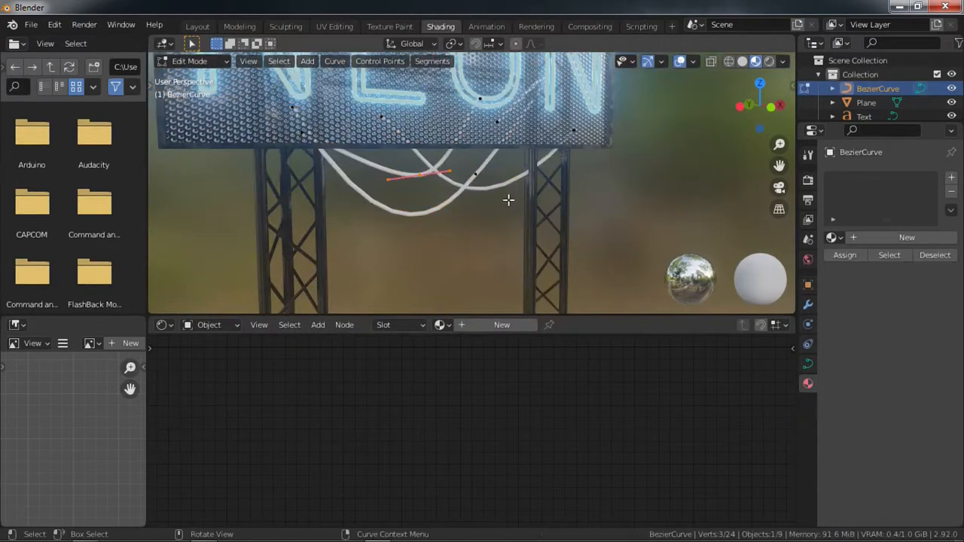
pyautogui.click(488, 324)
pyautogui.press('Home')
pyautogui.scroll(3, 603, 401)
pyautogui.click(508, 403)
pyautogui.moveTo(600, 226); pyautogui.dragTo(599, 275)
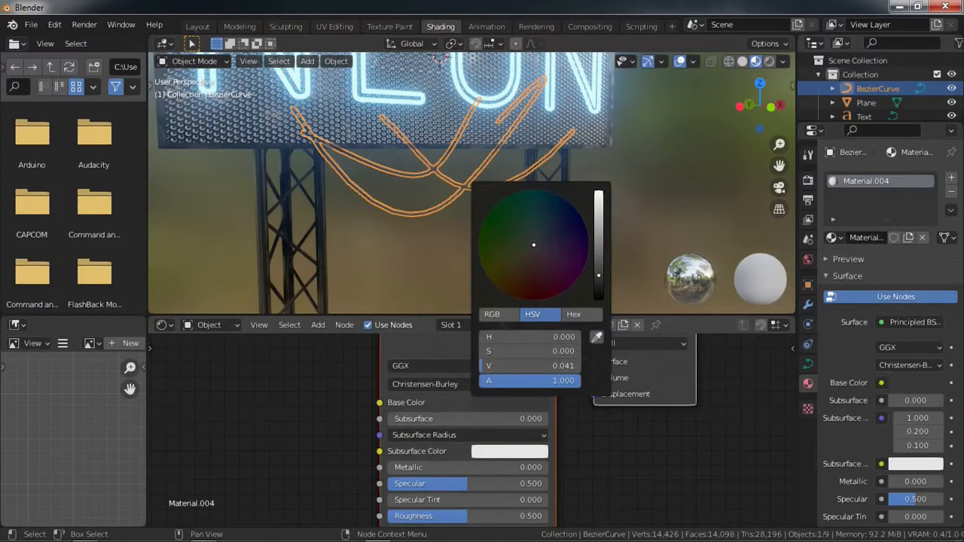
# Set the cable material's roughness to 0.155 and darken its base color further.
pyautogui.moveTo(537, 461); pyautogui.dragTo(546, 392, button='middle')
pyautogui.moveTo(455, 447); pyautogui.dragTo(404, 448)
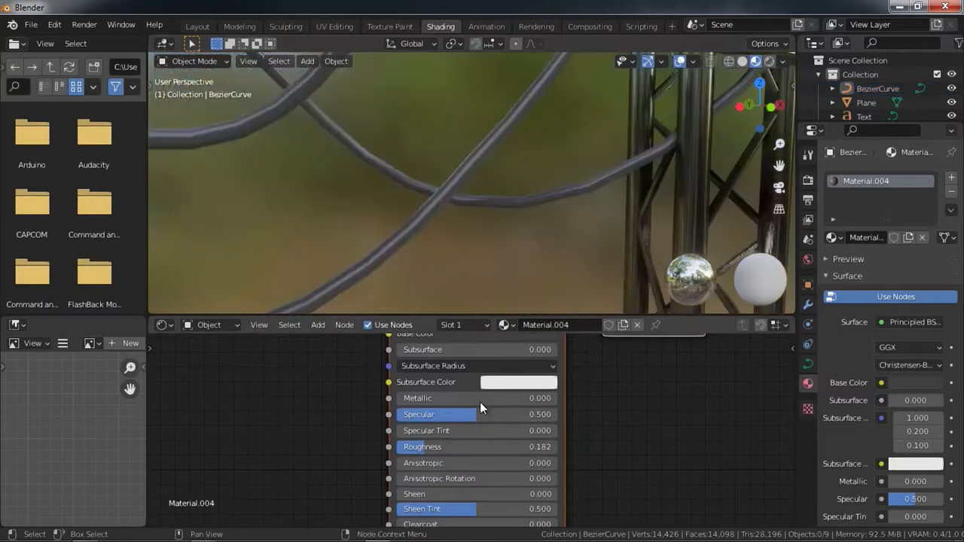
pyautogui.moveTo(431, 447); pyautogui.dragTo(427, 445)
pyautogui.moveTo(517, 332); pyautogui.dragTo(510, 376, button='middle')
pyautogui.click(511, 376)
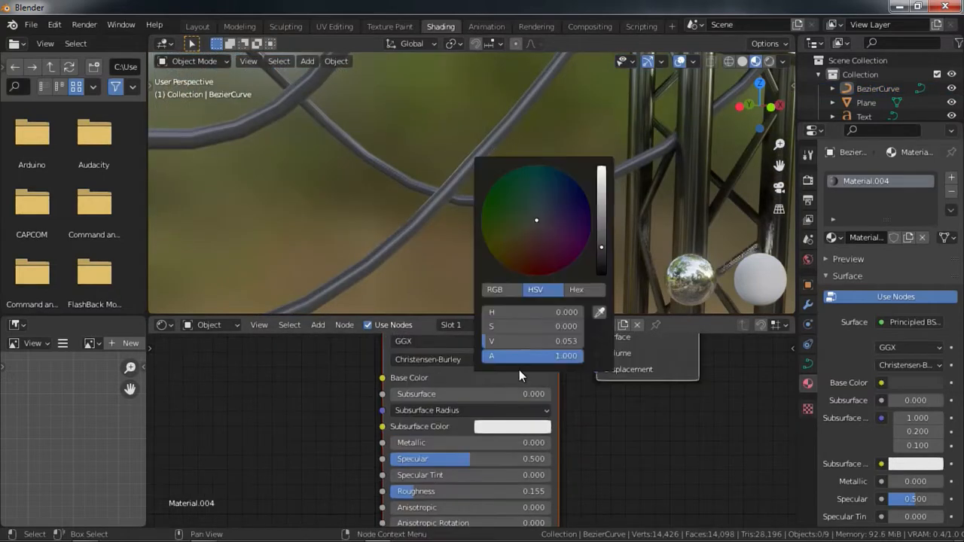
pyautogui.moveTo(431, 517); pyautogui.dragTo(432, 425, button='middle')
pyautogui.scroll(-10, 459, 210)
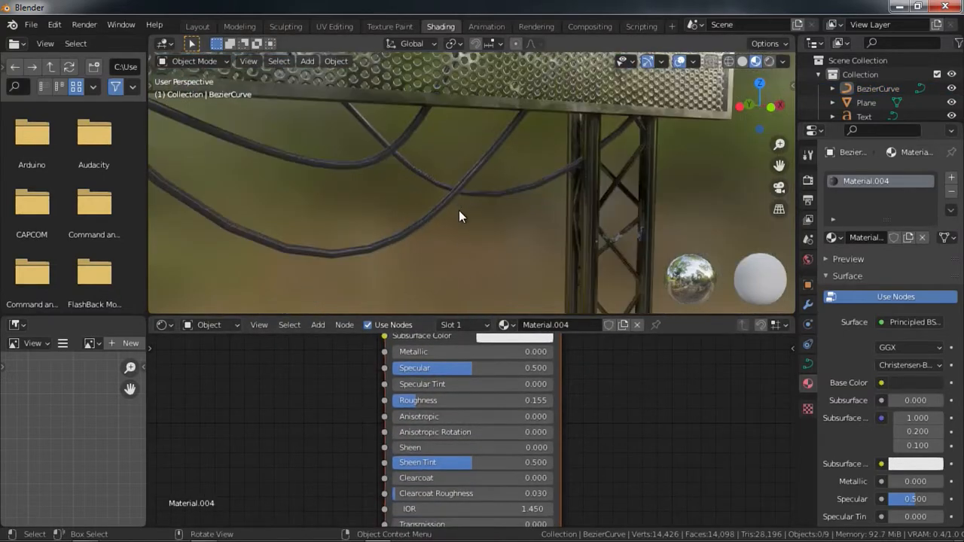
pyautogui.moveTo(545, 223); pyautogui.dragTo(432, 225, button='middle')
pyautogui.scroll(2, 493, 231)
pyautogui.scroll(1, 485, 210)
pyautogui.scroll(-1, 486, 211)
pyautogui.scroll(-5, 486, 218)
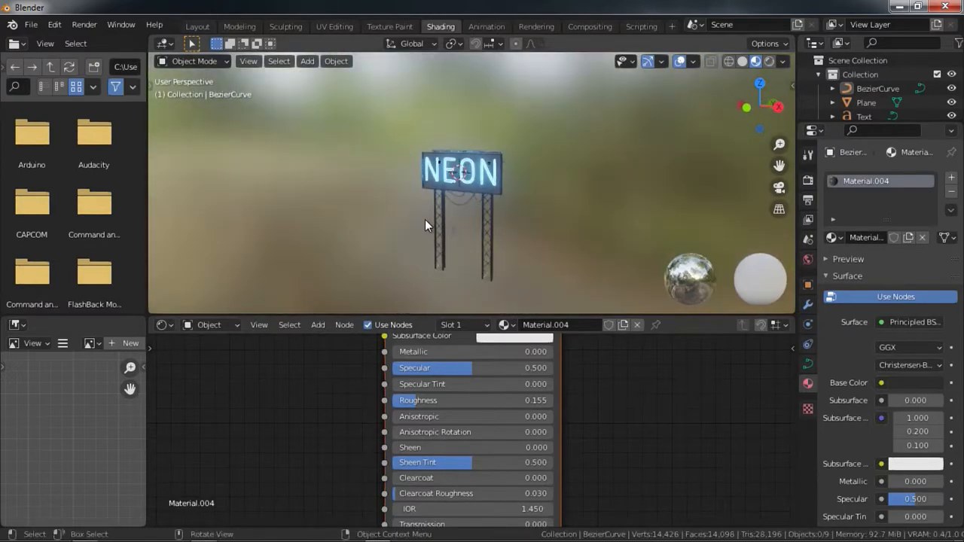
pyautogui.hotkey('shift', 'a')
pyautogui.moveTo(473, 134)
pyautogui.click(514, 136)
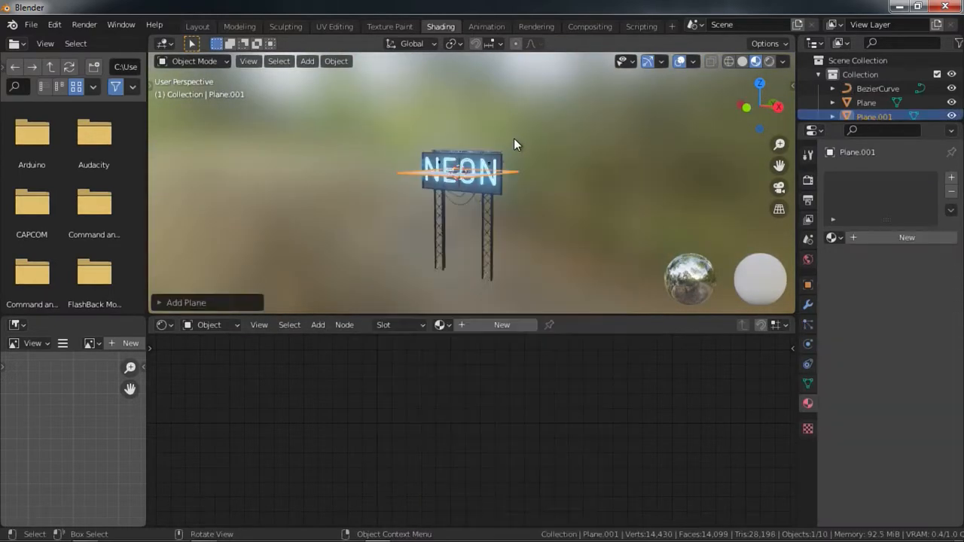
pyautogui.press('Delete')
# Place the 3D cursor at the foot of the trusses, add a plane there and scale it up into a large ground.
pyautogui.keyDown('shift'); pyautogui.rightClick(489, 254); pyautogui.keyUp('shift')
pyautogui.scroll(3, 490, 260)
pyautogui.keyDown('shift'); pyautogui.moveTo(490, 277); pyautogui.dragTo(481, 233, button='middle'); pyautogui.keyUp('shift')
pyautogui.scroll(-1, 512, 174)
pyautogui.scroll(-1, 512, 179)
pyautogui.hotkey('shift', 'a')
pyautogui.moveTo(513, 149)
pyautogui.click(546, 150)
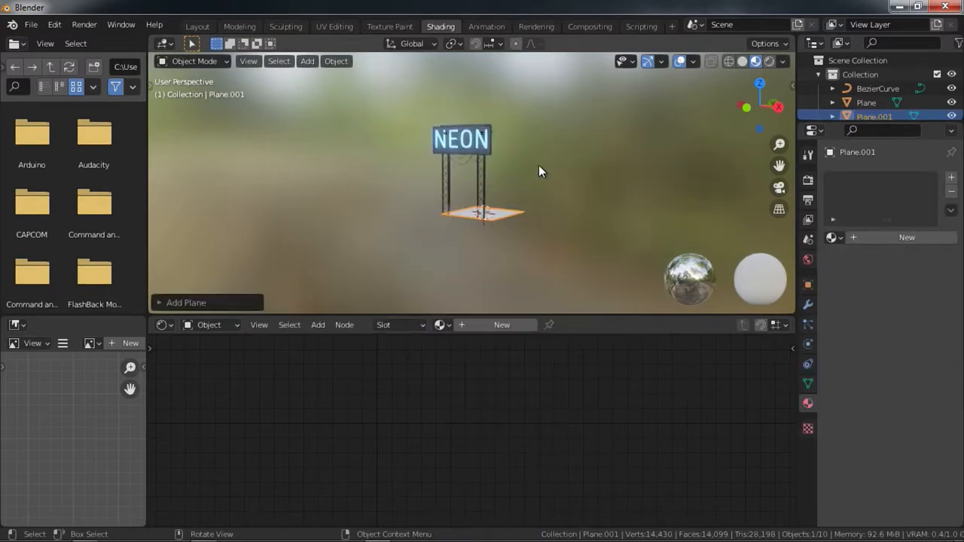
pyautogui.press('s')
pyautogui.click(623, 126)
pyautogui.scroll(3, 561, 112)
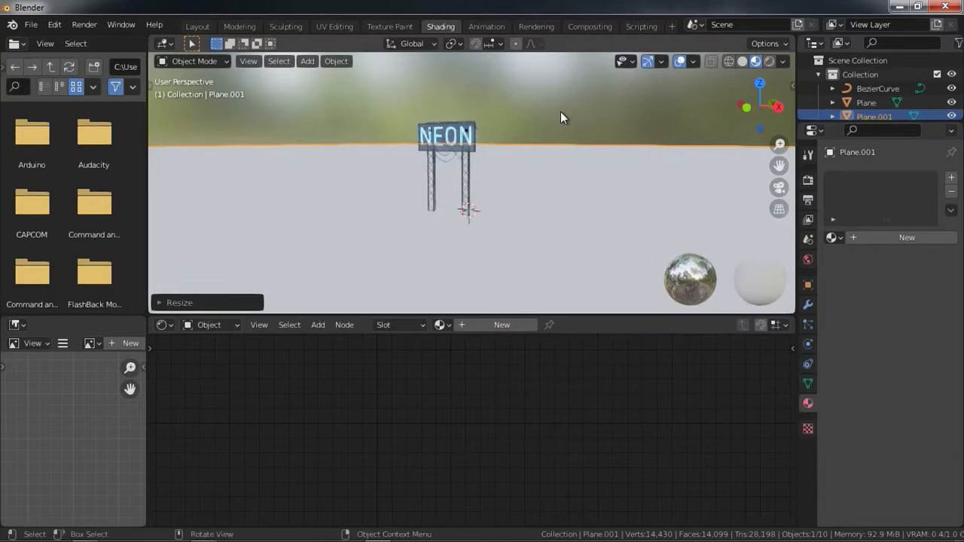
# Deselect the ground plane and switch the viewport to rendered shading to check the sign's glow.
pyautogui.click(573, 121)
pyautogui.press('z')
pyautogui.click(520, 75)
pyautogui.moveTo(519, 91)
pyautogui.mouseDown(button='middle')
pyautogui.moveTo(514, 102)
pyautogui.moveTo(605, 119)
pyautogui.moveTo(657, 143)
pyautogui.moveTo(564, 132)
pyautogui.moveTo(652, 183)
pyautogui.moveTo(564, 135)
pyautogui.moveTo(534, 173)
pyautogui.moveTo(400, 123)
pyautogui.moveTo(409, 121)
pyautogui.moveTo(429, 224)
pyautogui.moveTo(500, 207)
pyautogui.moveTo(498, 193)
pyautogui.moveTo(529, 168)
pyautogui.moveTo(515, 151)
pyautogui.mouseUp(button='middle')
pyautogui.scroll(-2, 645, 186)
pyautogui.scroll(2, 503, 152)
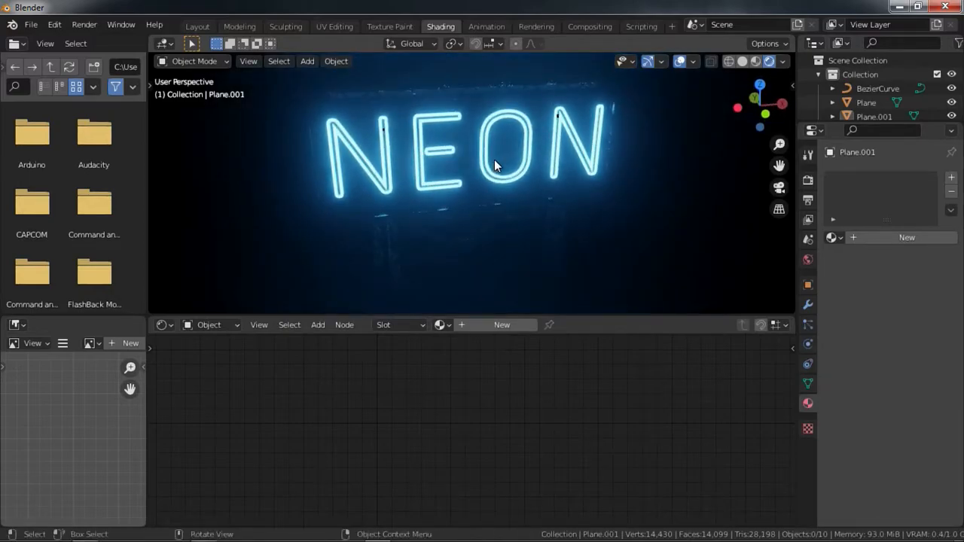
# Add an area light at the 3D cursor and raise it along the Z axis to the sign's height.
pyautogui.scroll(-4, 494, 159)
pyautogui.hotkey('shift', 'a')
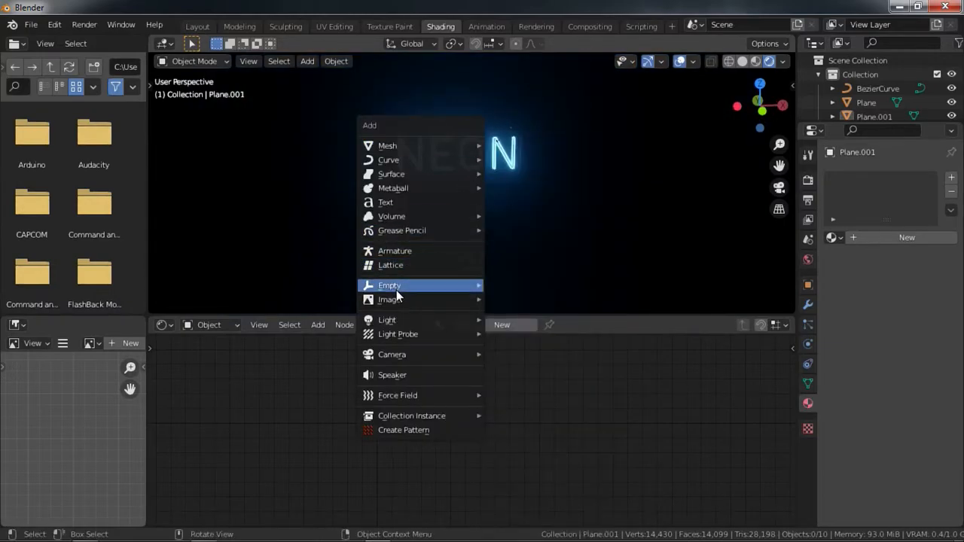
pyautogui.moveTo(396, 318)
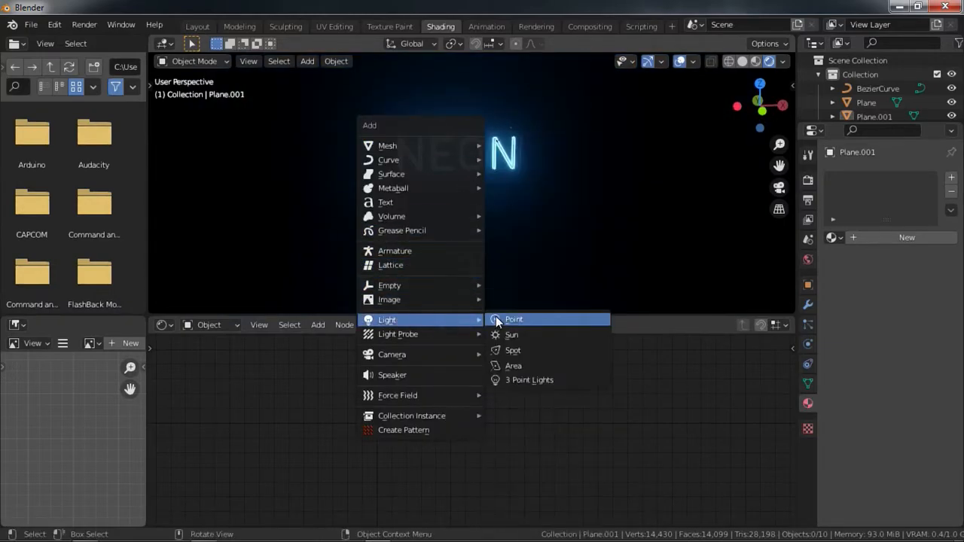
pyautogui.click(513, 366)
pyautogui.press('g')
pyautogui.press('z')
pyautogui.click(492, 196)
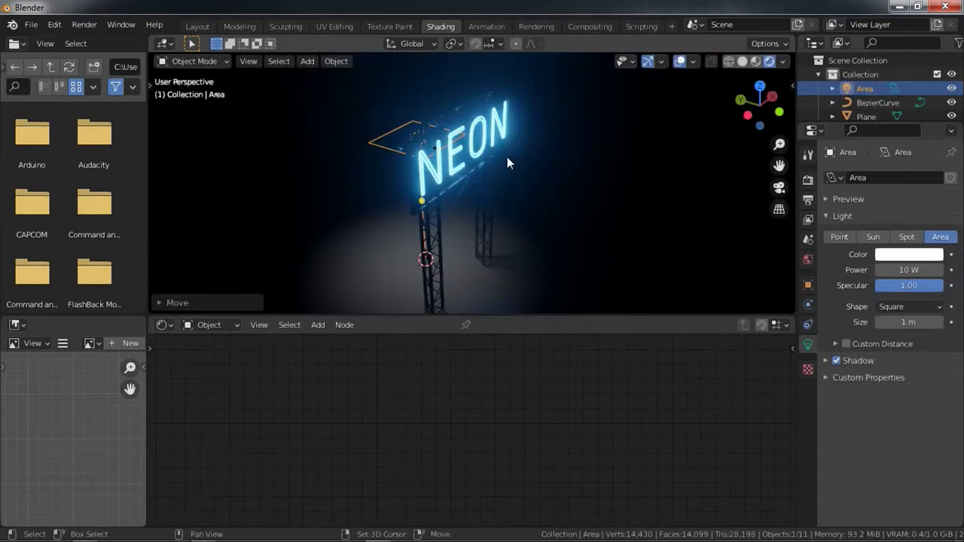
# Move the area light along the Y axis to the front side of the sign.
pyautogui.keyDown('shift'); pyautogui.moveTo(507, 157); pyautogui.dragTo(531, 212, button='middle'); pyautogui.keyUp('shift')
pyautogui.press('g')
pyautogui.press('x')
pyautogui.press('y')
pyautogui.click(506, 215)
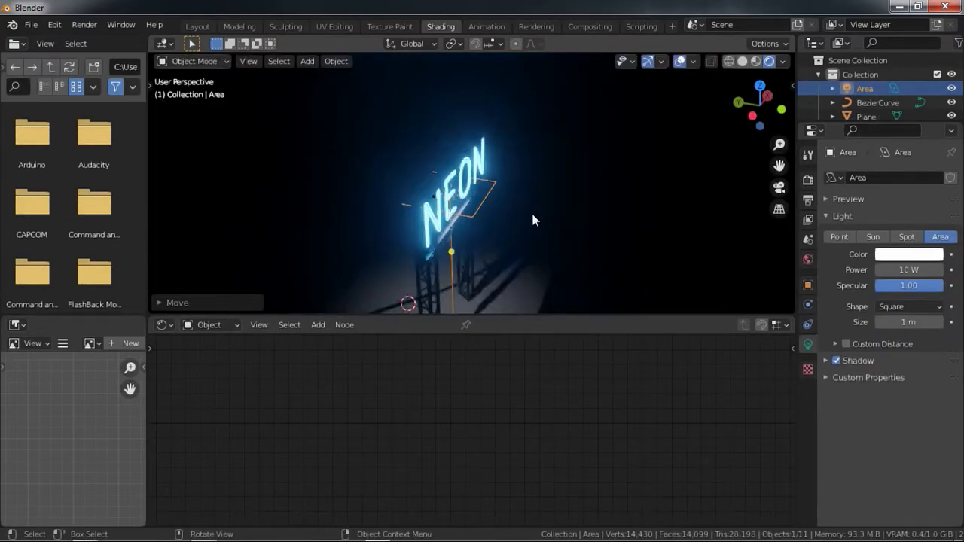
# Rotate the area light 90° about the X axis and stretch it along X towards the sign's width.
pyautogui.scroll(2, 533, 214)
pyautogui.write('rx90')
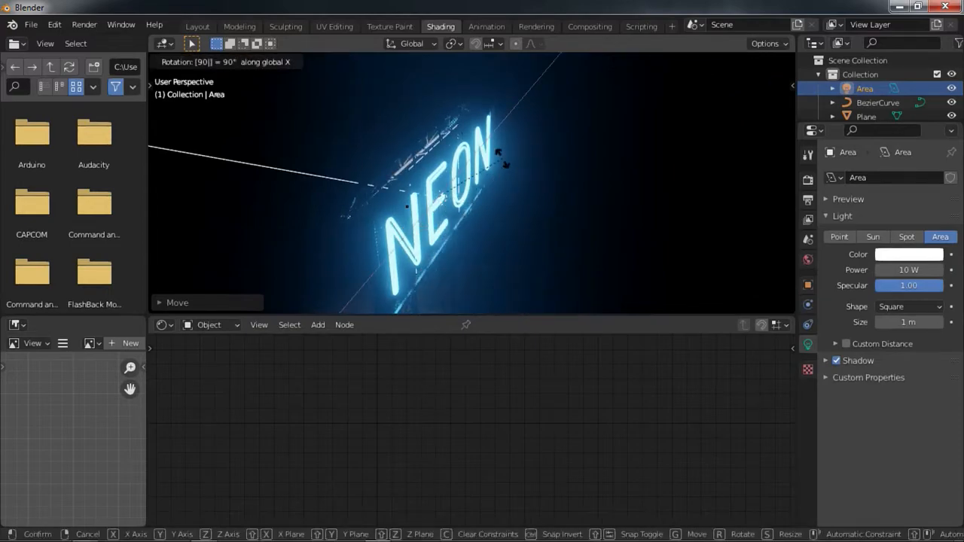
pyautogui.press('Return')
pyautogui.press('s')
pyautogui.press('x')
pyautogui.click(644, 157)
# Reposition the area light along the Y axis relative to the sign board.
pyautogui.moveTo(645, 165); pyautogui.dragTo(594, 162, button='middle')
pyautogui.press('g')
pyautogui.press('y')
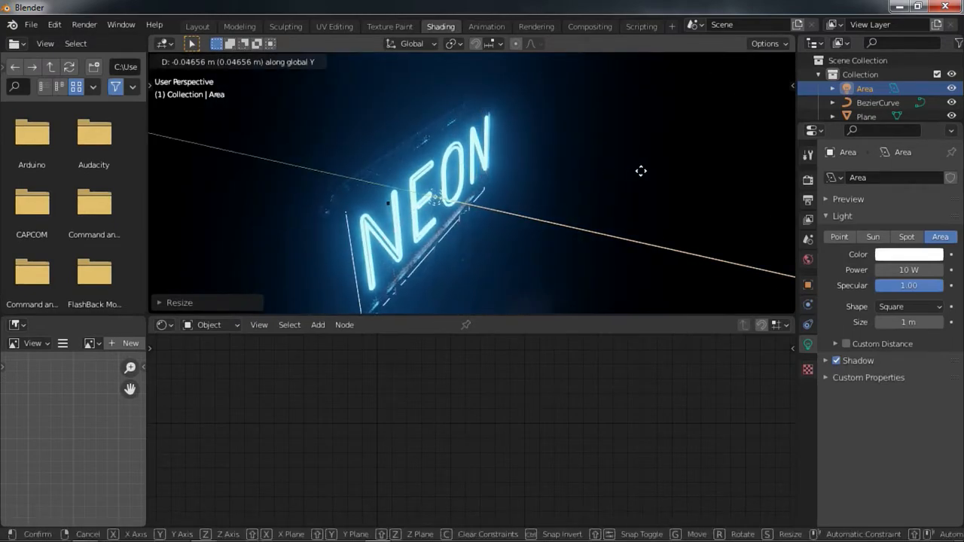
pyautogui.click(593, 214)
pyautogui.moveTo(593, 208); pyautogui.dragTo(523, 185, button='middle')
pyautogui.press('g')
pyautogui.press('y')
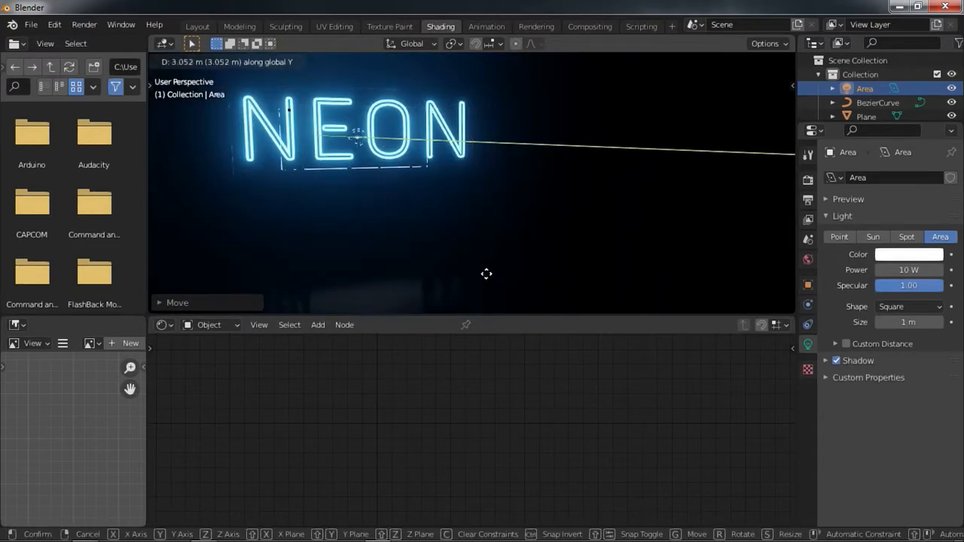
pyautogui.click(460, 277)
# Raise the area light's power to about 439.1 W and give it a light blue color.
pyautogui.moveTo(900, 270); pyautogui.dragTo(868, 254)
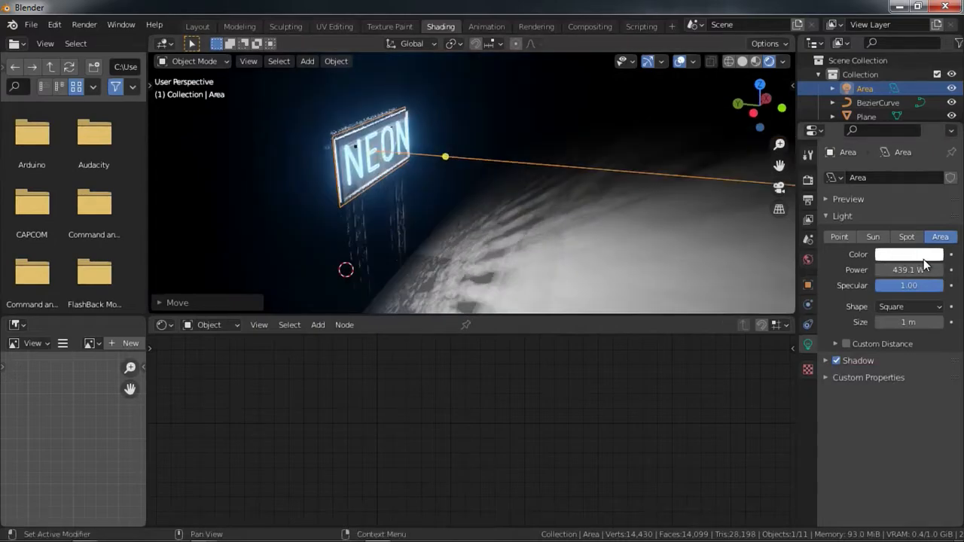
pyautogui.click(921, 254)
pyautogui.moveTo(902, 76); pyautogui.dragTo(885, 89)
# Fine-tune the blue area light's position along the Y axis near the sign board.
pyautogui.moveTo(761, 196); pyautogui.dragTo(490, 210, button='middle')
pyautogui.keyDown('shift'); pyautogui.moveTo(456, 138); pyautogui.dragTo(475, 199, button='middle'); pyautogui.keyUp('shift')
pyautogui.press('g')
pyautogui.press('y')
pyautogui.click(482, 205)
pyautogui.scroll(-3, 494, 203)
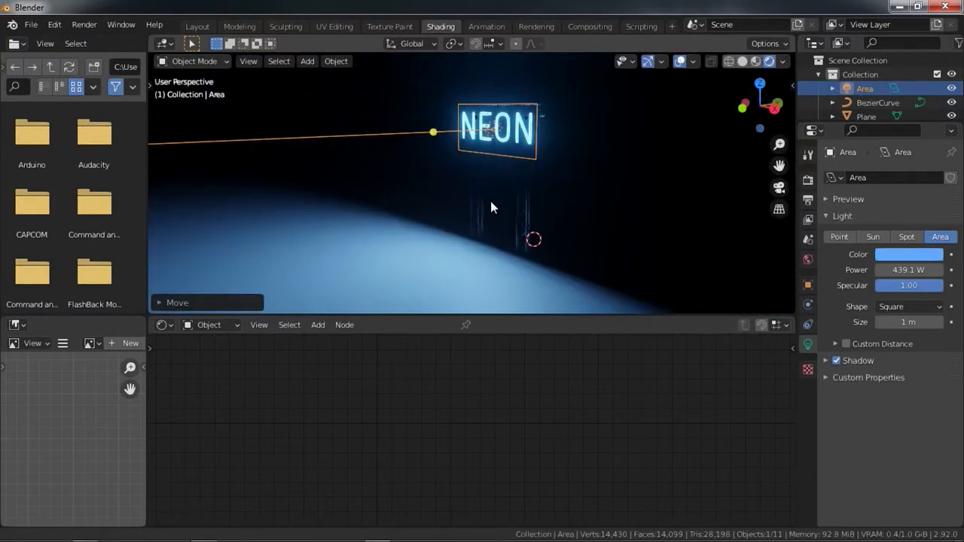
# Add a cube mesh at the base of the neon sign.
pyautogui.scroll(-2, 492, 199)
pyautogui.click(579, 147)
pyautogui.keyDown('shift'); pyautogui.moveTo(562, 150); pyautogui.dragTo(547, 151, button='middle'); pyautogui.keyUp('shift')
pyautogui.scroll(2, 549, 157)
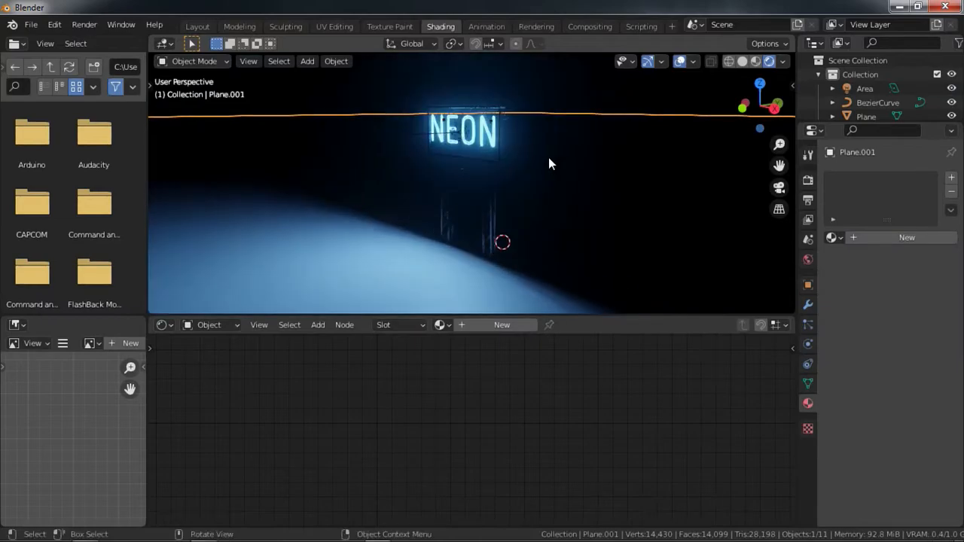
pyautogui.click(566, 78)
pyautogui.hotkey('shift', 'a')
pyautogui.moveTo(494, 53)
pyautogui.click(588, 64)
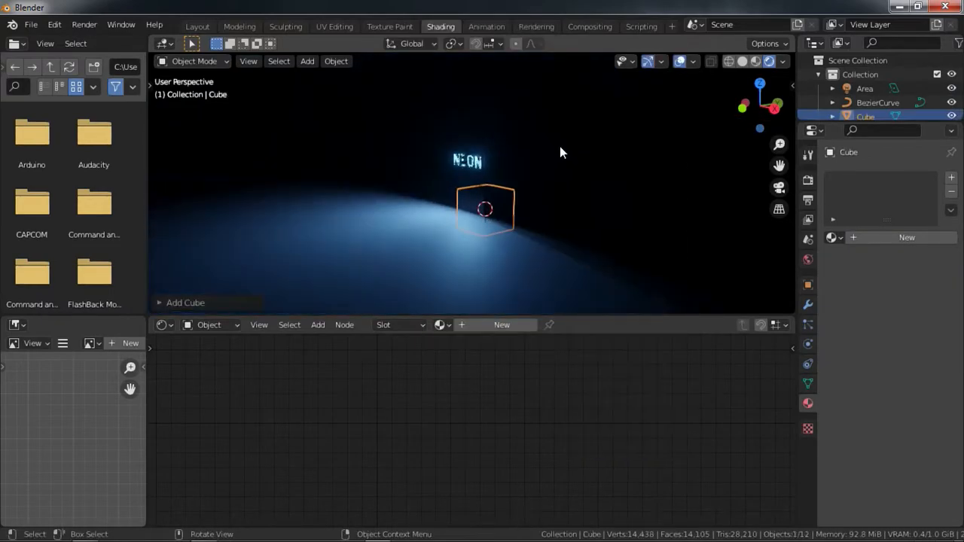
# In solid view, enlarge the cube, raise it along Z and widen it in X and Y until it encloses the whole sign.
pyautogui.press('z')
pyautogui.scroll(3, 520, 217)
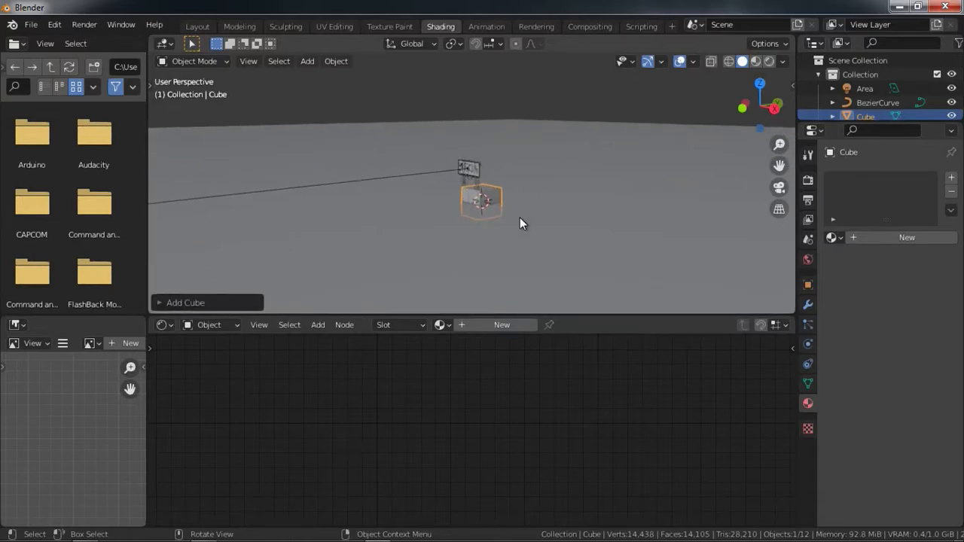
pyautogui.press('s')
pyautogui.click(496, 174)
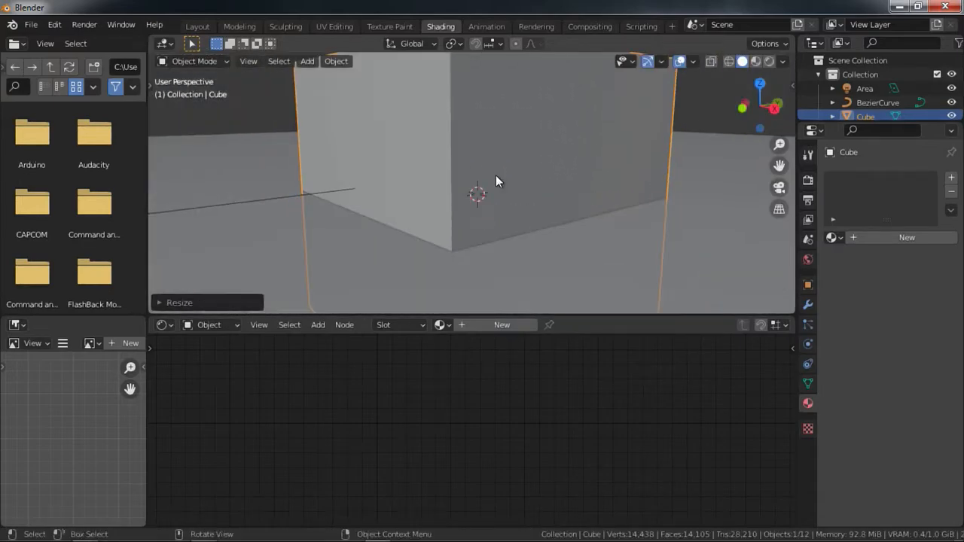
pyautogui.press('g')
pyautogui.press('z')
pyautogui.click(512, 112)
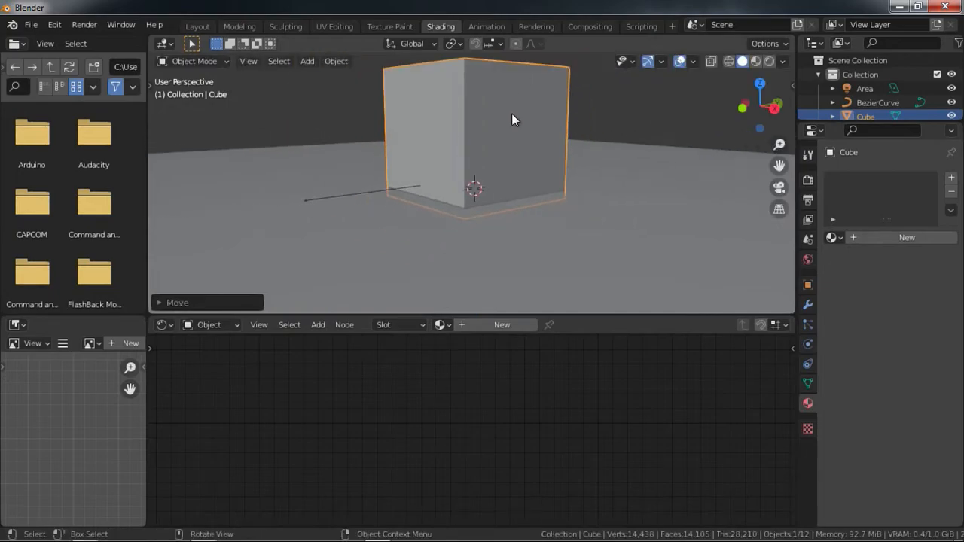
pyautogui.press('s')
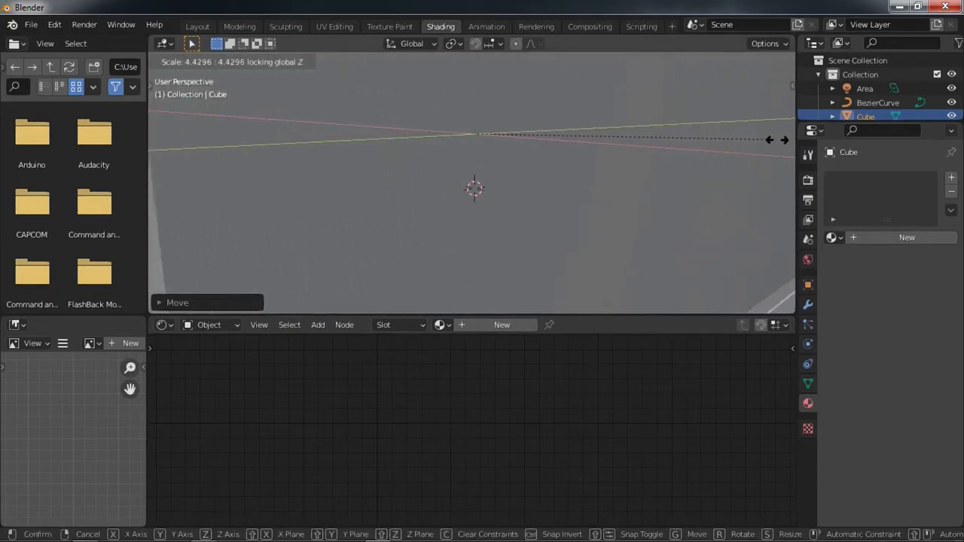
pyautogui.click(164, 138)
# Create a new material for the enclosing cube and delete its default surface shader node.
pyautogui.scroll(5, 486, 192)
pyautogui.moveTo(490, 188); pyautogui.dragTo(561, 213, button='middle')
pyautogui.scroll(5, 500, 207)
pyautogui.moveTo(561, 212); pyautogui.dragTo(521, 218, button='middle')
pyautogui.scroll(3, 519, 219)
pyautogui.keyDown('shift'); pyautogui.moveTo(396, 244); pyautogui.dragTo(528, 253, button='middle'); pyautogui.keyUp('shift')
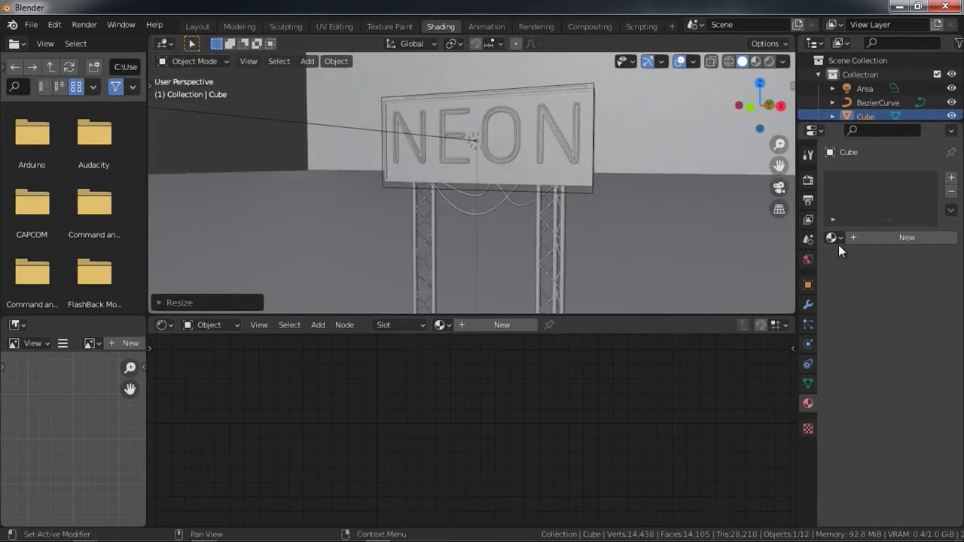
pyautogui.click(889, 238)
pyautogui.press('x')
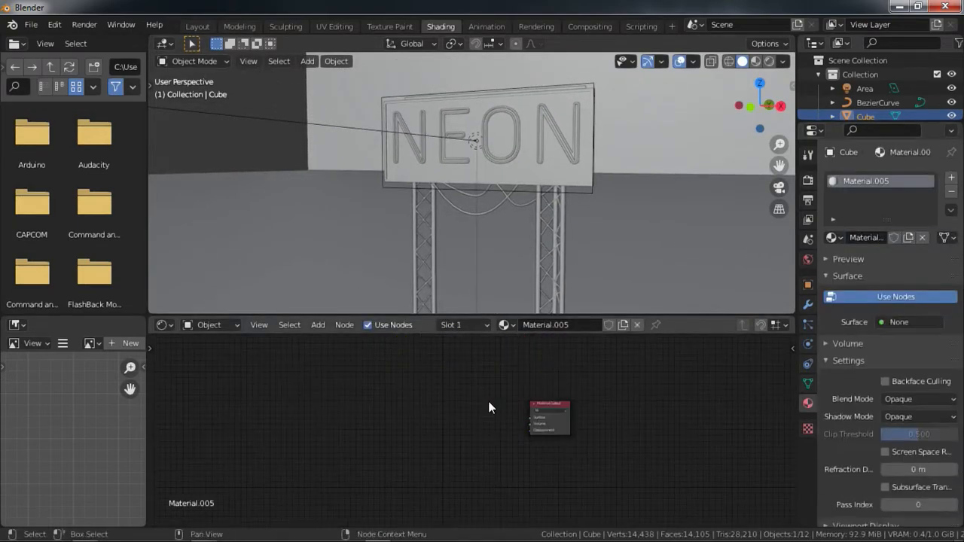
# Add a Principled Volume node and connect it to the Material Output's Volume input, with the viewport in rendered view.
pyautogui.hotkey('shift', 'a')
pyautogui.moveTo(456, 412)
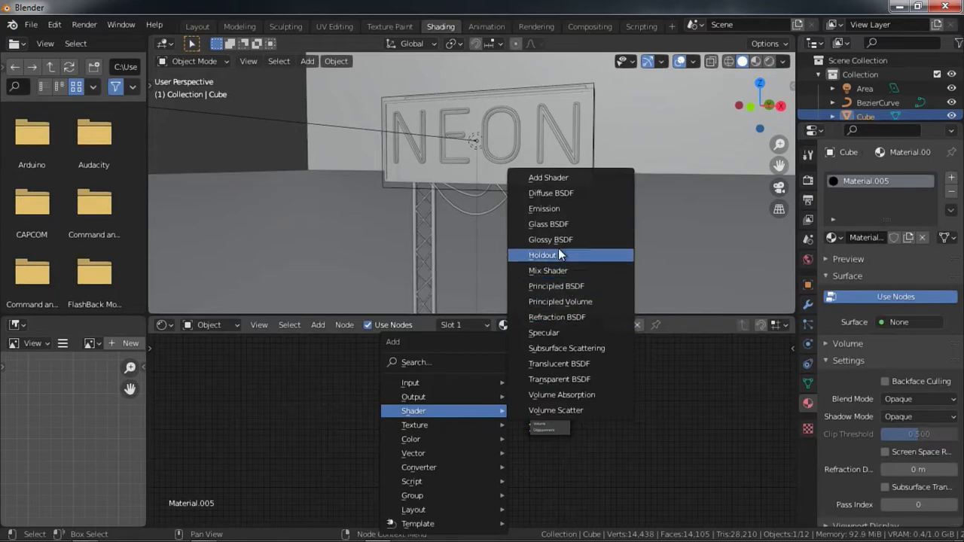
pyautogui.click(585, 301)
pyautogui.click(500, 449)
pyautogui.moveTo(455, 427); pyautogui.dragTo(564, 420)
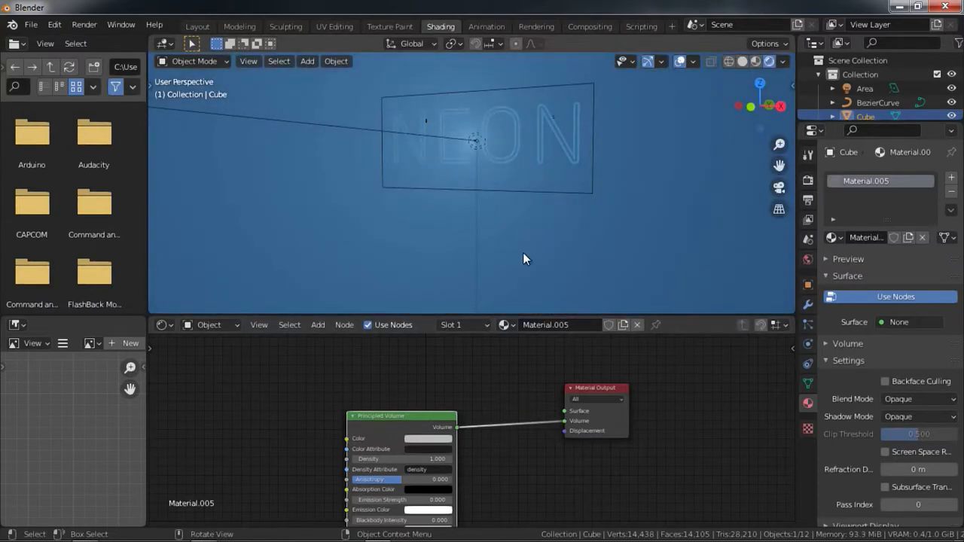
# Set the Principled Volume density to 0.03 to thin out the fog around the sign.
pyautogui.scroll(3, 447, 421)
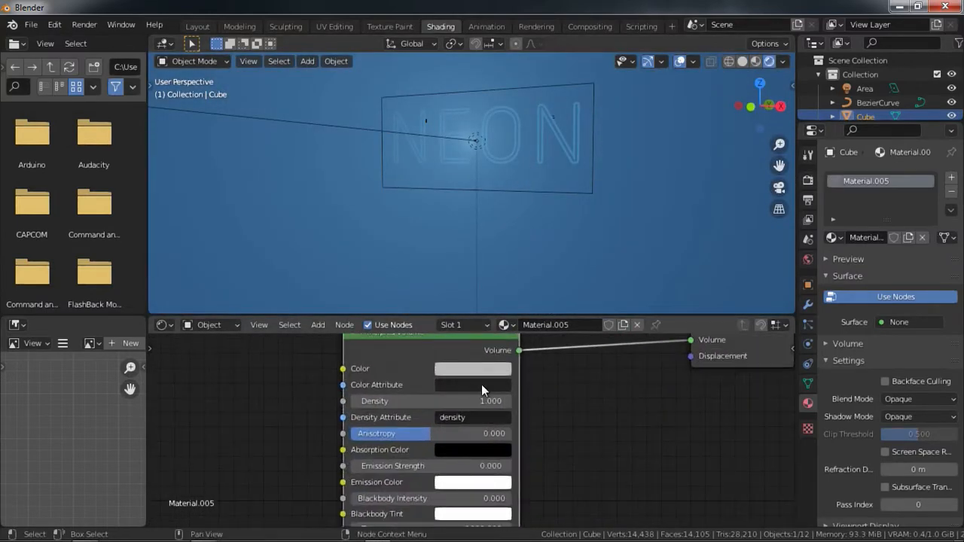
pyautogui.click(472, 402)
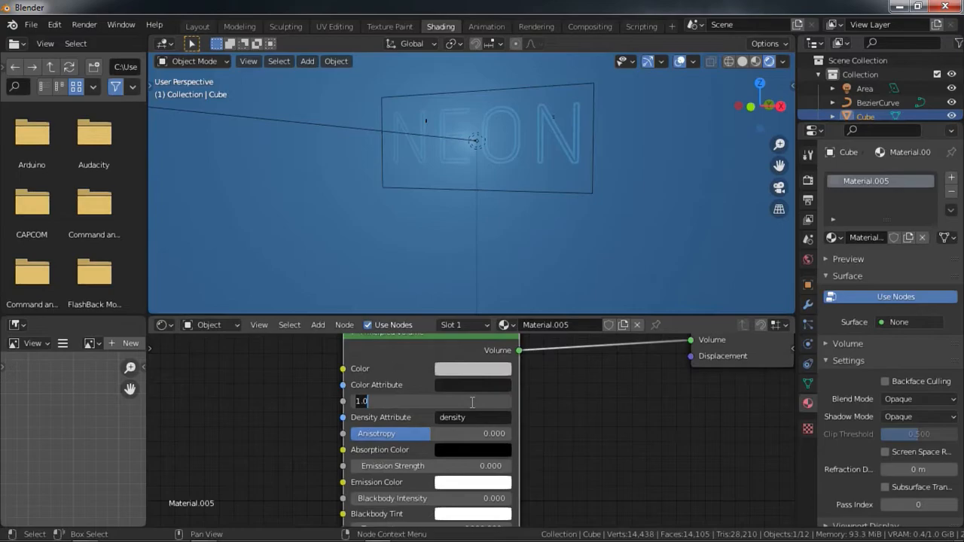
pyautogui.press('Return')
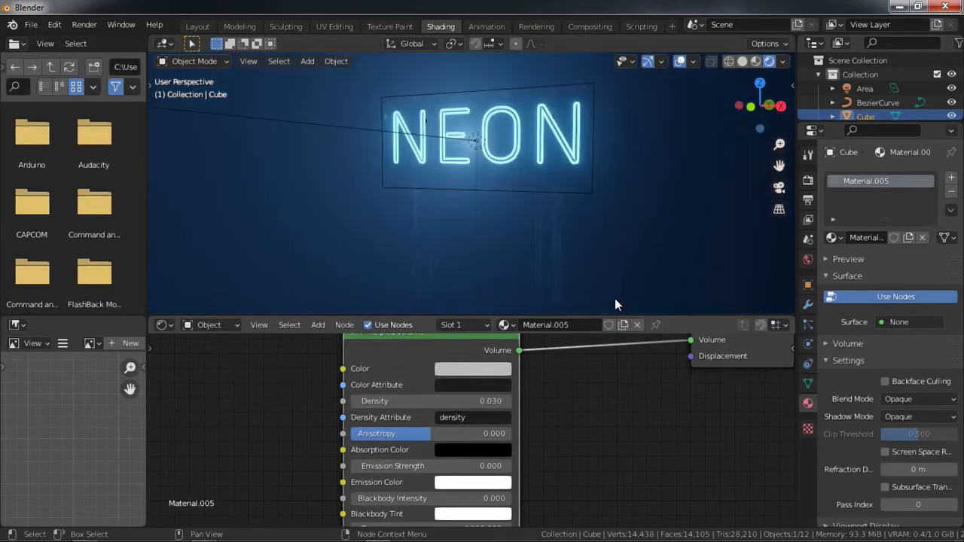
pyautogui.scroll(-2, 561, 211)
pyautogui.moveTo(561, 211); pyautogui.dragTo(517, 165, button='middle')
pyautogui.scroll(-2, 517, 165)
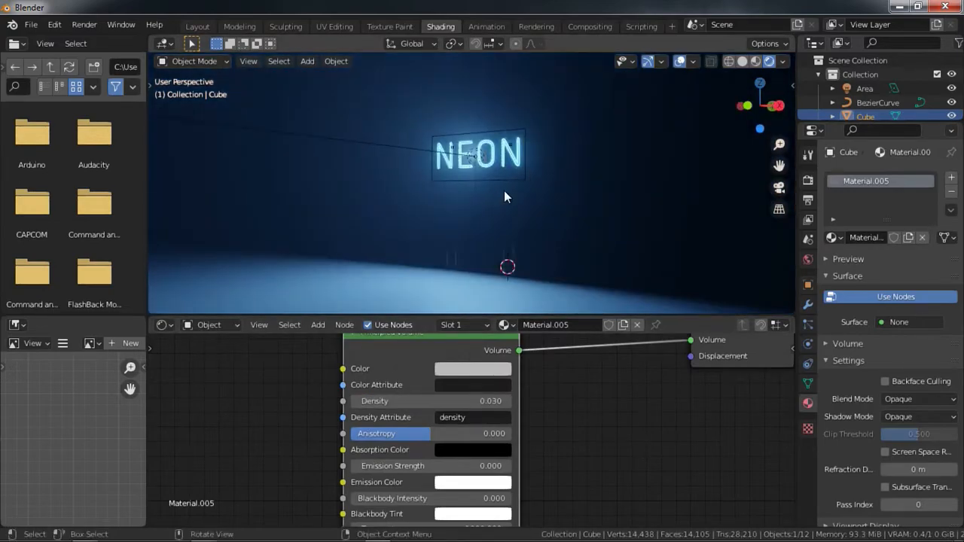
# Add a second area light and move it up and to one side of the sign.
pyautogui.hotkey('shift', 'a')
pyautogui.moveTo(465, 368)
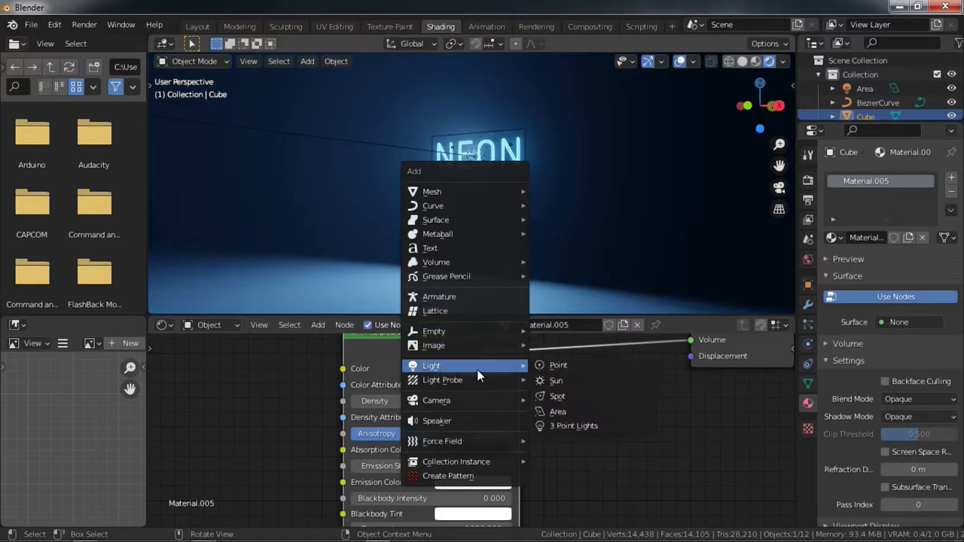
pyautogui.click(557, 412)
pyautogui.press('g')
pyautogui.click(340, 153)
# Rotate the second area light to point across the sign scene and raise its power to about 799.1 W.
pyautogui.moveTo(339, 150); pyautogui.dragTo(383, 184, button='middle')
pyautogui.press('r')
pyautogui.click(583, 82)
pyautogui.moveTo(909, 269); pyautogui.dragTo(946, 270)
# Add a camera, make it active from the current view and fly it closer to frame the sign from a low angle.
pyautogui.scroll(3, 511, 196)
pyautogui.hotkey('shift', 'a')
pyautogui.moveTo(474, 260)
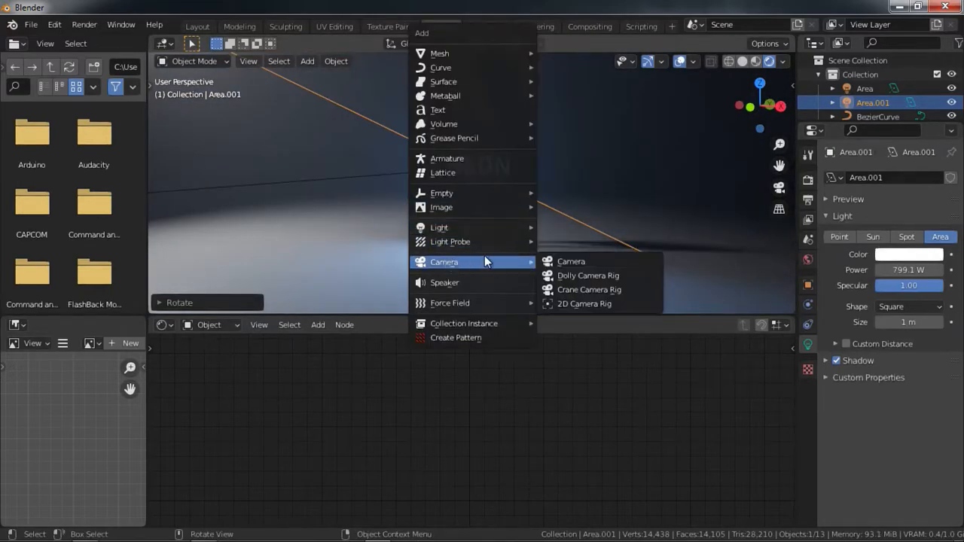
pyautogui.click(581, 256)
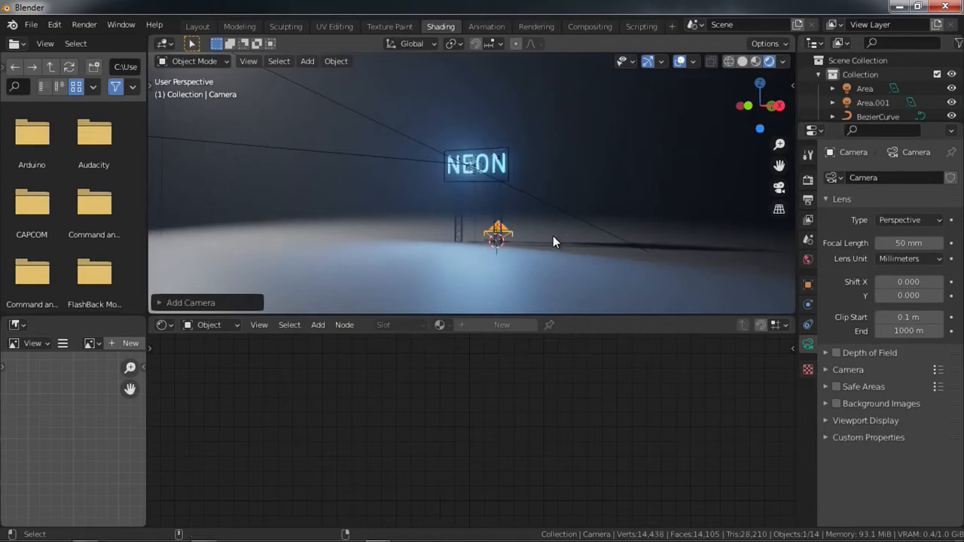
pyautogui.press('ctrl+KP_0')
pyautogui.hotkey('shift', '`')
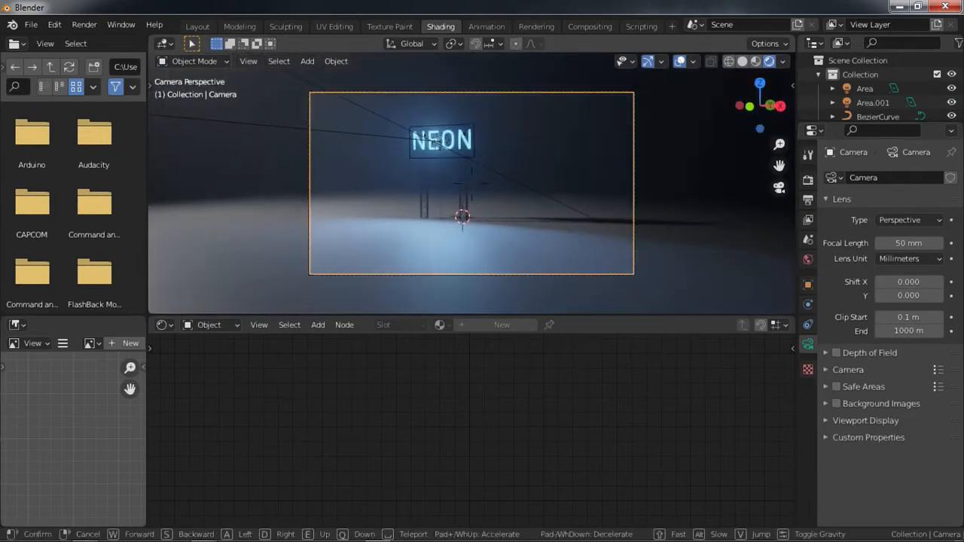
pyautogui.press('w')
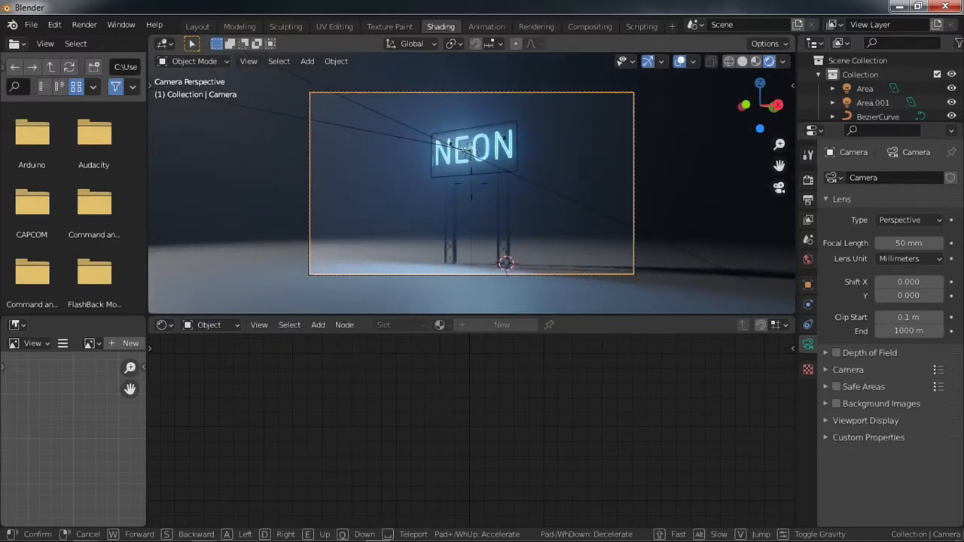
pyautogui.click(436, 263)
# Select the ground plane and create a new material for it.
pyautogui.click(366, 255)
pyautogui.scroll(1, 338, 285)
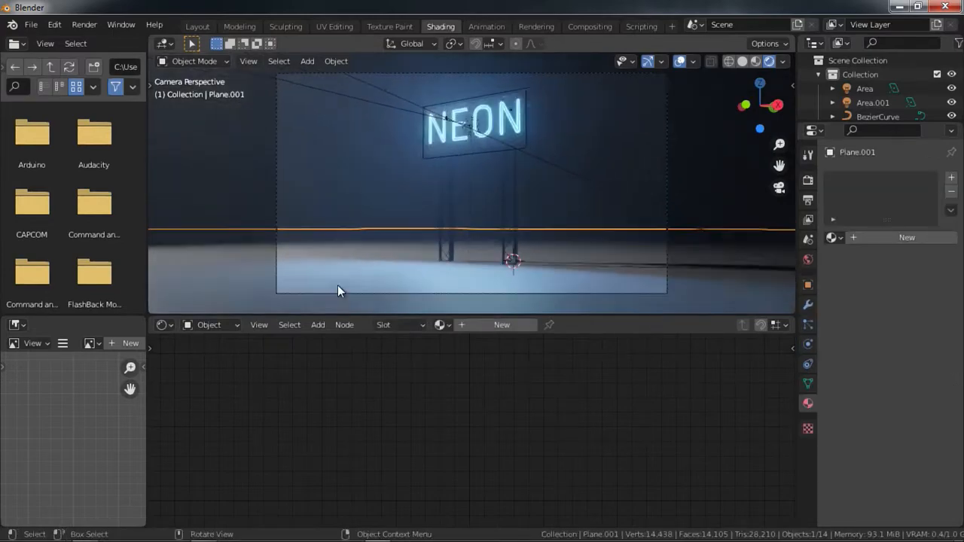
pyautogui.scroll(3, 338, 292)
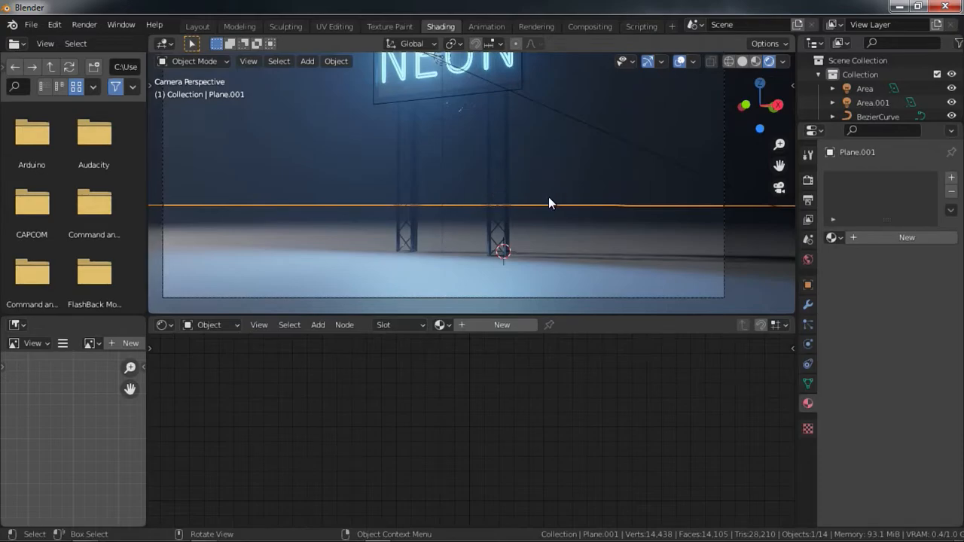
pyautogui.click(502, 326)
# Switch to the file explorer, open the "concrete wet" texture folder and place its window clear of the node editor.
pyautogui.moveTo(142, 526)
pyautogui.click(86, 531)
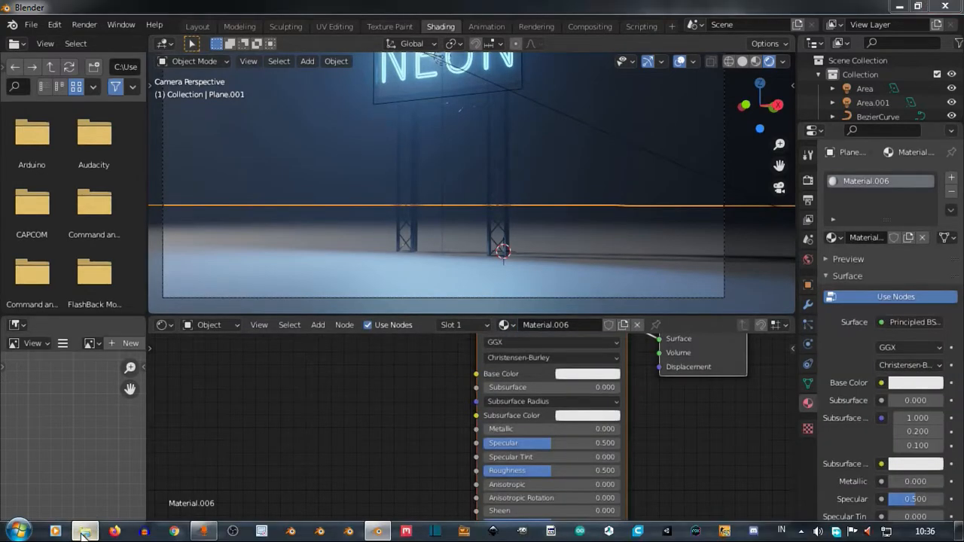
pyautogui.click(78, 49)
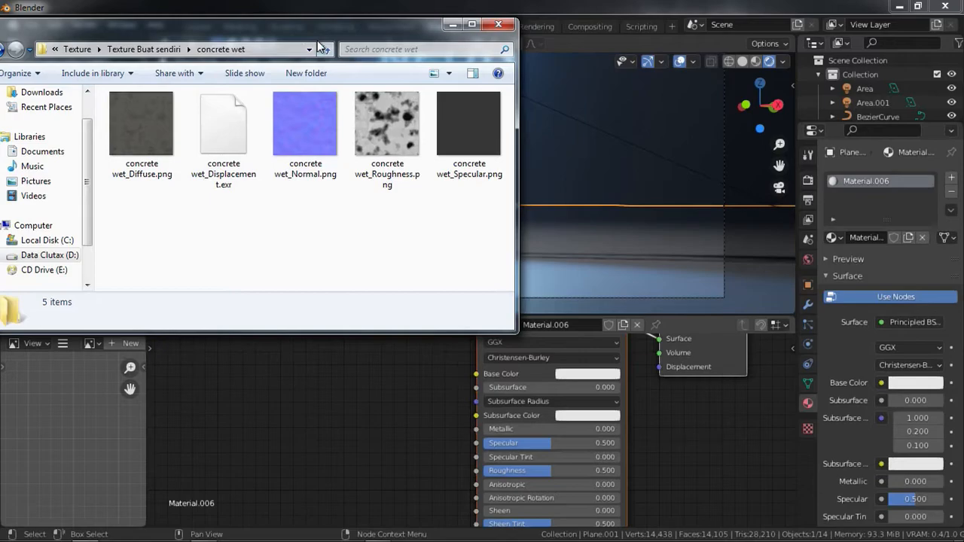
pyautogui.moveTo(309, 24); pyautogui.dragTo(266, 20)
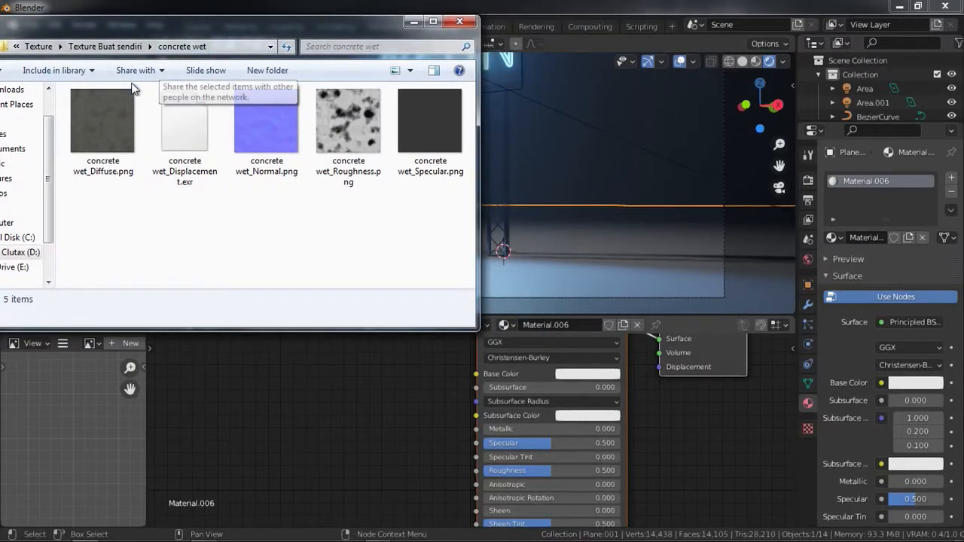
# Bring the concrete wet Diffuse, Normal, Roughness and Specular images into the ground material's node tree.
pyautogui.moveTo(99, 114); pyautogui.dragTo(398, 413)
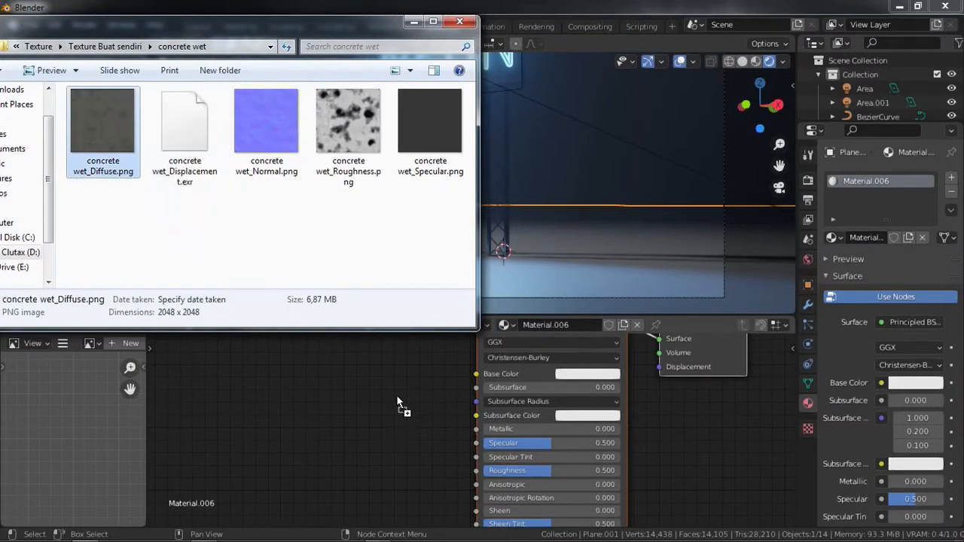
pyautogui.moveTo(266, 121); pyautogui.dragTo(704, 490)
pyautogui.moveTo(348, 136); pyautogui.dragTo(275, 480)
pyautogui.moveTo(427, 139); pyautogui.dragTo(337, 488)
# Arrange the texture nodes and connect diffuse to Base Color, specular to Specular and roughness to Roughness on the Principled BSDF.
pyautogui.click(459, 417)
pyautogui.scroll(-8, 459, 417)
pyautogui.scroll(3, 463, 408)
pyautogui.scroll(3, 415, 450)
pyautogui.moveTo(415, 450); pyautogui.dragTo(346, 352, button='middle')
pyautogui.moveTo(366, 394); pyautogui.dragTo(409, 335)
pyautogui.moveTo(406, 366); pyautogui.dragTo(402, 431, button='middle')
pyautogui.moveTo(407, 376); pyautogui.dragTo(408, 354)
pyautogui.scroll(-3, 572, 428)
pyautogui.moveTo(572, 428); pyautogui.dragTo(422, 503)
# Add a Normal Map node between the normal texture and the Principled BSDF, and set the non-diffuse textures' color space to Non-Color.
pyautogui.hotkey('shift', 'a')
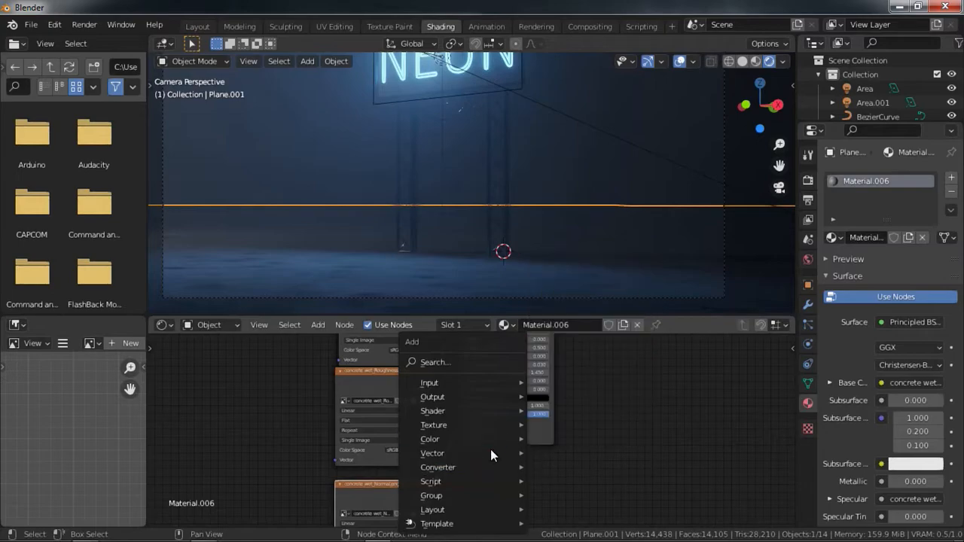
pyautogui.moveTo(483, 454)
pyautogui.click(568, 391)
pyautogui.click(468, 443)
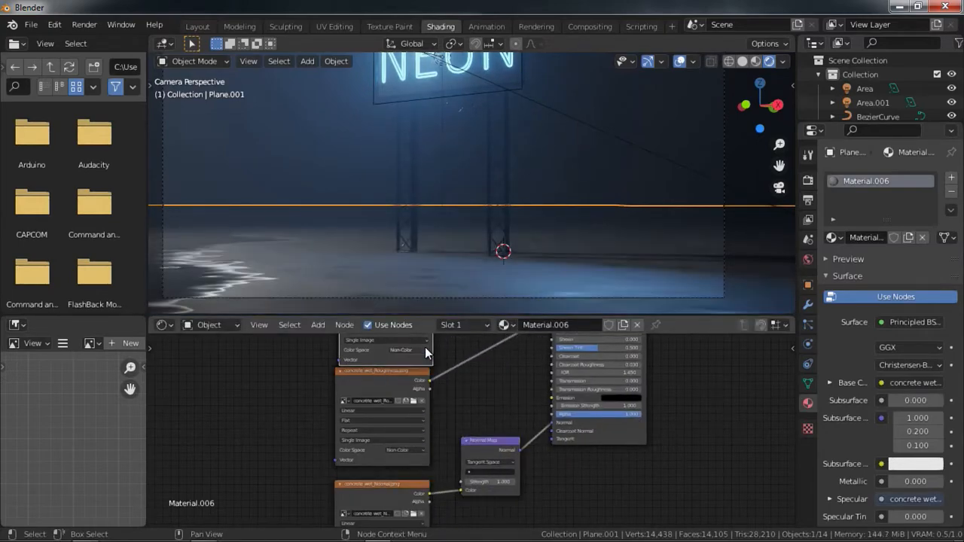
pyautogui.keyDown('shift'); pyautogui.scroll(-4, 419, 471); pyautogui.keyUp('shift')
pyautogui.click(419, 472)
pyautogui.click(411, 439)
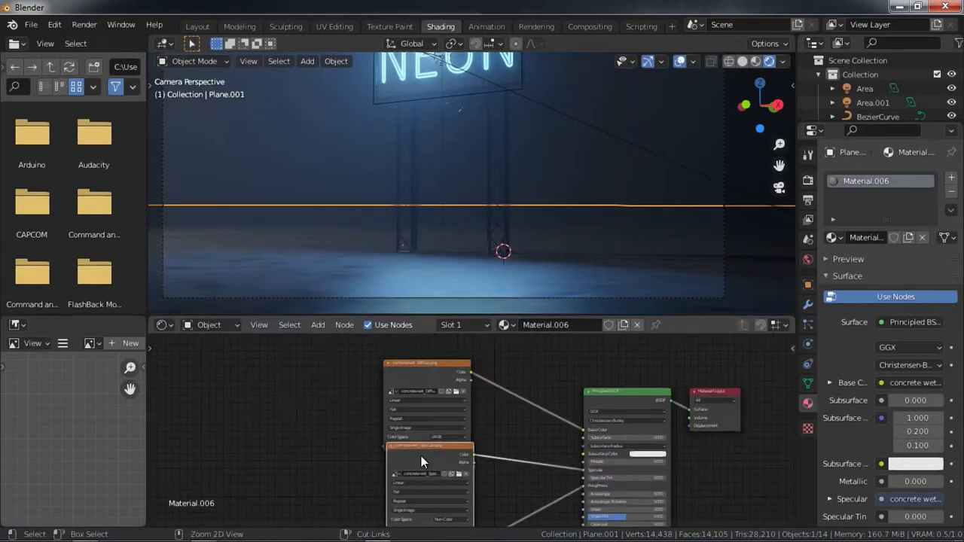
# Add Texture Coordinate and Mapping nodes to the specular texture and move them clear of the texture nodes.
pyautogui.hotkey('ctrl', 't')
pyautogui.moveTo(468, 428); pyautogui.dragTo(552, 384, button='middle')
pyautogui.press('g')
pyautogui.click(429, 417)
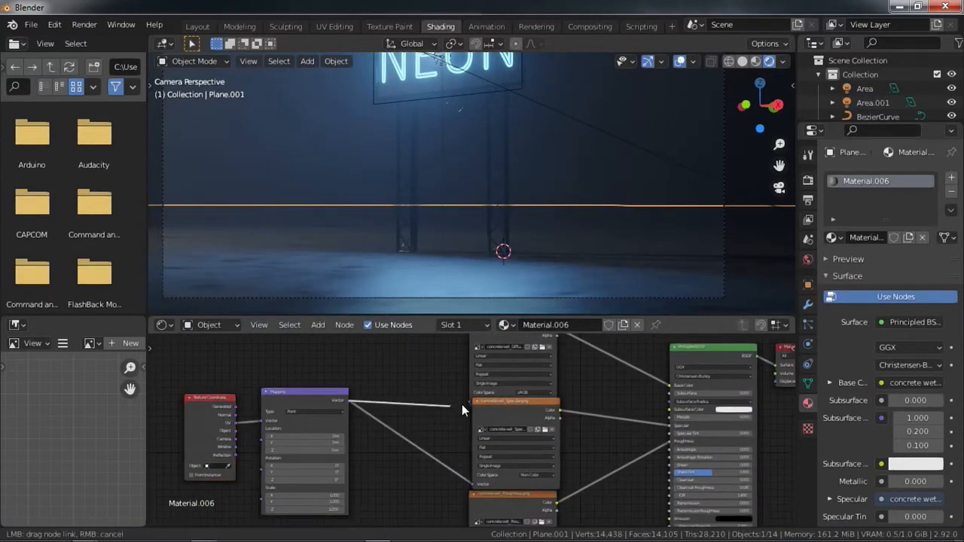
# Shift the specular texture node aside and connect the Mapping vector output to the diffuse, roughness and normal textures.
pyautogui.moveTo(469, 401); pyautogui.dragTo(526, 408)
pyautogui.moveTo(349, 400); pyautogui.dragTo(469, 403)
pyautogui.keyDown('shift'); pyautogui.scroll(-3, 378, 359); pyautogui.keyUp('shift')
pyautogui.scroll(-5, 384, 357)
pyautogui.moveTo(388, 354); pyautogui.dragTo(466, 469)
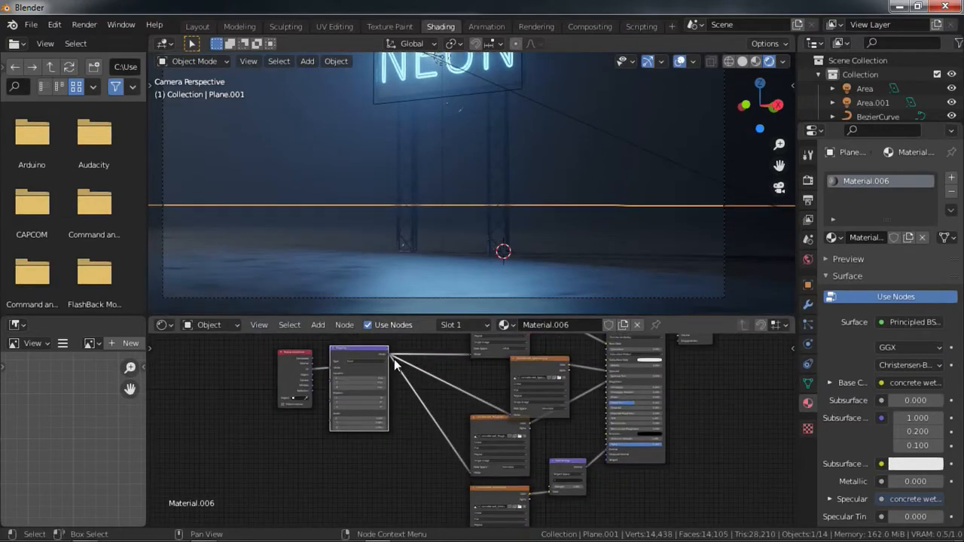
pyautogui.keyDown('shift'); pyautogui.scroll(-2, 447, 462); pyautogui.keyUp('shift')
pyautogui.scroll(-4, 446, 459)
pyautogui.moveTo(406, 342); pyautogui.dragTo(463, 477)
# Set the Mapping node's X, Y and Z scale to 10 for the concrete textures.
pyautogui.scroll(10, 399, 407)
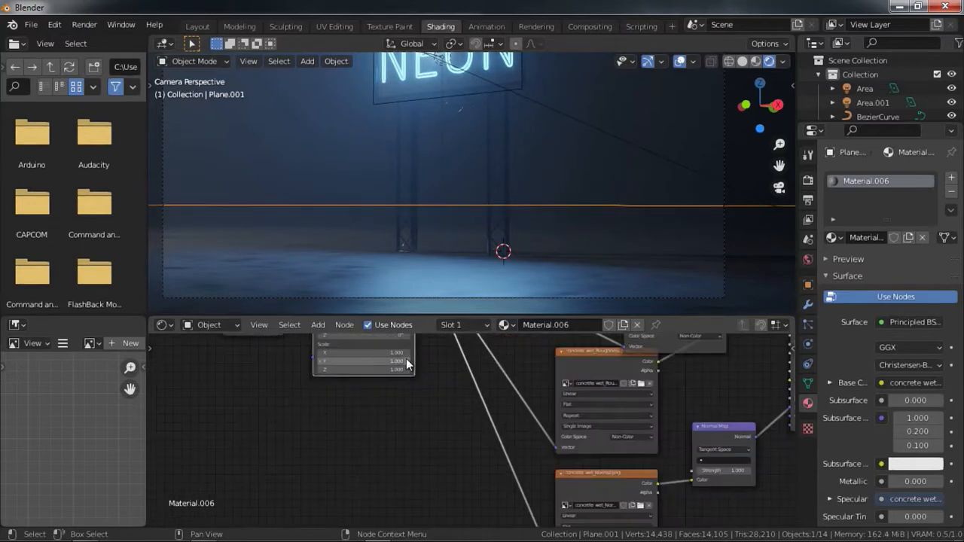
pyautogui.moveTo(396, 354); pyautogui.dragTo(397, 370)
pyautogui.write('10')
pyautogui.press('Return')
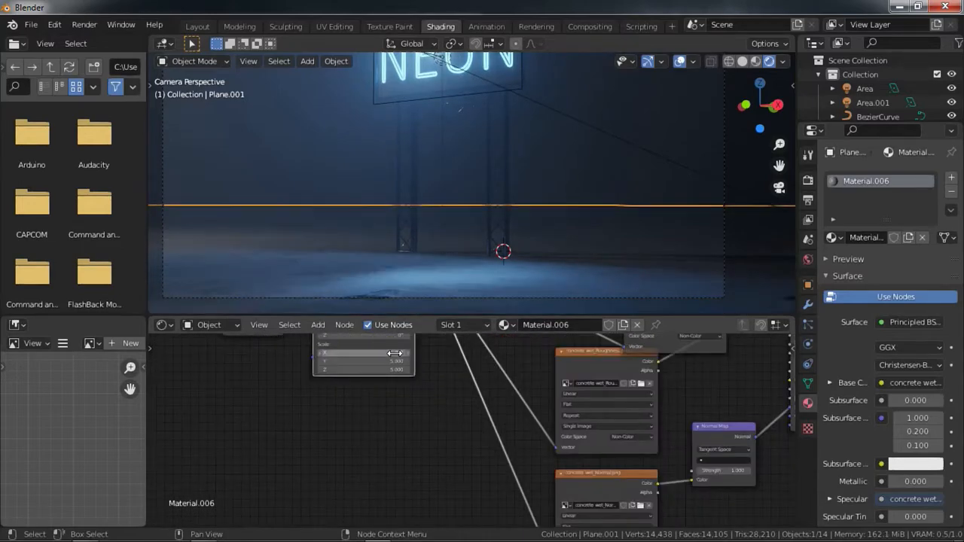
# Move the ground plane horizontally to shift its puddles in front of the sign, and hide the viewport overlays.
pyautogui.press('g')
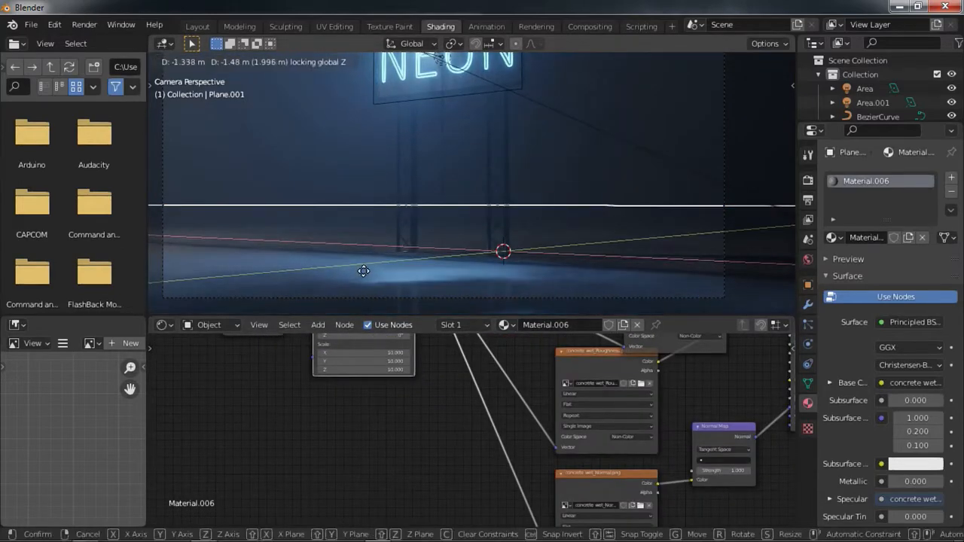
pyautogui.click(452, 270)
pyautogui.moveTo(498, 269); pyautogui.dragTo(491, 250, button='middle')
pyautogui.moveTo(511, 288); pyautogui.dragTo(505, 281, button='middle')
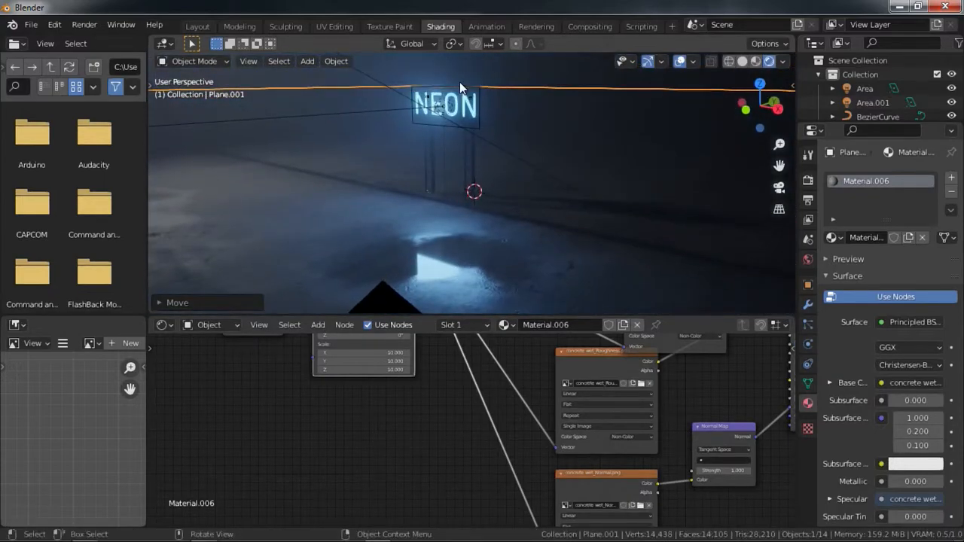
pyautogui.click(680, 61)
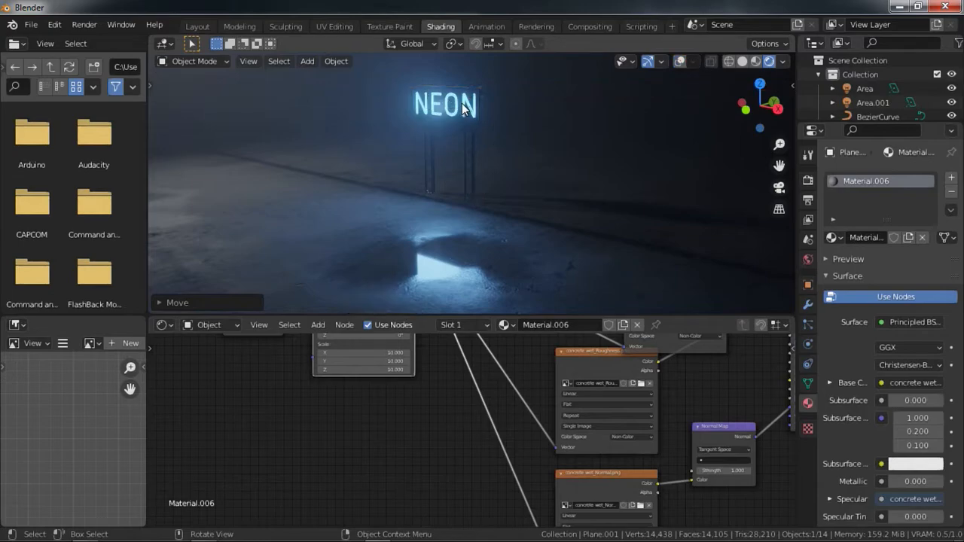
# Show the viewport overlays again and select the area light in front of the sign.
pyautogui.moveTo(461, 169); pyautogui.dragTo(475, 160, button='middle')
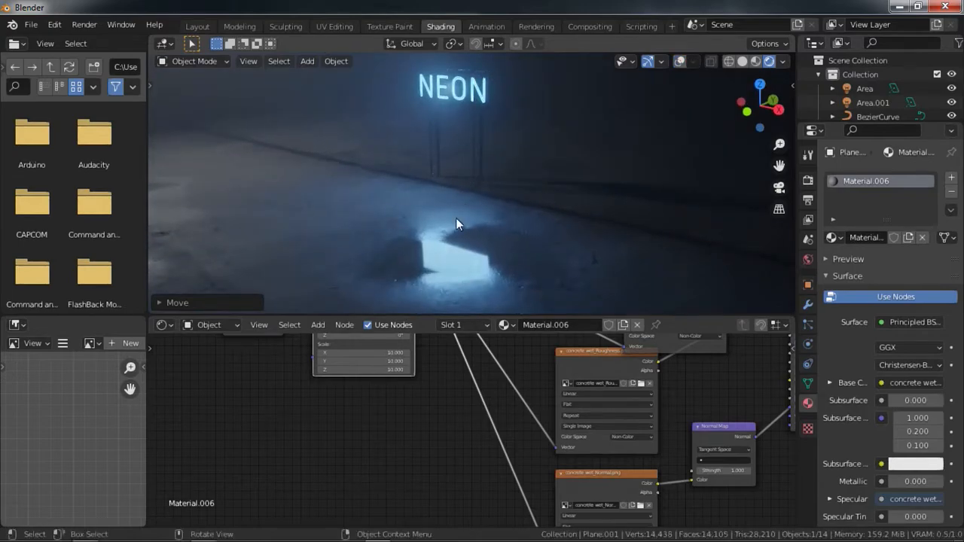
pyautogui.moveTo(434, 87); pyautogui.dragTo(430, 140, button='middle')
pyautogui.click(430, 137)
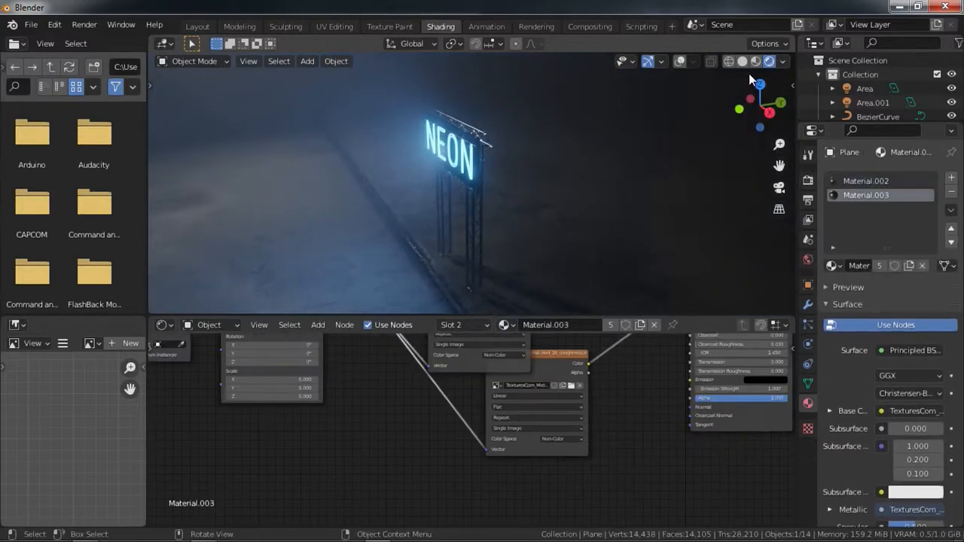
pyautogui.click(682, 60)
pyautogui.click(447, 152)
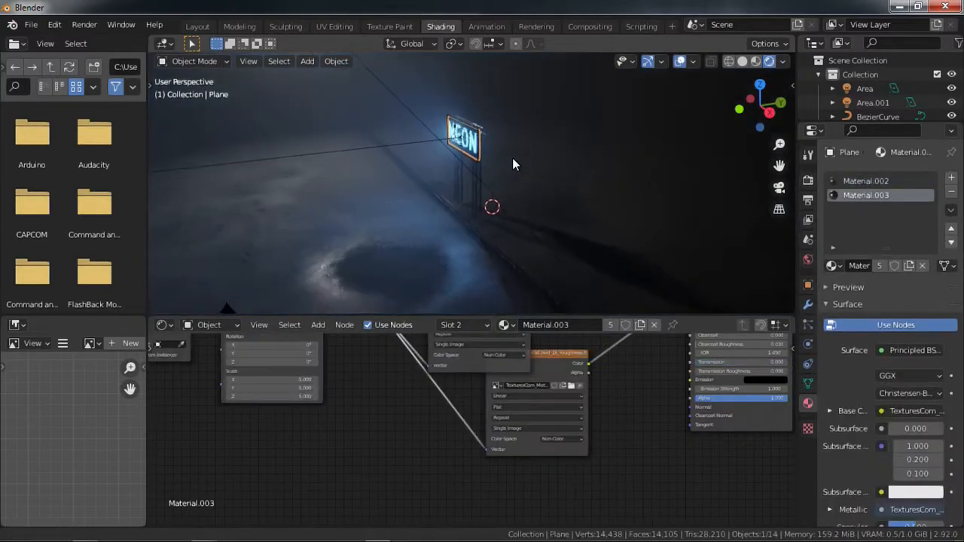
pyautogui.moveTo(513, 164); pyautogui.dragTo(473, 111, button='middle')
pyautogui.click(463, 113)
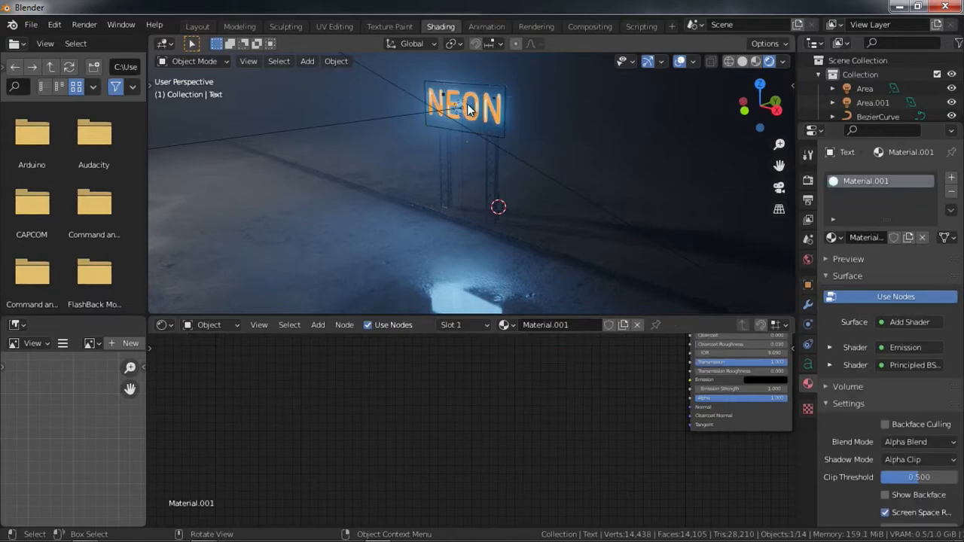
pyautogui.click(468, 110)
pyautogui.press('g')
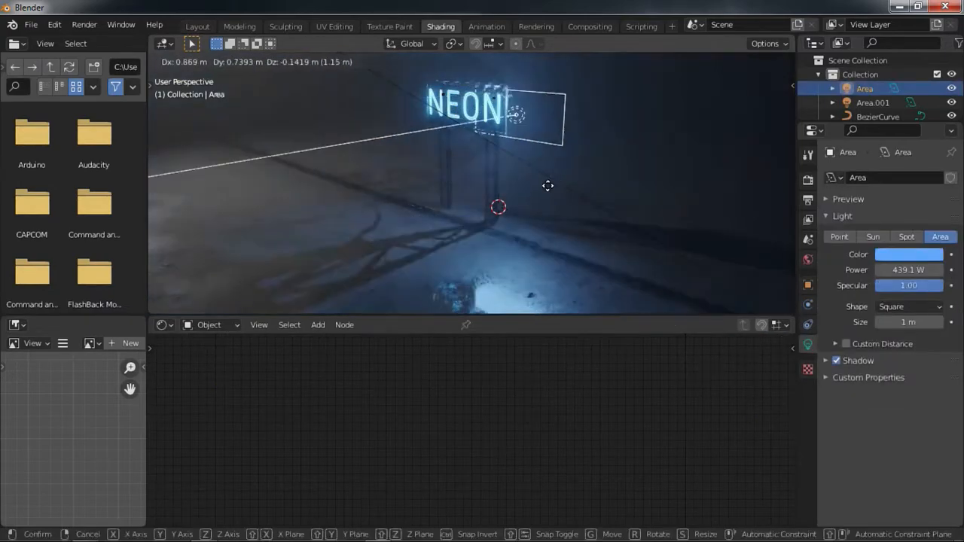
pyautogui.rightClick(524, 185)
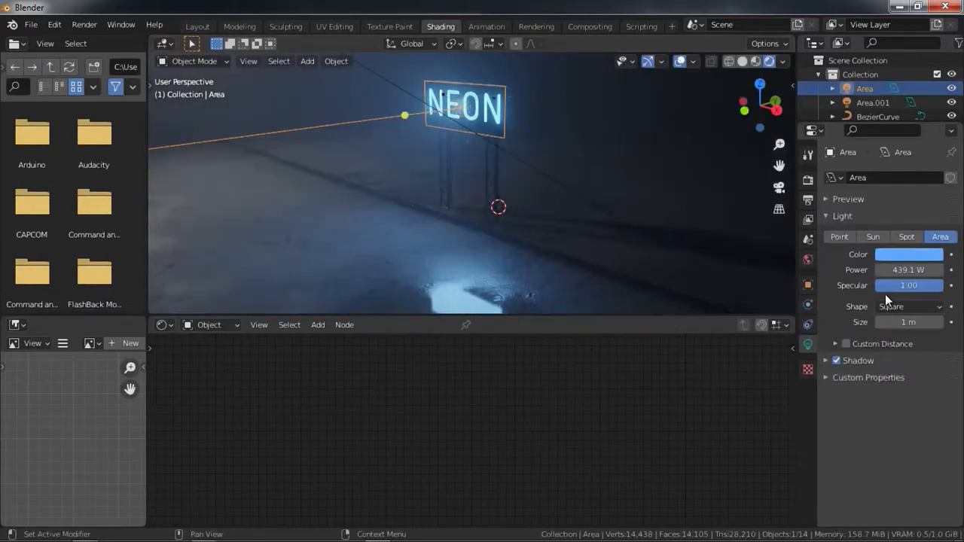
# Try the sign's area light with a specular of 0.00, compare the puddle reflection, and restore it to 1.00.
pyautogui.moveTo(897, 286); pyautogui.dragTo(867, 286)
pyautogui.moveTo(740, 237); pyautogui.dragTo(563, 159, button='middle')
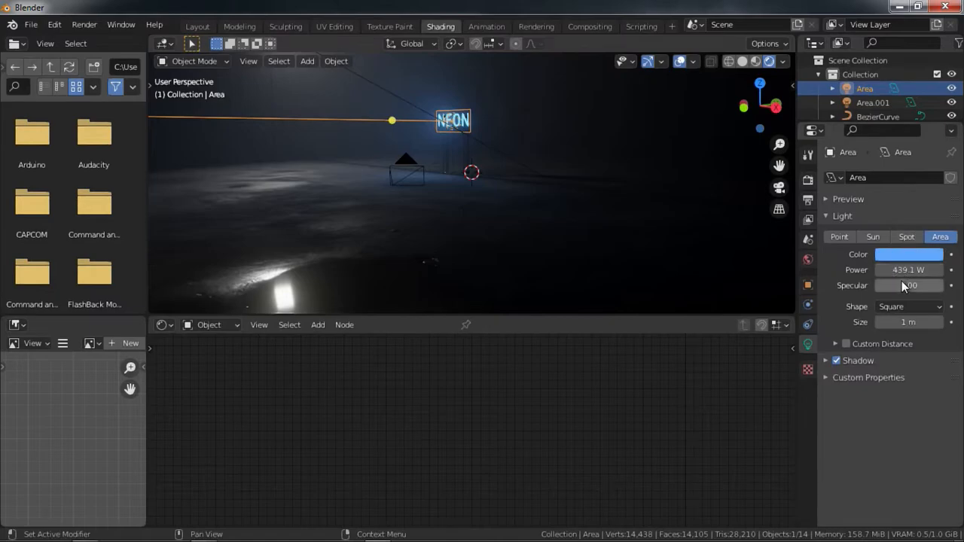
pyautogui.moveTo(898, 286)
pyautogui.mouseDown()
pyautogui.moveTo(928, 286)
pyautogui.moveTo(882, 285)
pyautogui.mouseUp()
pyautogui.moveTo(611, 176); pyautogui.dragTo(545, 157, button='middle')
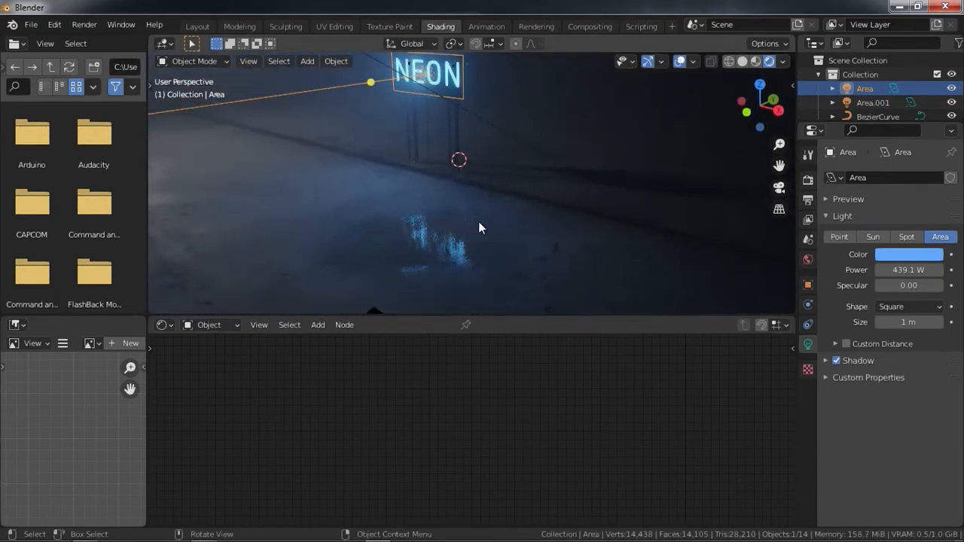
pyautogui.moveTo(603, 211); pyautogui.dragTo(493, 208, button='middle')
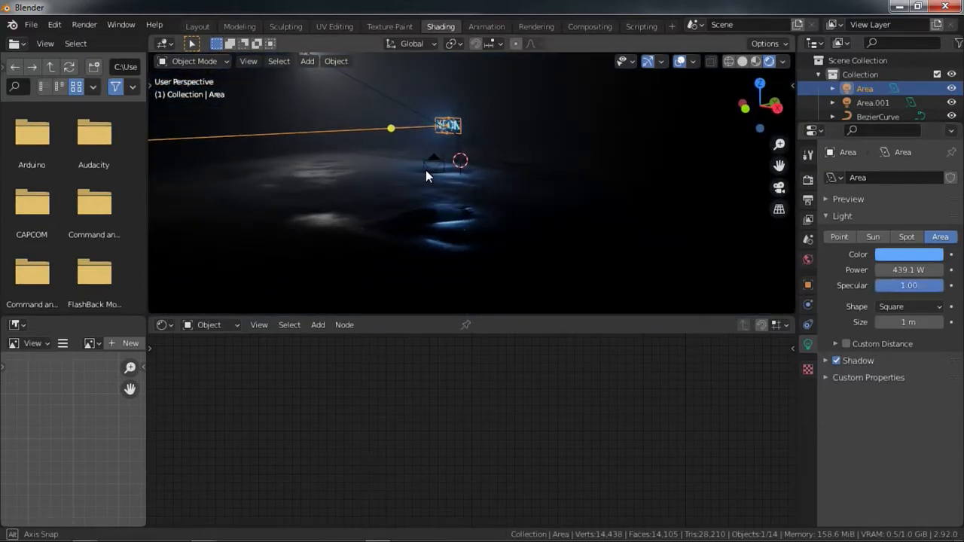
pyautogui.moveTo(426, 177); pyautogui.dragTo(441, 213, button='middle')
pyautogui.scroll(8, 422, 207)
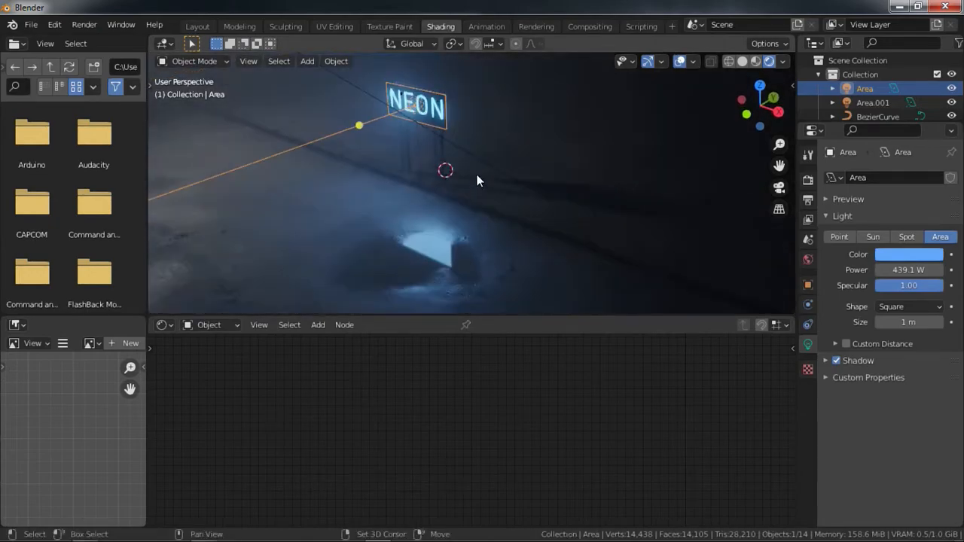
pyautogui.moveTo(475, 181); pyautogui.dragTo(470, 204, button='middle')
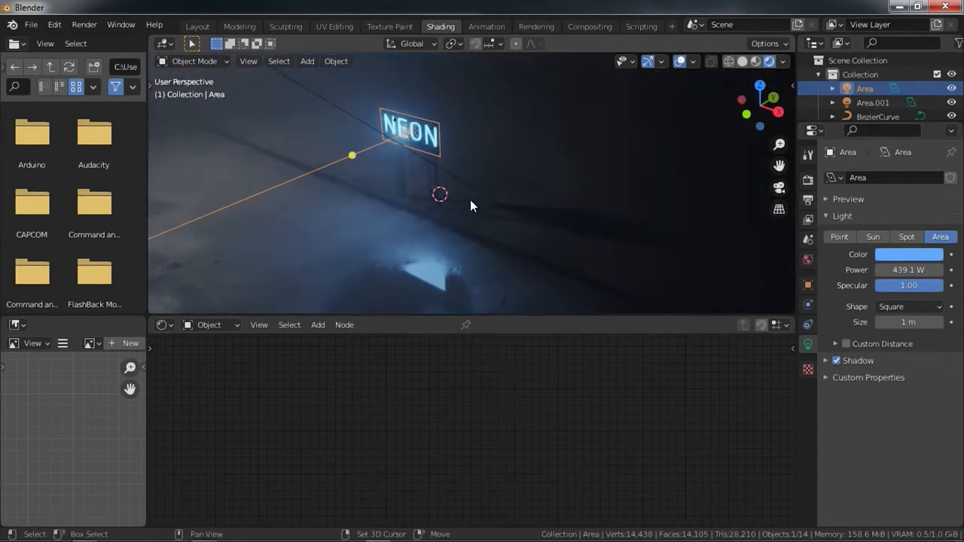
# Reframe the sign in camera view by moving the camera back with walk navigation, and save the project as NEON KERLIP.blend.
pyautogui.click(492, 239)
pyautogui.press('KP_0')
pyautogui.hotkey('shift', '`')
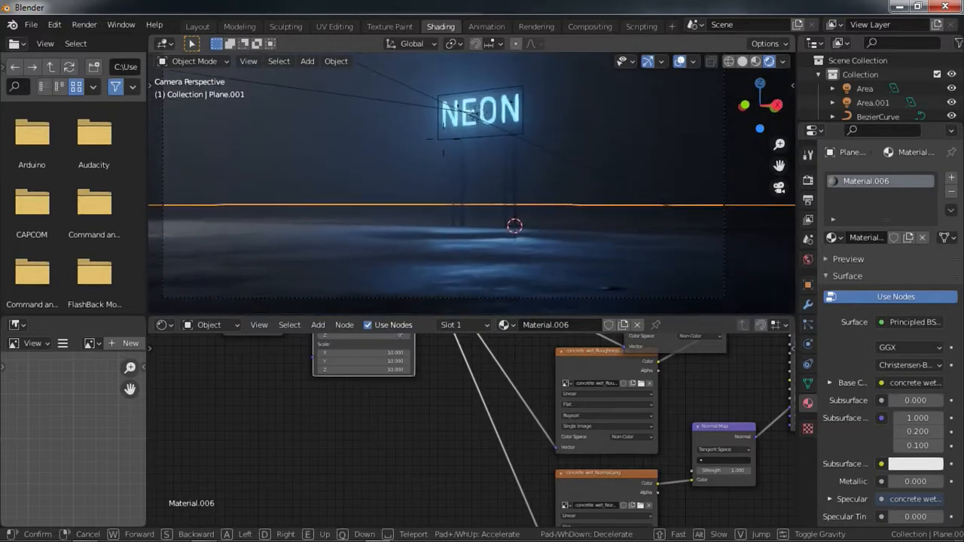
pyautogui.press('s')
pyautogui.click(552, 156)
pyautogui.click(557, 139)
pyautogui.hotkey('ctrl', 's')
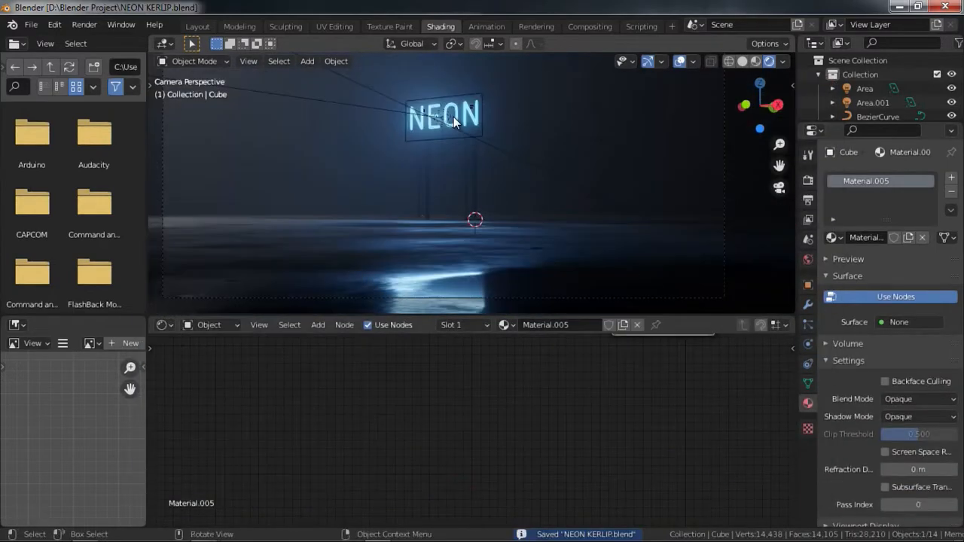
# Select the NEON text up close and switch the viewport to solid shading.
pyautogui.click(453, 117)
pyautogui.moveTo(454, 117); pyautogui.dragTo(505, 204, button='middle')
pyautogui.scroll(5, 499, 168)
pyautogui.scroll(6, 464, 183)
pyautogui.moveTo(419, 180); pyautogui.dragTo(444, 189, button='middle')
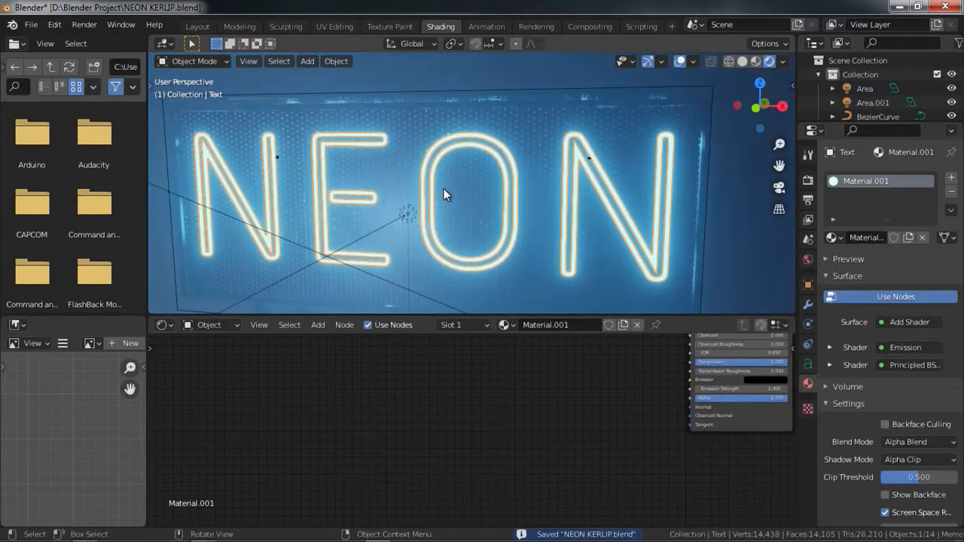
pyautogui.scroll(-4, 461, 182)
pyautogui.press('z')
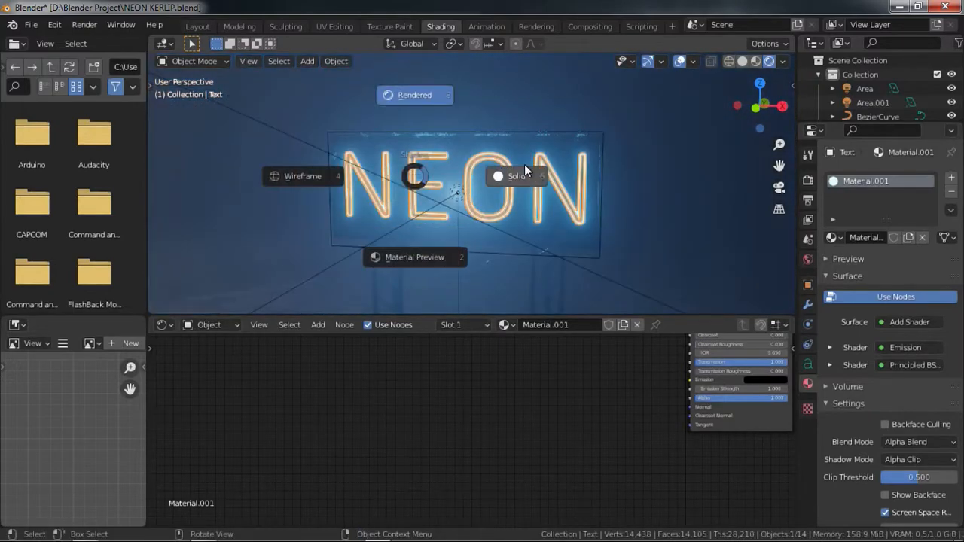
pyautogui.click(457, 173)
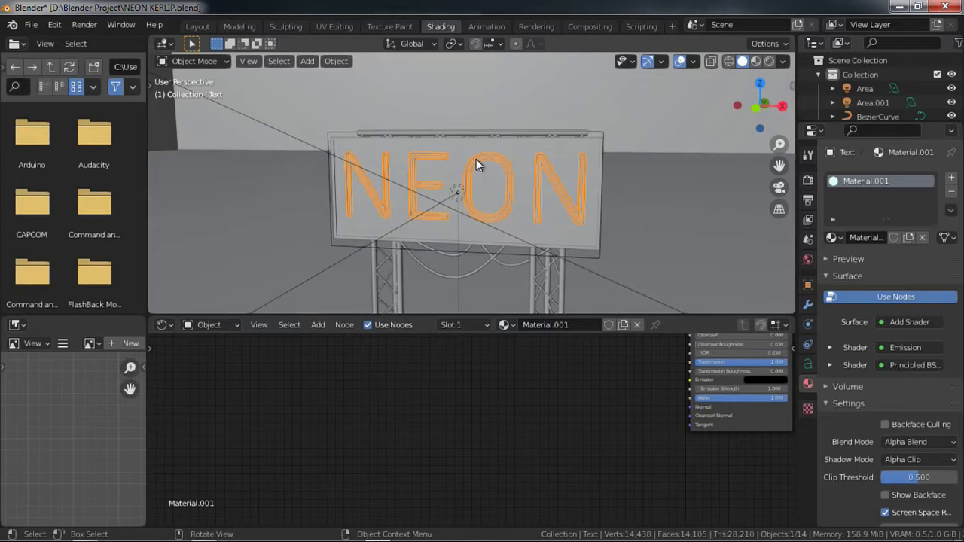
pyautogui.click(505, 160)
pyautogui.click(469, 180)
# Try editing the text object by deleting its final letter and entering N again.
pyautogui.press('Tab')
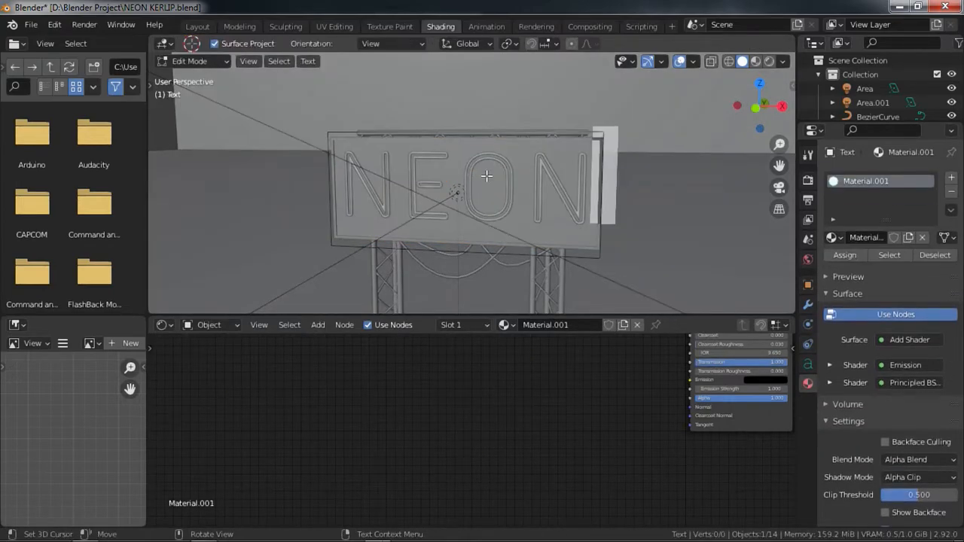
pyautogui.press('BackSpace')
pyautogui.write('N')
pyautogui.press('Tab')
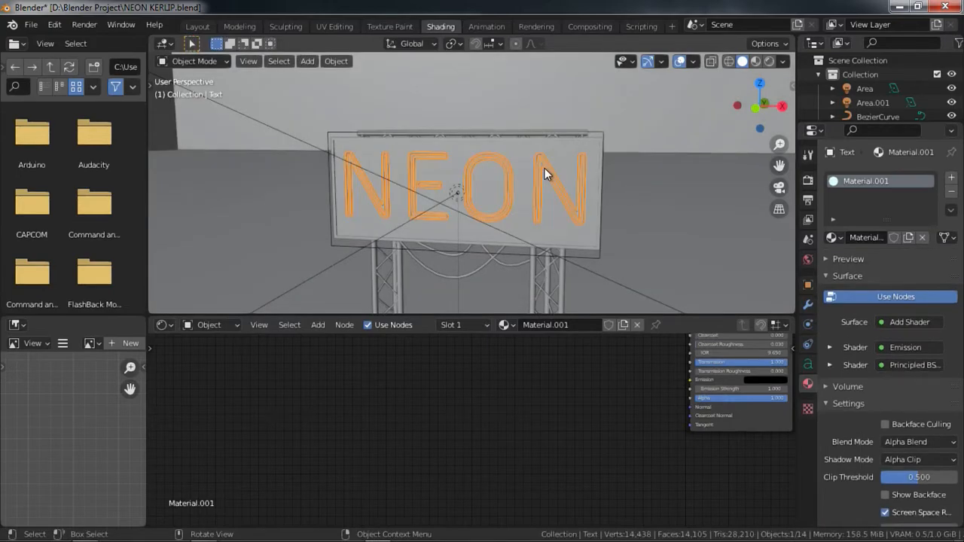
# Convert the NEON text object to a mesh.
pyautogui.press('F3')
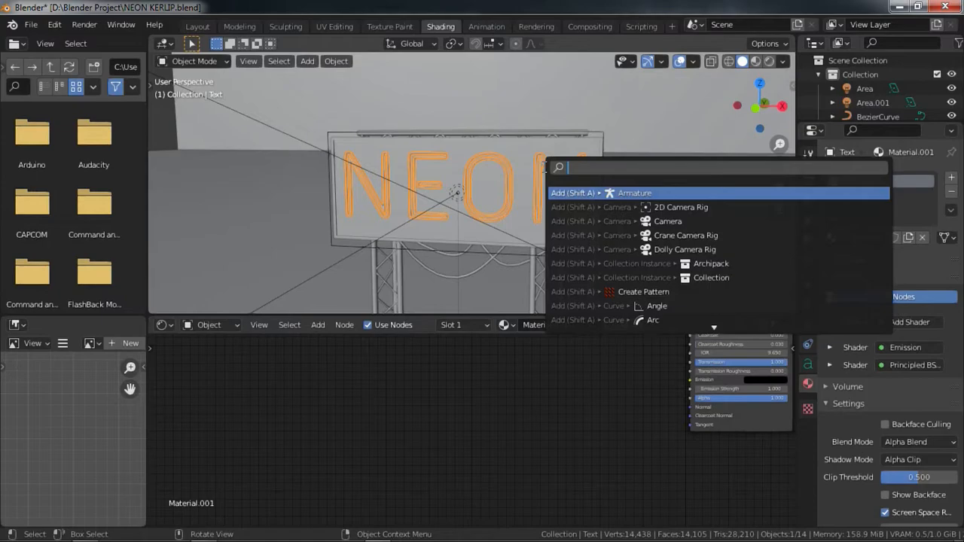
pyautogui.write('CONVE')
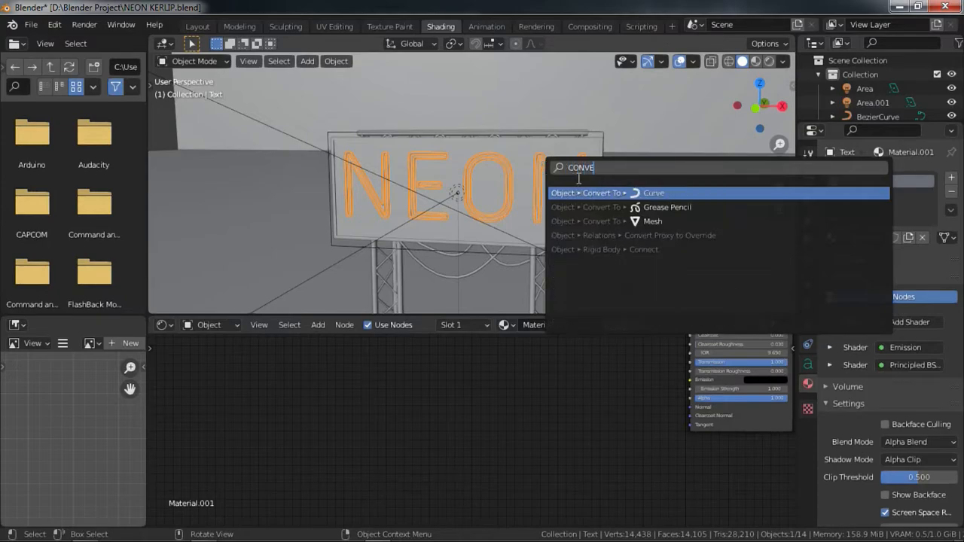
pyautogui.press('Down')
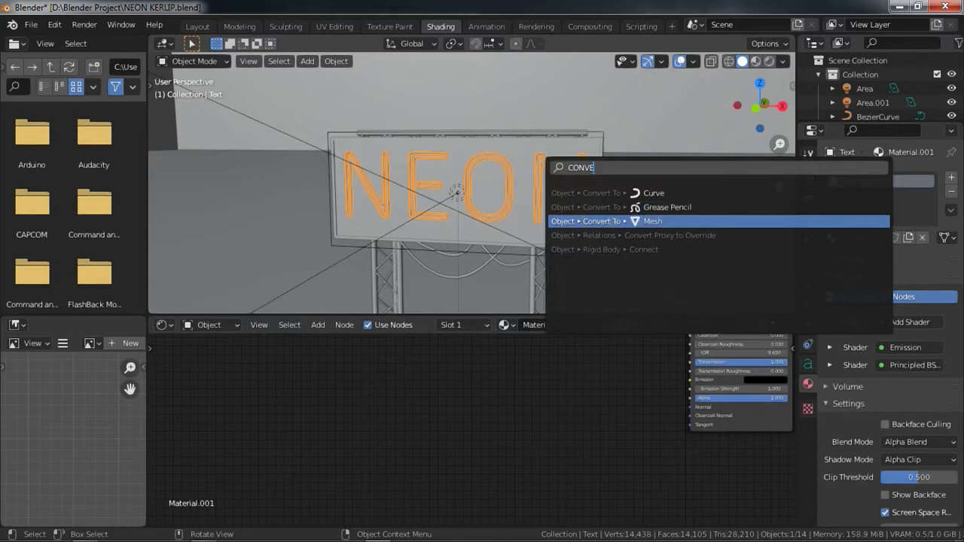
pyautogui.click(619, 221)
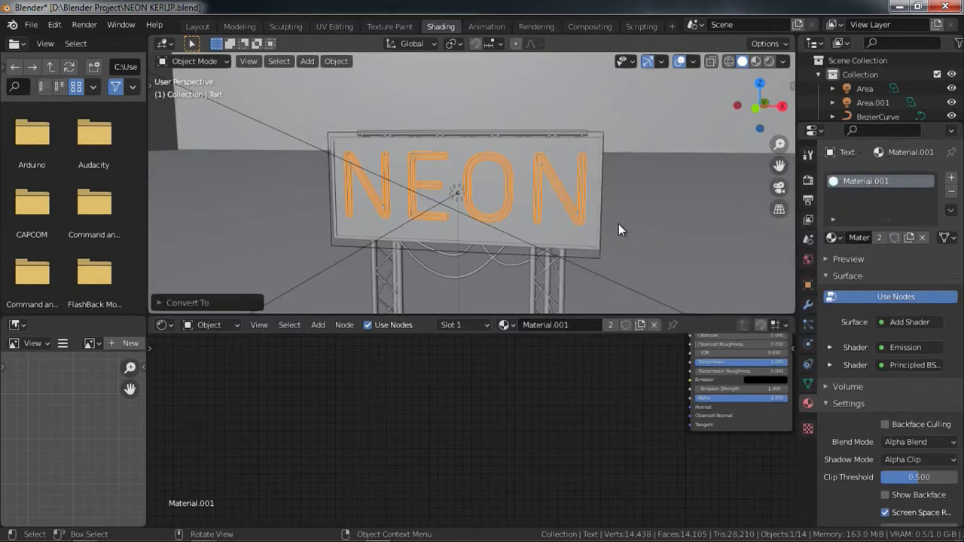
# Select the linked geometry of the last letter N in Edit Mode and separate it into its own object.
pyautogui.press('Tab')
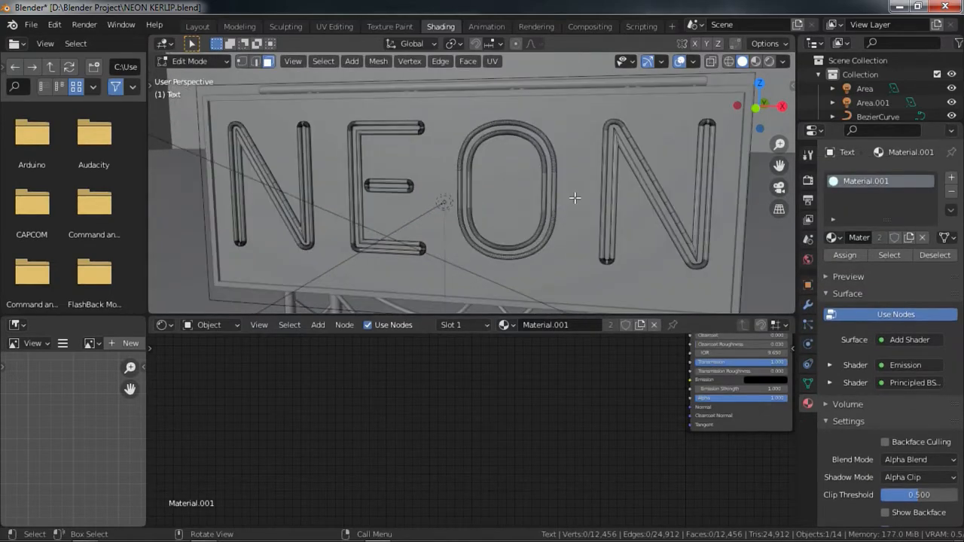
pyautogui.press('a')
pyautogui.keyDown('shift'); pyautogui.moveTo(575, 197); pyautogui.dragTo(551, 195, button='middle'); pyautogui.keyUp('shift')
pyautogui.scroll(2, 554, 199)
pyautogui.hotkey('alt', 'a')
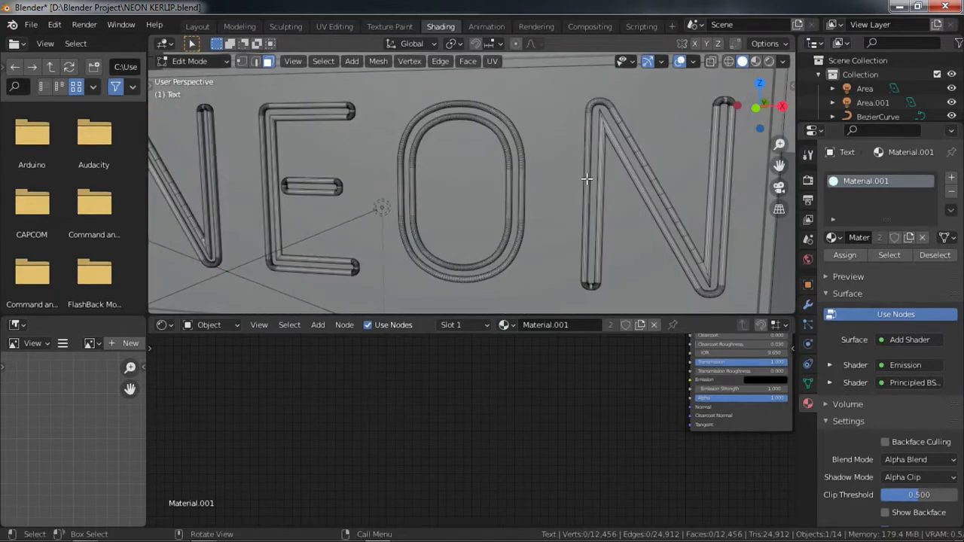
pyautogui.press('l')
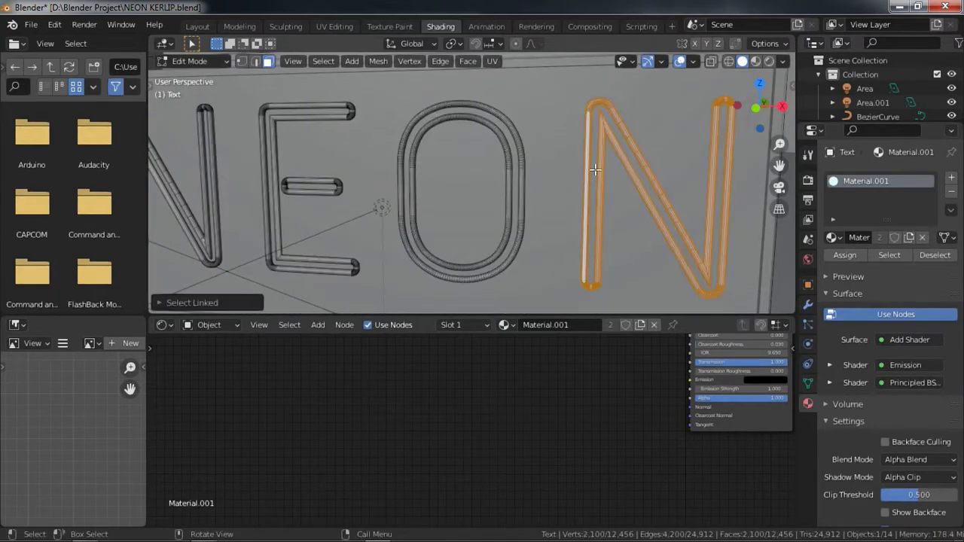
pyautogui.hotkey('alt', 'a')
pyautogui.press('l')
pyautogui.press('p')
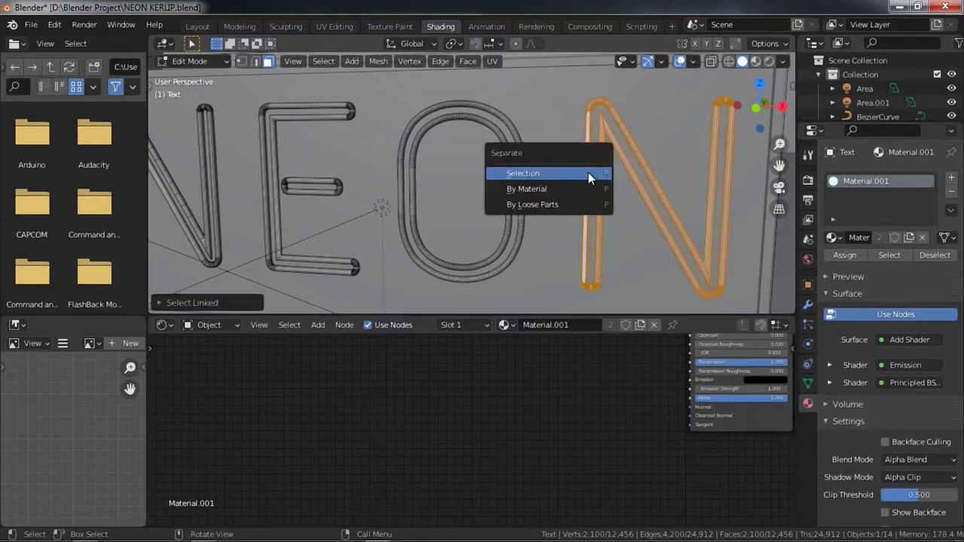
pyautogui.click(513, 170)
# Turn on the Screencast Keys display for the 3D viewport.
pyautogui.press('n')
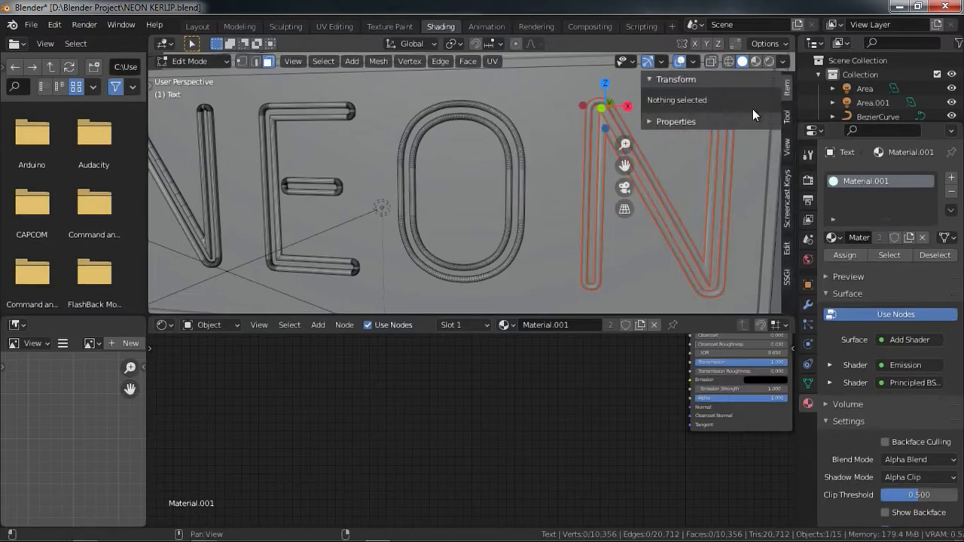
pyautogui.click(785, 194)
pyautogui.click(657, 84)
pyautogui.press('n')
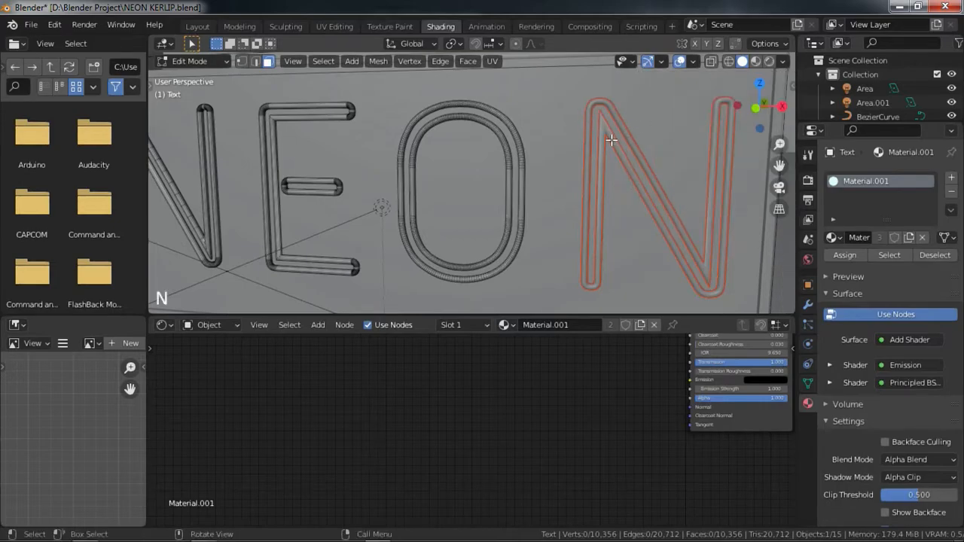
# Select all linked parts of the letter O and separate them into their own object.
pyautogui.click(526, 158)
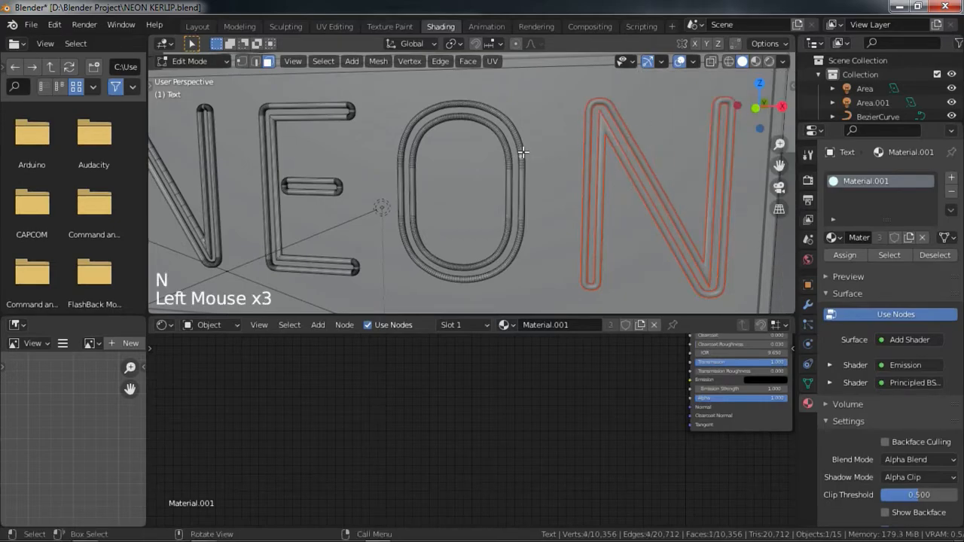
pyautogui.doubleClick(524, 152)
pyautogui.press('l')
pyautogui.press('l')
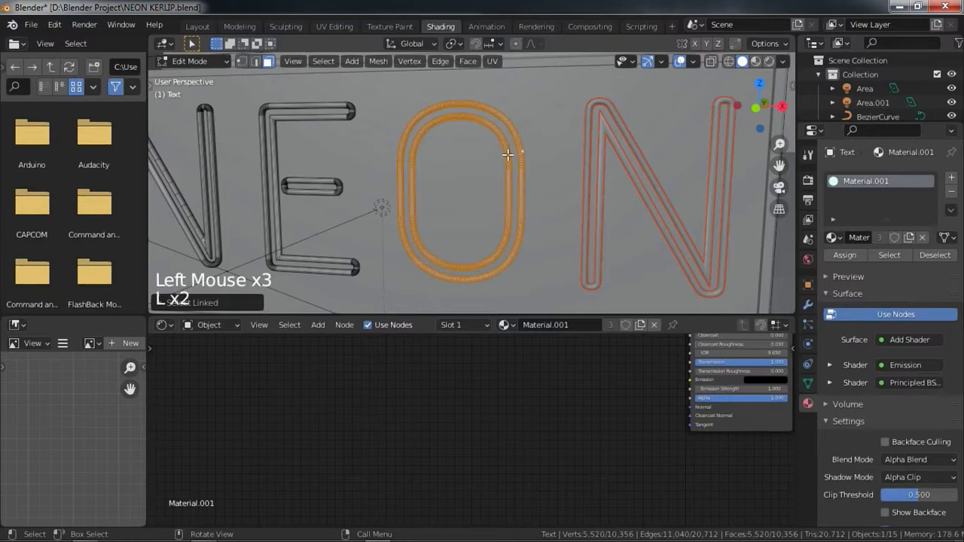
pyautogui.press('p')
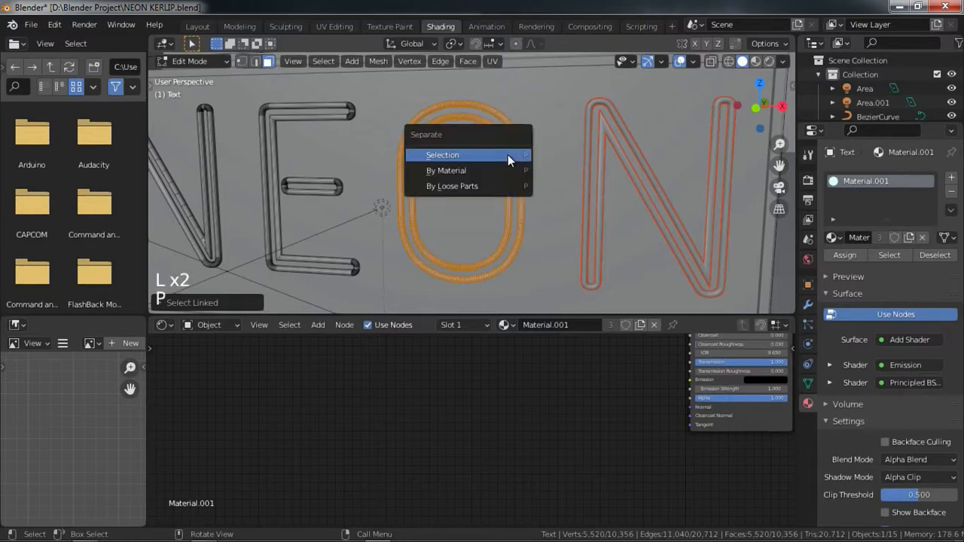
pyautogui.click(480, 154)
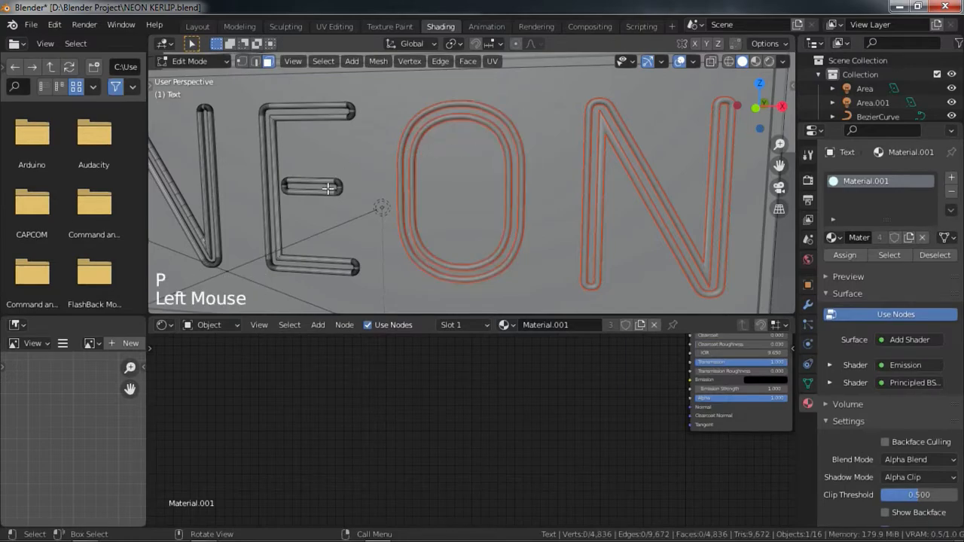
# Separate all linked parts of the letter E into their own object and return to Object Mode.
pyautogui.press('l')
pyautogui.press('l')
pyautogui.press('l')
pyautogui.press('l')
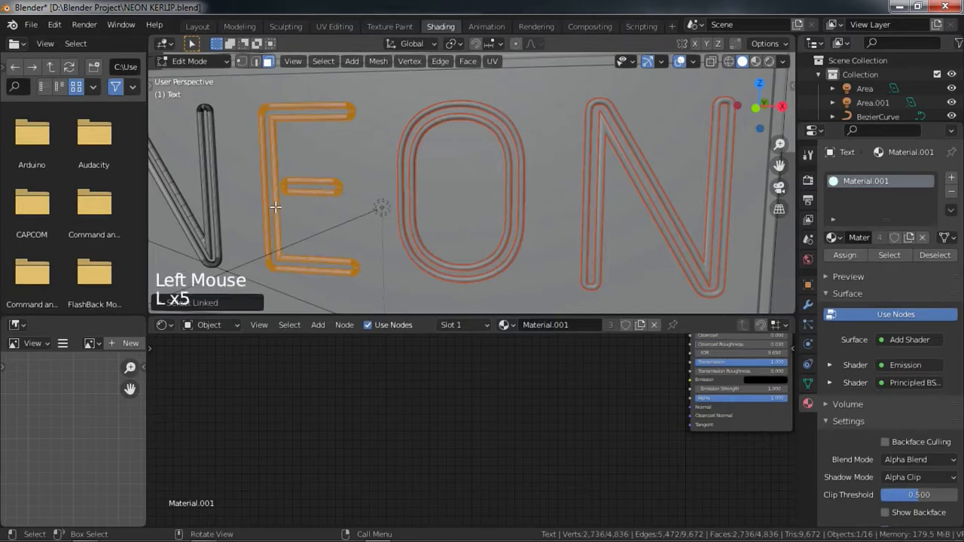
pyautogui.press('p')
pyautogui.click(224, 209)
pyautogui.keyDown('shift'); pyautogui.moveTo(254, 209); pyautogui.dragTo(315, 208, button='middle'); pyautogui.keyUp('shift')
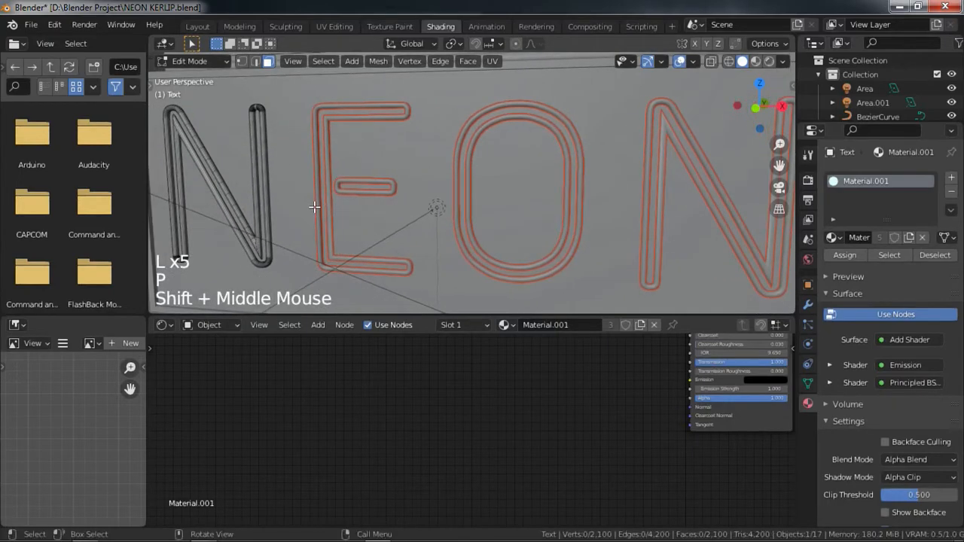
pyautogui.press('Tab')
pyautogui.scroll(-2, 314, 207)
pyautogui.keyDown('shift'); pyautogui.moveTo(410, 195); pyautogui.dragTo(462, 189, button='middle'); pyautogui.keyUp('shift')
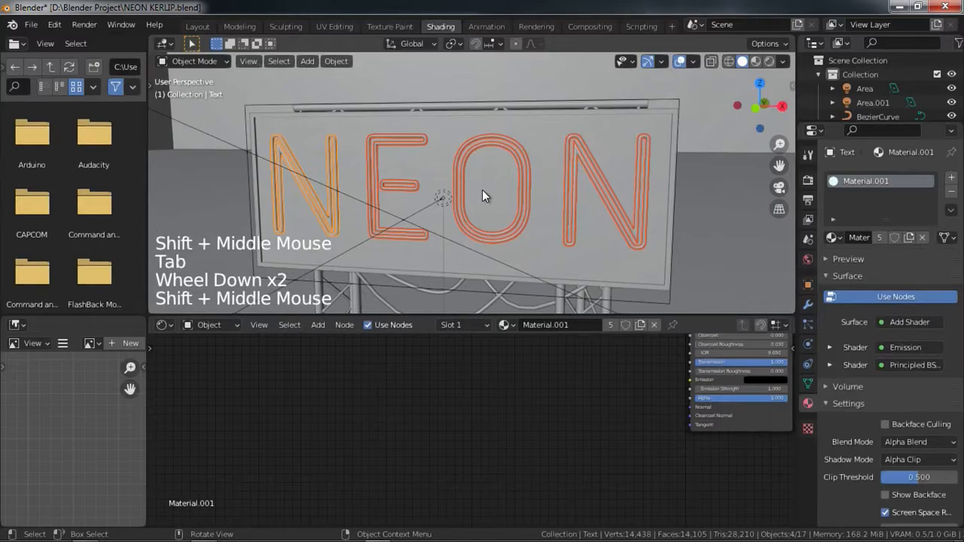
# Switch the 3D viewport to Rendered shading to show the glowing sign.
pyautogui.scroll(-1, 483, 189)
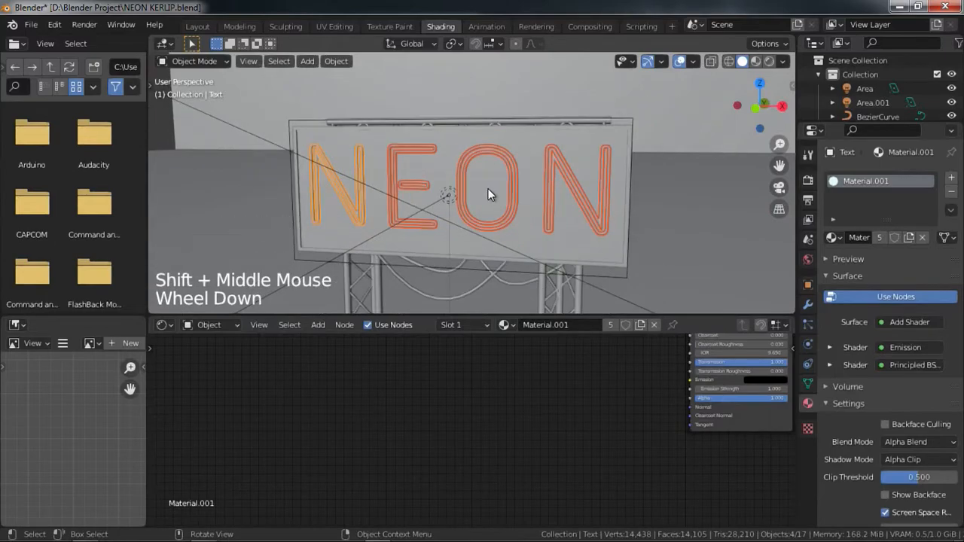
pyautogui.scroll(-1, 516, 199)
pyautogui.press('z')
pyautogui.click(519, 168)
# Delete the chain of nodes before the Emission and Principled BSDF nodes in Material.001, from the input node through the last Multiply.
pyautogui.scroll(-5, 557, 388)
pyautogui.click(558, 388)
pyautogui.moveTo(557, 388); pyautogui.dragTo(457, 410, button='middle')
pyautogui.scroll(-5, 466, 482)
pyautogui.scroll(4, 458, 411)
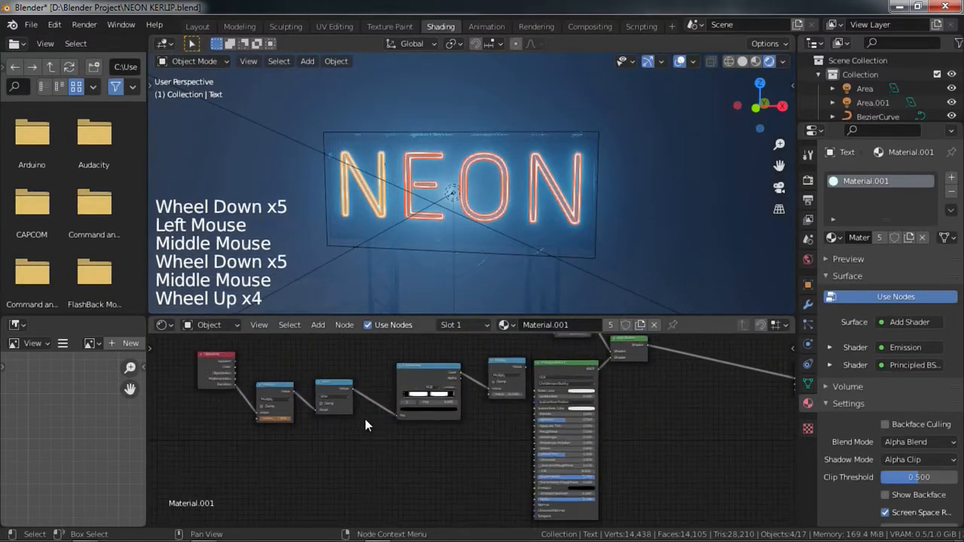
pyautogui.moveTo(365, 419); pyautogui.dragTo(217, 437, button='middle')
pyautogui.moveTo(187, 448); pyautogui.dragTo(530, 367)
pyautogui.press('x')
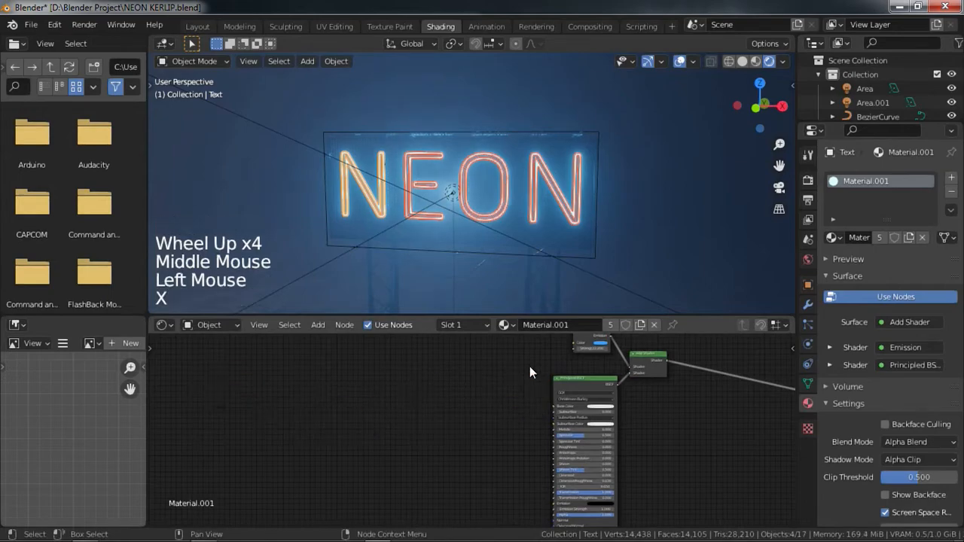
# Examine the remaining Emission, Principled BSDF, Add Shader and Material Output nodes and the rendered sign.
pyautogui.moveTo(530, 366); pyautogui.dragTo(523, 487, button='middle')
pyautogui.scroll(5, 539, 436)
pyautogui.moveTo(538, 436); pyautogui.dragTo(464, 453, button='middle')
pyautogui.scroll(2, 461, 426)
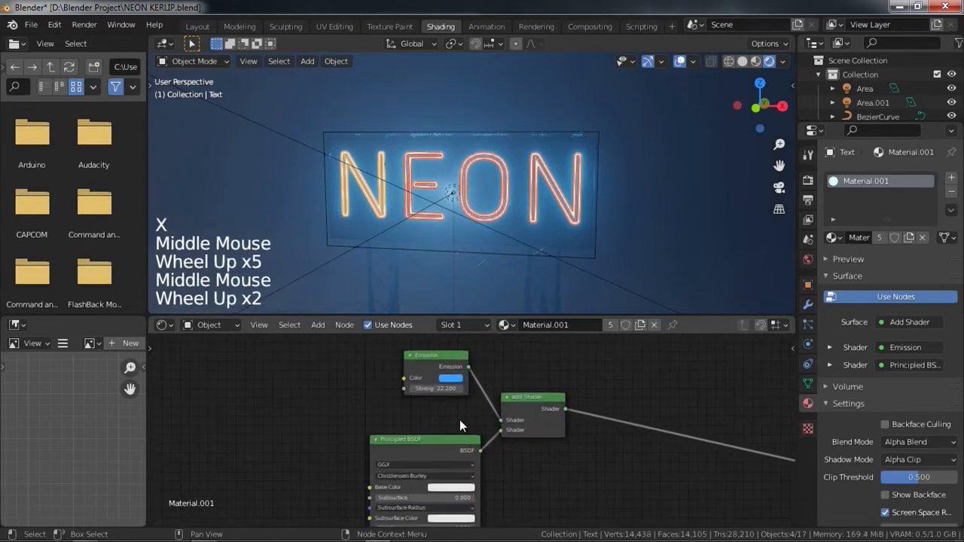
pyautogui.scroll(-2, 482, 408)
pyautogui.moveTo(481, 408); pyautogui.dragTo(415, 367, button='middle')
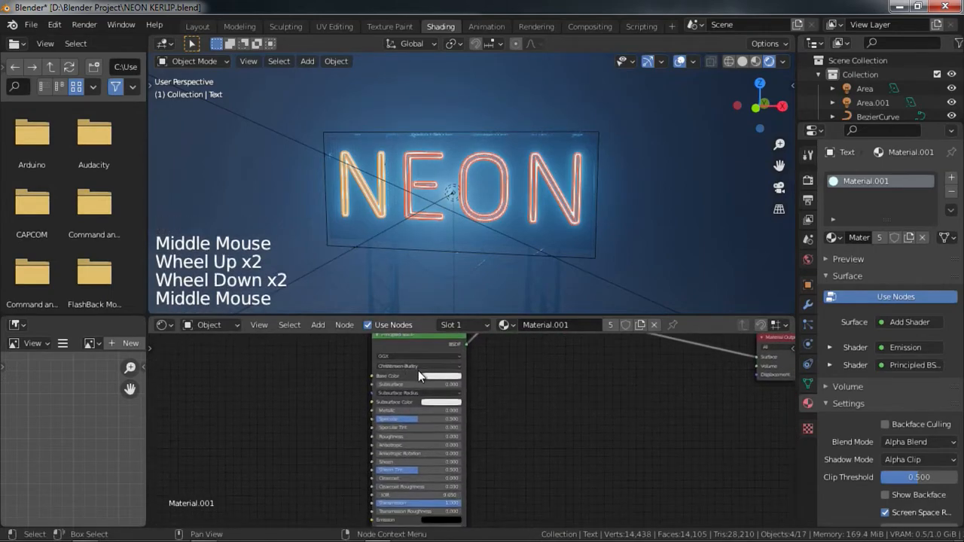
pyautogui.scroll(-3, 422, 407)
pyautogui.moveTo(425, 414); pyautogui.dragTo(437, 449, button='middle')
pyautogui.scroll(2, 437, 449)
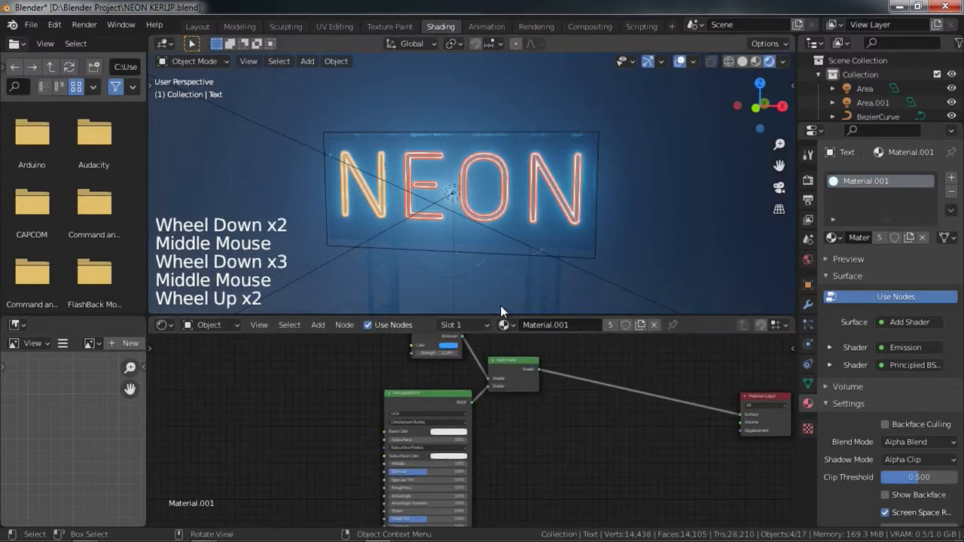
pyautogui.moveTo(547, 288); pyautogui.dragTo(541, 219, button='middle')
pyautogui.scroll(2, 533, 216)
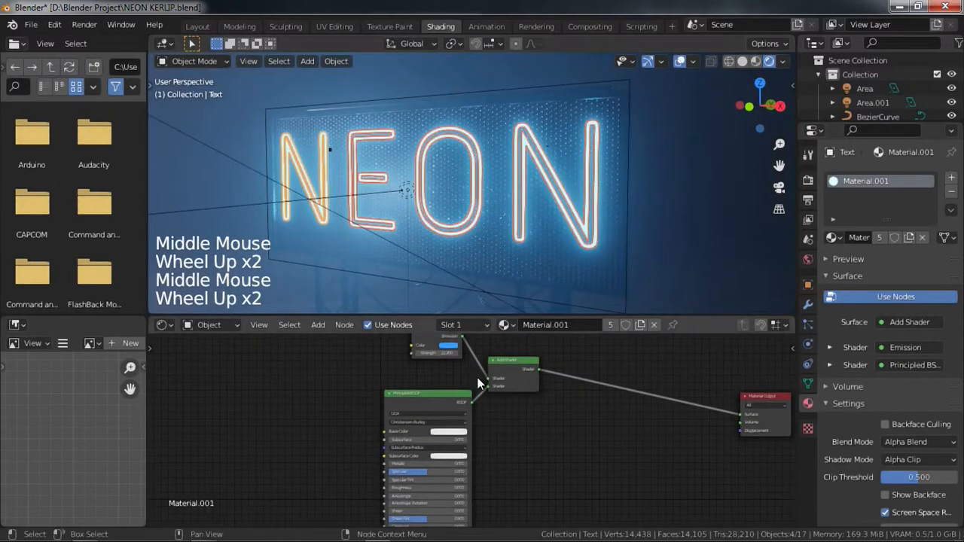
# Set the Emission node's strength to 0.
pyautogui.scroll(-5, 456, 350)
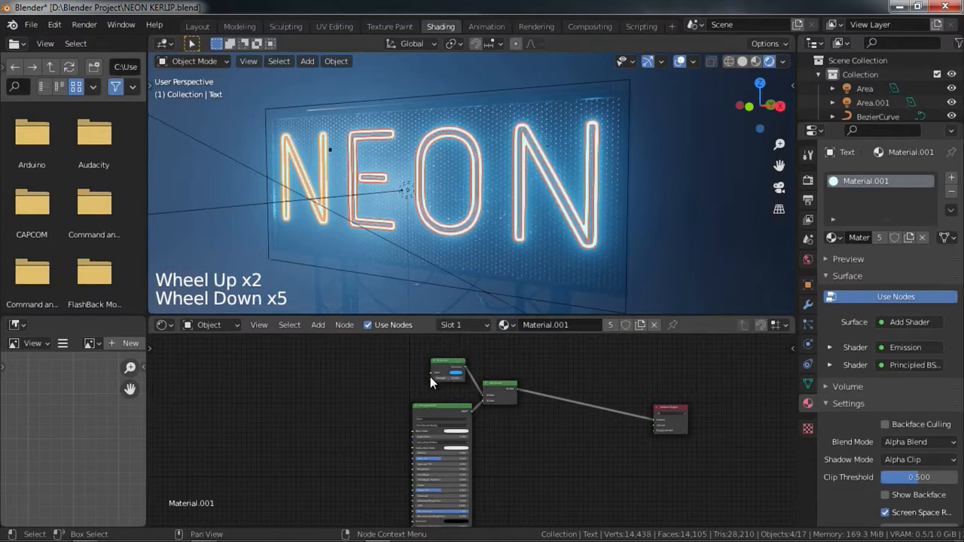
pyautogui.moveTo(486, 400); pyautogui.dragTo(518, 402, button='middle')
pyautogui.scroll(7, 518, 399)
pyautogui.moveTo(539, 361); pyautogui.dragTo(532, 444, button='middle')
pyautogui.scroll(5, 532, 444)
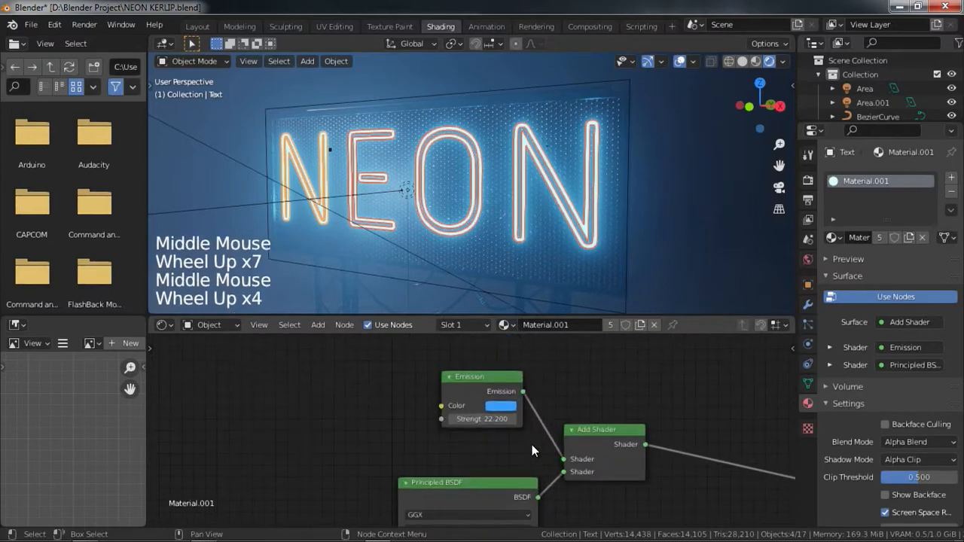
pyautogui.moveTo(491, 417); pyautogui.dragTo(487, 422)
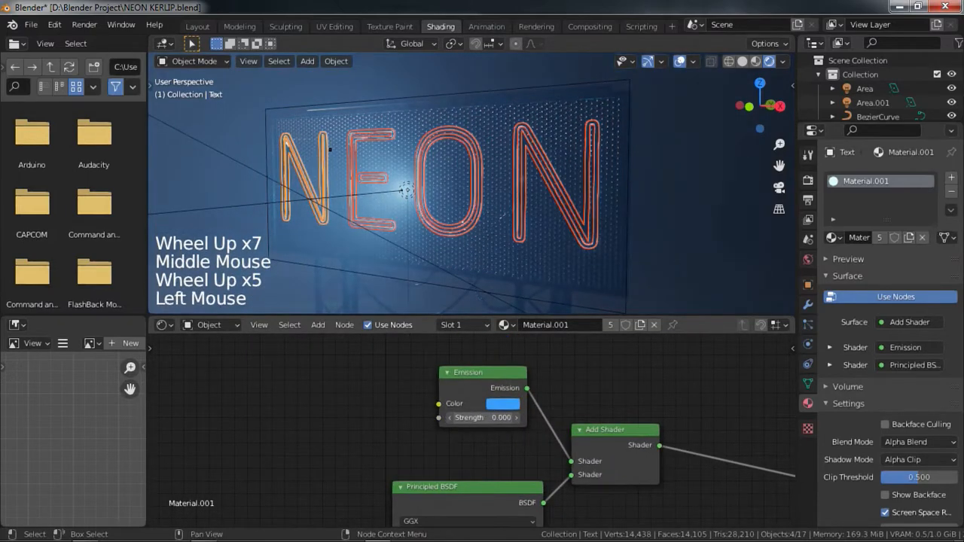
# Select the blue area light in front of the sign and hide it.
pyautogui.click(410, 193)
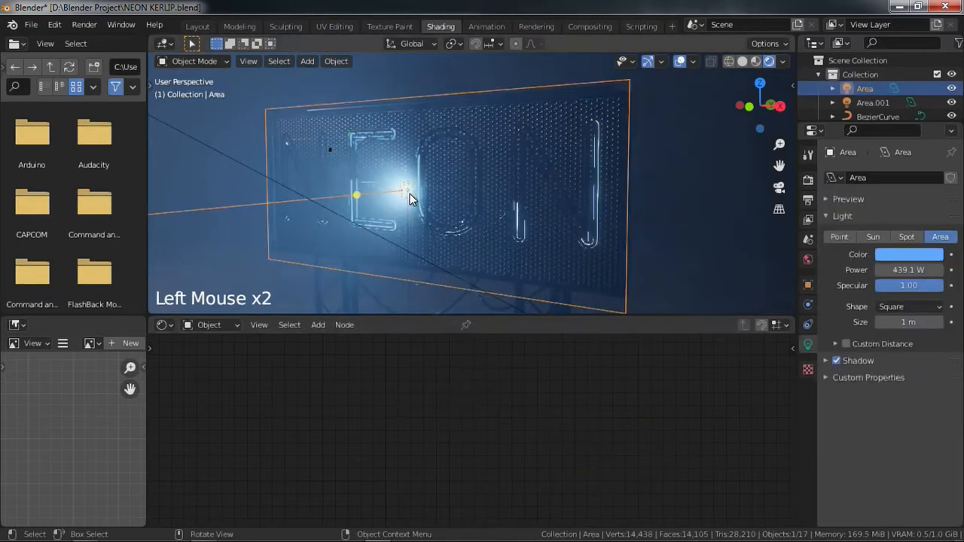
pyautogui.click(406, 186)
pyautogui.click(407, 186)
pyautogui.click(408, 187)
pyautogui.press('h')
# Select the letter O and set its material's Emission strength to 41.
pyautogui.click(478, 217)
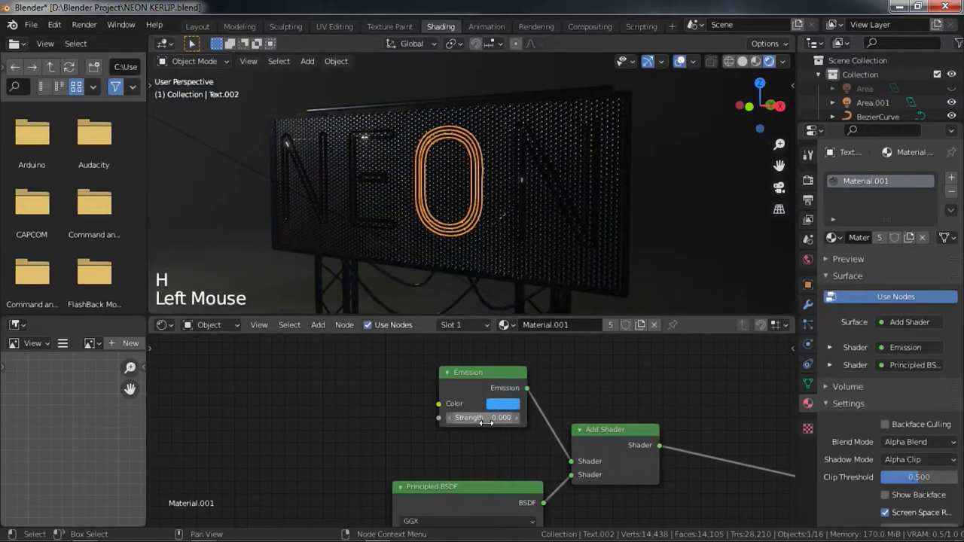
pyautogui.moveTo(477, 417); pyautogui.dragTo(521, 418)
pyautogui.moveTo(494, 418); pyautogui.dragTo(558, 413, button='middle')
pyautogui.scroll(-4, 629, 415)
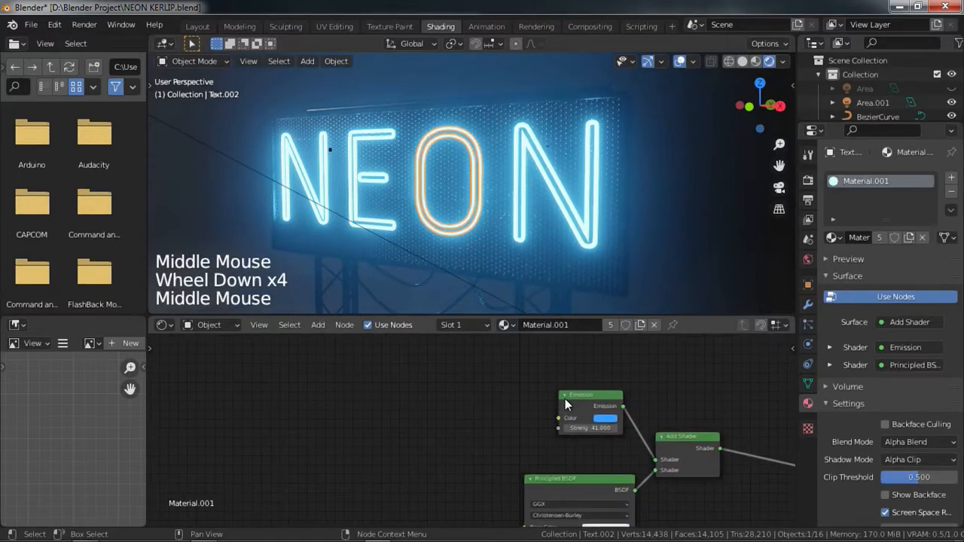
pyautogui.moveTo(441, 368); pyautogui.dragTo(490, 410, button='middle')
pyautogui.hotkey('shift', 'a')
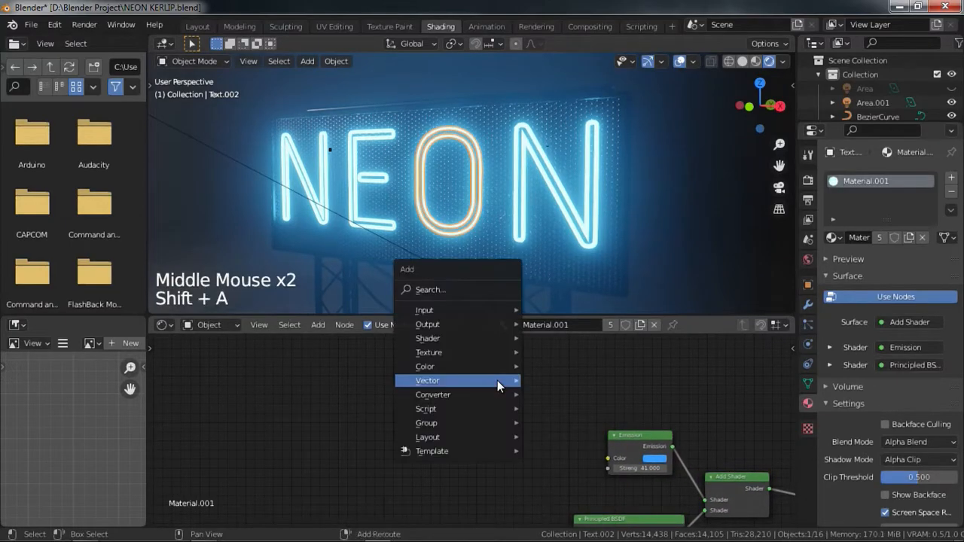
pyautogui.moveTo(465, 320)
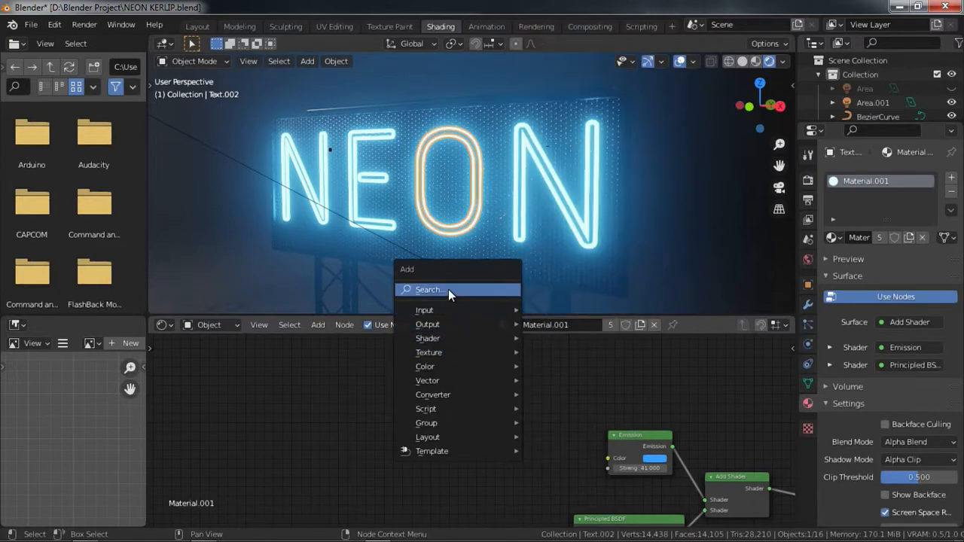
pyautogui.click(449, 289)
pyautogui.write('R')
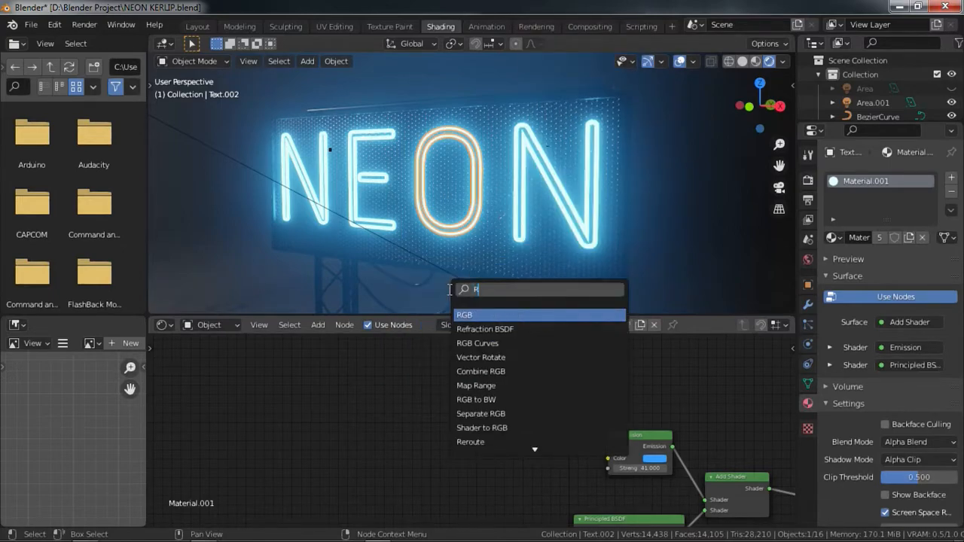
pyautogui.press('BackSpace')
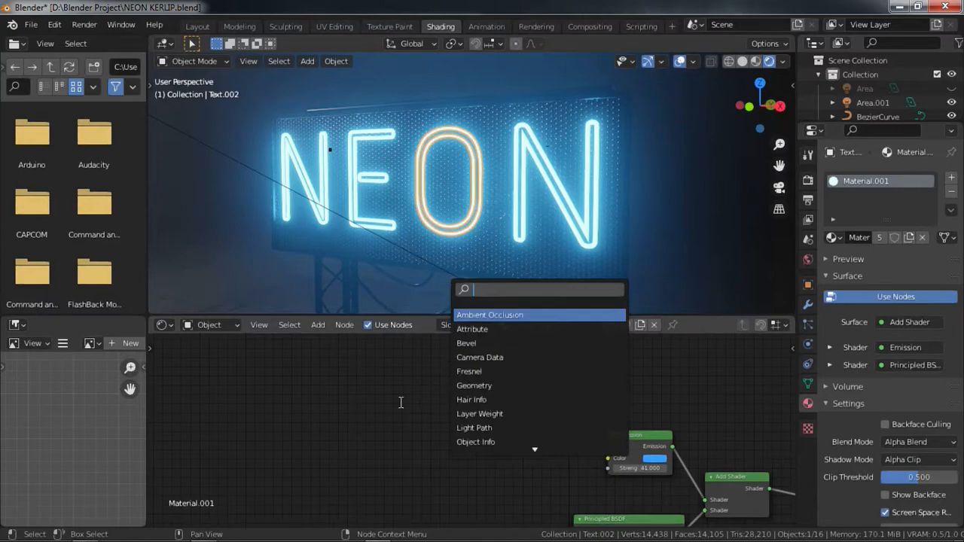
pyautogui.press('Escape')
# Add an Object Info node to Material.001 and place it ahead of the Emission node.
pyautogui.hotkey('shift', 'a')
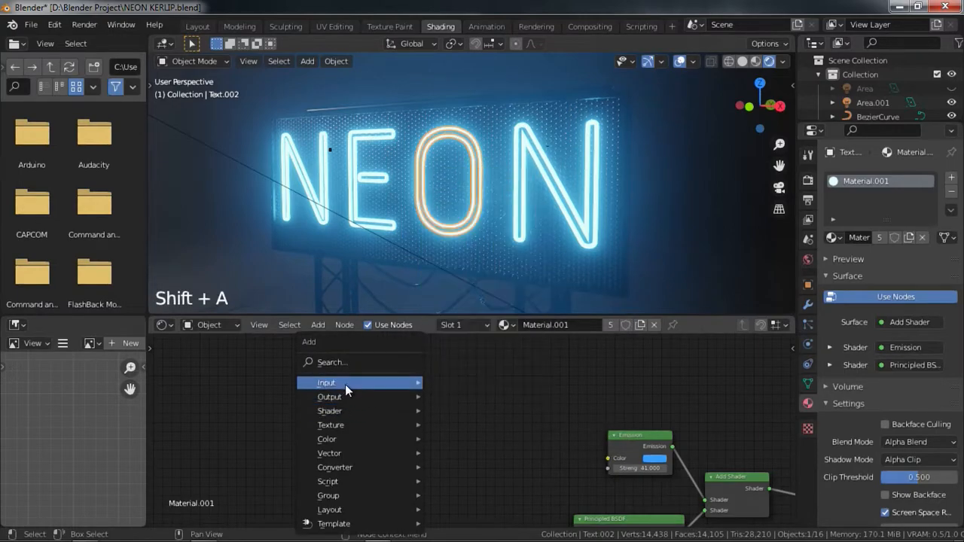
pyautogui.moveTo(370, 380)
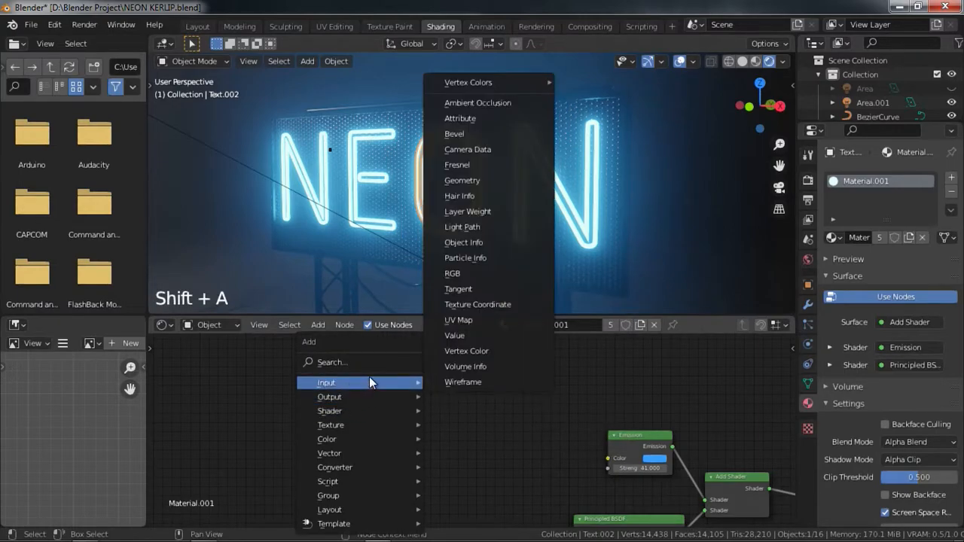
pyautogui.click(480, 240)
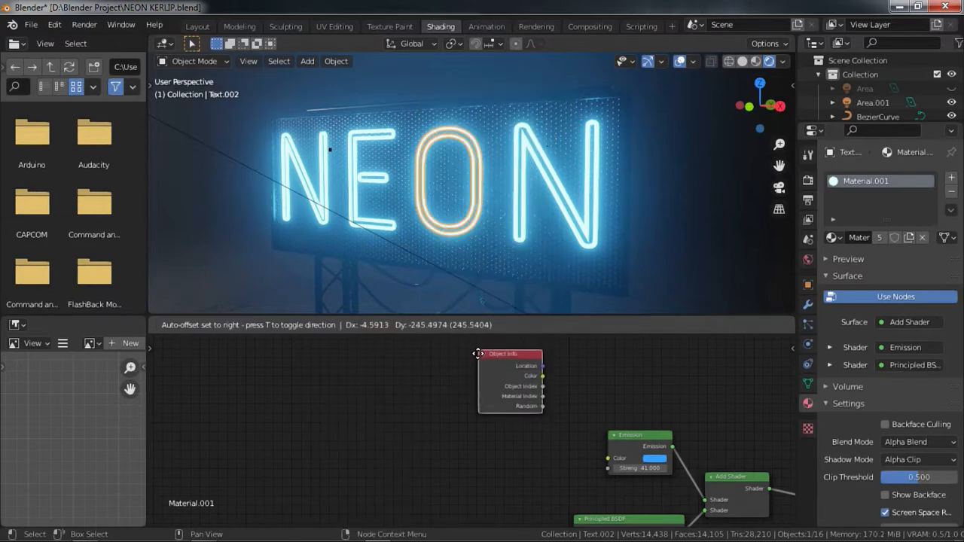
pyautogui.click(448, 400)
pyautogui.moveTo(448, 400); pyautogui.dragTo(491, 412, button='middle')
pyautogui.scroll(5, 520, 382)
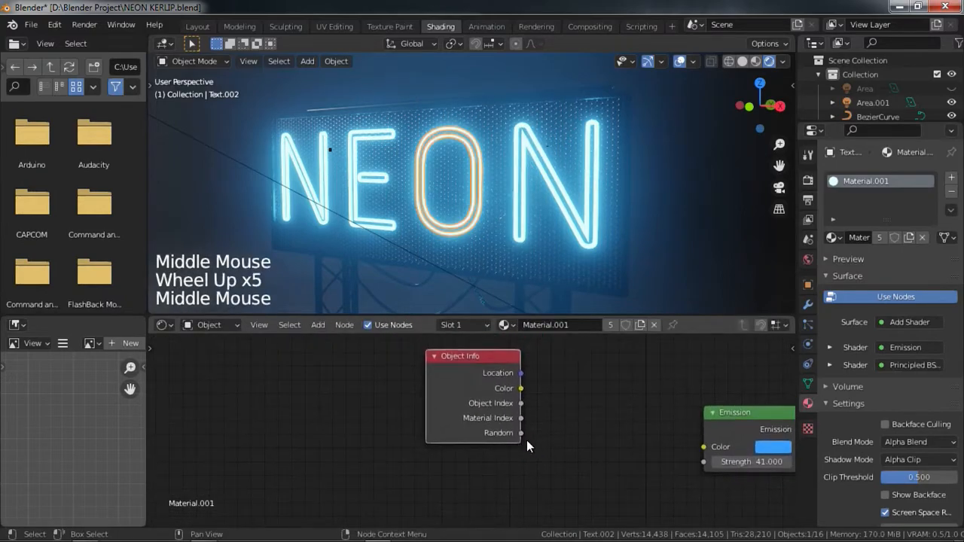
# Cycle the Object Info node's outputs through the Viewer until Random is previewed on the letters.
pyautogui.keyDown('ctrl'); pyautogui.keyDown('shift'); pyautogui.click(485, 418); pyautogui.keyUp('shift'); pyautogui.keyUp('ctrl')
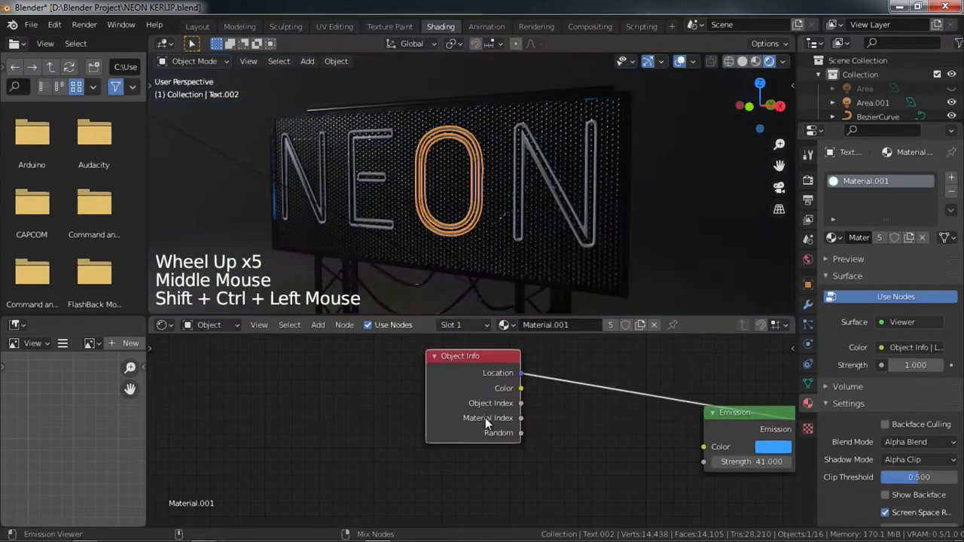
pyautogui.keyDown('ctrl'); pyautogui.keyDown('shift'); pyautogui.click(485, 418); pyautogui.keyUp('shift'); pyautogui.keyUp('ctrl')
pyautogui.keyDown('ctrl'); pyautogui.keyDown('shift'); pyautogui.click(485, 418); pyautogui.keyUp('shift'); pyautogui.keyUp('ctrl')
pyautogui.keyDown('ctrl'); pyautogui.keyDown('shift'); pyautogui.click(485, 414); pyautogui.keyUp('shift'); pyautogui.keyUp('ctrl')
pyautogui.keyDown('ctrl'); pyautogui.keyDown('shift'); pyautogui.click(485, 412); pyautogui.keyUp('shift'); pyautogui.keyUp('ctrl')
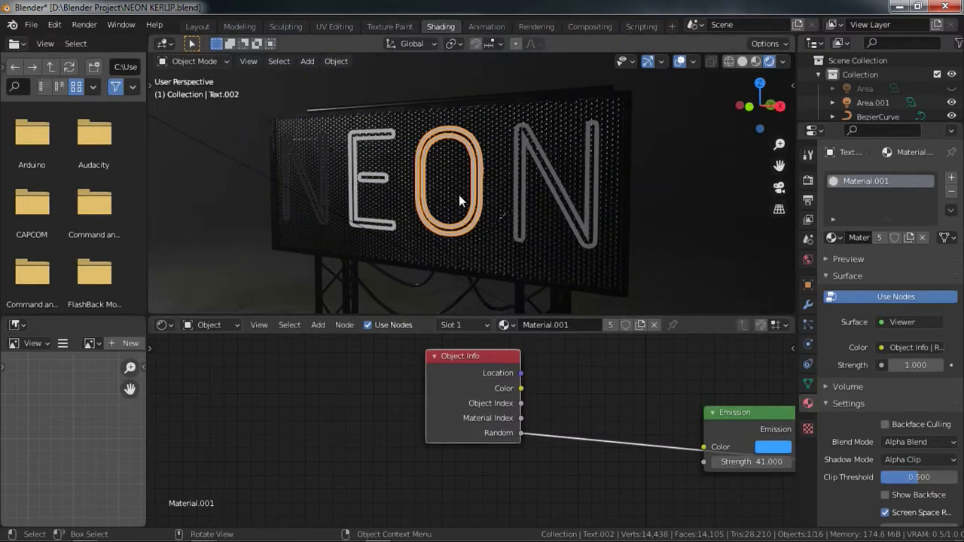
# Examine the Random grey level on each letter, selecting the E, the O and the last N in turn.
pyautogui.moveTo(360, 187); pyautogui.dragTo(434, 175, button='middle')
pyautogui.scroll(2, 435, 180)
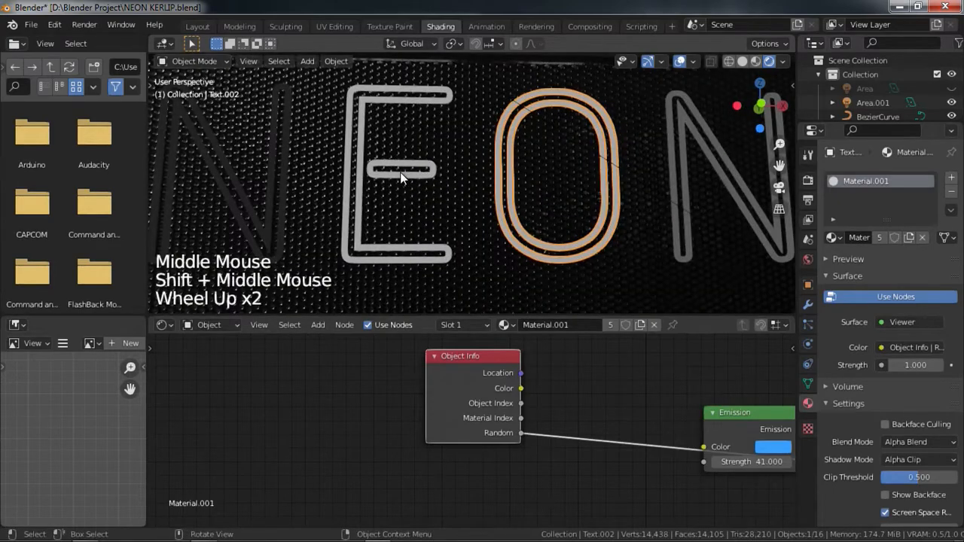
pyautogui.click(359, 177)
pyautogui.click(269, 175)
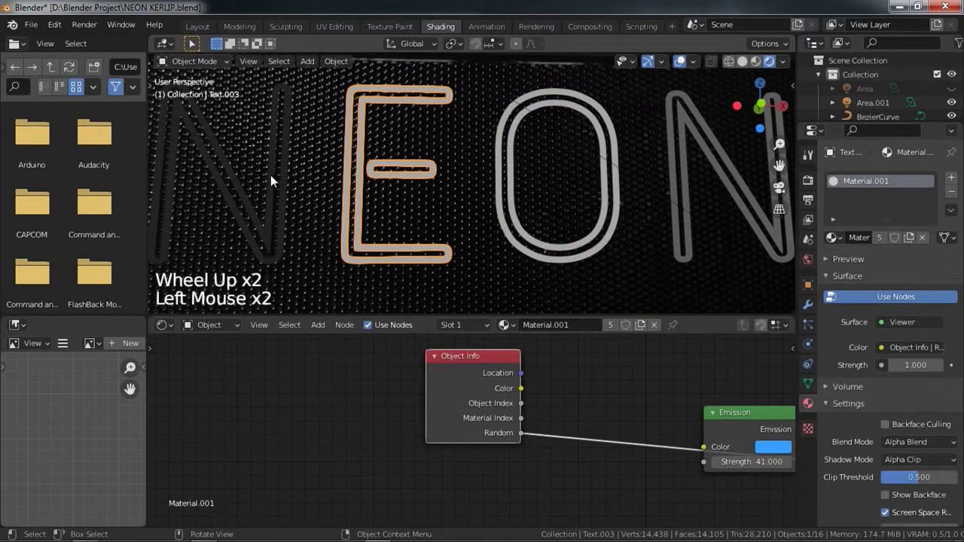
pyautogui.click(510, 189)
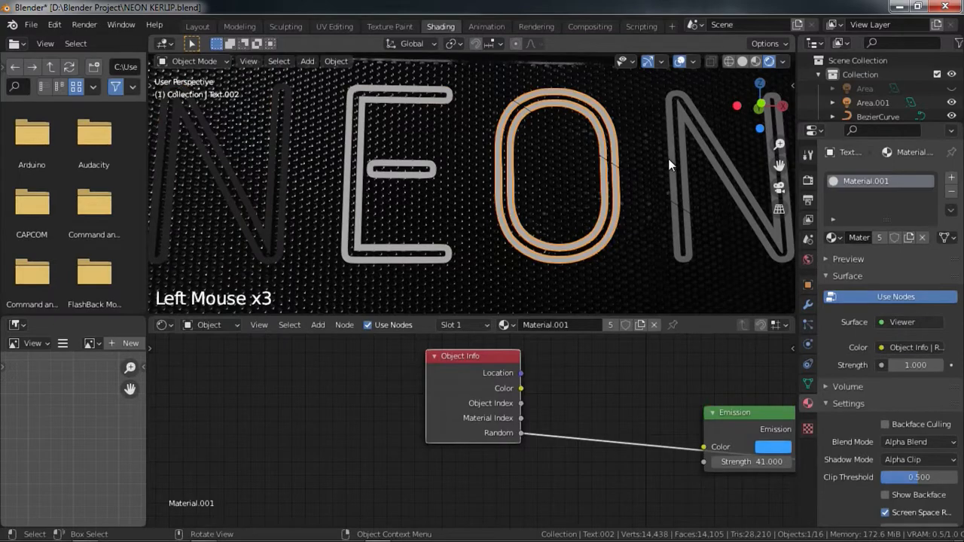
pyautogui.click(668, 158)
# Move the Object Info node farther from the Emission node to make room for more nodes.
pyautogui.scroll(-6, 535, 372)
pyautogui.scroll(-3, 426, 402)
pyautogui.scroll(-3, 502, 234)
pyautogui.moveTo(502, 233); pyautogui.dragTo(492, 319, button='middle')
pyautogui.scroll(4, 452, 409)
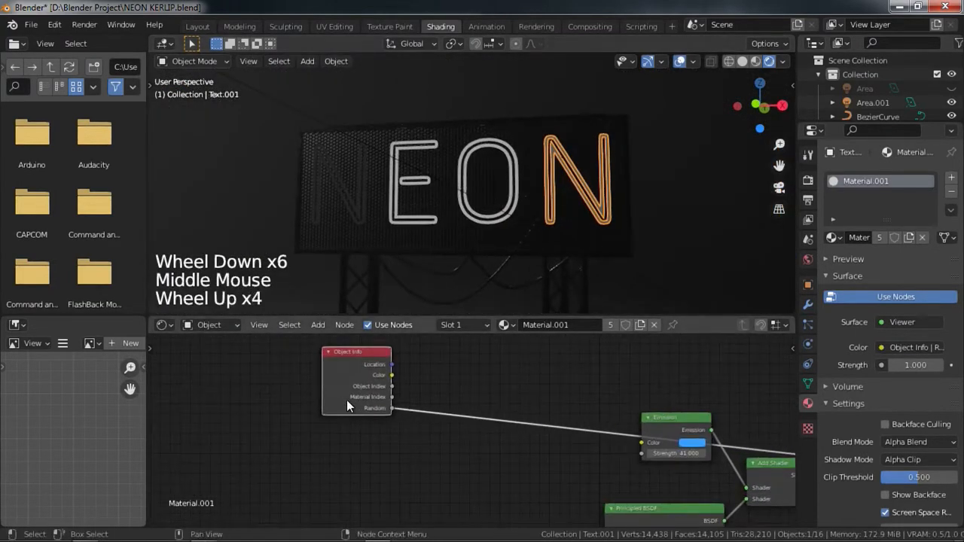
pyautogui.moveTo(348, 402); pyautogui.dragTo(212, 403)
pyautogui.moveTo(211, 404); pyautogui.dragTo(394, 402, button='middle')
pyautogui.scroll(2, 363, 416)
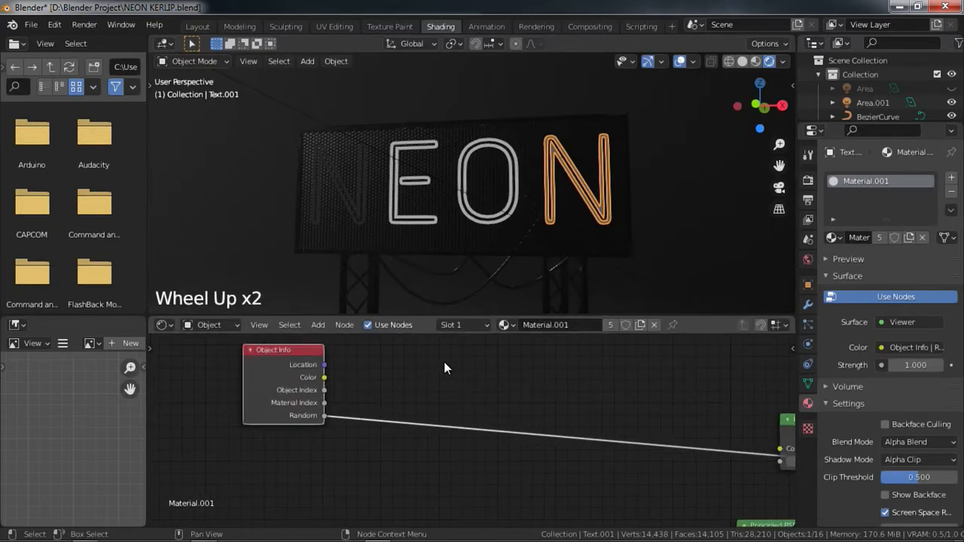
# Add a Math node and insert it into the link from the Object Info node's Random output to the Viewer.
pyautogui.moveTo(439, 370); pyautogui.dragTo(461, 379, button='middle')
pyautogui.click(466, 379)
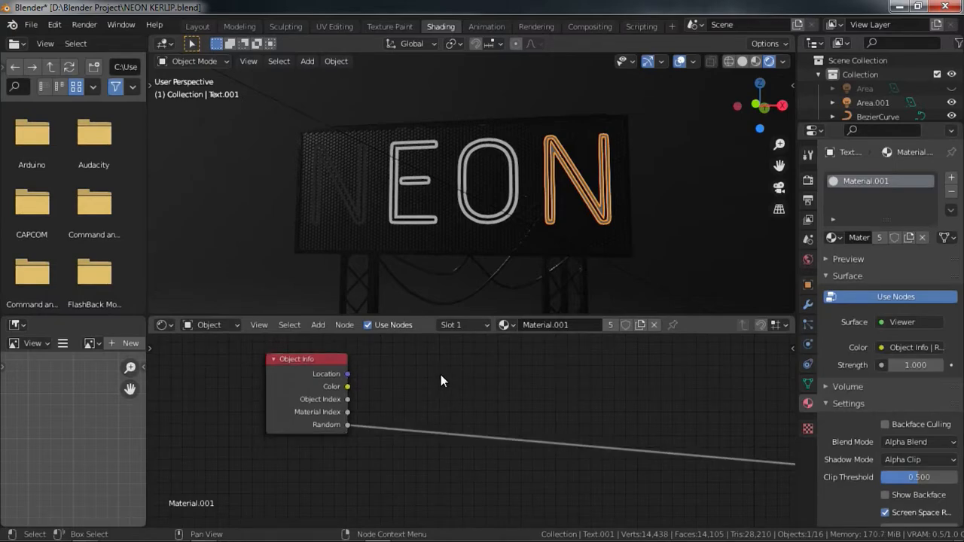
pyautogui.click(441, 375)
pyautogui.hotkey('shift', 'a')
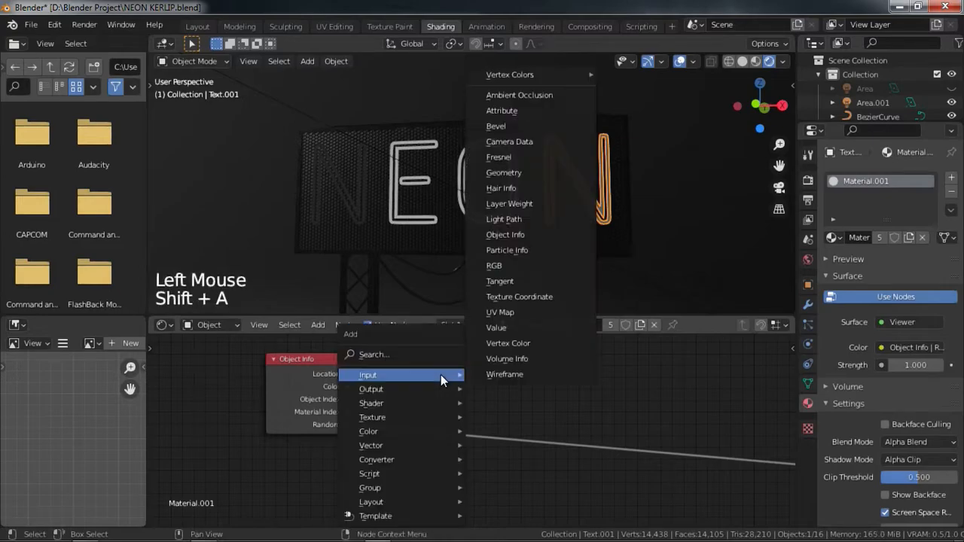
pyautogui.moveTo(397, 461)
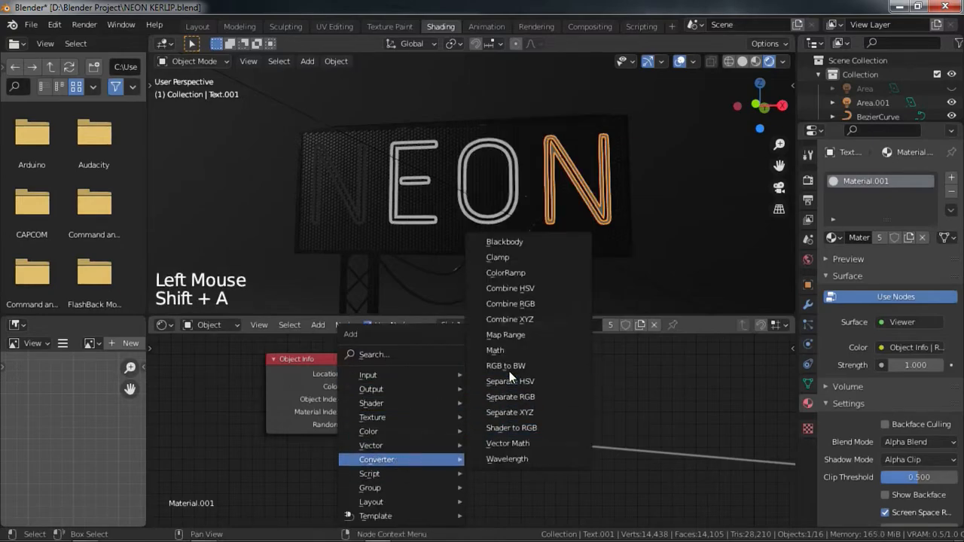
pyautogui.click(503, 354)
pyautogui.click(442, 469)
pyautogui.moveTo(442, 469); pyautogui.dragTo(468, 369)
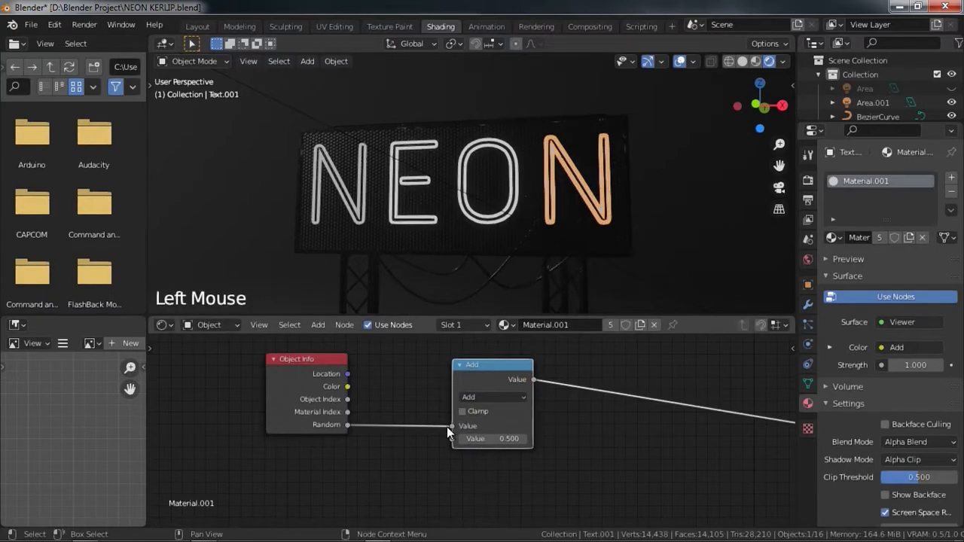
# Set the Math node's operation to Multiply and its second value to 7.5.
pyautogui.click(478, 397)
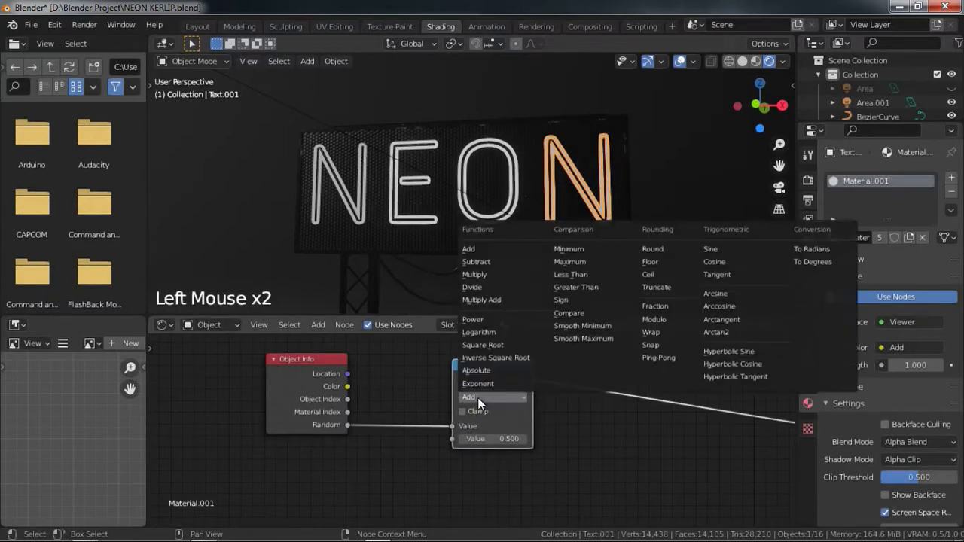
pyautogui.click(480, 275)
pyautogui.moveTo(510, 398); pyautogui.dragTo(505, 393, button='middle')
pyautogui.scroll(3, 504, 394)
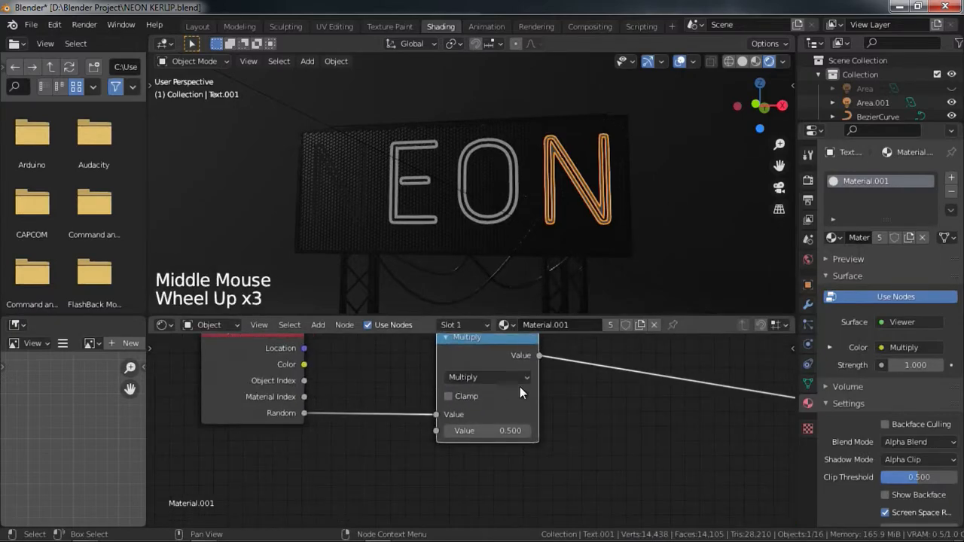
pyautogui.moveTo(486, 431); pyautogui.dragTo(510, 430)
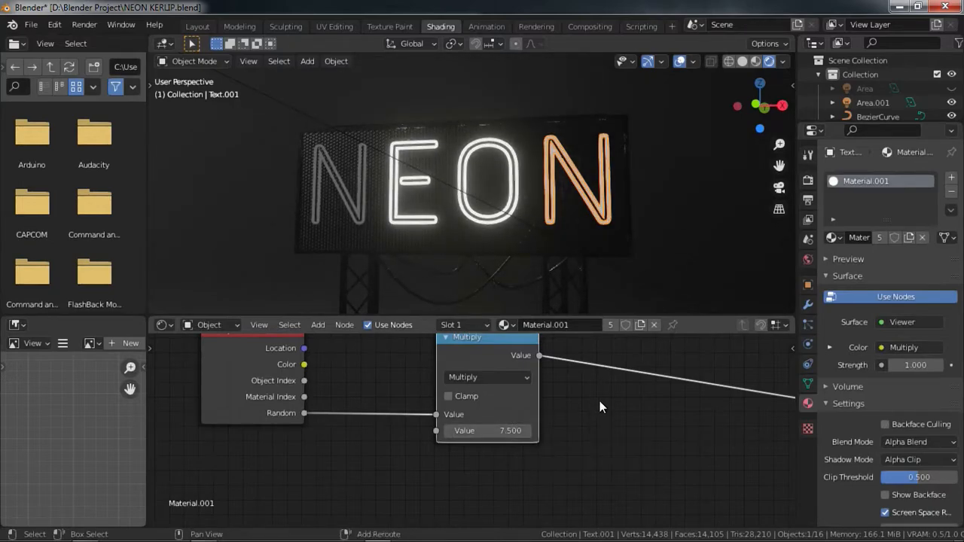
# Duplicate the Multiply node, set the copy's operation to Sine, and insert it into the link between Multiply and the Viewer.
pyautogui.click(495, 362)
pyautogui.hotkey('shift', 'd')
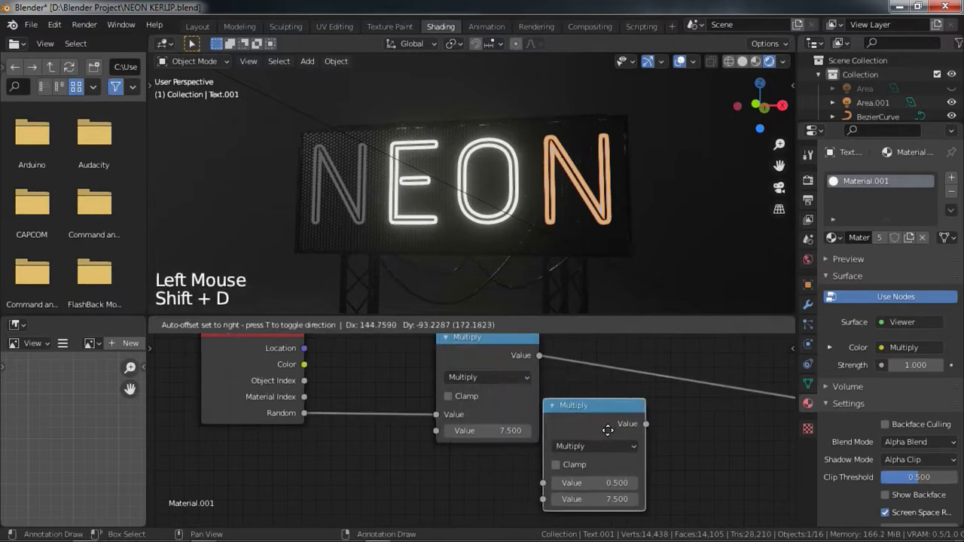
pyautogui.click(621, 435)
pyautogui.click(617, 446)
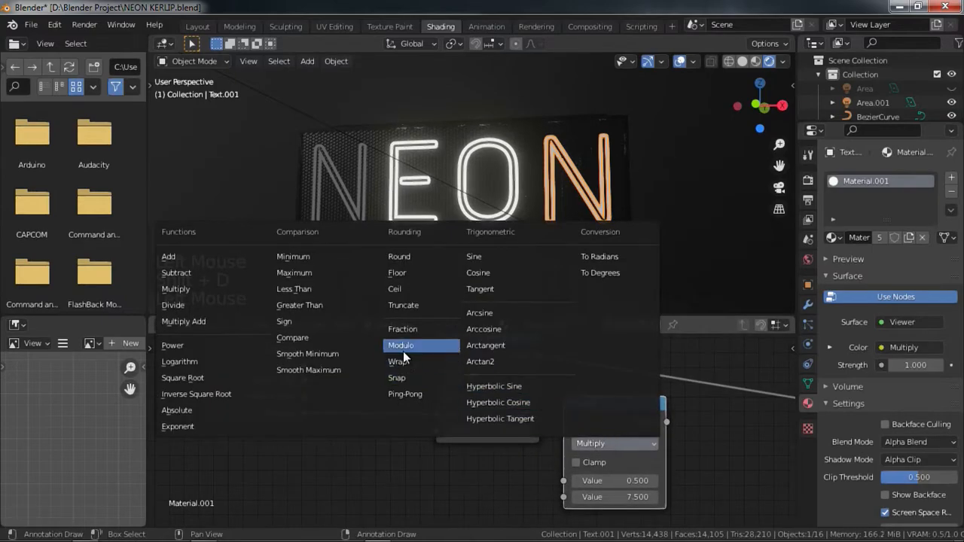
pyautogui.click(471, 259)
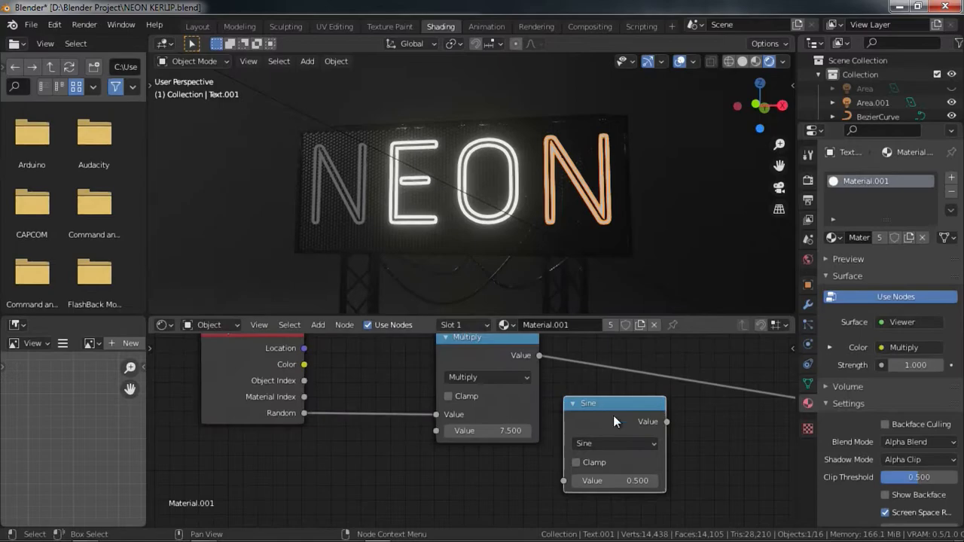
pyautogui.moveTo(613, 414); pyautogui.dragTo(560, 402, button='middle')
pyautogui.moveTo(559, 403); pyautogui.dragTo(579, 348)
pyautogui.moveTo(579, 348); pyautogui.dragTo(493, 403, button='middle')
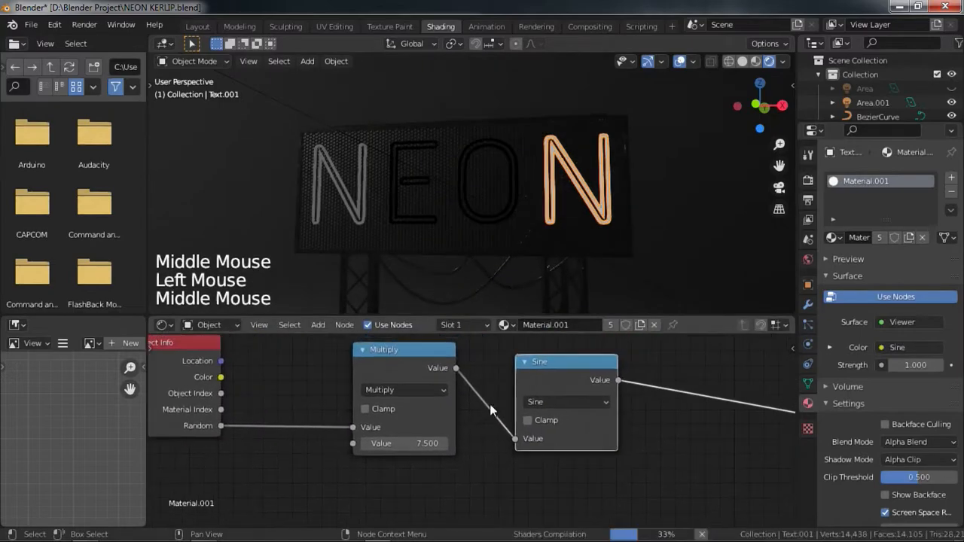
# Hide the viewport overlays and try different second values on the Multiply node, ending at -256.7.
pyautogui.moveTo(407, 444); pyautogui.dragTo(513, 444)
pyautogui.click(682, 61)
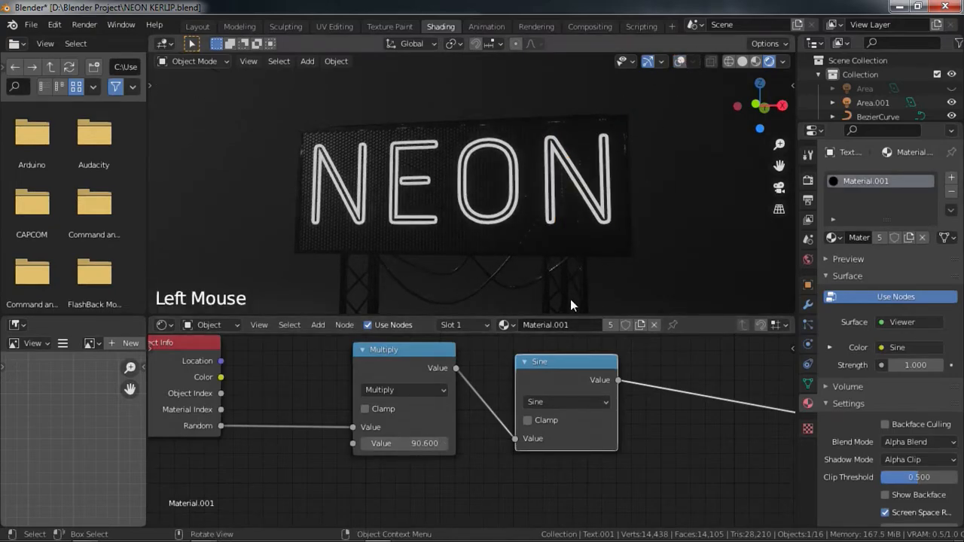
pyautogui.moveTo(408, 444); pyautogui.dragTo(271, 444)
pyautogui.moveTo(425, 444); pyautogui.dragTo(435, 444)
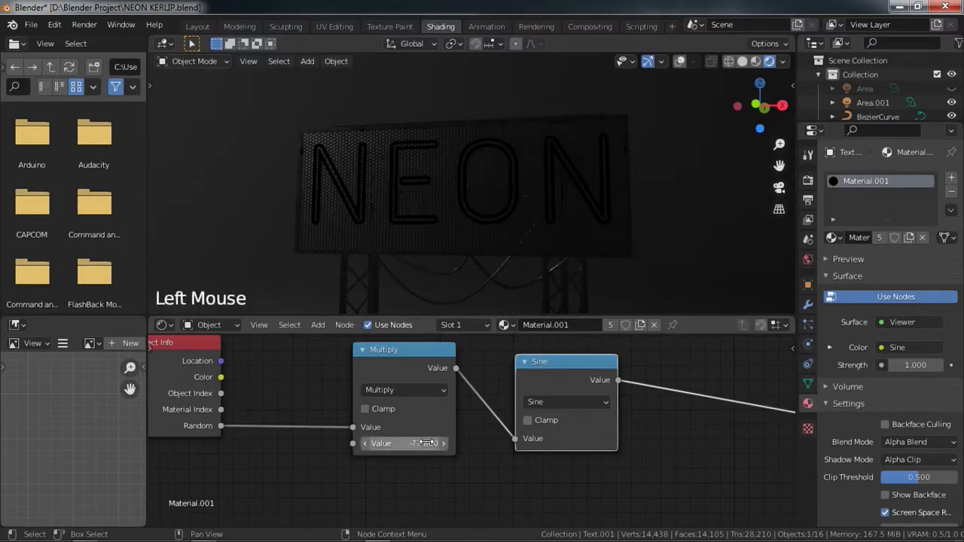
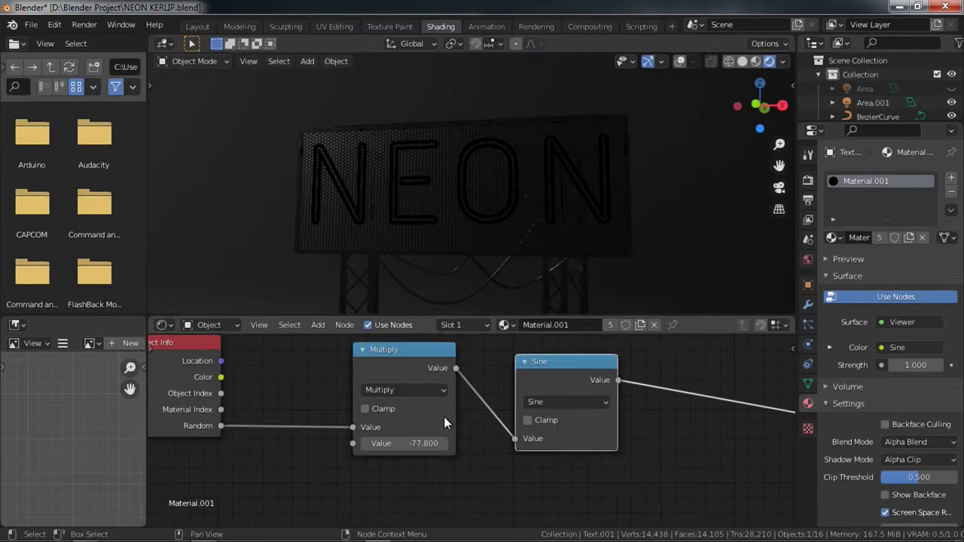
pyautogui.moveTo(396, 443); pyautogui.dragTo(334, 443)
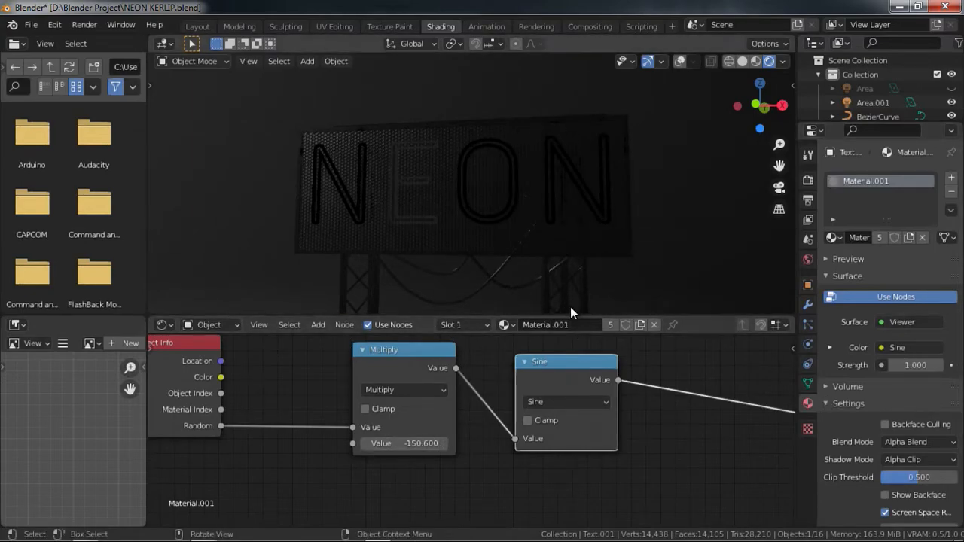
pyautogui.moveTo(396, 447); pyautogui.dragTo(317, 447)
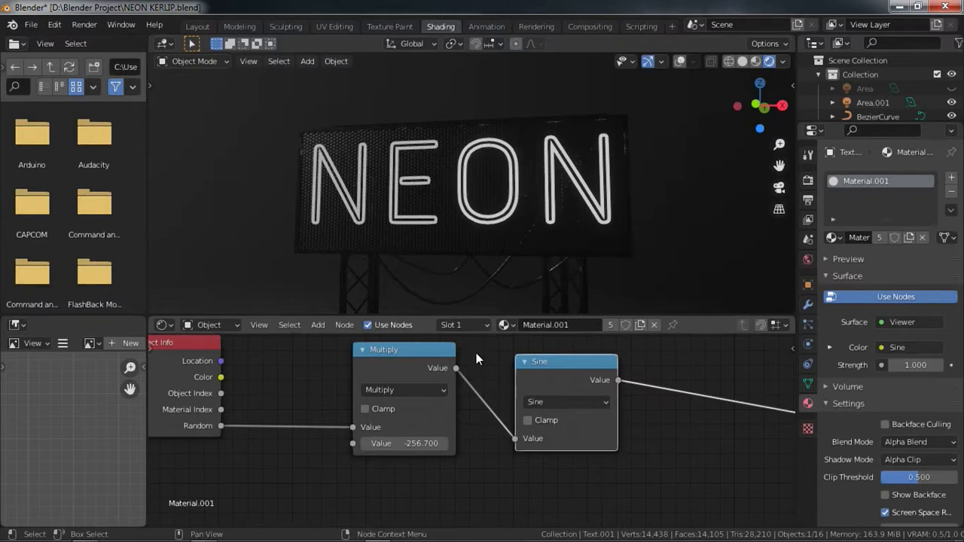
# Add a ColorRamp node and insert it into the link between the Sine node and the Viewer.
pyautogui.moveTo(625, 437); pyautogui.dragTo(425, 449, button='middle')
pyautogui.scroll(-3, 570, 408)
pyautogui.scroll(3, 558, 407)
pyautogui.click(533, 412)
pyautogui.scroll(2, 488, 423)
pyautogui.moveTo(388, 413); pyautogui.dragTo(378, 392)
pyautogui.moveTo(398, 408); pyautogui.dragTo(385, 440, button='middle')
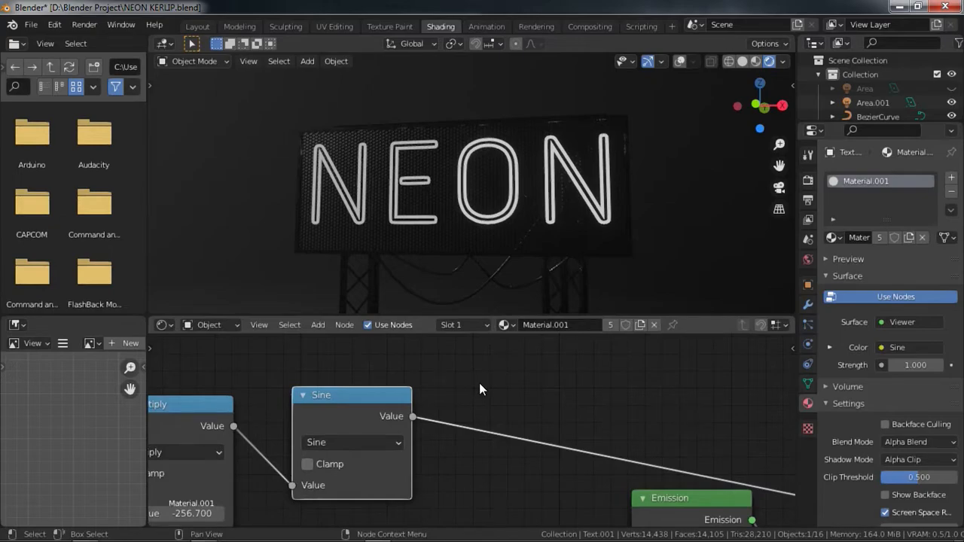
pyautogui.hotkey('shift', 'a')
pyautogui.moveTo(479, 383)
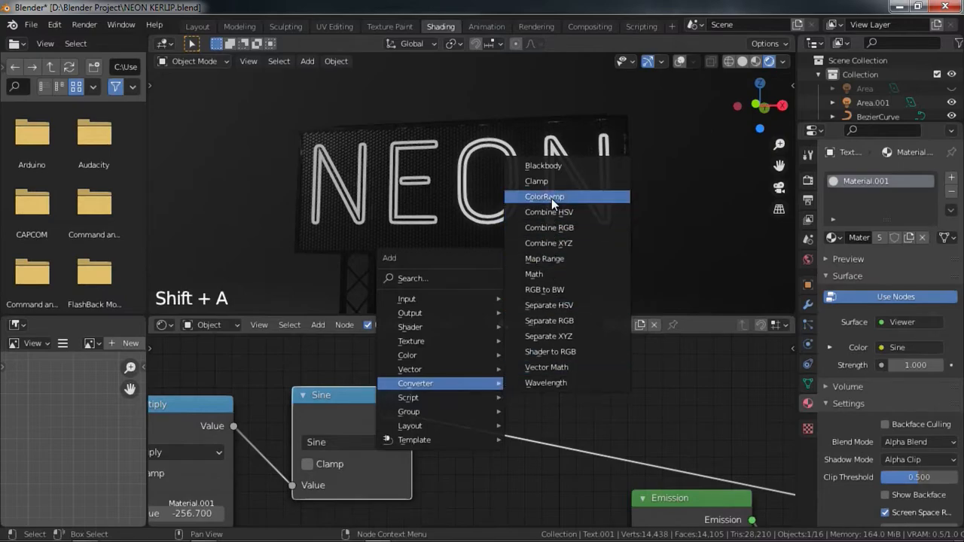
pyautogui.click(552, 198)
pyautogui.click(457, 356)
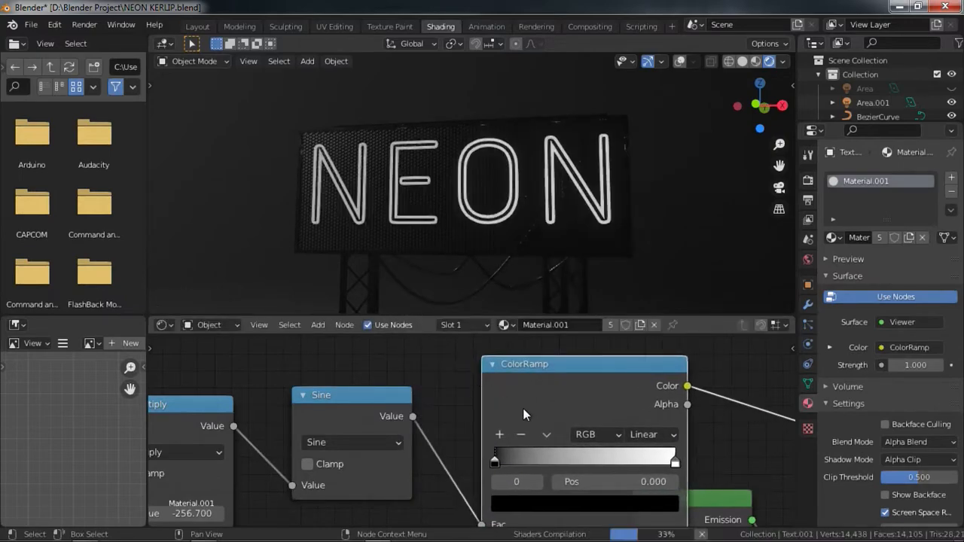
pyautogui.moveTo(522, 407); pyautogui.dragTo(519, 357)
pyautogui.moveTo(508, 384); pyautogui.dragTo(488, 405, button='middle')
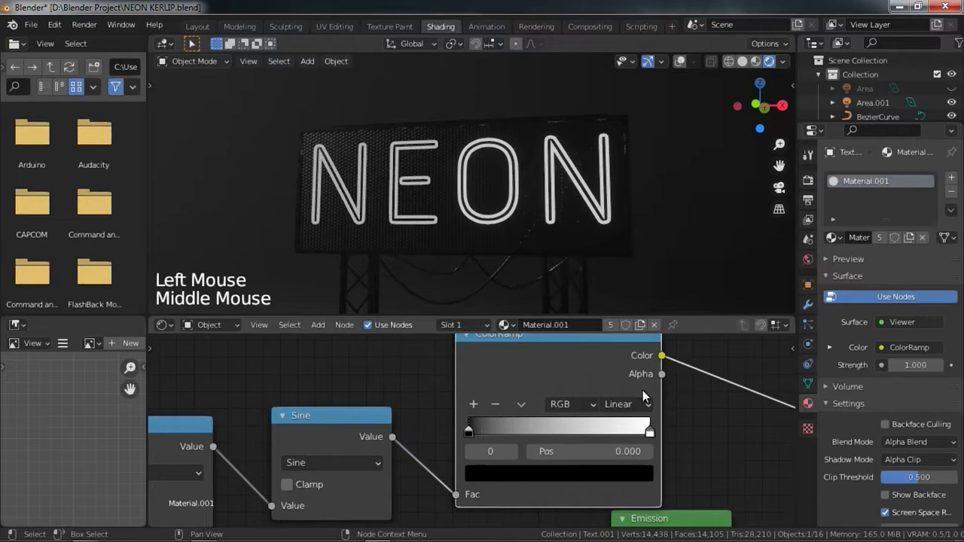
# Set the ColorRamp interpolation to Constant, move the black stop near the middle, and add a white stop at position 0.725.
pyautogui.click(621, 407)
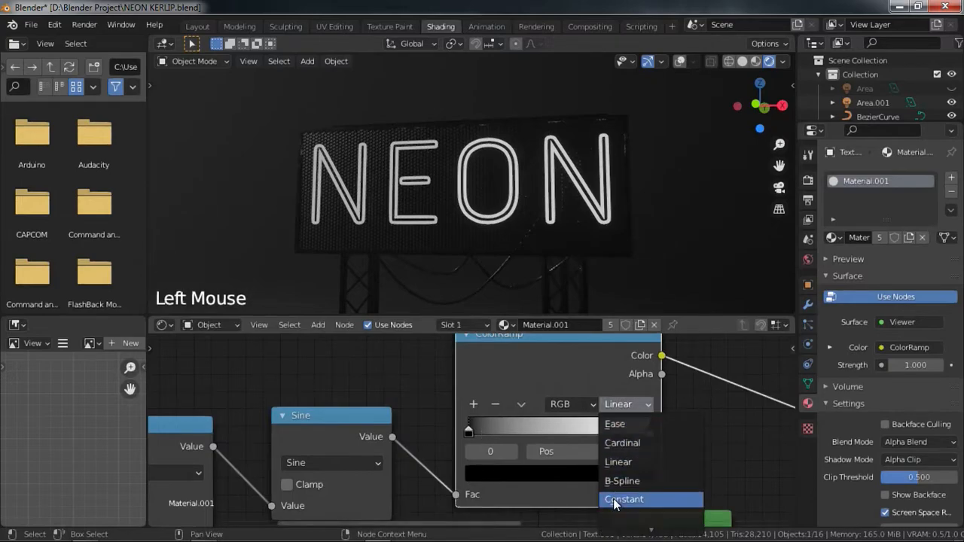
pyautogui.click(626, 501)
pyautogui.moveTo(487, 430); pyautogui.dragTo(554, 429)
pyautogui.click(473, 405)
pyautogui.click(595, 473)
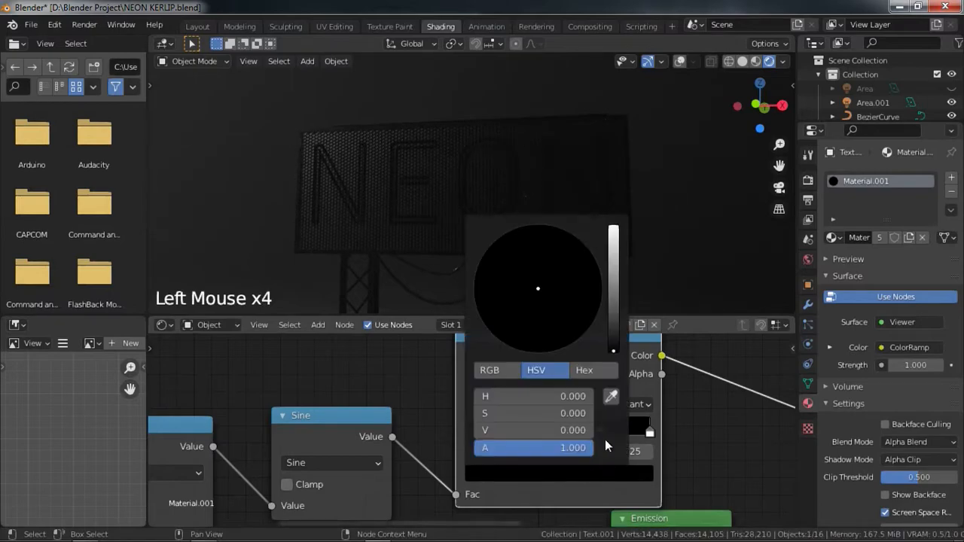
pyautogui.moveTo(621, 258); pyautogui.dragTo(637, 218)
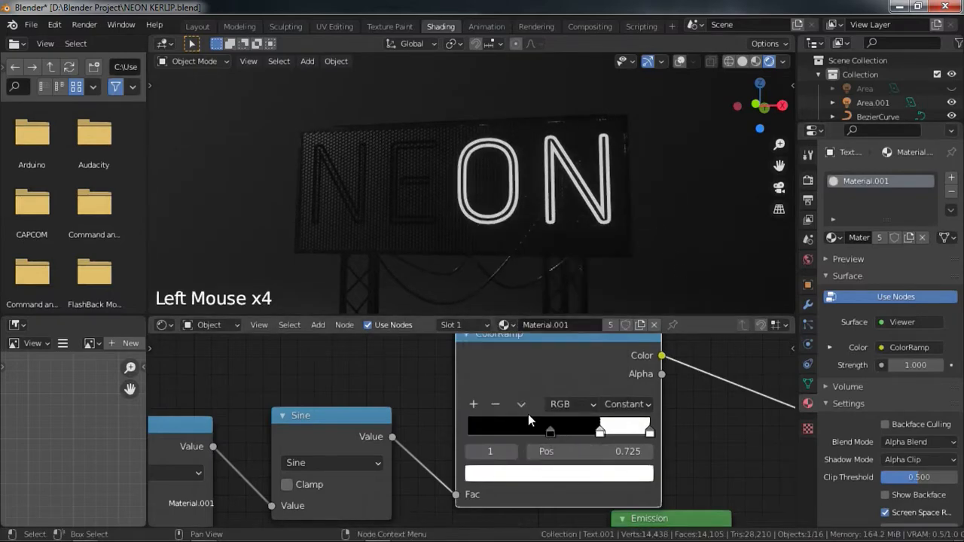
# Add a fourth ColorRamp stop and rearrange the stops into a black middle band between white ends, with the last white stop at 0.718.
pyautogui.click(524, 422)
pyautogui.moveTo(600, 432); pyautogui.dragTo(486, 436)
pyautogui.moveTo(556, 432); pyautogui.dragTo(535, 432)
pyautogui.moveTo(642, 432); pyautogui.dragTo(592, 432)
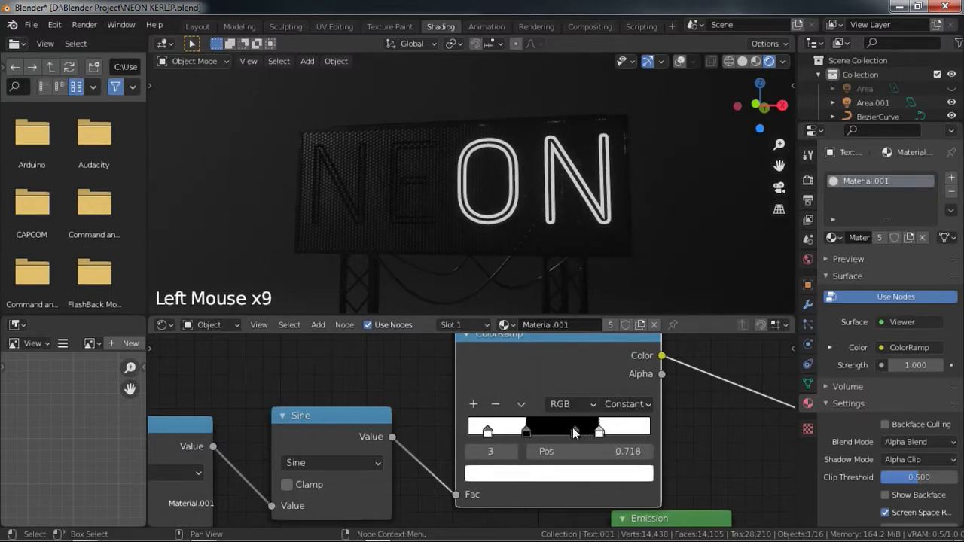
# Try different second values on the Multiply node to test the letters' flicker, ending at 240.6.
pyautogui.scroll(-3, 379, 474)
pyautogui.moveTo(379, 474); pyautogui.dragTo(556, 394, button='middle')
pyautogui.moveTo(388, 442); pyautogui.dragTo(346, 443)
pyautogui.scroll(-4, 408, 442)
pyautogui.moveTo(407, 440); pyautogui.dragTo(413, 450, button='middle')
pyautogui.moveTo(412, 450); pyautogui.dragTo(169, 452)
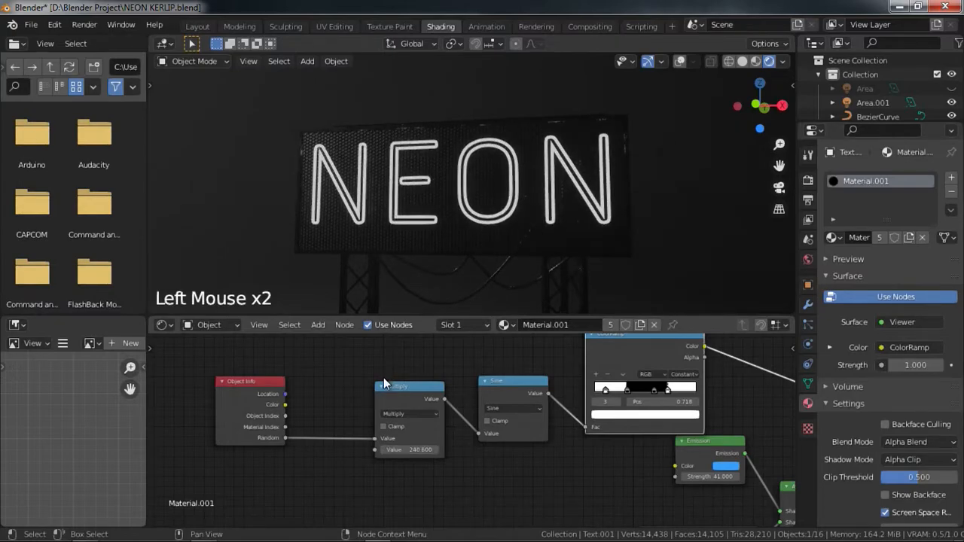
# Select the Multiply node and set its second value to 220.4.
pyautogui.click(388, 394)
pyautogui.moveTo(436, 400); pyautogui.dragTo(447, 423, button='middle')
pyautogui.scroll(4, 440, 433)
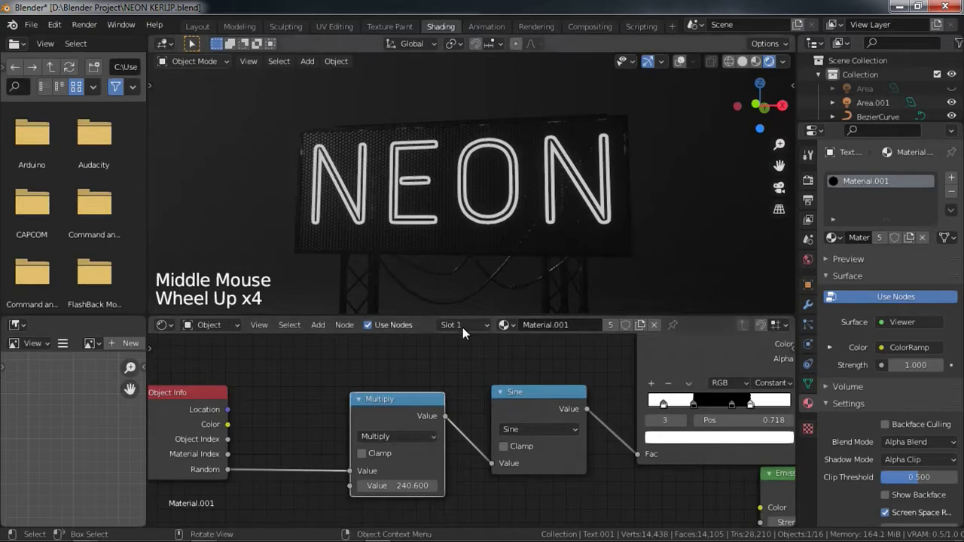
pyautogui.moveTo(498, 447); pyautogui.dragTo(474, 403, button='middle')
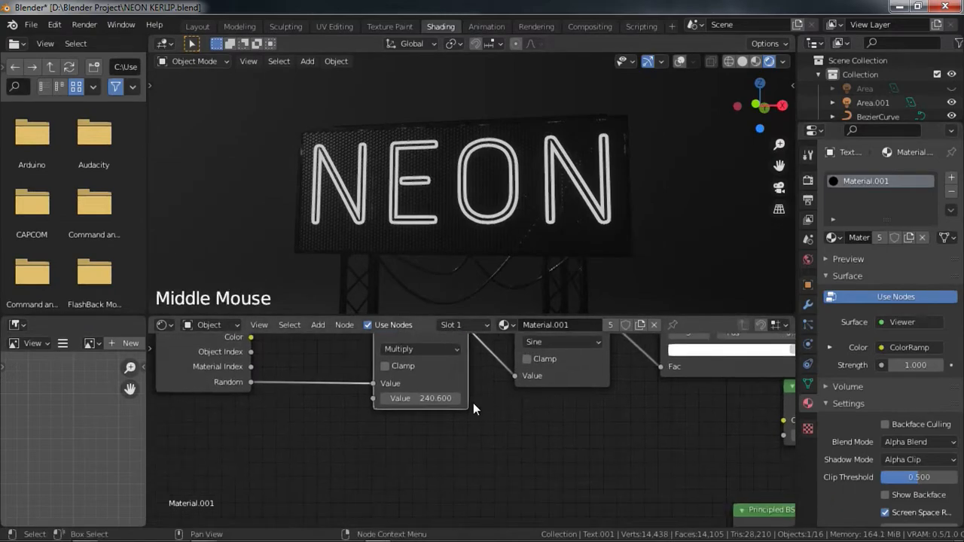
pyautogui.scroll(5, 460, 398)
pyautogui.moveTo(440, 351); pyautogui.dragTo(437, 395, button='middle')
pyautogui.scroll(3, 430, 403)
pyautogui.moveTo(394, 417)
pyautogui.mouseDown()
pyautogui.moveTo(335, 419)
pyautogui.moveTo(378, 419)
pyautogui.mouseUp()
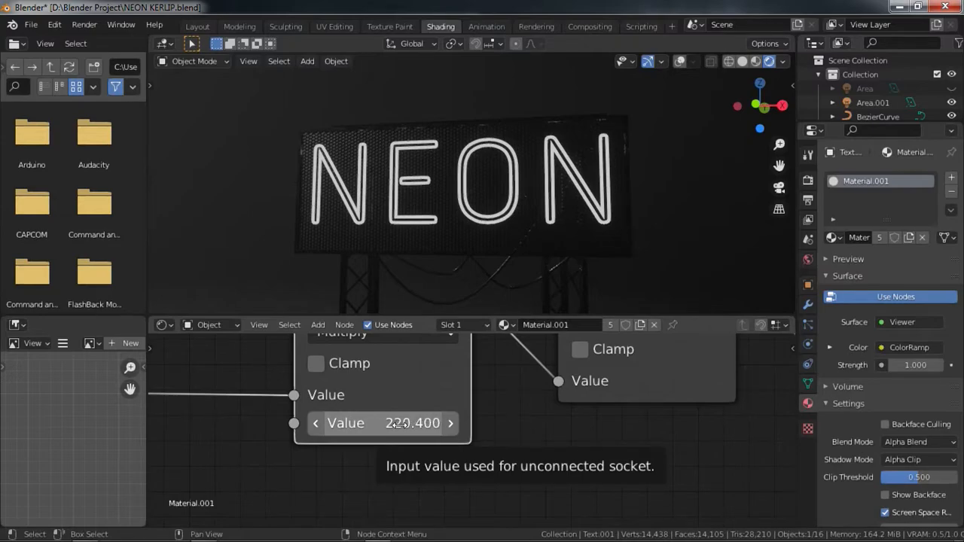
# Switch to the Layout workspace, split the 3D viewport horizontally, and turn the lower area into a Shader Editor.
pyautogui.click(210, 30)
pyautogui.scroll(-5, 371, 185)
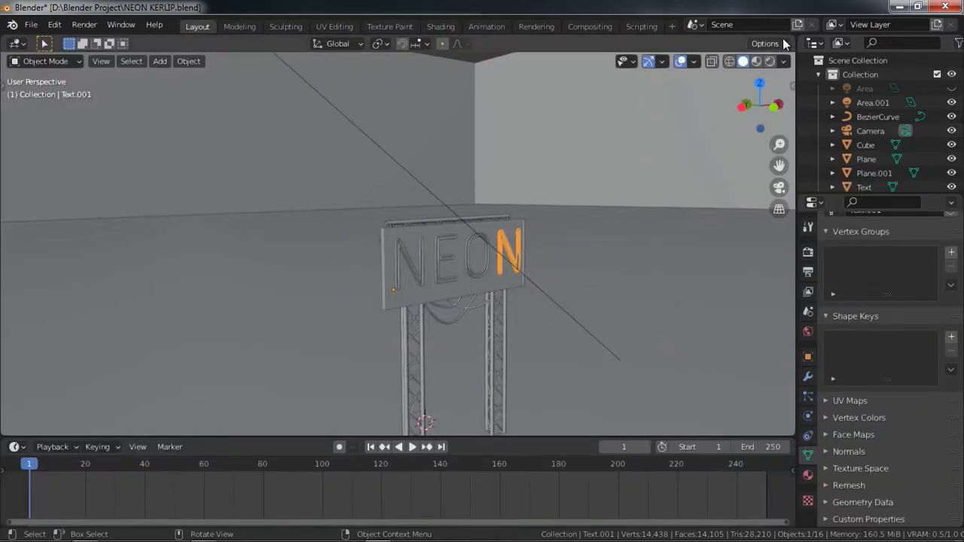
pyautogui.moveTo(793, 36); pyautogui.dragTo(744, 269)
pyautogui.click(17, 277)
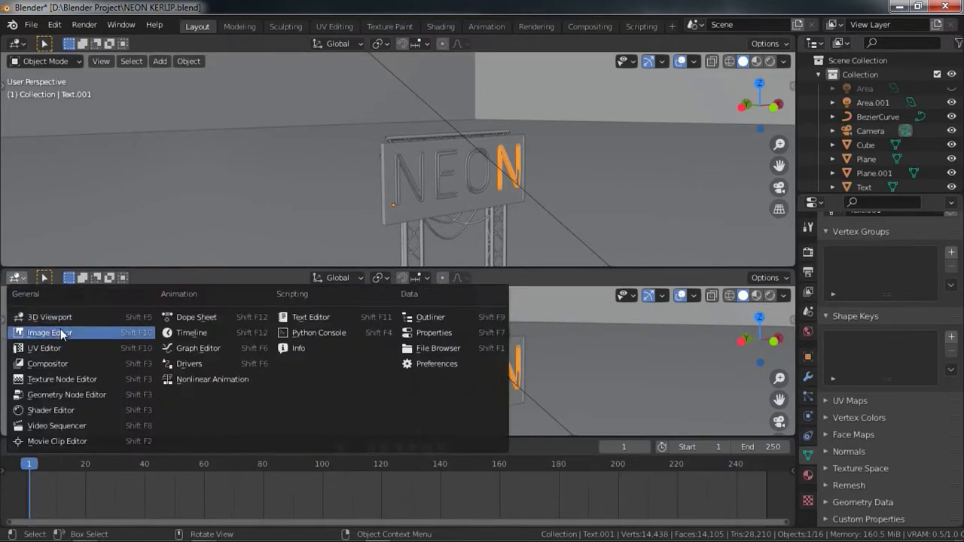
pyautogui.click(45, 409)
# Insert a keyframe at frame 40 for the Multiply node's second value of 220.4.
pyautogui.scroll(3, 382, 383)
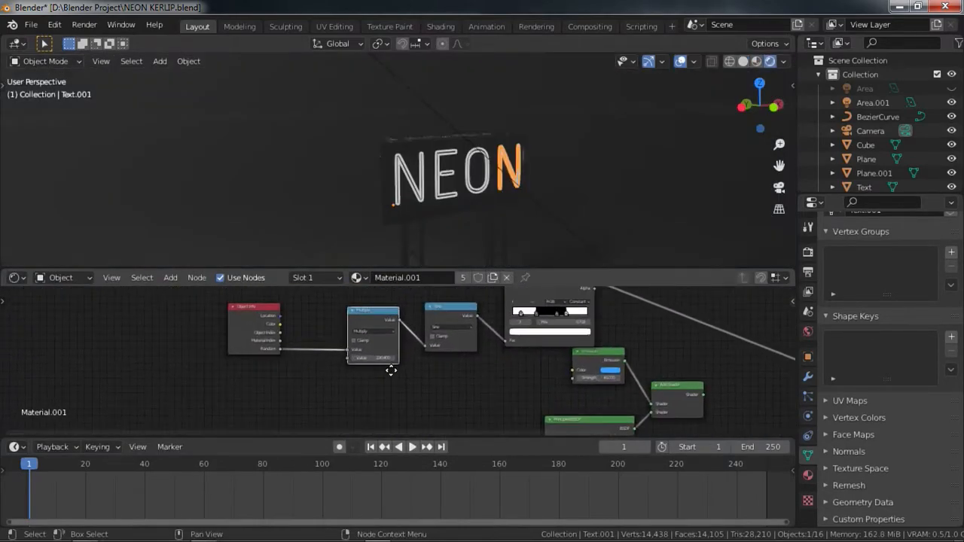
pyautogui.scroll(5, 390, 370)
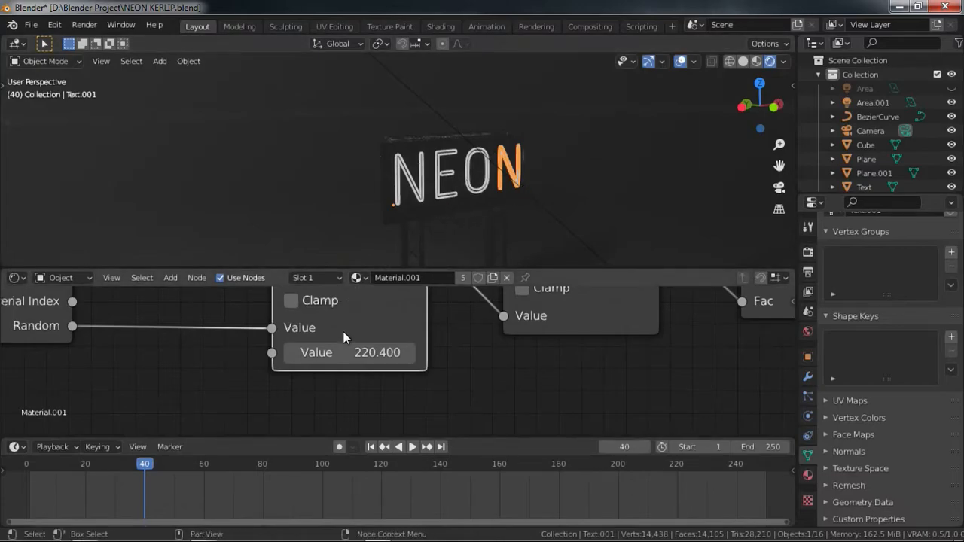
pyautogui.press('i')
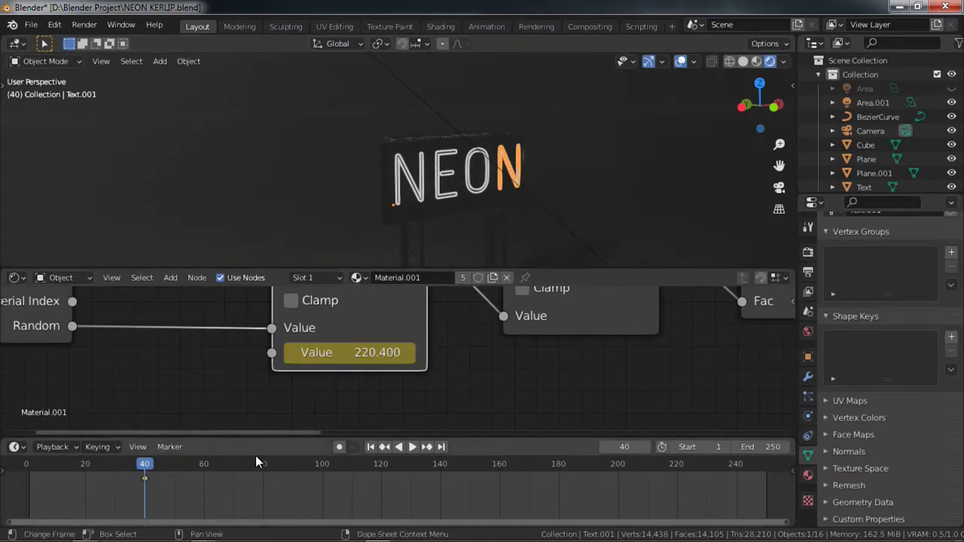
# Return to frame 1, set the Multiply node's second value to 200, and insert a keyframe for it.
pyautogui.click(370, 447)
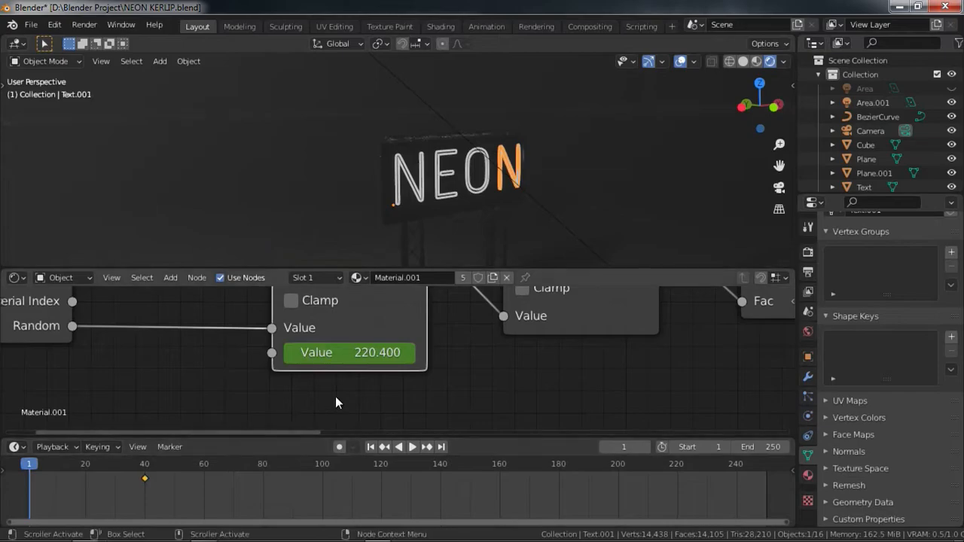
pyautogui.click(353, 354)
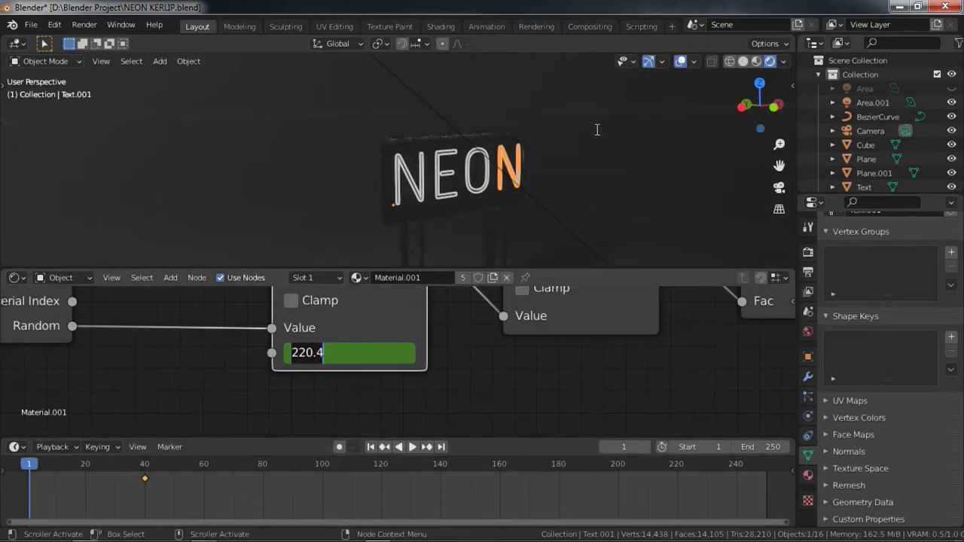
pyautogui.write('20')
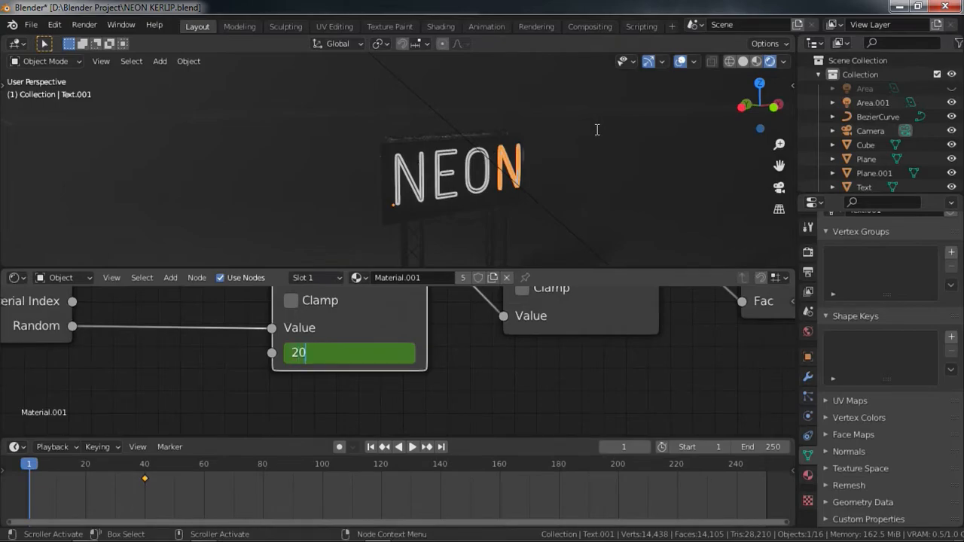
pyautogui.write('0')
pyautogui.press('Return')
pyautogui.press('i')
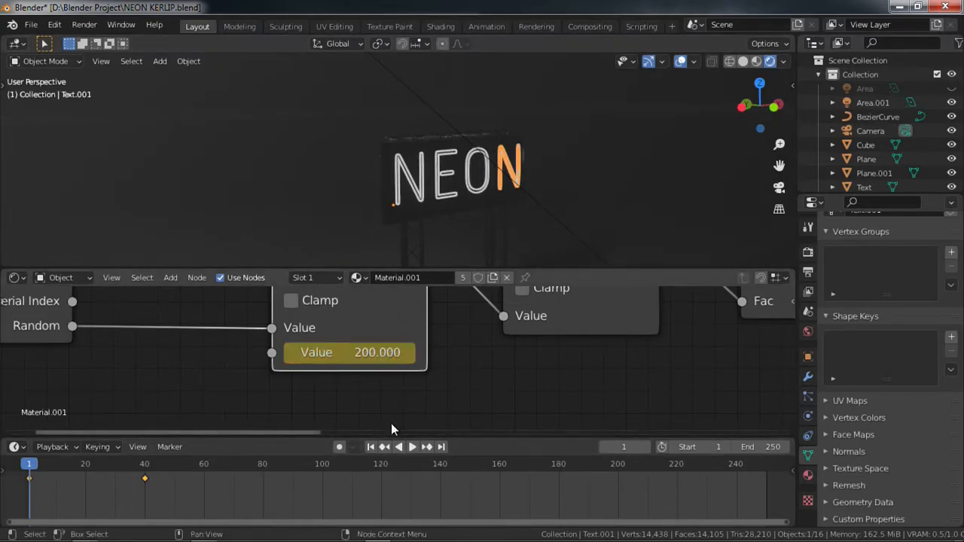
# Play the animation, then return to frame 1 and step forward frame by frame to examine the letters' flicker.
pyautogui.press('space')
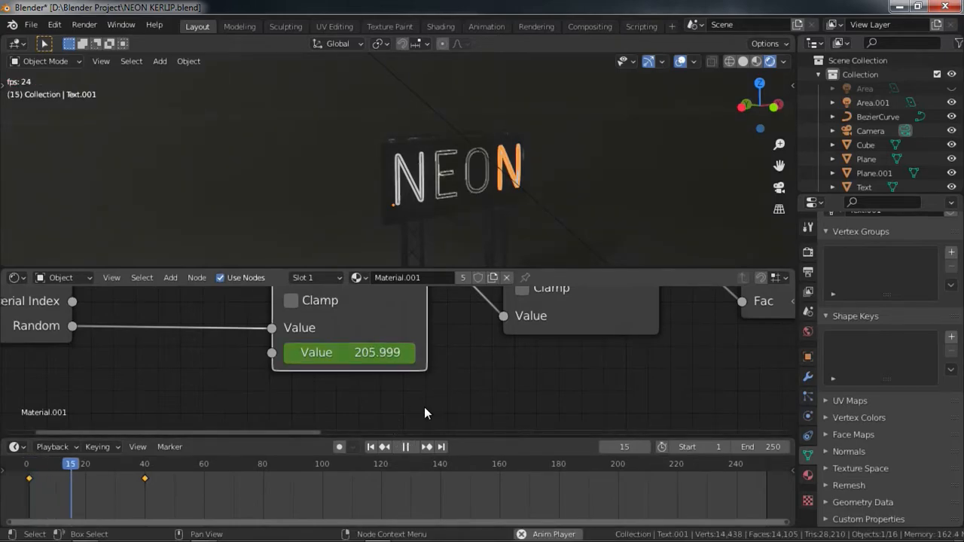
pyautogui.press('space')
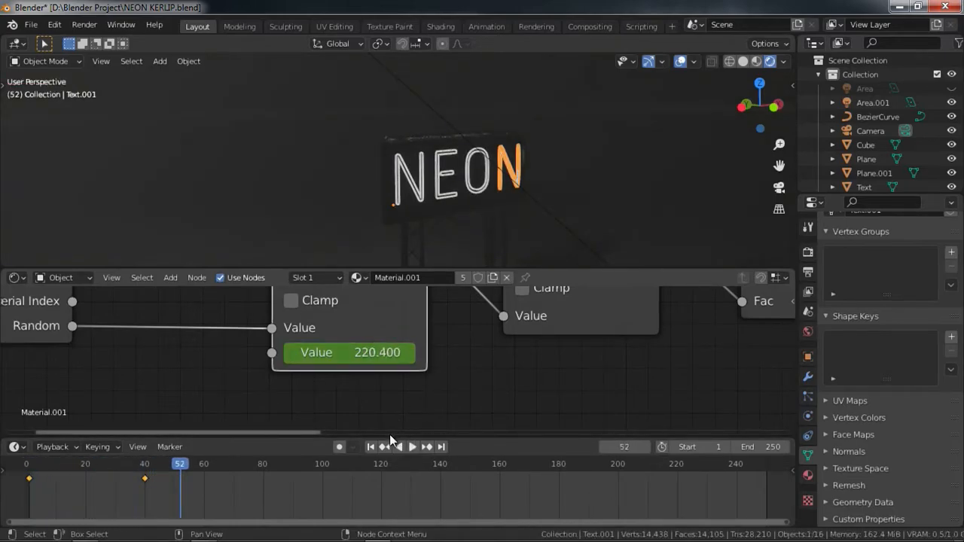
pyautogui.click(370, 447)
pyautogui.press('Right')
pyautogui.press('Right')
pyautogui.press('Right')
pyautogui.press('Right')
pyautogui.press('Right')
pyautogui.press('Right')
pyautogui.press('Right')
pyautogui.press('Right')
pyautogui.press('Right')
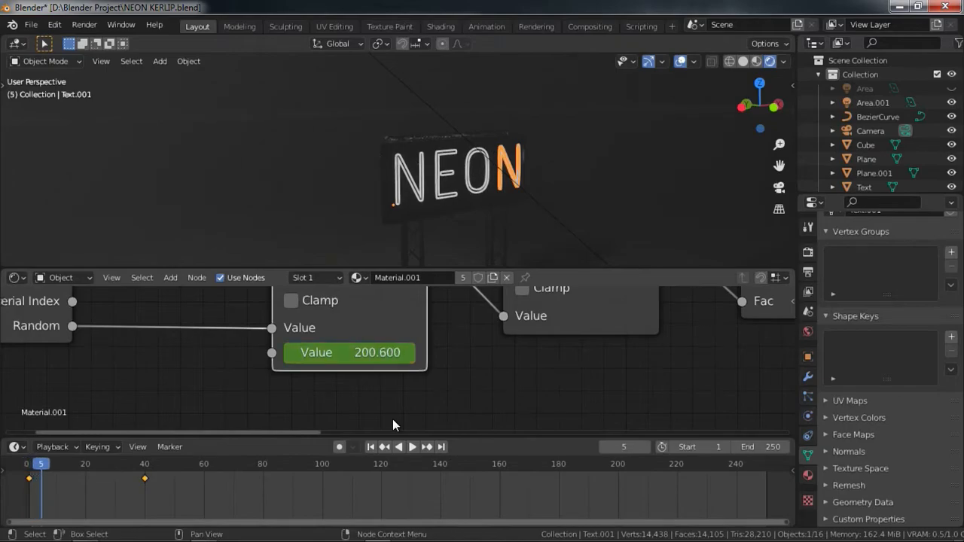
pyautogui.press('Right')
pyautogui.press('Right')
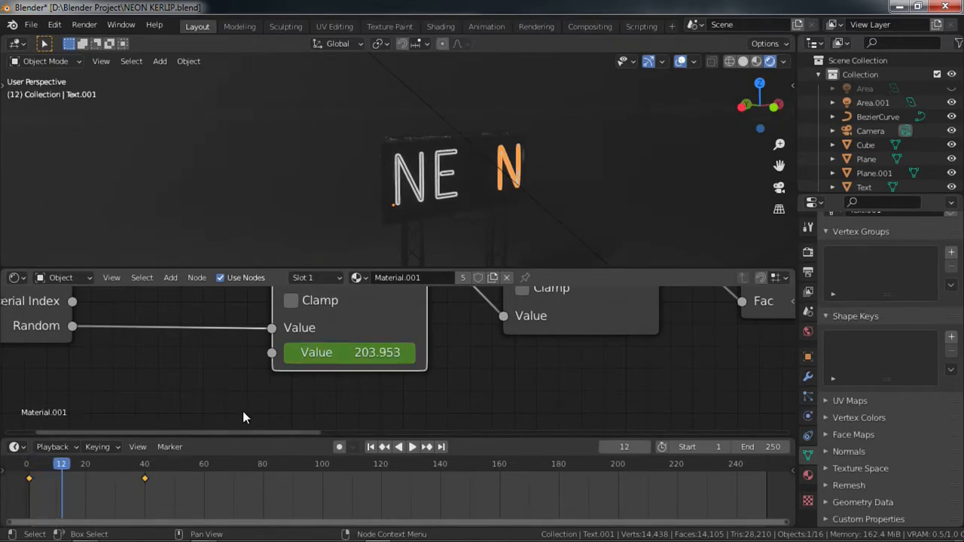
# Return to frame 1, set the Multiply node's second value to 100, and insert a keyframe for it.
pyautogui.click(370, 447)
pyautogui.click(356, 354)
pyautogui.write('100')
pyautogui.press('Return')
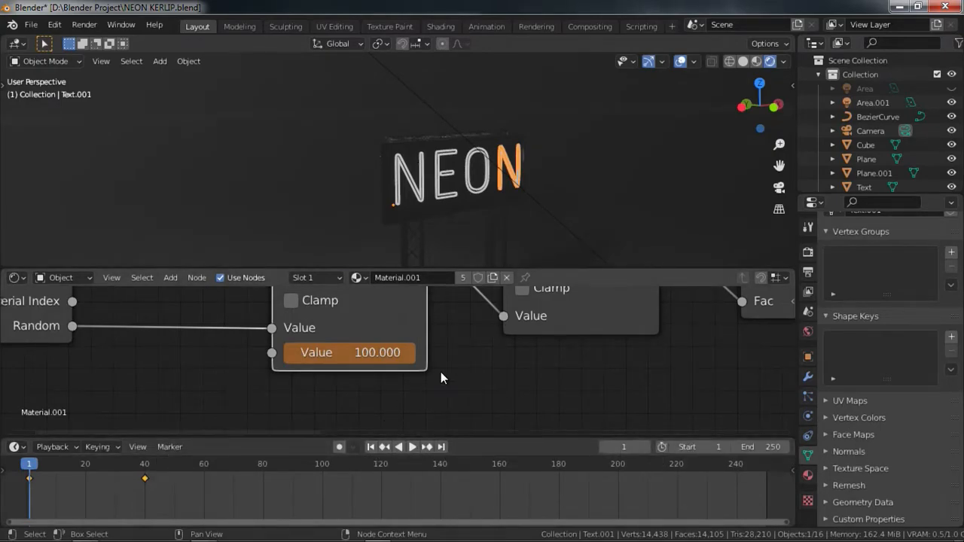
pyautogui.press('i')
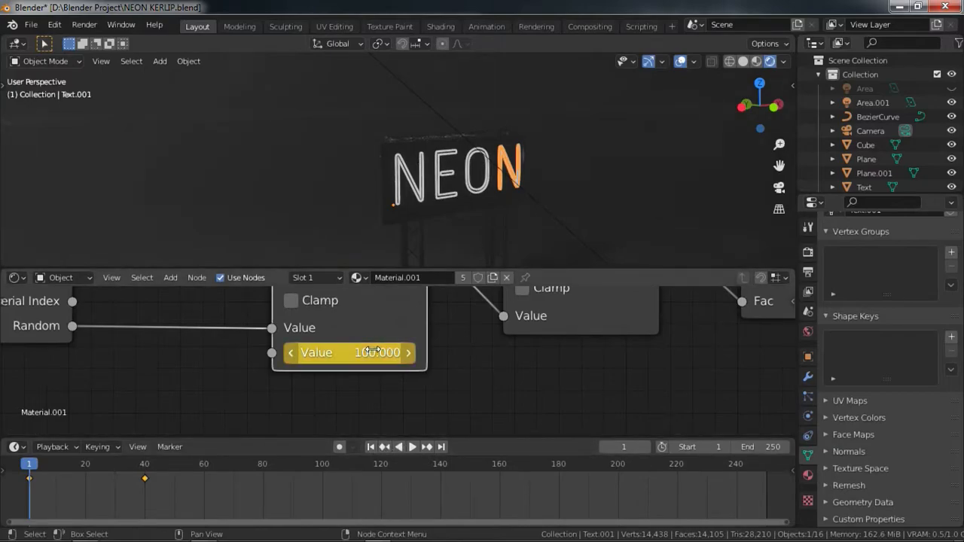
# Set the Multiply value keyframes' interpolation mode to Linear and play the animation.
pyautogui.rightClick(136, 481)
pyautogui.moveTo(110, 428)
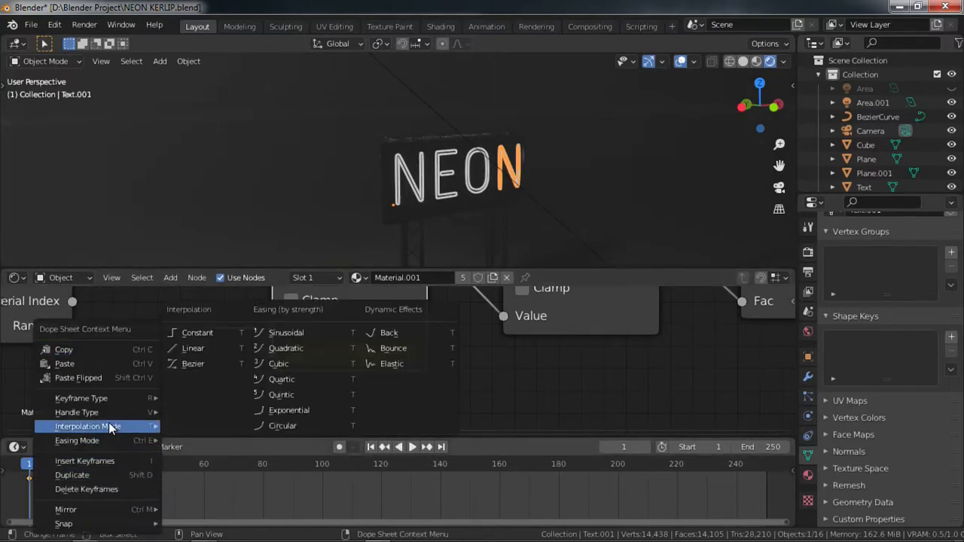
pyautogui.click(190, 349)
pyautogui.press('space')
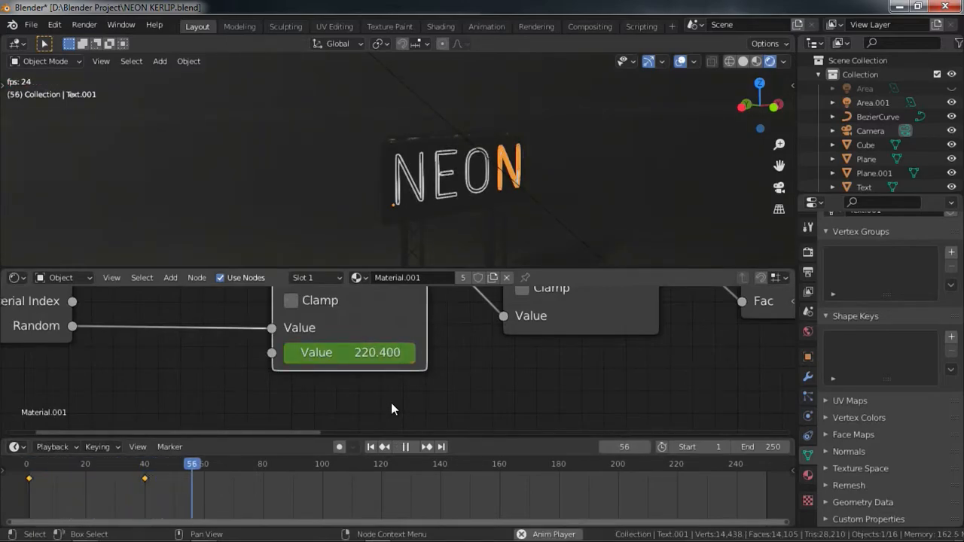
pyautogui.press('space')
# View the sign from the front with the node chain in sight and replay the animation from the first frame to examine the flicker.
pyautogui.moveTo(445, 336); pyautogui.dragTo(379, 392, button='middle')
pyautogui.moveTo(501, 202); pyautogui.dragTo(396, 197, button='middle')
pyautogui.scroll(-8, 373, 339)
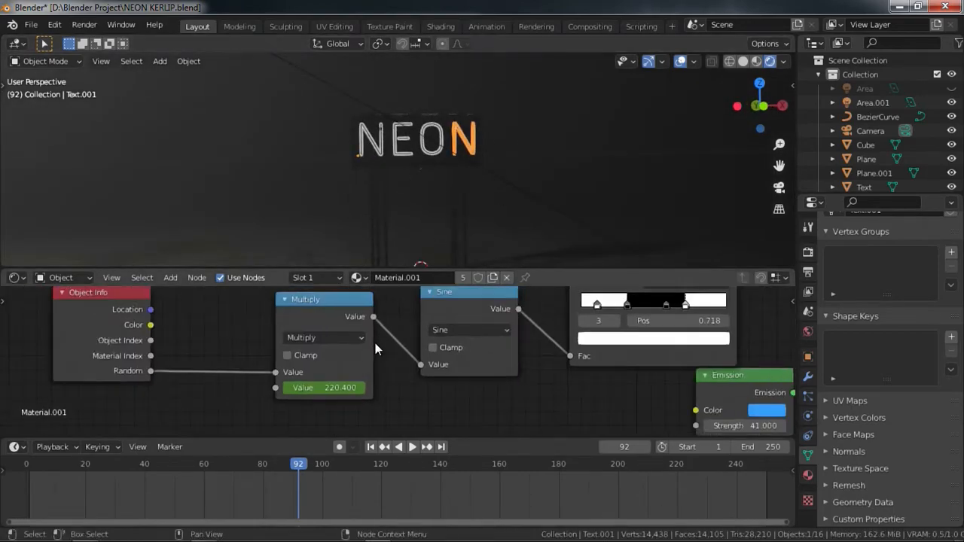
pyautogui.scroll(-2, 437, 354)
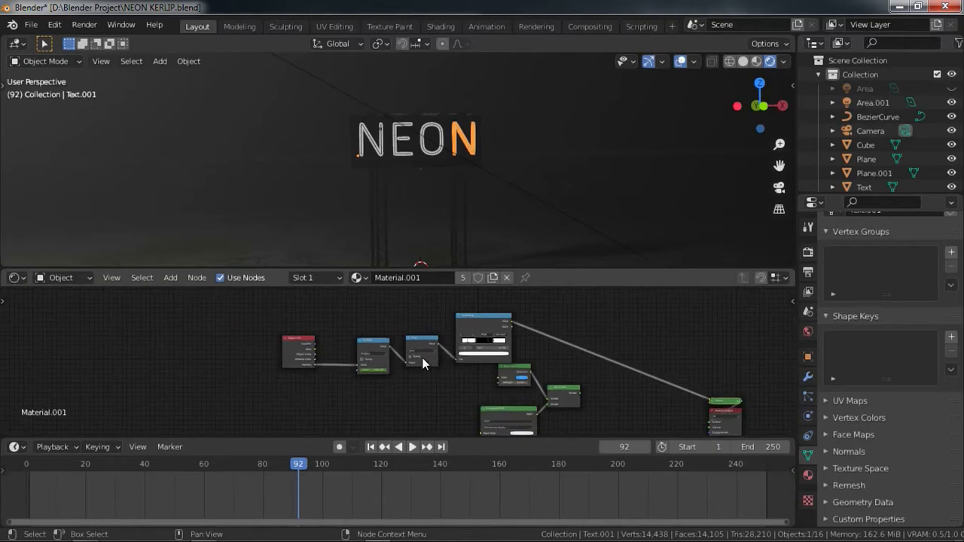
pyautogui.scroll(2, 422, 365)
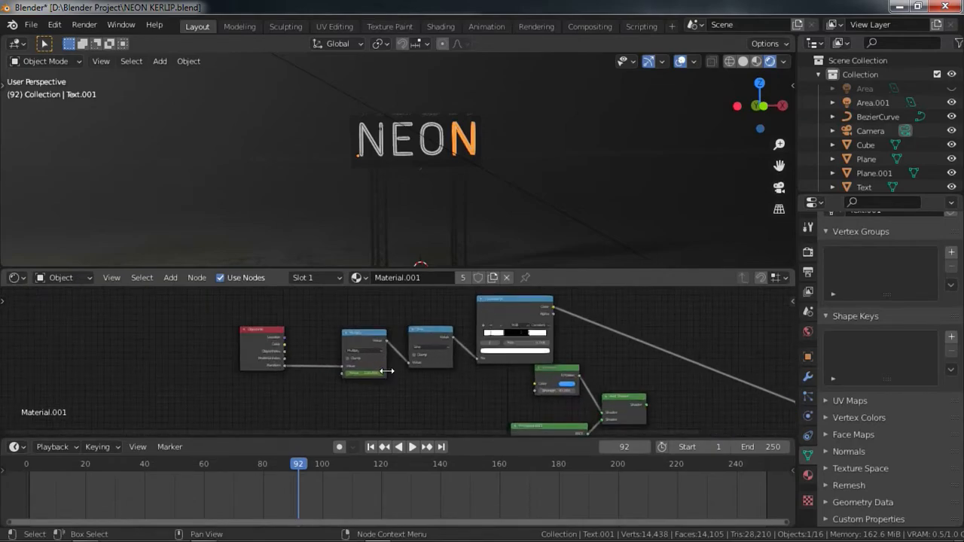
pyautogui.scroll(1, 386, 369)
pyautogui.hotkey('shift', 'Left')
pyautogui.press('space')
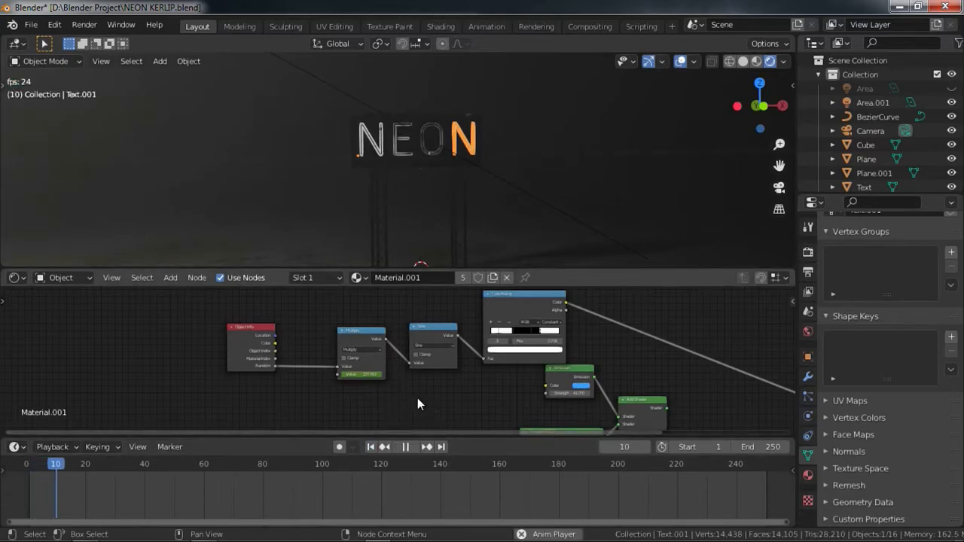
pyautogui.press('space')
# Move the ColorRamp node upward, connect its Color output to the Emission node's Strength, and preview the Add Shader node.
pyautogui.moveTo(418, 397); pyautogui.dragTo(426, 370, button='middle')
pyautogui.scroll(-2, 425, 370)
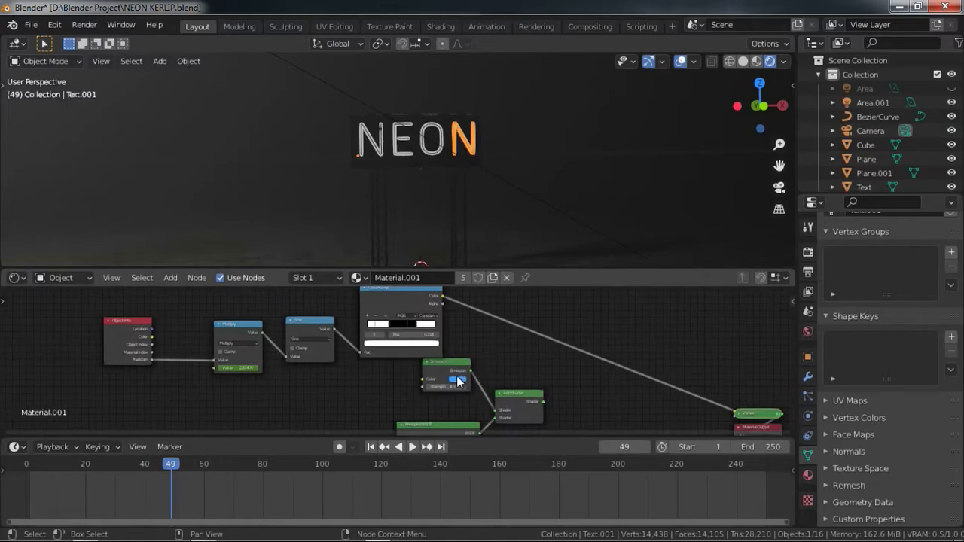
pyautogui.moveTo(416, 289); pyautogui.dragTo(390, 397)
pyautogui.moveTo(409, 357); pyautogui.dragTo(442, 335, button='middle')
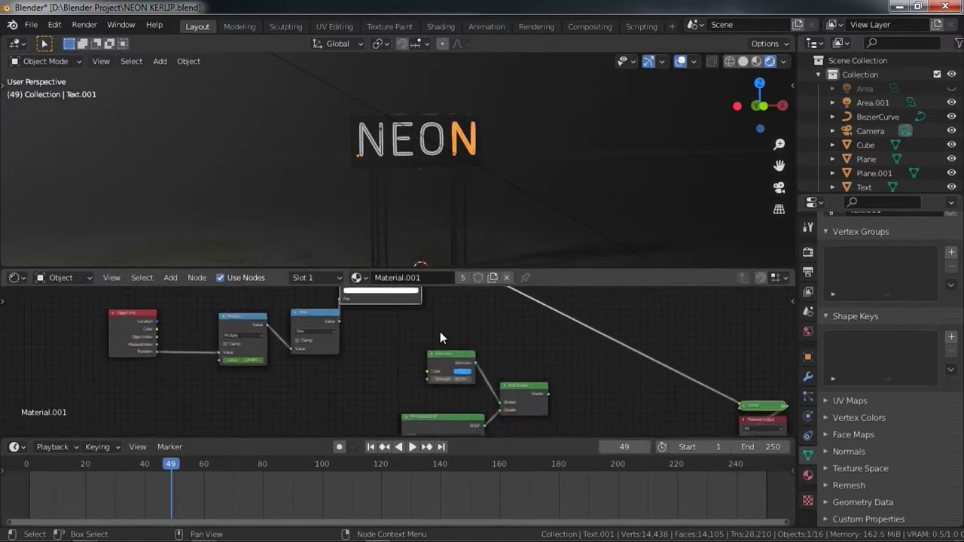
pyautogui.scroll(2, 442, 337)
pyautogui.moveTo(443, 368); pyautogui.dragTo(410, 421, button='middle')
pyautogui.scroll(-3, 403, 367)
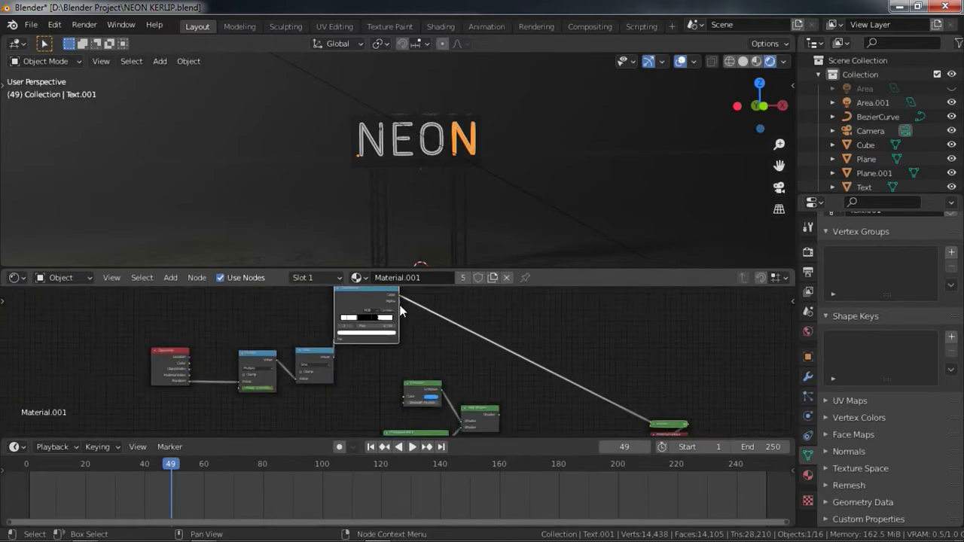
pyautogui.moveTo(400, 297); pyautogui.dragTo(417, 301)
pyautogui.moveTo(405, 405); pyautogui.dragTo(405, 405)
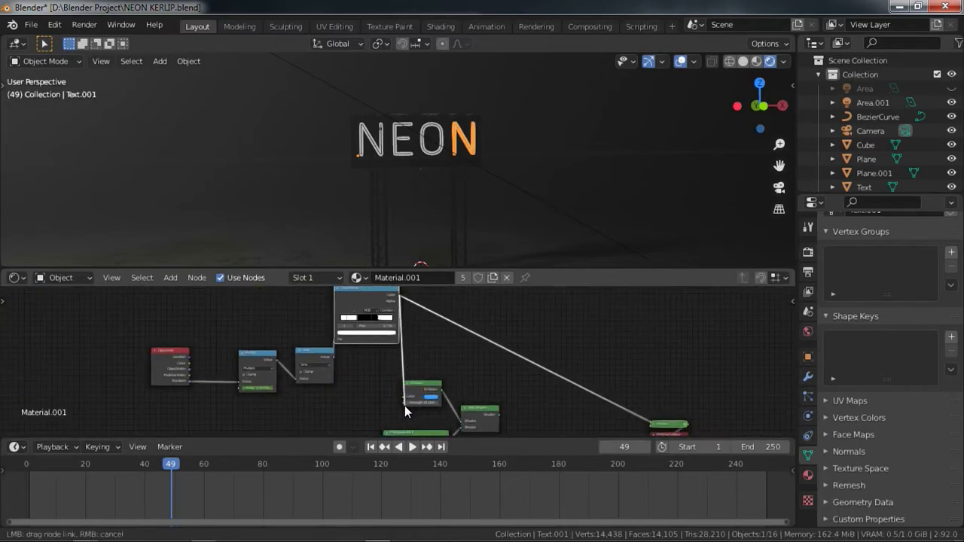
pyautogui.keyDown('ctrl'); pyautogui.keyDown('shift'); pyautogui.click(485, 418); pyautogui.keyUp('shift'); pyautogui.keyUp('ctrl')
# Insert a Math node set to Multiply between the ColorRamp's Color output and the Emission node's Strength.
pyautogui.scroll(1, 486, 411)
pyautogui.moveTo(489, 390); pyautogui.dragTo(552, 366, button='middle')
pyautogui.scroll(3, 484, 301)
pyautogui.scroll(4, 462, 183)
pyautogui.scroll(1, 432, 348)
pyautogui.hotkey('shift', 'a')
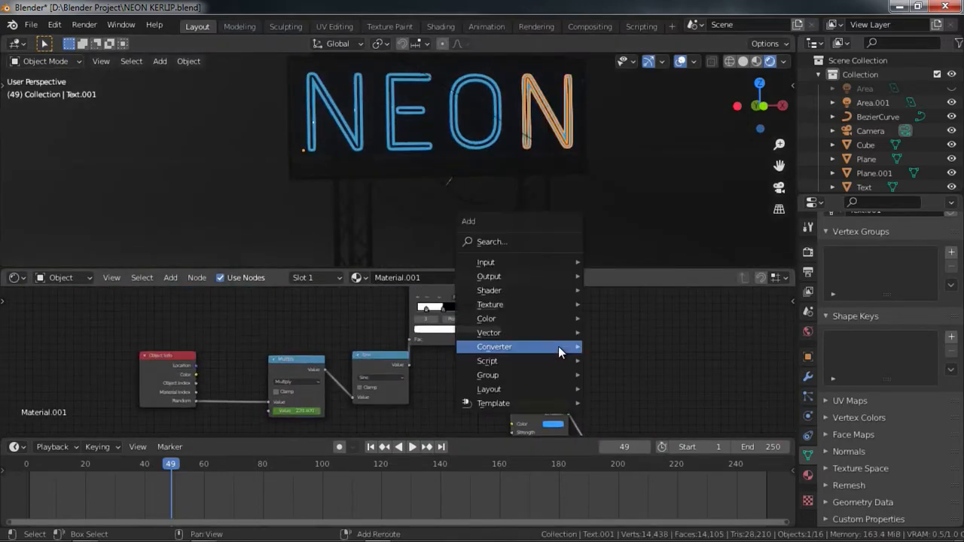
pyautogui.moveTo(558, 346)
pyautogui.click(632, 237)
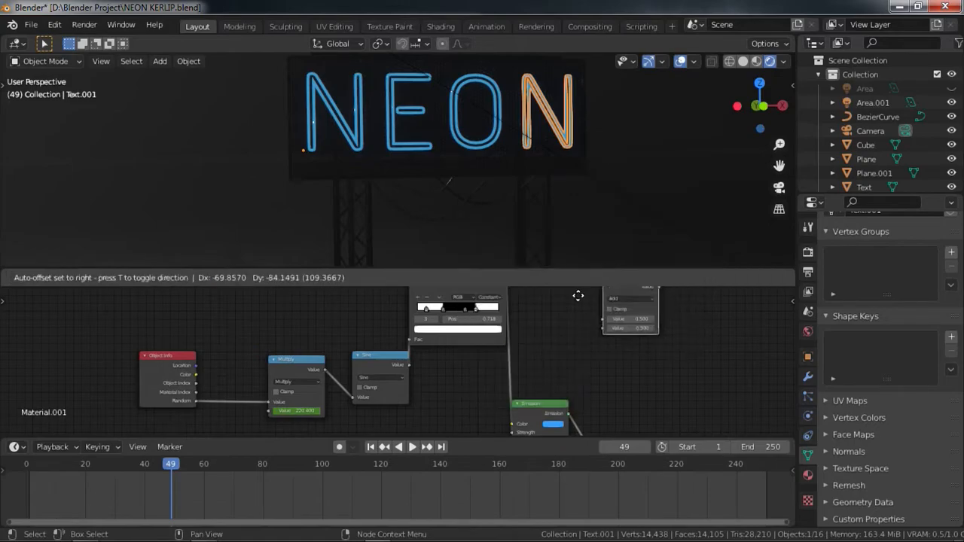
pyautogui.click(573, 364)
pyautogui.scroll(2, 580, 365)
pyautogui.click(609, 370)
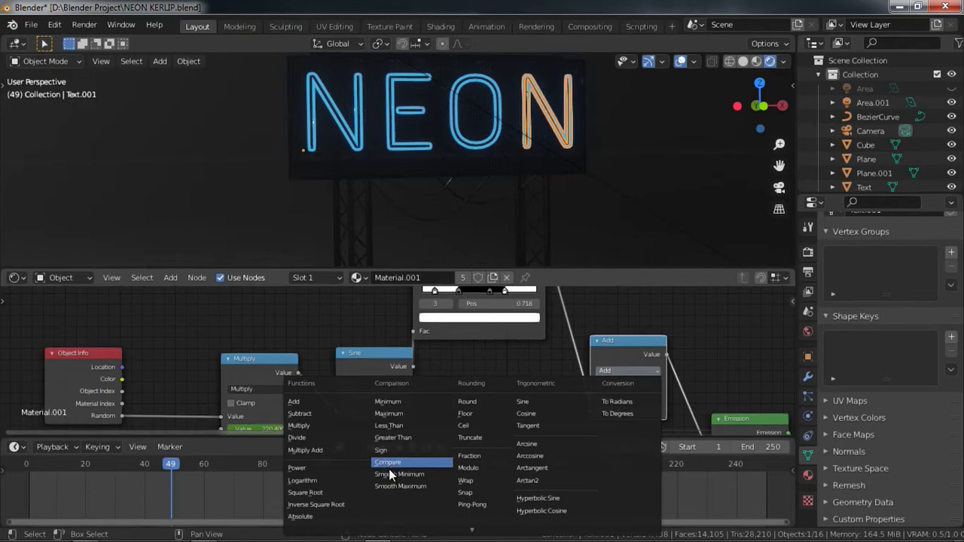
pyautogui.click(312, 426)
# Set the new Multiply node's second value to 32.7 and play the animation from frame 1.
pyautogui.moveTo(599, 398); pyautogui.dragTo(509, 336, button='middle')
pyautogui.scroll(2, 510, 336)
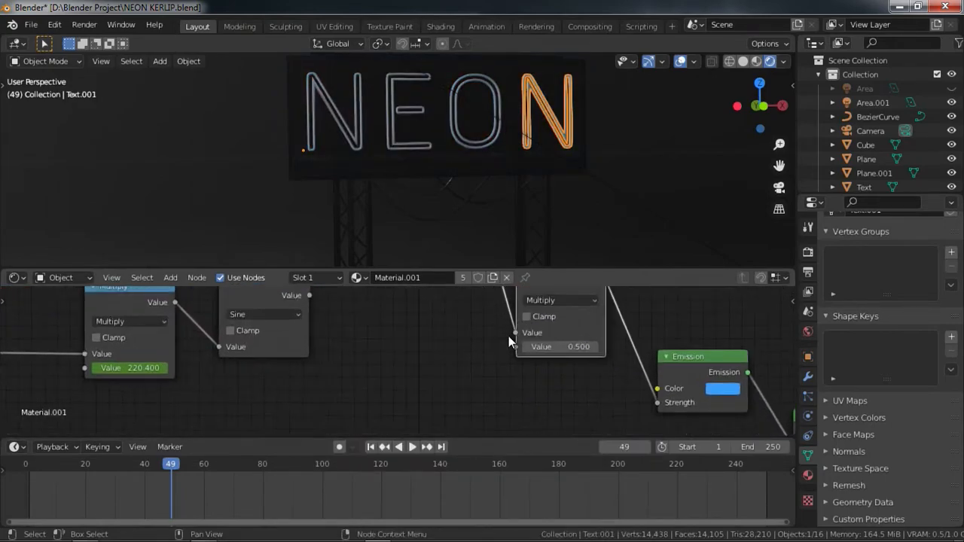
pyautogui.moveTo(554, 346); pyautogui.dragTo(580, 346)
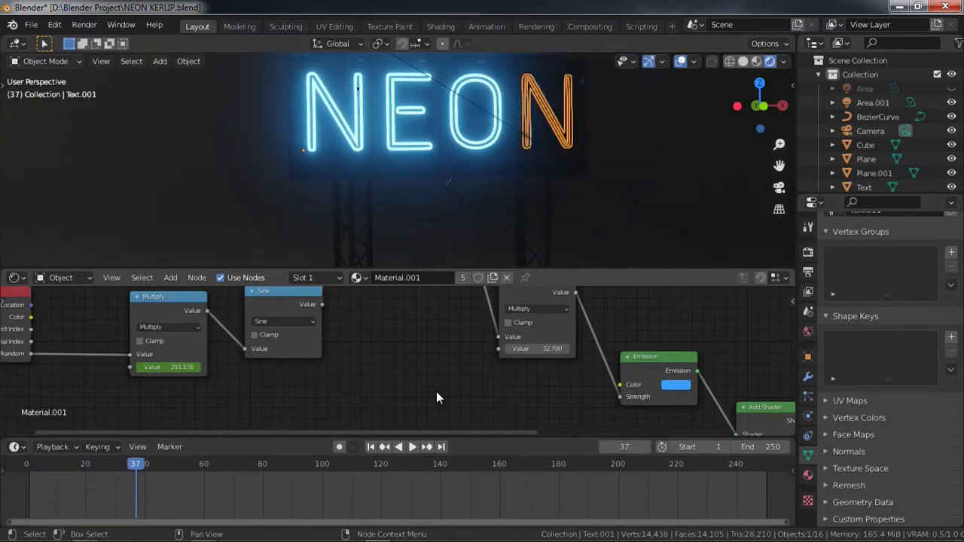
pyautogui.click(371, 447)
pyautogui.press('space')
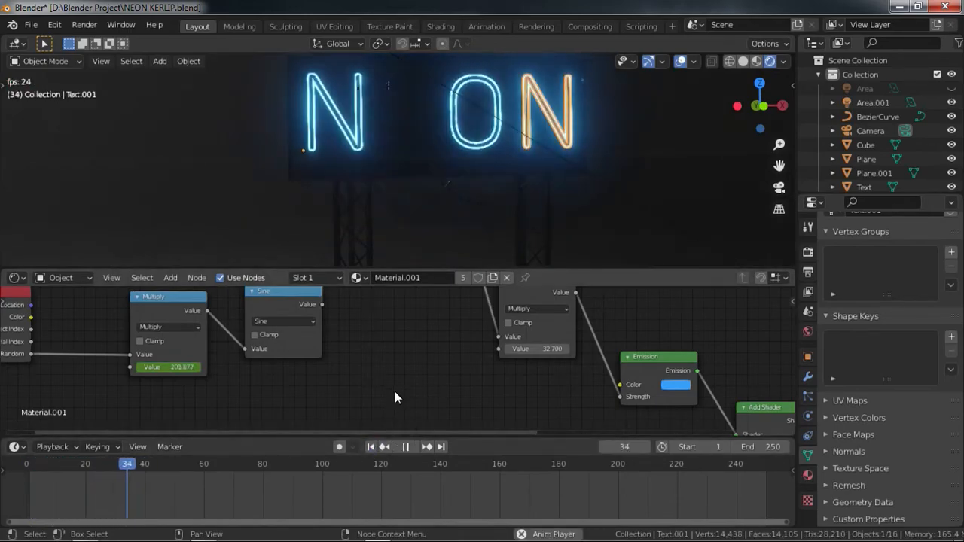
pyautogui.press('space')
# Unhide the Area light at the NEON sign.
pyautogui.scroll(-1, 399, 365)
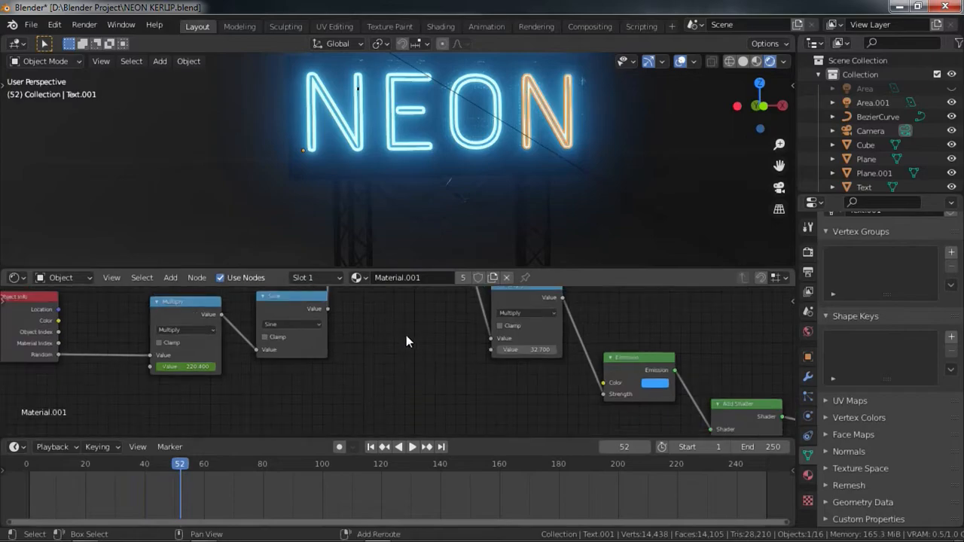
pyautogui.scroll(-4, 482, 136)
pyautogui.moveTo(528, 139); pyautogui.dragTo(404, 223, button='middle')
pyautogui.click(414, 147)
pyautogui.scroll(-3, 421, 156)
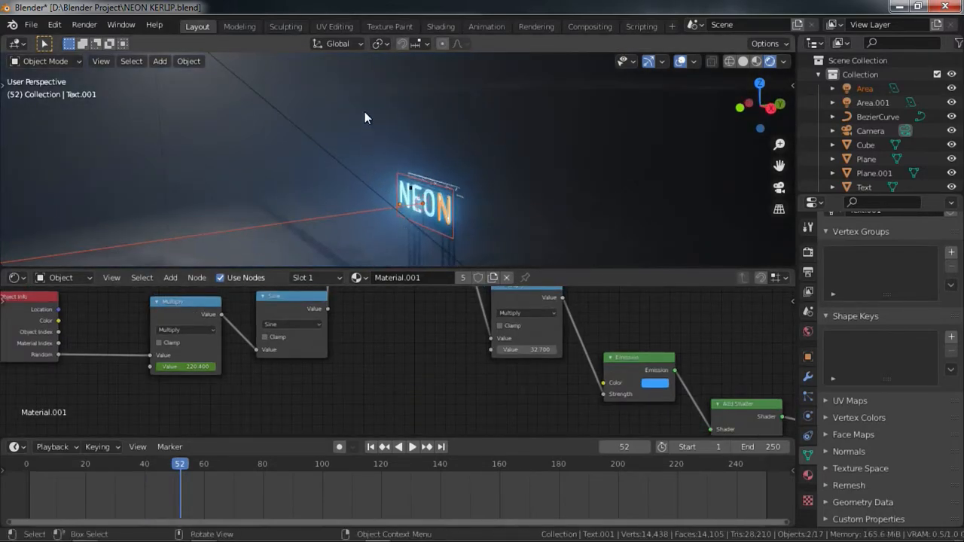
pyautogui.click(364, 112)
pyautogui.moveTo(399, 159); pyautogui.dragTo(413, 144, button='middle')
pyautogui.scroll(3, 413, 144)
pyautogui.keyDown('shift'); pyautogui.moveTo(506, 215); pyautogui.dragTo(482, 189, button='middle'); pyautogui.keyUp('shift')
pyautogui.scroll(3, 448, 183)
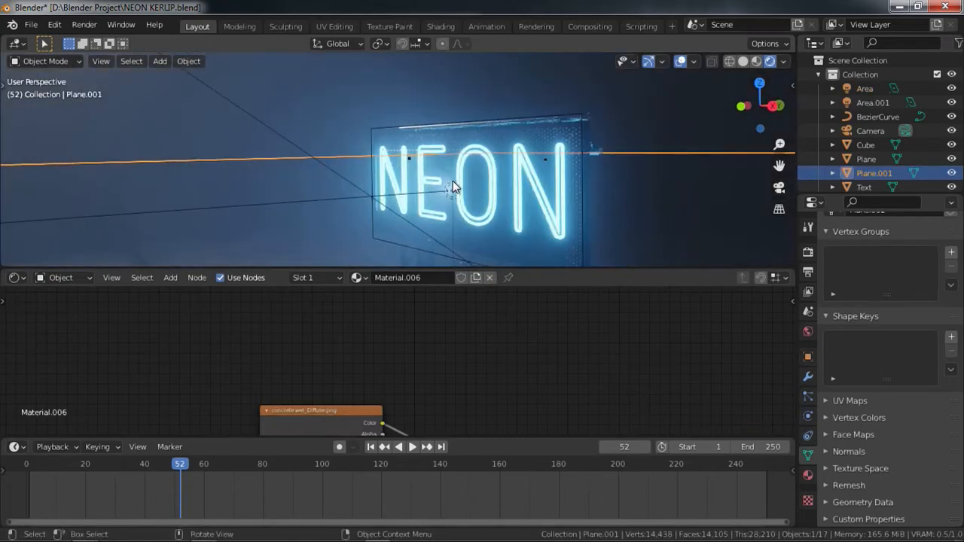
# Play the animation from frame 1 to examine the sign's flicker with the Area light shown.
pyautogui.click(532, 99)
pyautogui.keyDown('shift'); pyautogui.moveTo(517, 249); pyautogui.dragTo(491, 215, button='middle'); pyautogui.keyUp('shift')
pyautogui.click(370, 448)
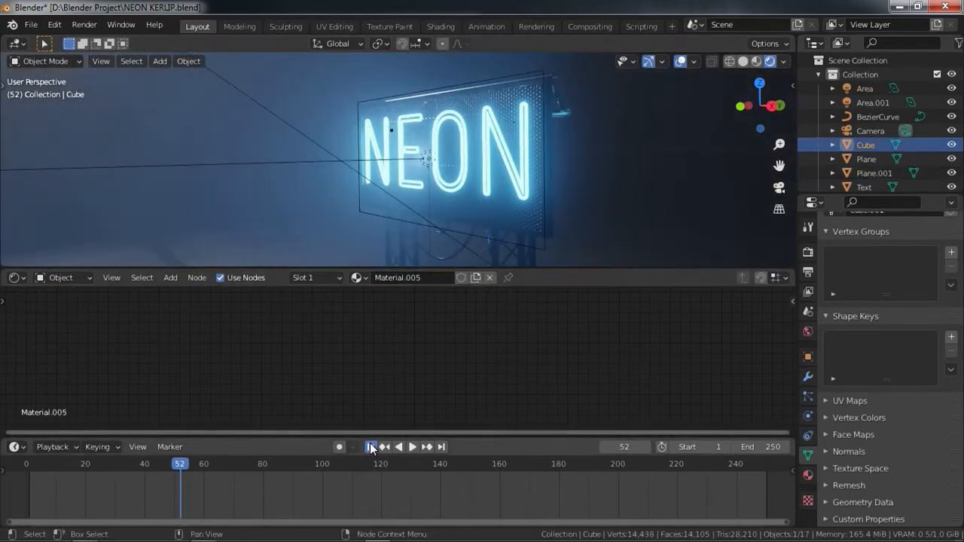
pyautogui.press('space')
pyautogui.press('space')
# Select the Area light at the sign, set its power to 300 W at frame 1, and insert a keyframe for it.
pyautogui.click(428, 159)
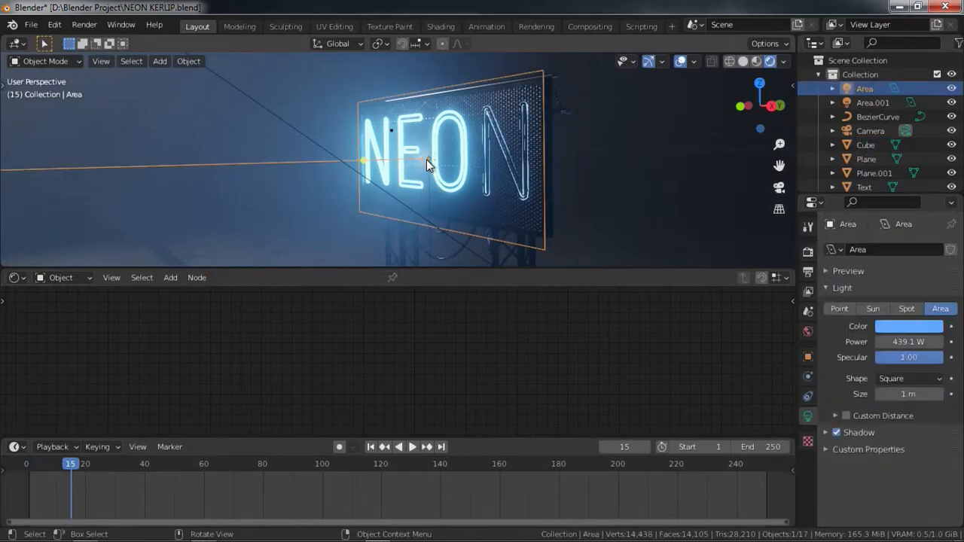
pyautogui.click(371, 447)
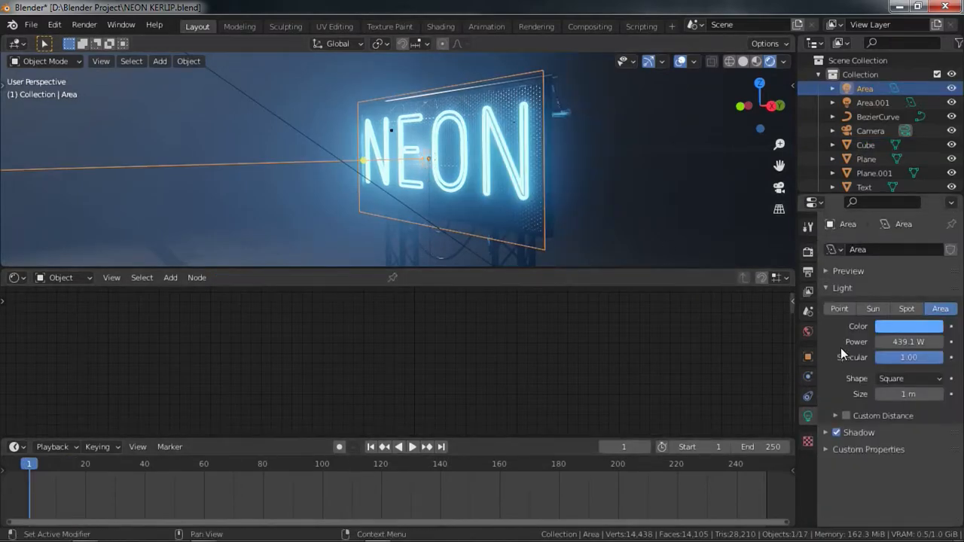
pyautogui.click(901, 342)
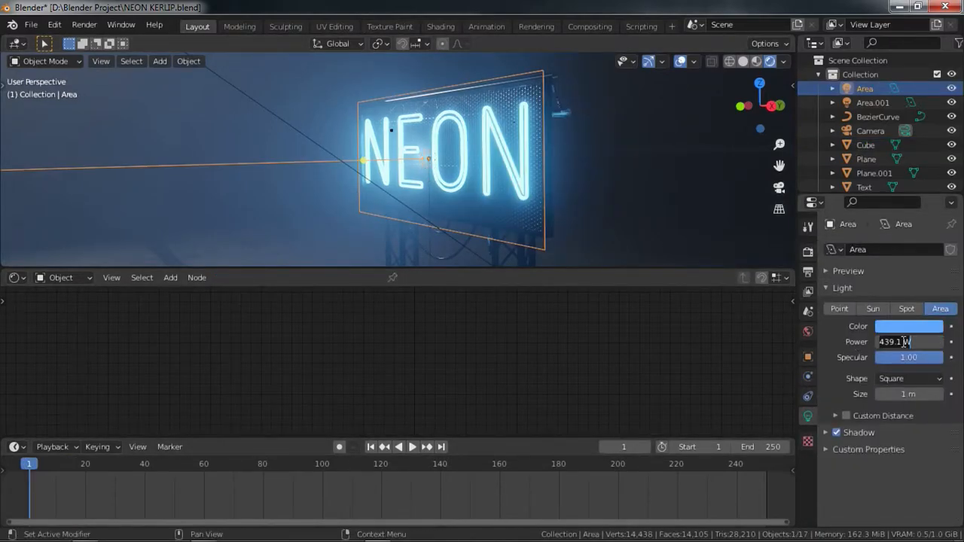
pyautogui.write('300')
pyautogui.press('Return')
pyautogui.press('i')
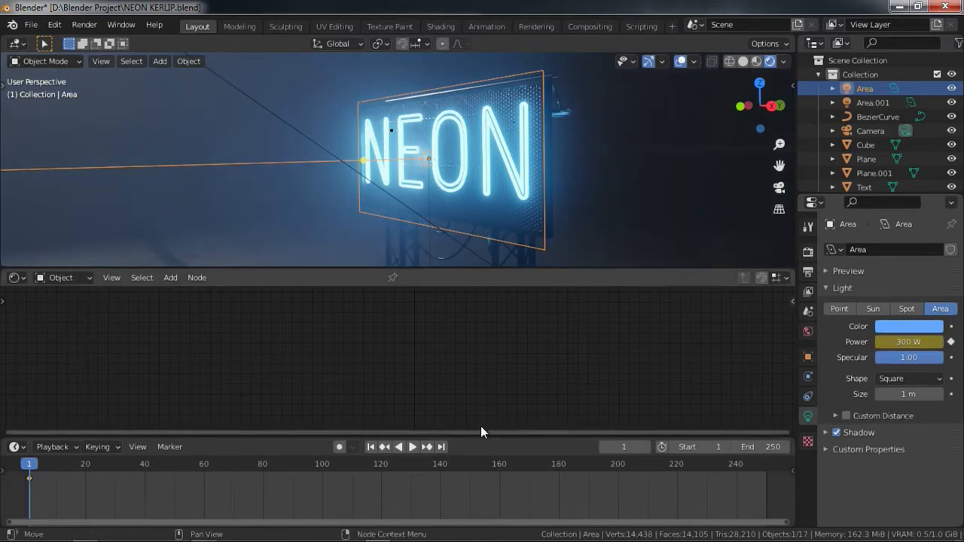
# At frame 40, set the Area light's power to 400 W and insert a keyframe for it.
pyautogui.click(144, 464)
pyautogui.click(912, 341)
pyautogui.write('400')
pyautogui.press('Return')
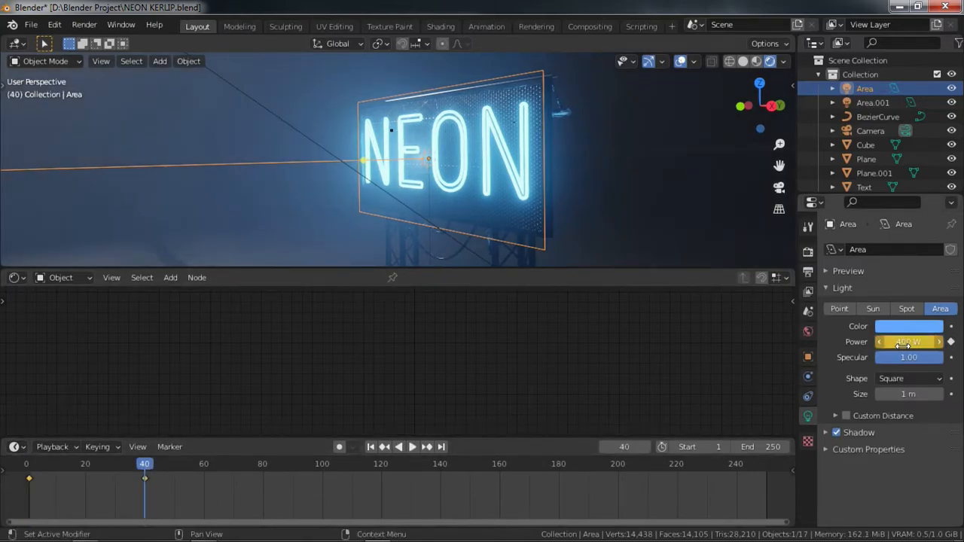
pyautogui.press('i')
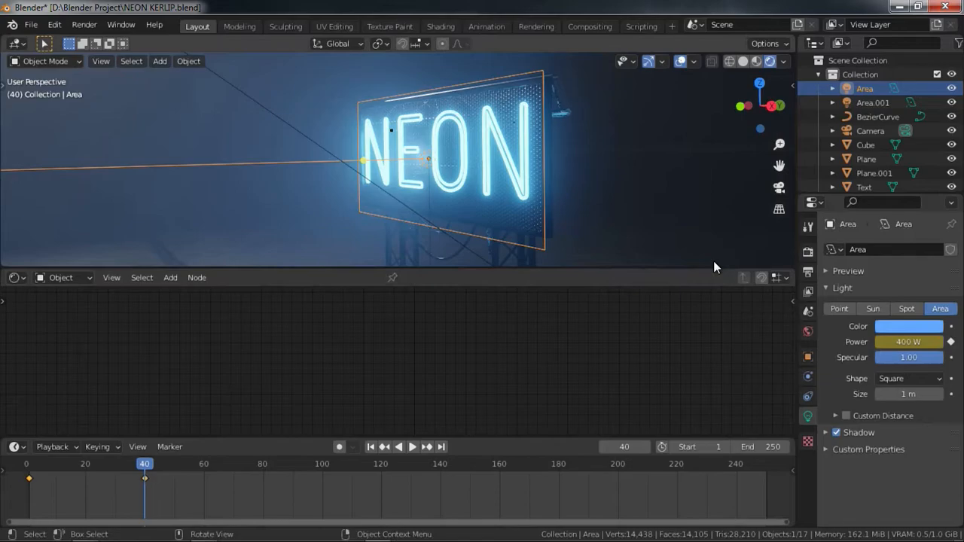
# Turn the Shader Editor area into a Graph Editor and expand the Area light's channels to show its Power curve.
pyautogui.click(26, 280)
pyautogui.click(160, 354)
pyautogui.press('Home')
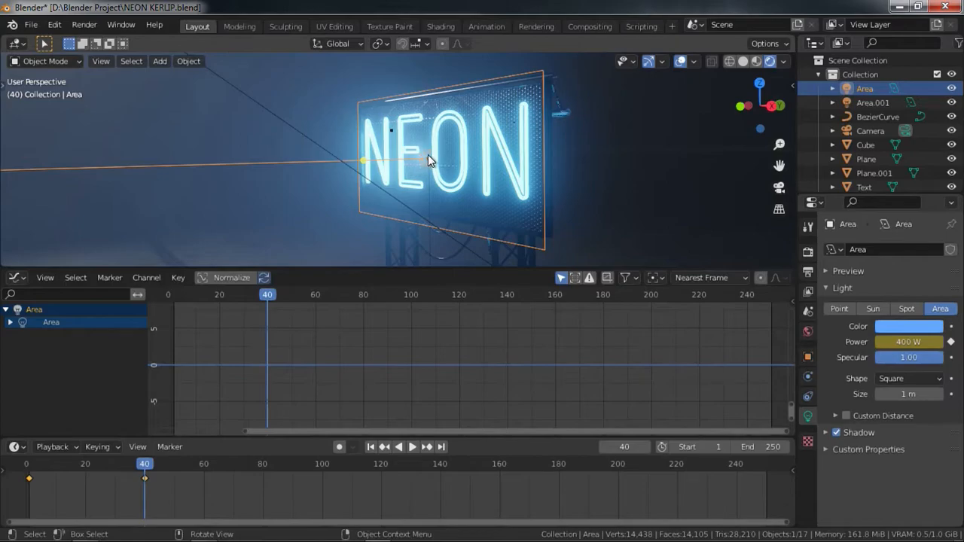
pyautogui.scroll(-2, 189, 354)
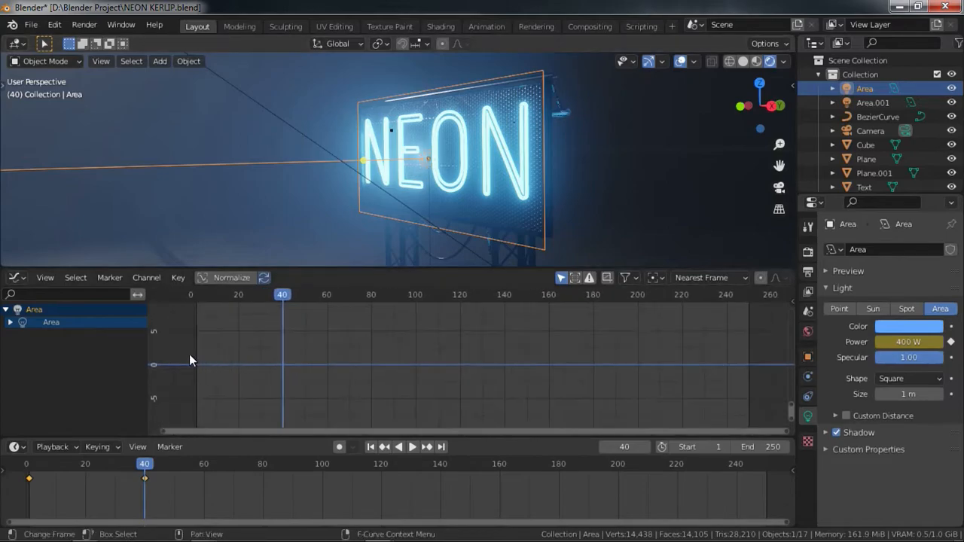
pyautogui.click(10, 323)
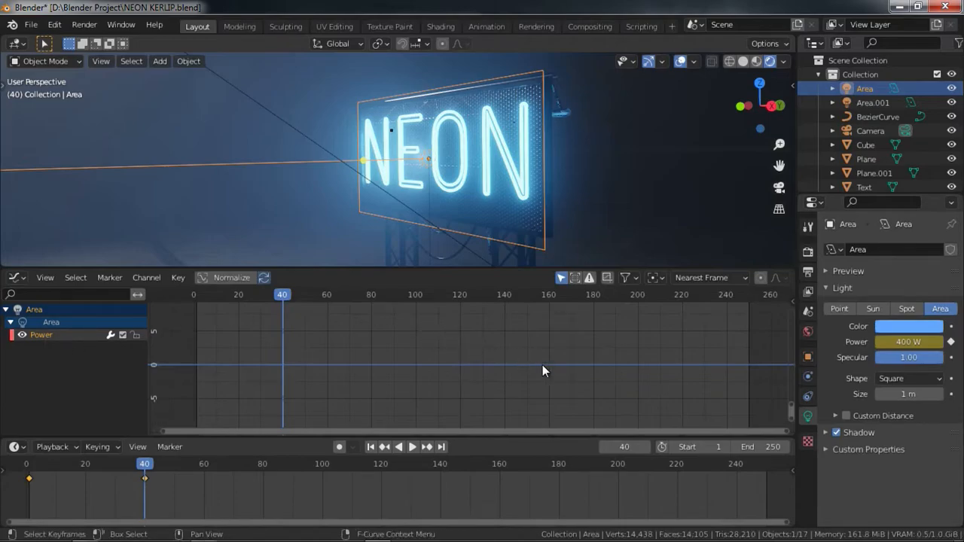
# Add a Noise modifier to the Area light's Power F-curve.
pyautogui.press('n')
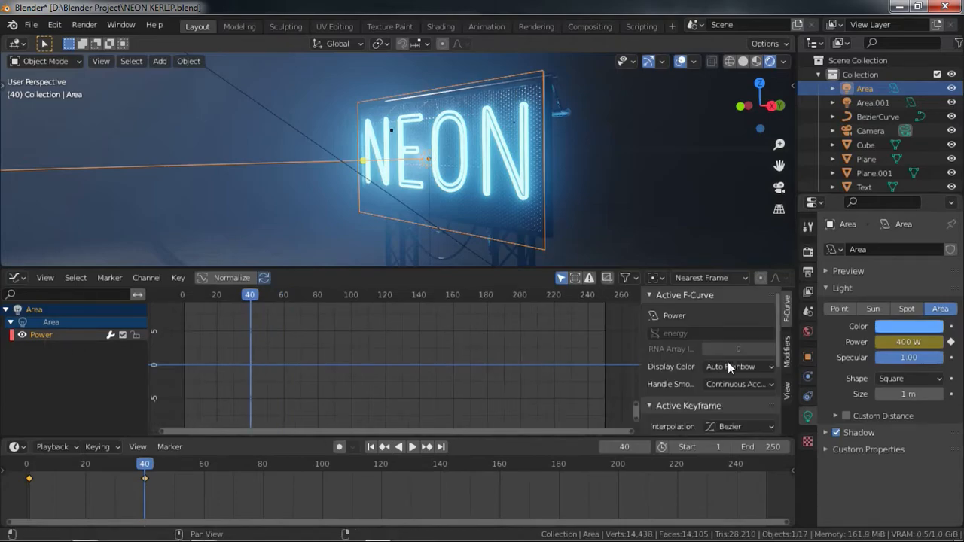
pyautogui.click(788, 350)
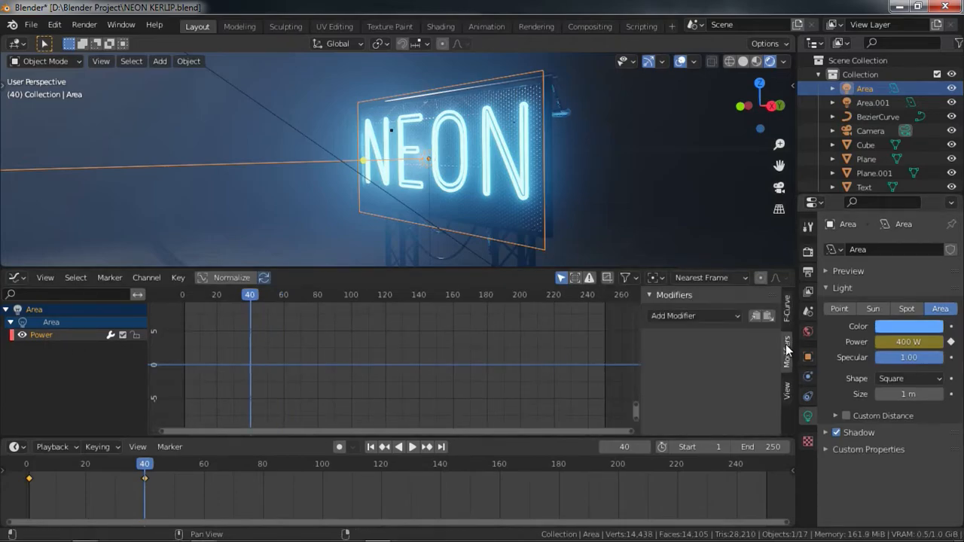
pyautogui.click(703, 316)
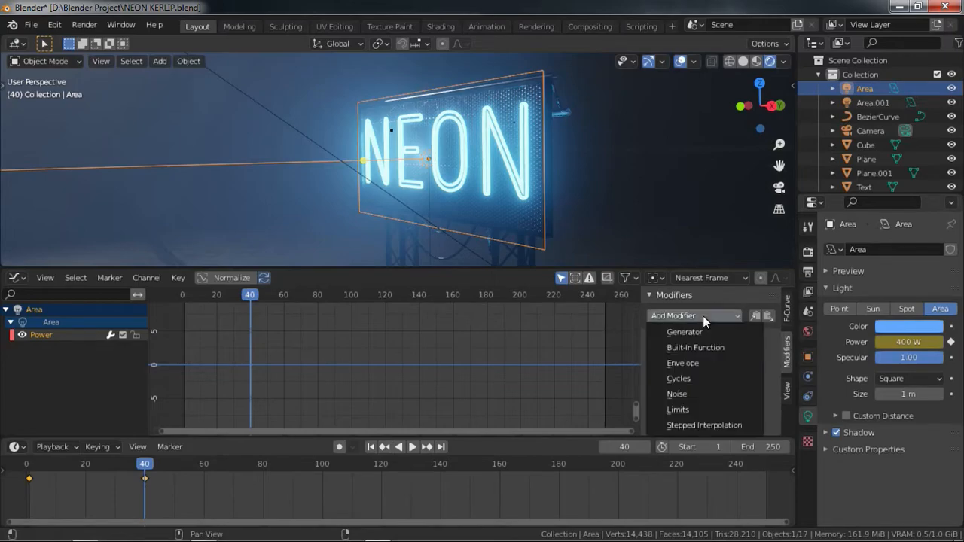
pyautogui.click(685, 394)
pyautogui.scroll(-1, 686, 392)
pyautogui.scroll(1, 686, 392)
pyautogui.scroll(-20, 433, 341)
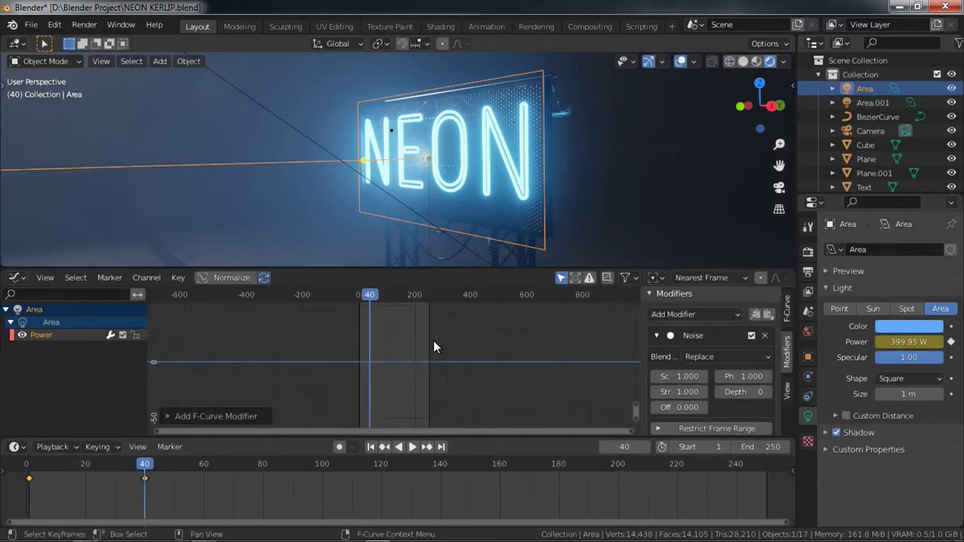
# Set the Noise modifier's strength to 970.4 and its scale to 0.3 on the Area light's Power curve.
pyautogui.moveTo(433, 337); pyautogui.dragTo(418, 365, button='middle')
pyautogui.scroll(10, 428, 337)
pyautogui.scroll(5, 418, 365)
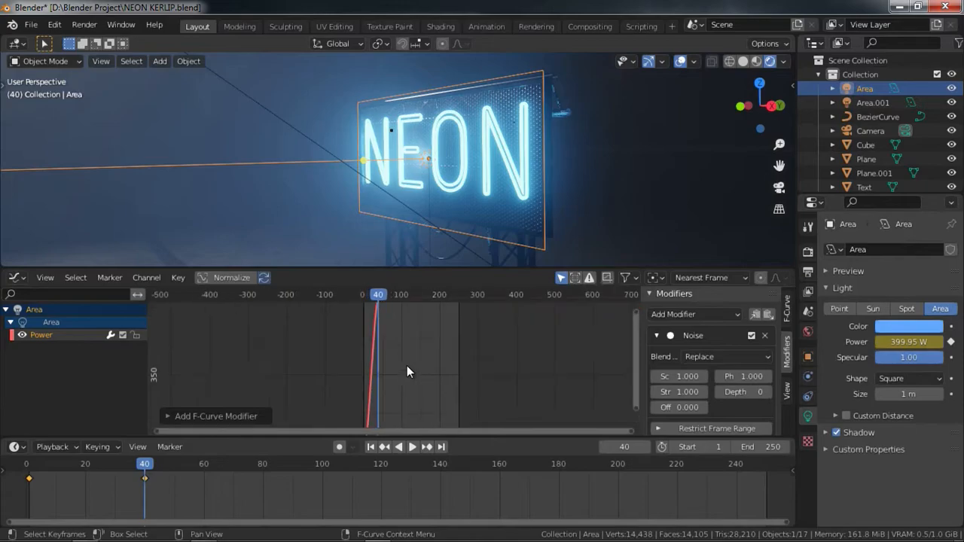
pyautogui.scroll(-3, 409, 339)
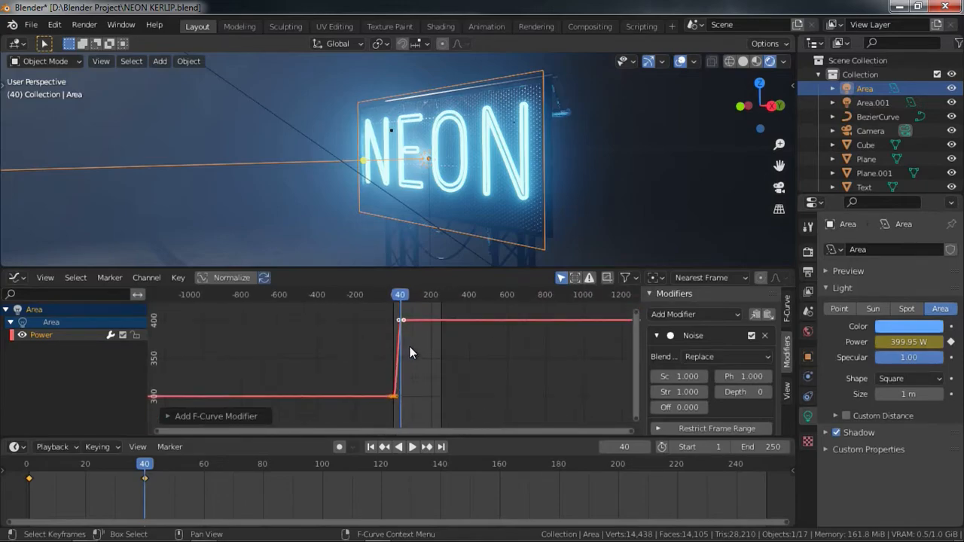
pyautogui.scroll(10, 416, 347)
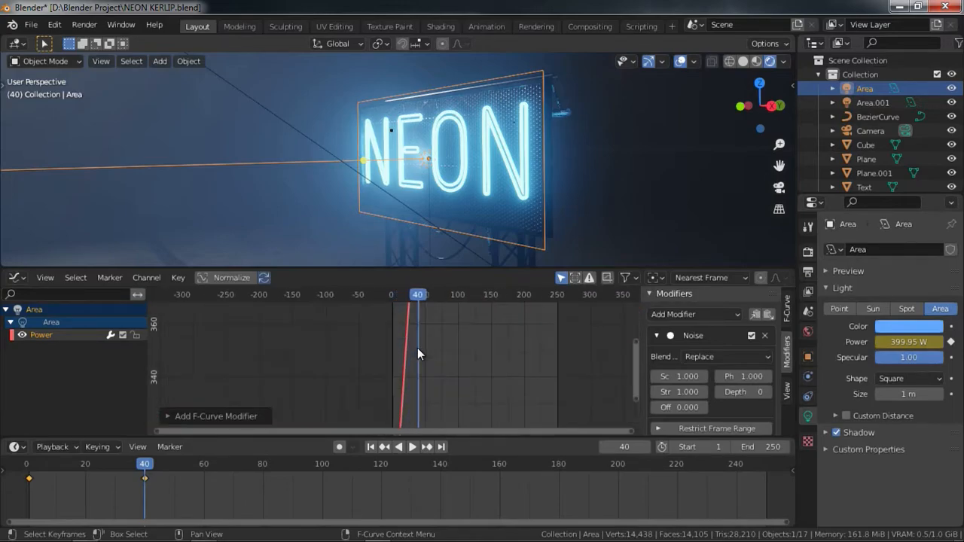
pyautogui.scroll(-8, 418, 348)
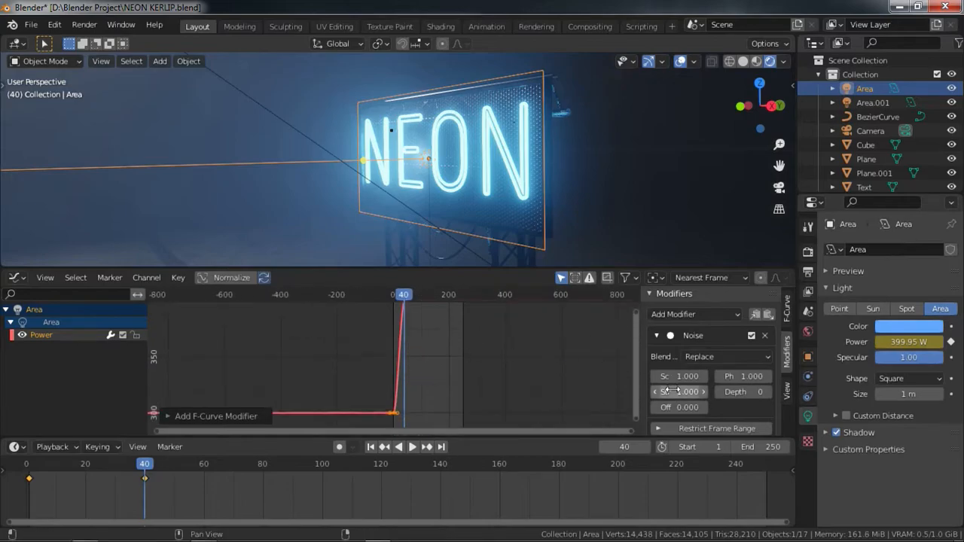
pyautogui.moveTo(679, 392); pyautogui.dragTo(708, 393)
pyautogui.scroll(13, 426, 386)
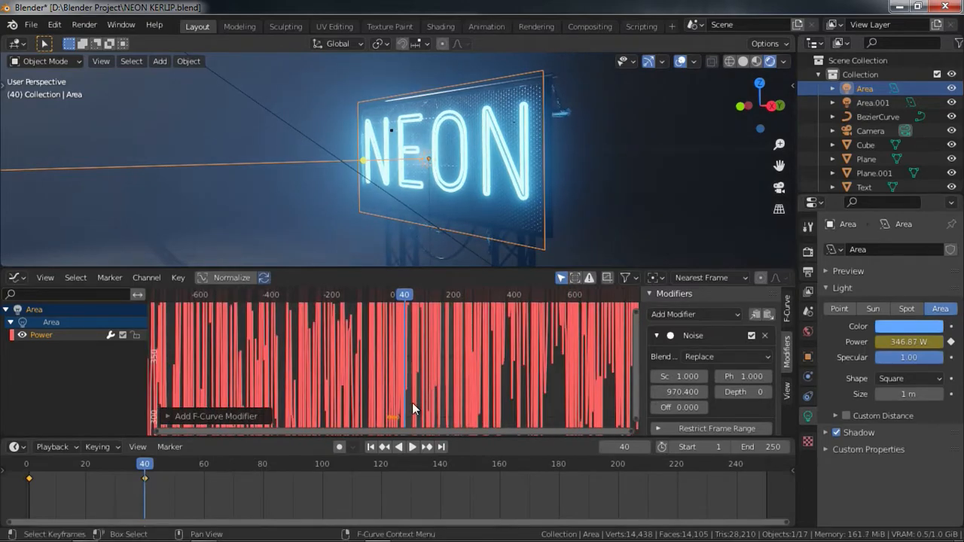
pyautogui.hotkey('shift', 'Left')
pyautogui.scroll(8, 430, 372)
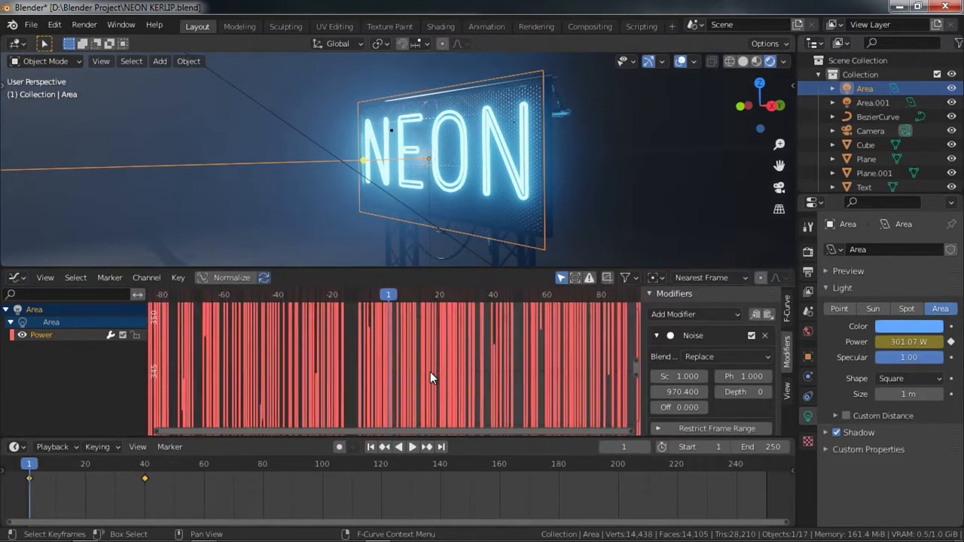
pyautogui.moveTo(694, 376); pyautogui.dragTo(671, 377)
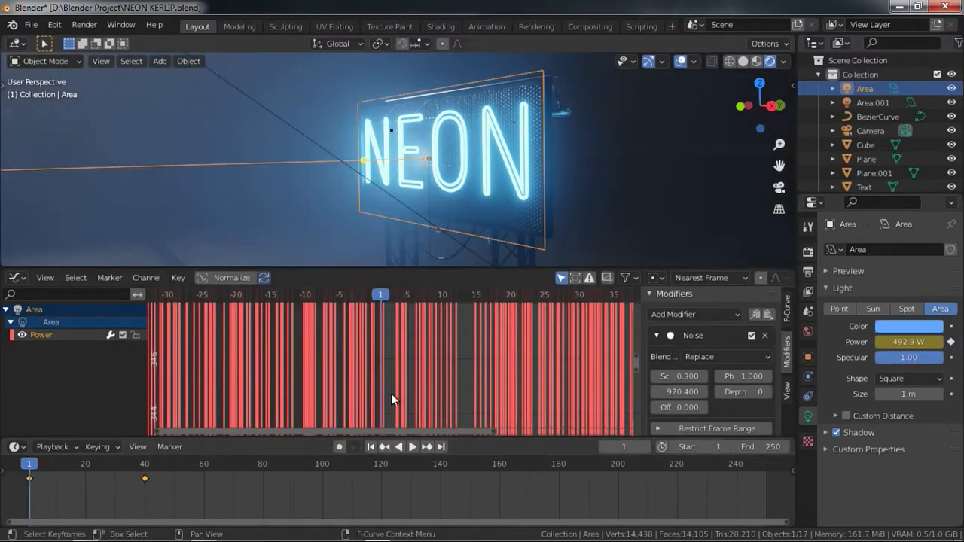
# Preview the flicker up to frame 40, and restrict the Noise modifier's frame range to end at 40 with an out blend of 5.6.
pyautogui.press('space')
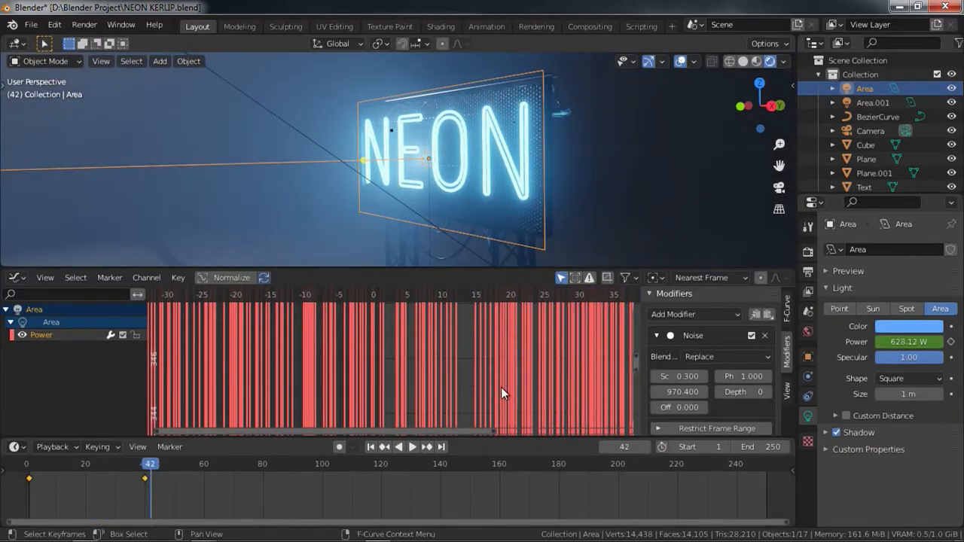
pyautogui.moveTo(123, 467); pyautogui.dragTo(144, 466)
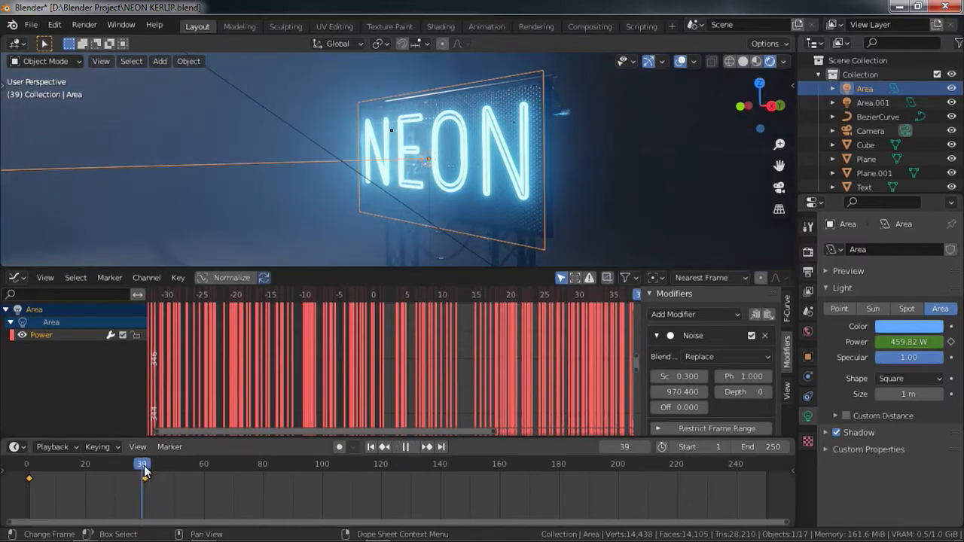
pyautogui.scroll(-2, 707, 382)
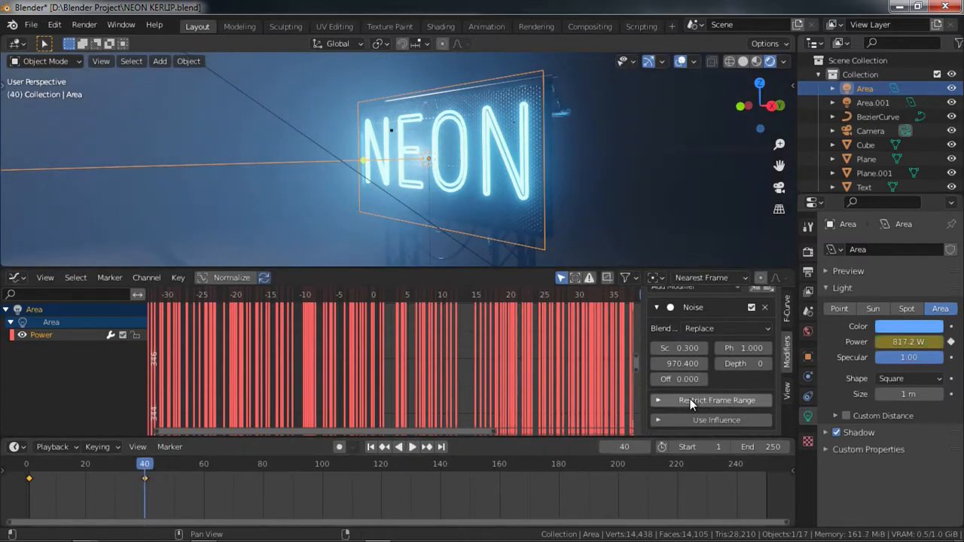
pyautogui.click(664, 400)
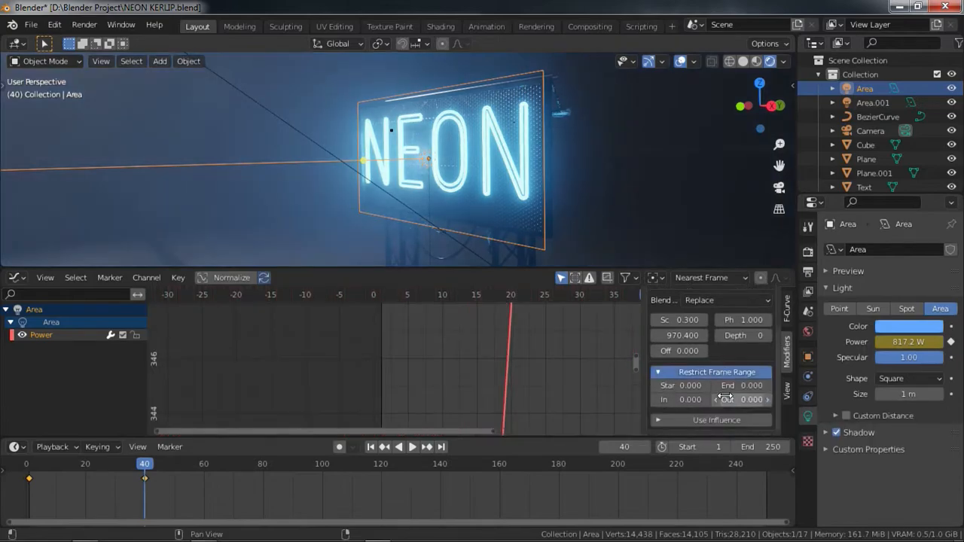
pyautogui.click(734, 386)
pyautogui.write('40')
pyautogui.press('Return')
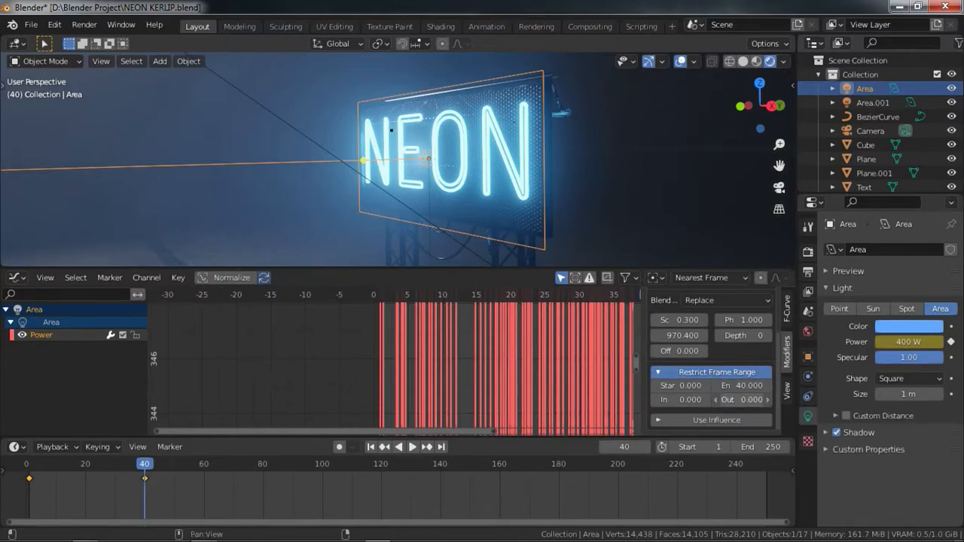
pyautogui.moveTo(742, 399); pyautogui.dragTo(770, 399)
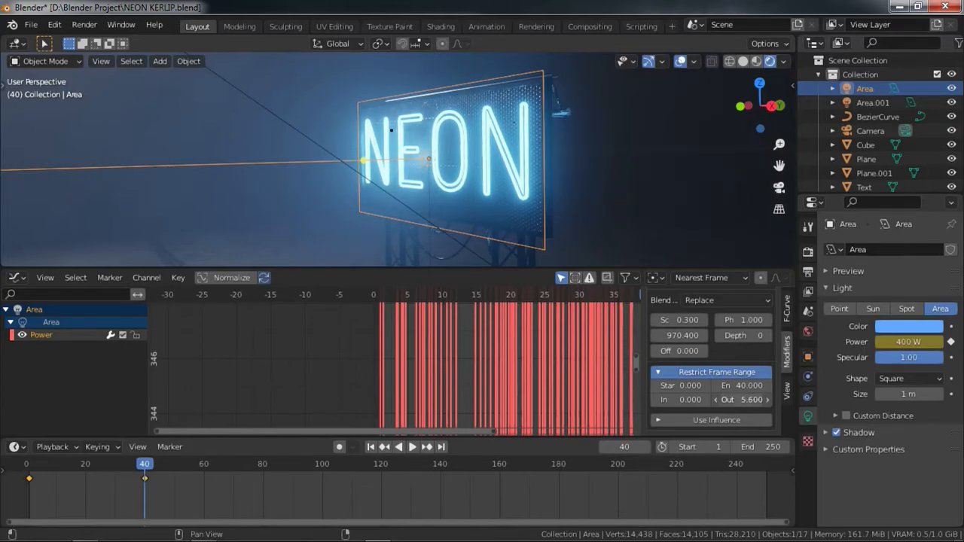
# Play the animation from the first frame twice to check the Area light's flicker within the restricted range.
pyautogui.click(374, 447)
pyautogui.press('space')
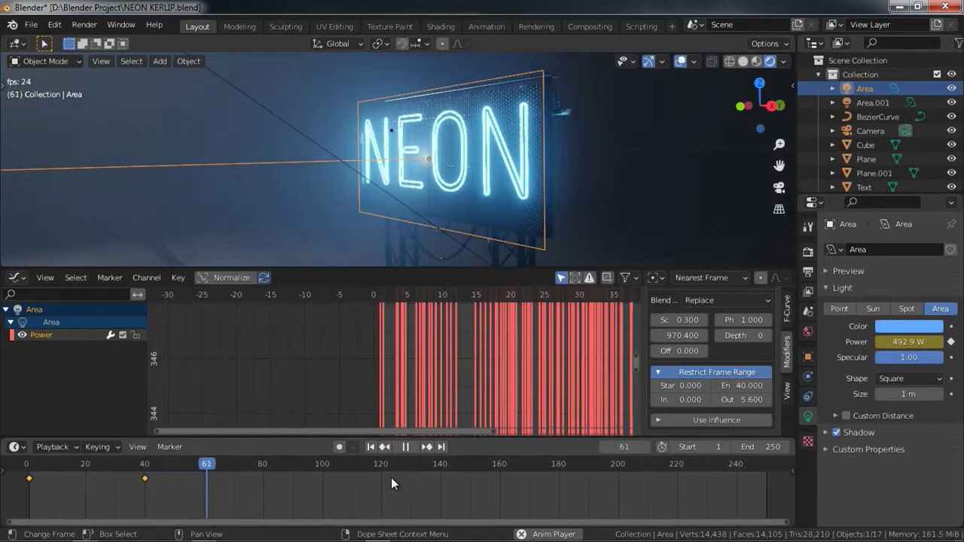
pyautogui.press('space')
pyautogui.click(370, 447)
pyautogui.press('space')
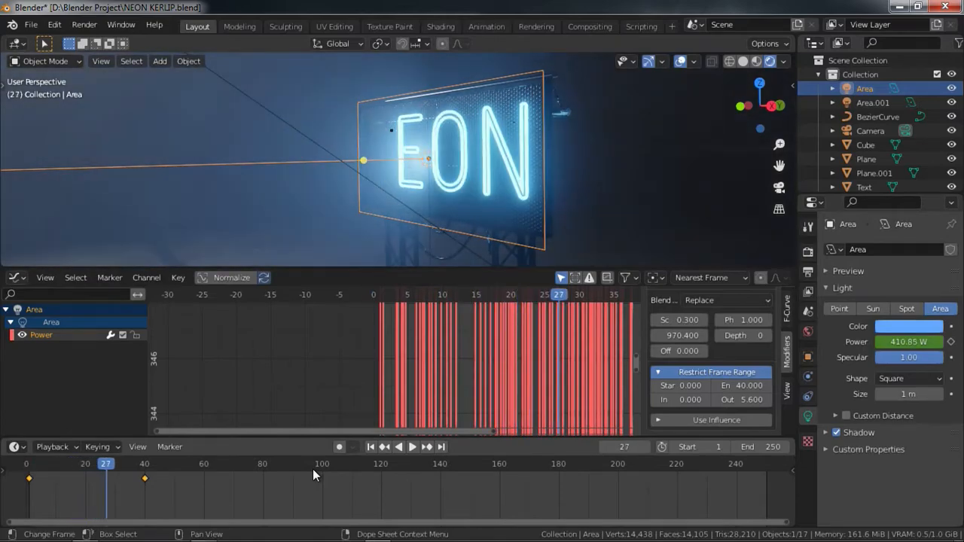
pyautogui.press('space')
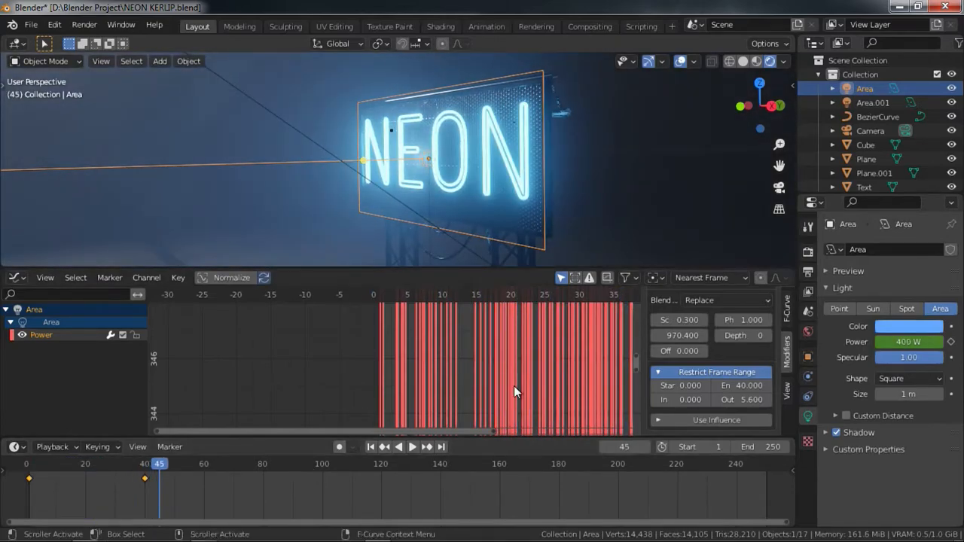
# Raise the Noise modifier's strength to 1546.3 and replay the animation from the first frame.
pyautogui.moveTo(677, 337); pyautogui.dragTo(776, 336)
pyautogui.click(367, 446)
pyautogui.press('space')
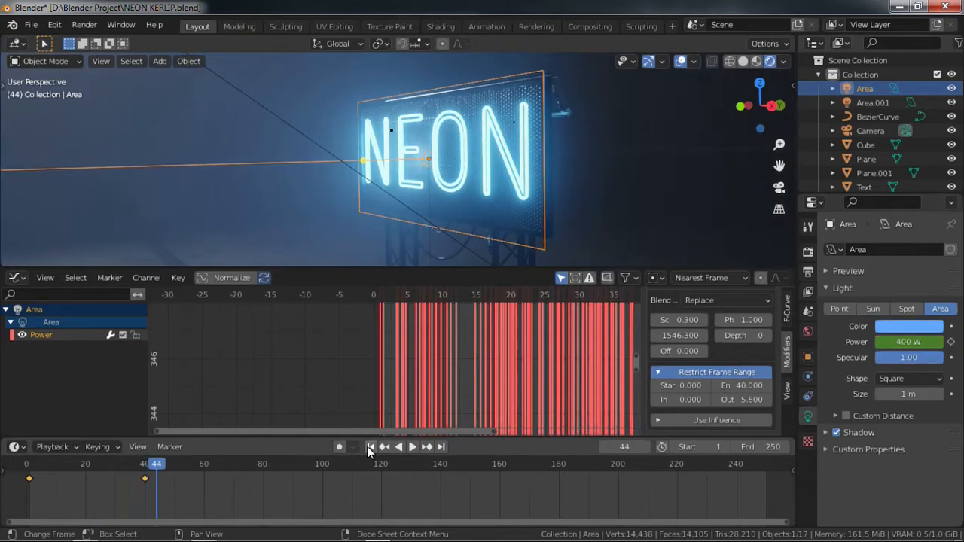
# Hide the viewport overlays and inspect the neon sign through the camera and in the perspective view.
pyautogui.scroll(-6, 420, 203)
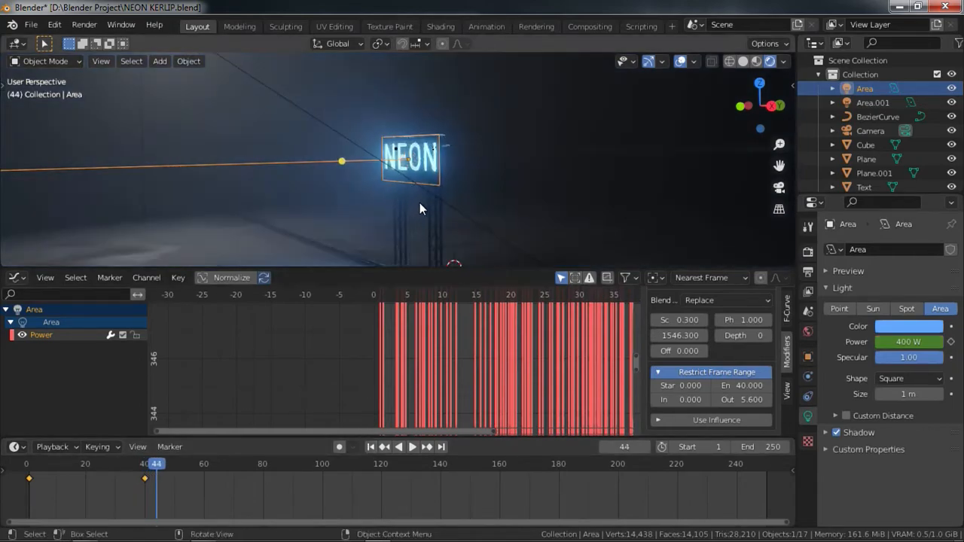
pyautogui.click(478, 103)
pyautogui.click(676, 62)
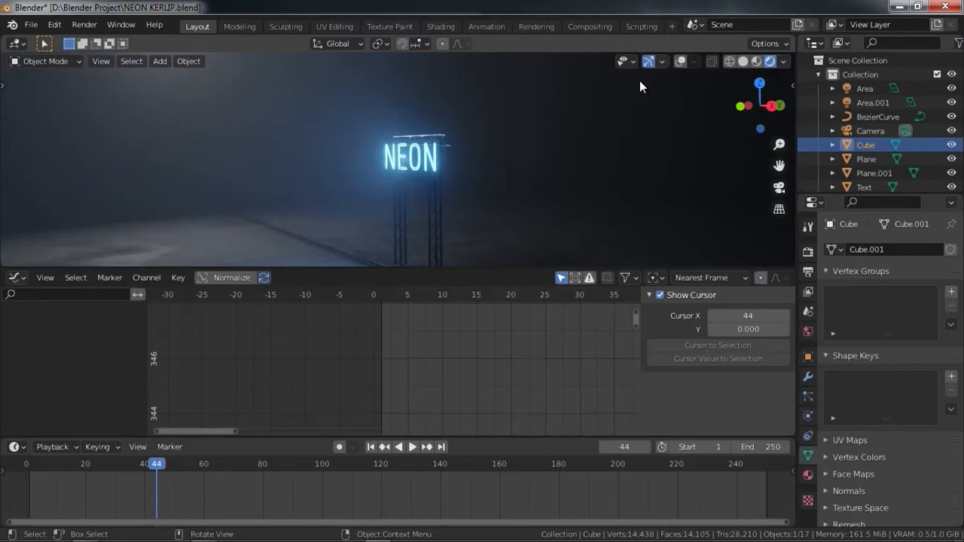
pyautogui.press('KP_0')
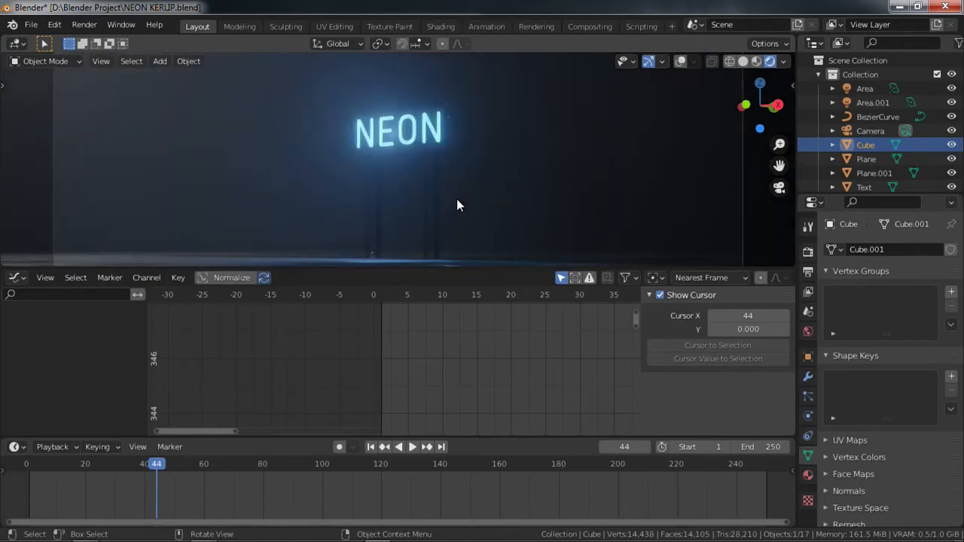
pyautogui.press('KP_0')
pyautogui.scroll(4, 460, 213)
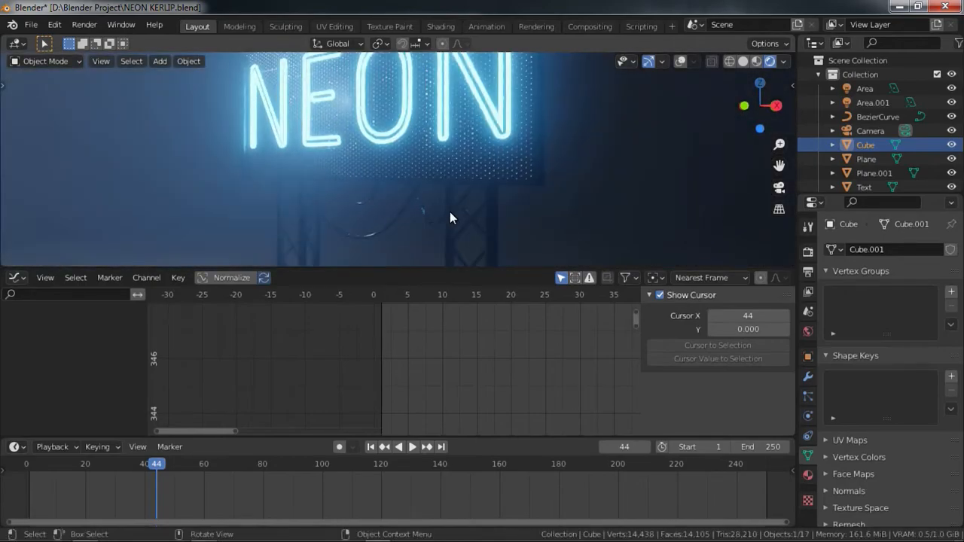
pyautogui.scroll(-4, 450, 213)
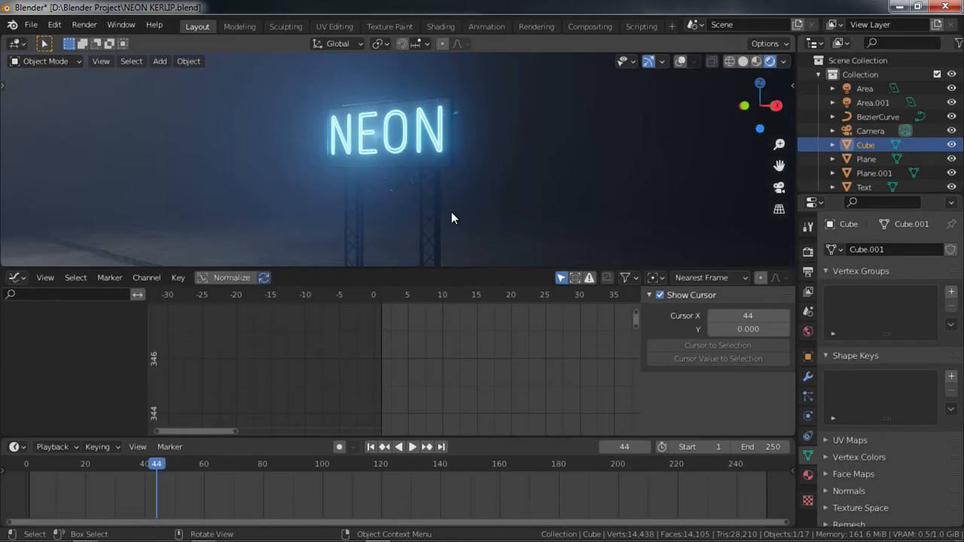
pyautogui.hotkey('alt', 'z')
pyautogui.click(486, 143)
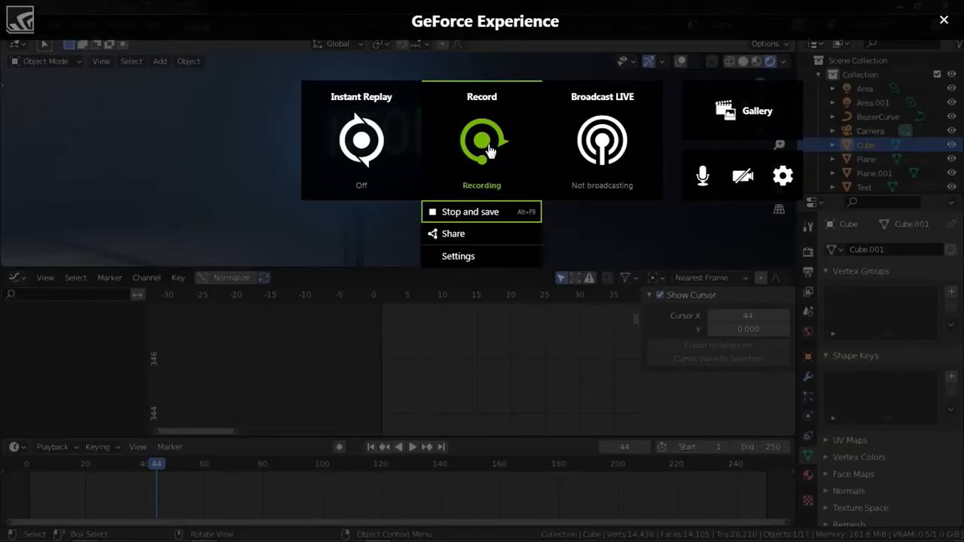
pyautogui.click(470, 214)
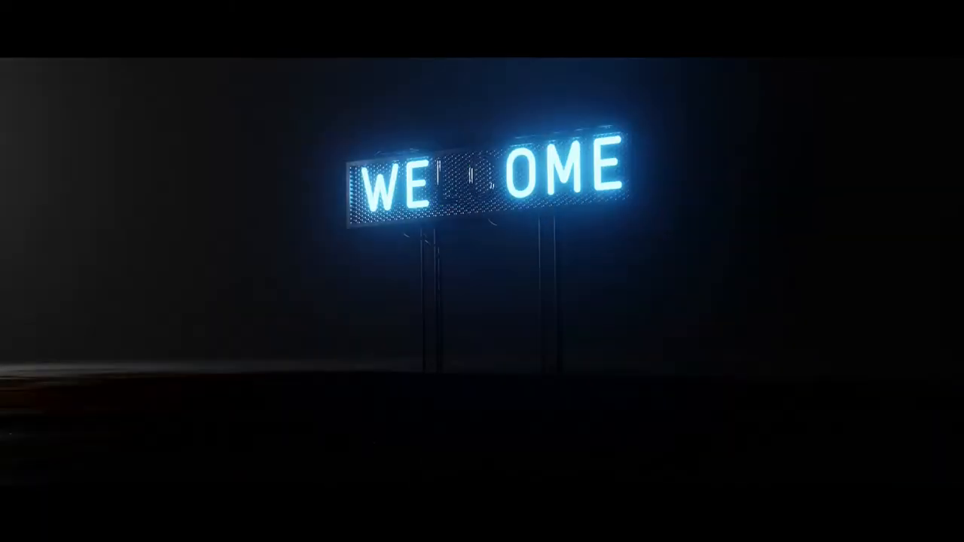